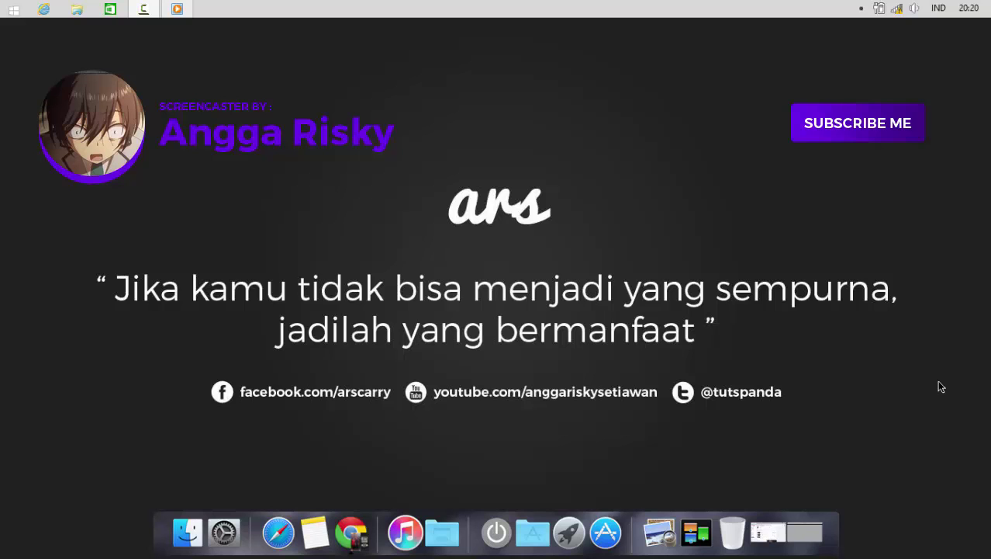
Step: Switch to Photoshop and start a new document named homepage
left_click(807, 525)
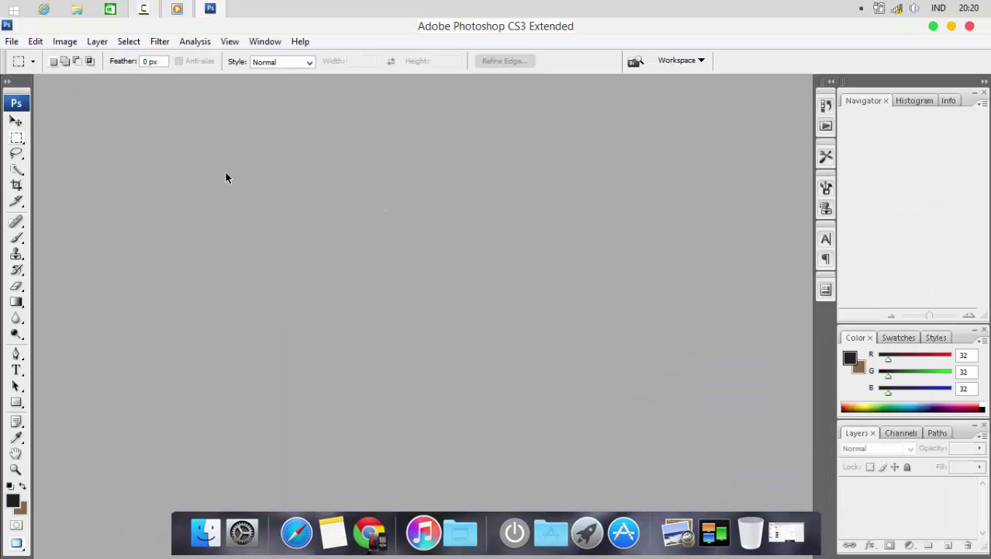
left_click(12, 41)
left_click(31, 55)
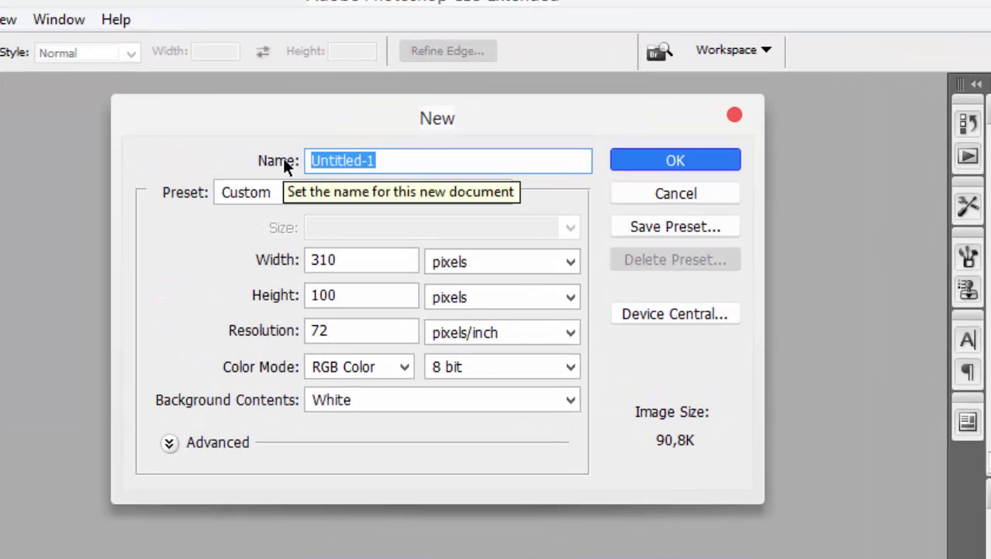
type("homepage")
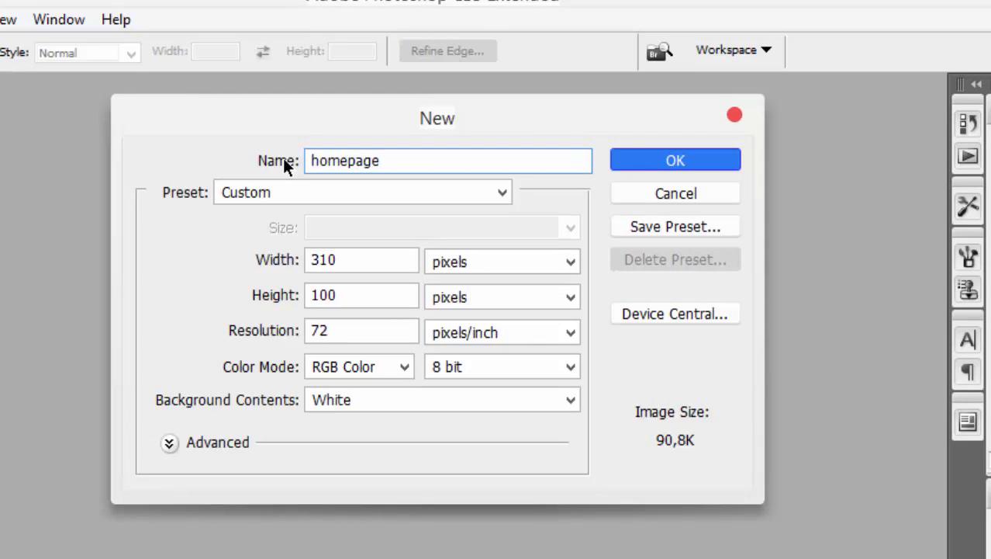
Step: Set the new document's size to 1366 by 768 pixels, keep the resolution at 72 pixels/inch, and create it
double_click(398, 262)
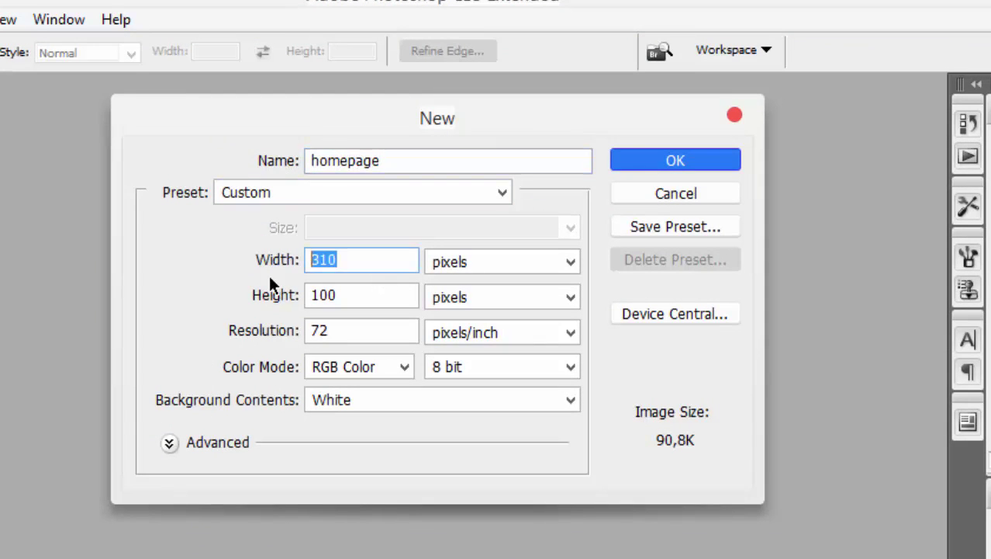
type("133")
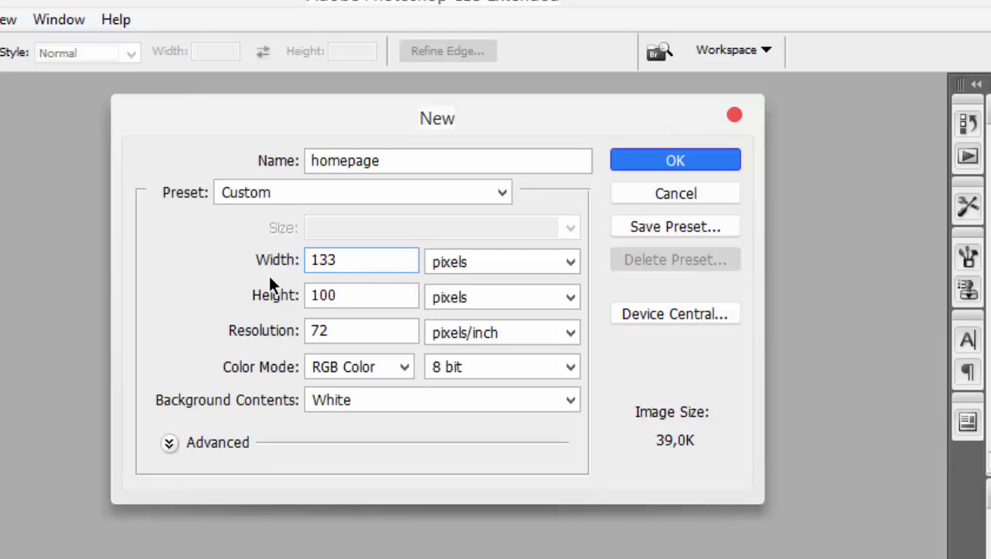
type("66")
key("Tab")
key("Tab")
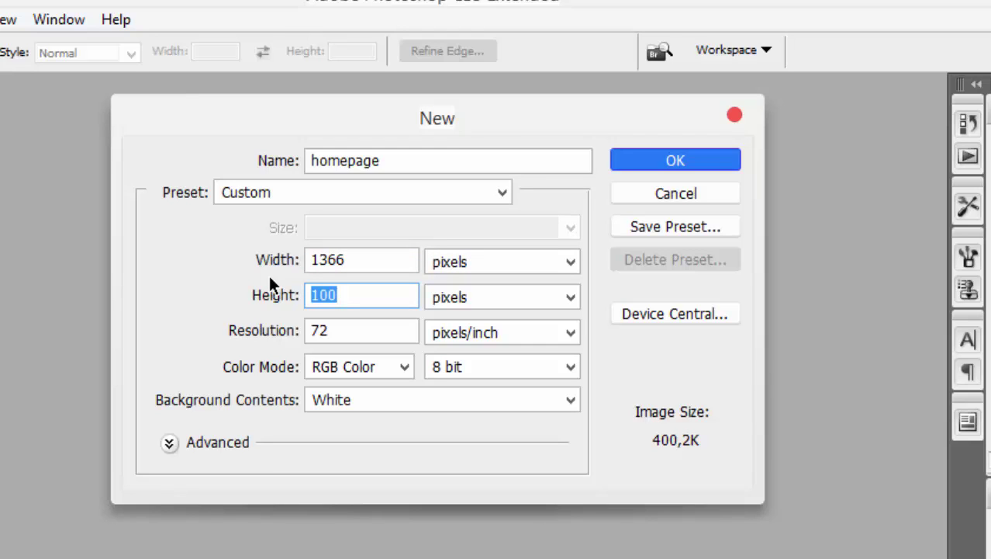
type("7680")
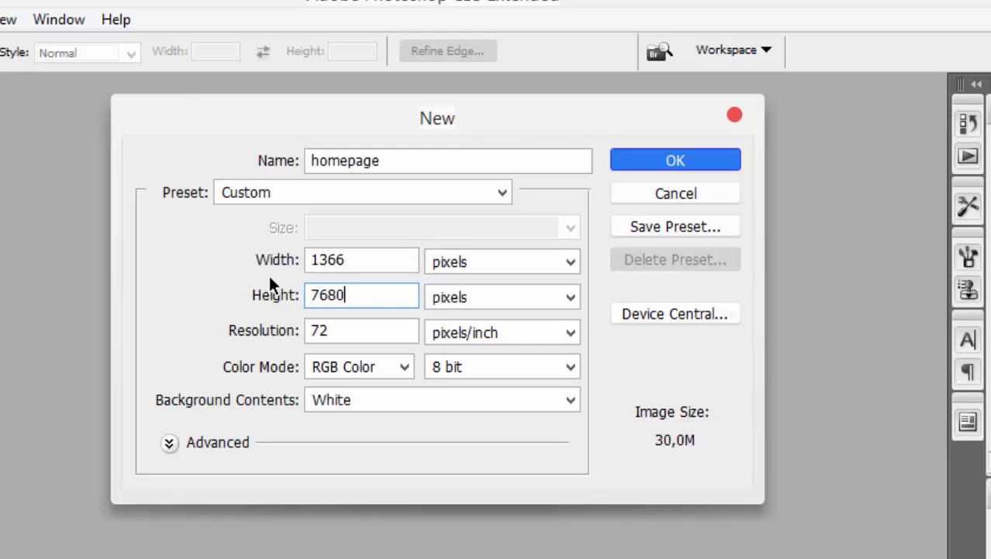
key("BackSpace")
left_click(333, 330)
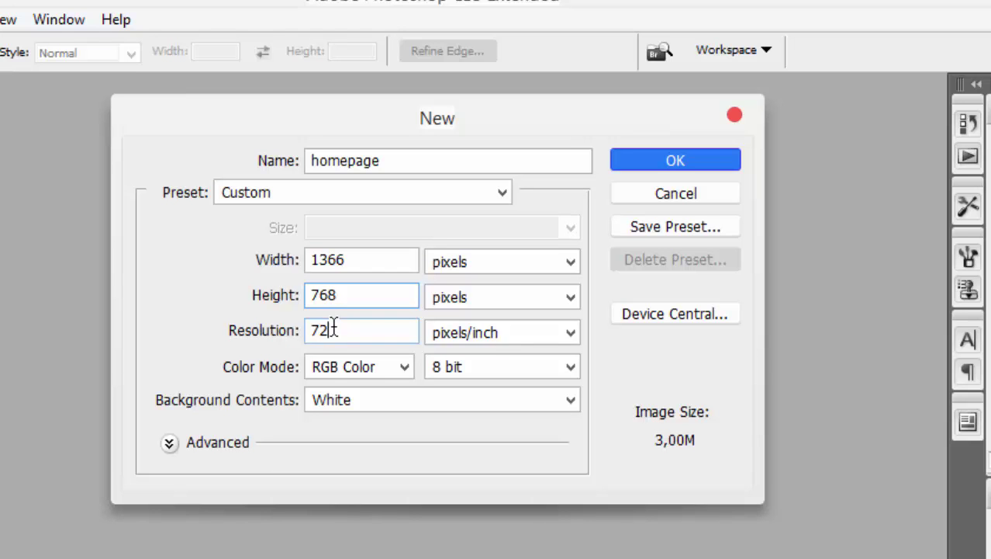
left_click_drag(333, 329, 308, 332)
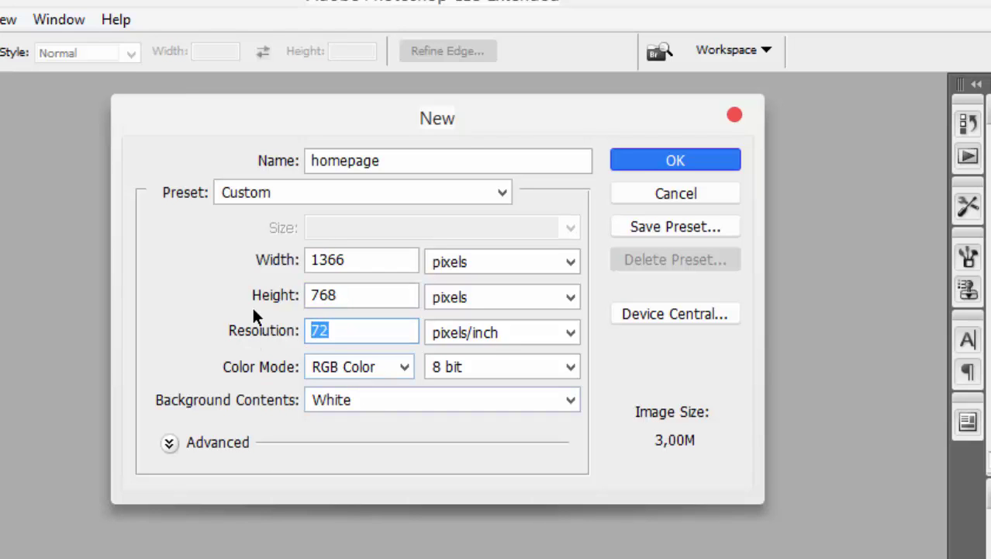
left_click(649, 162)
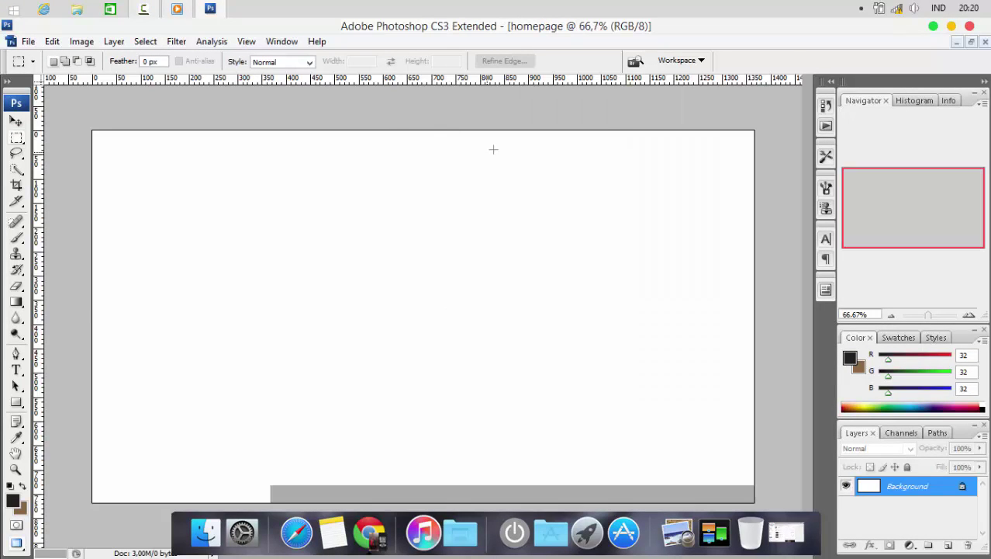
Step: Set the ruler units to pixels, and toggle the rulers off and back on
left_click(885, 10)
left_click(885, 9)
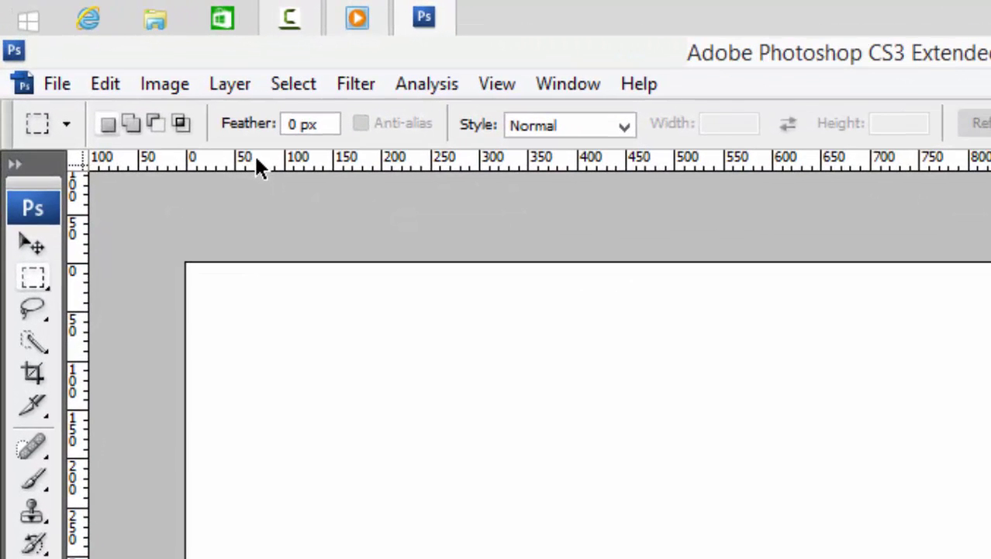
right_click(923, 161)
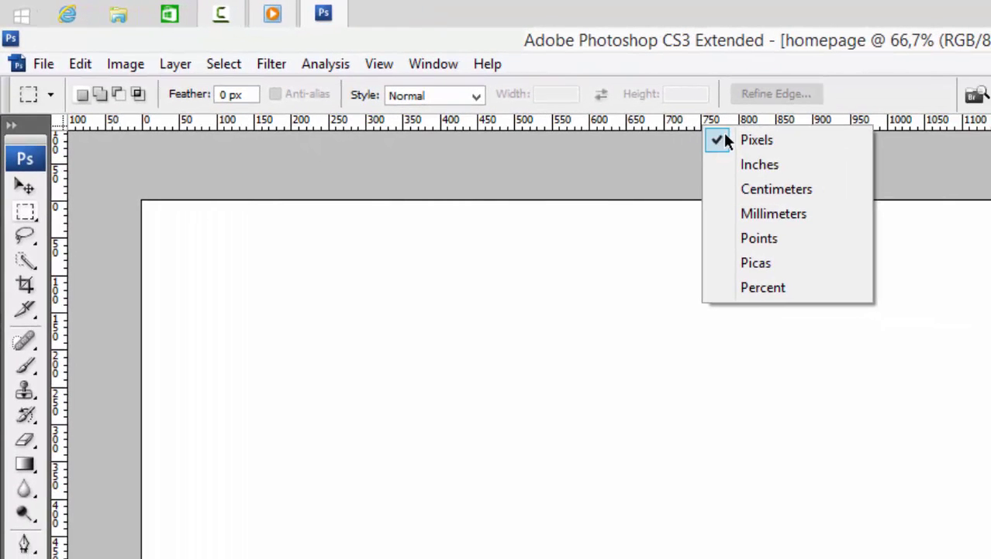
left_click(763, 144)
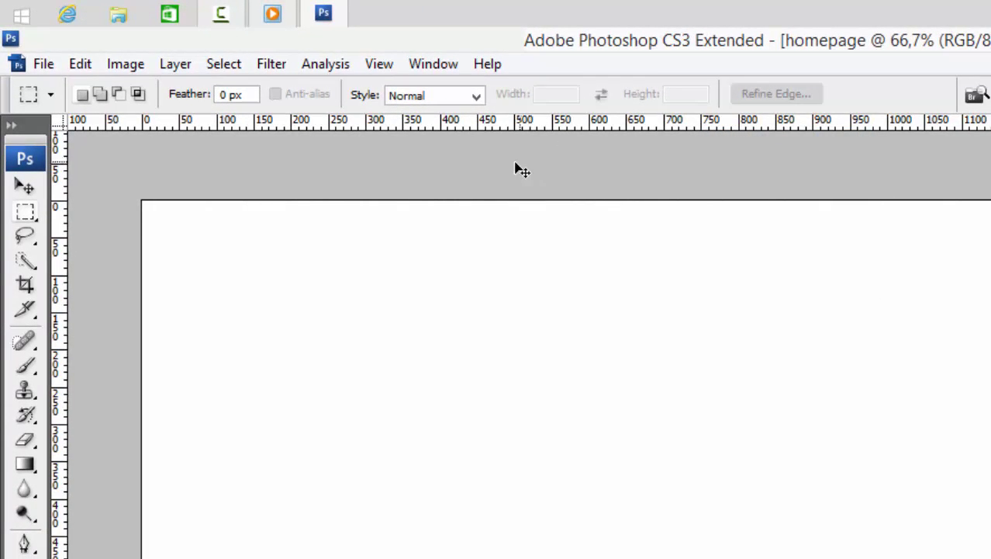
key("ctrl+r")
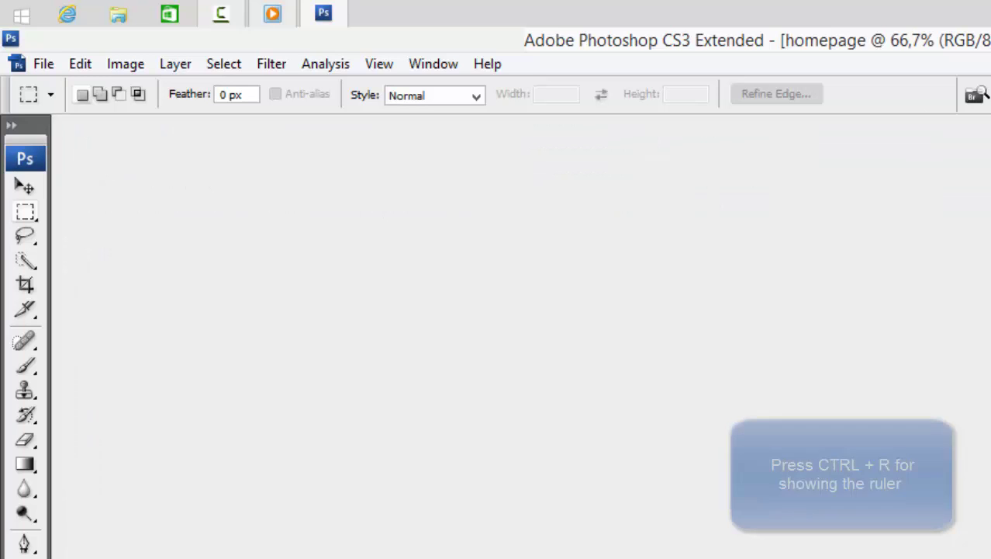
key("ctrl+r")
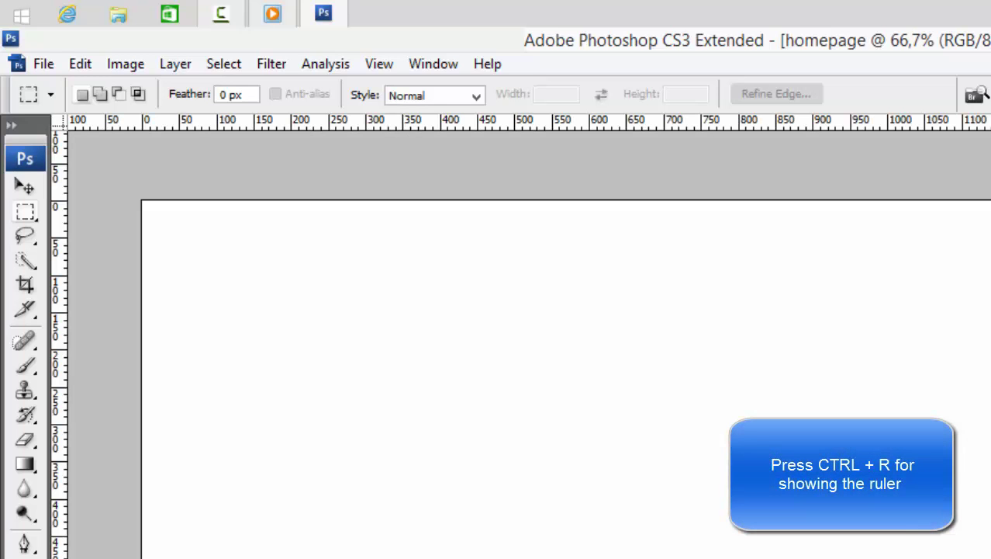
Step: Start saving the document under a new location, and create and open a Web Design folder inside the tutspanda folder
left_click(41, 67)
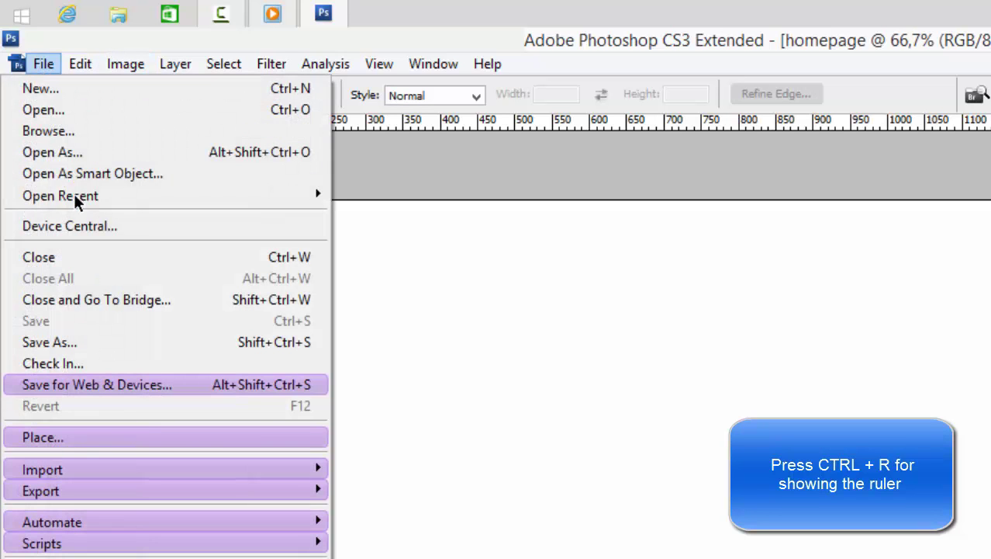
left_click(75, 340)
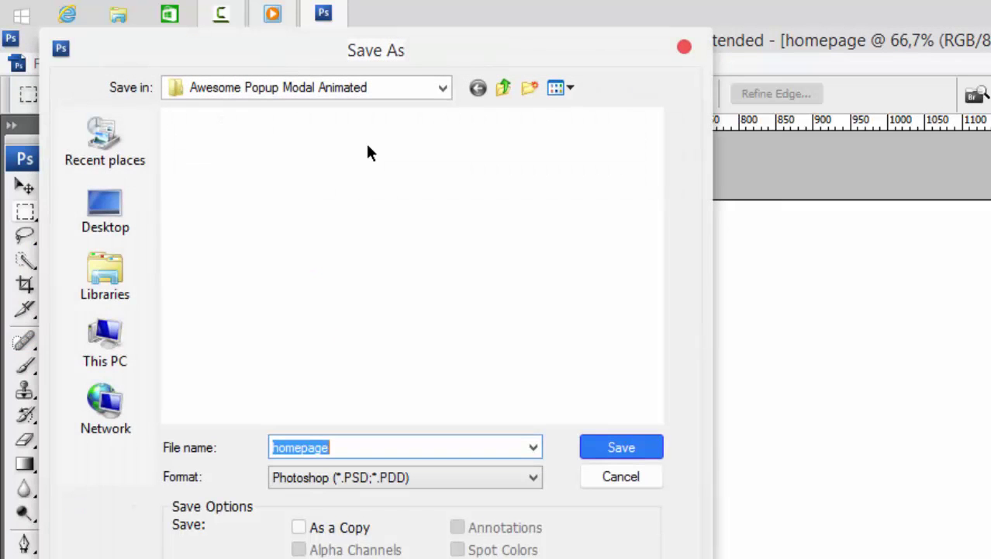
left_click(501, 87)
left_click(501, 87)
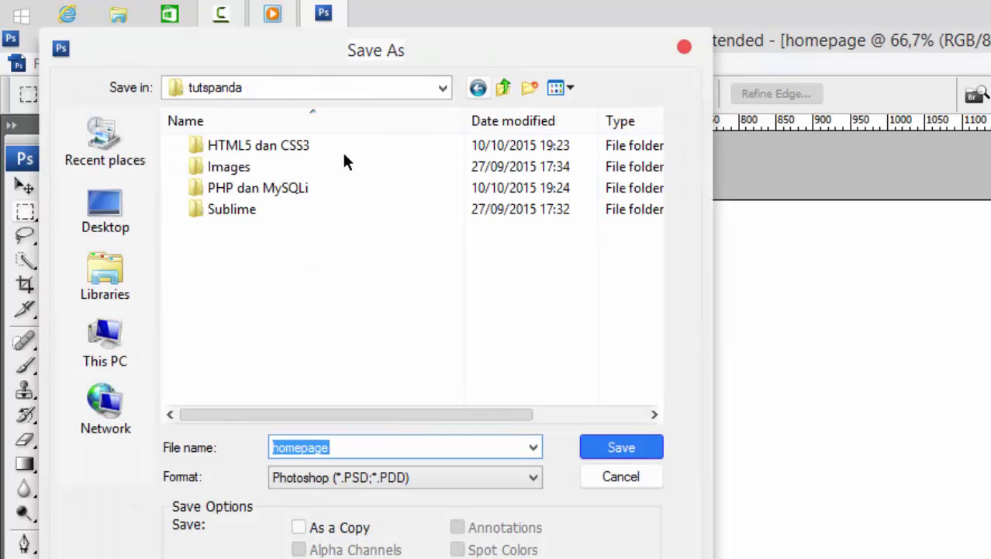
left_click(528, 87)
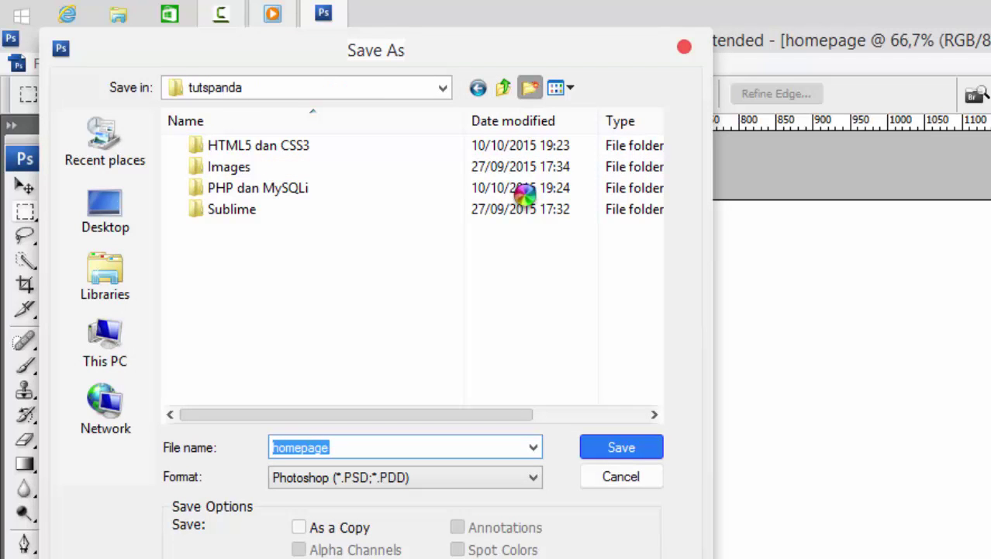
type("We")
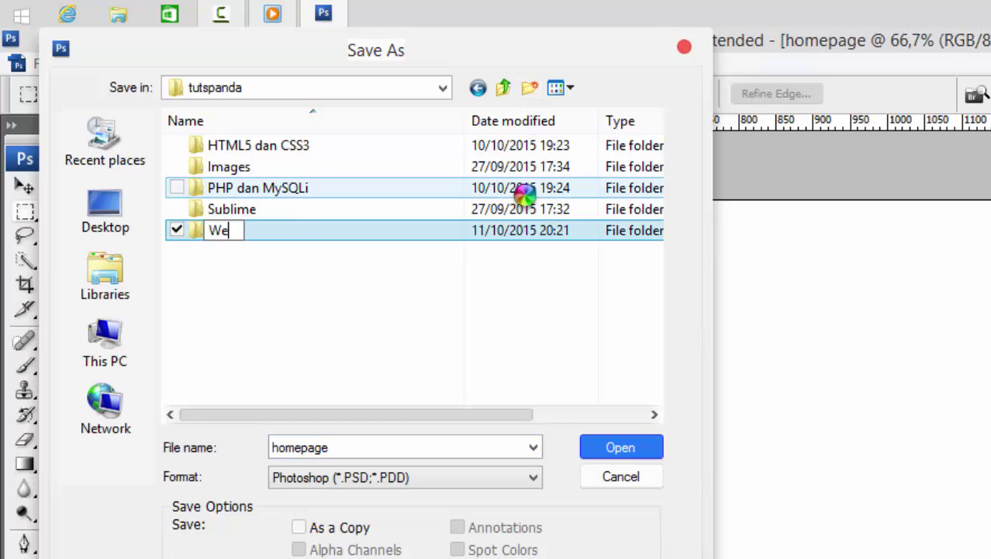
type("b Design")
key("Return")
key("Return")
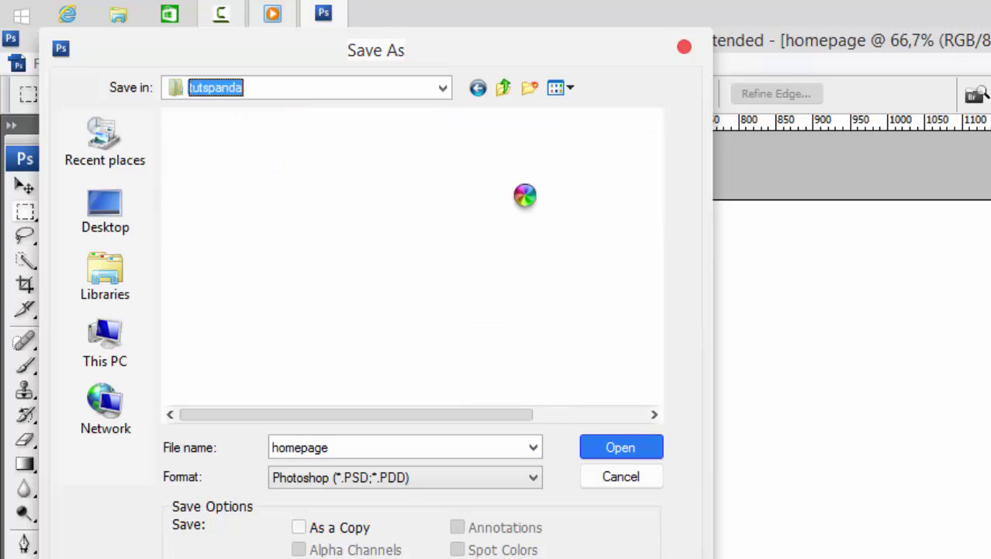
left_click(530, 89)
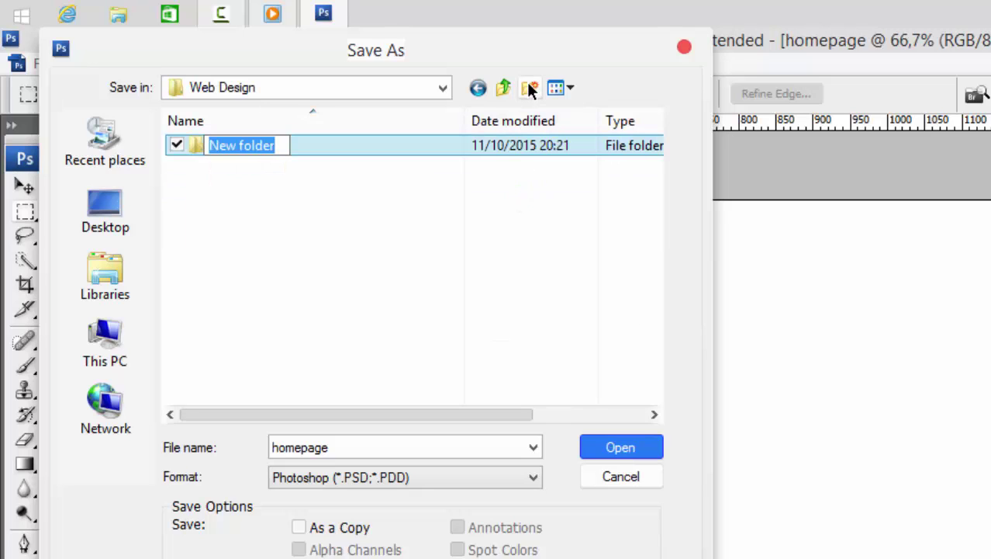
type("jerapah")
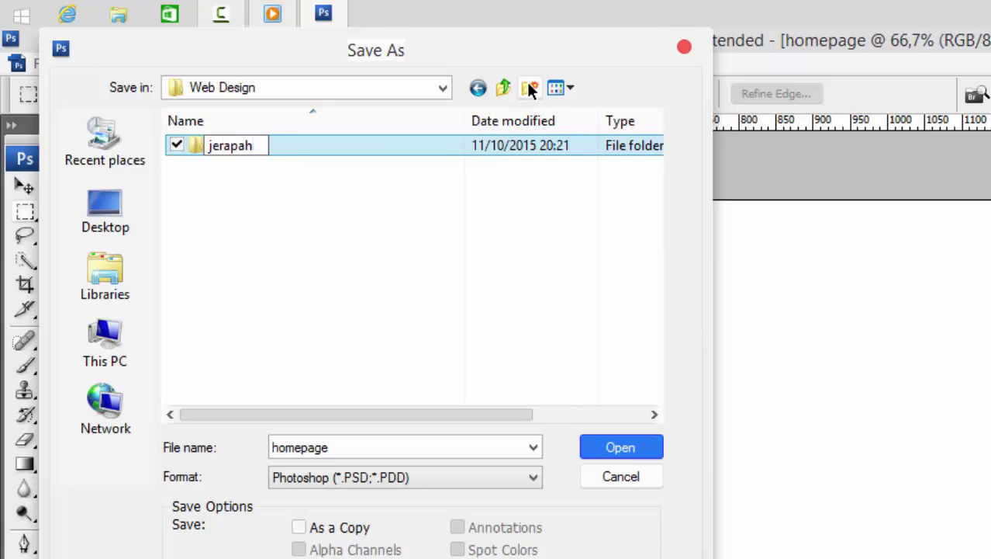
key("Return")
key("Return")
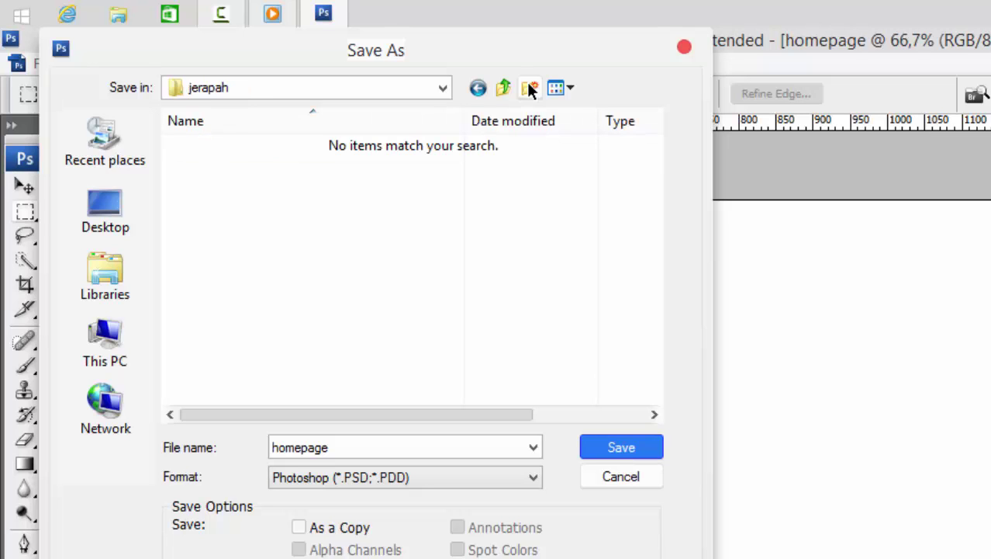
left_click(503, 89)
left_click(245, 147)
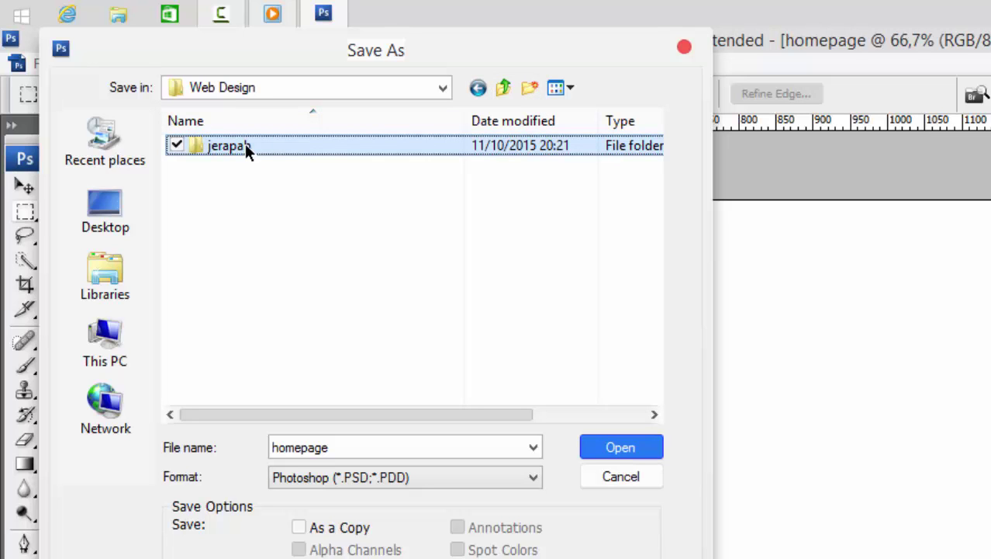
key("shift+Delete")
key("Return")
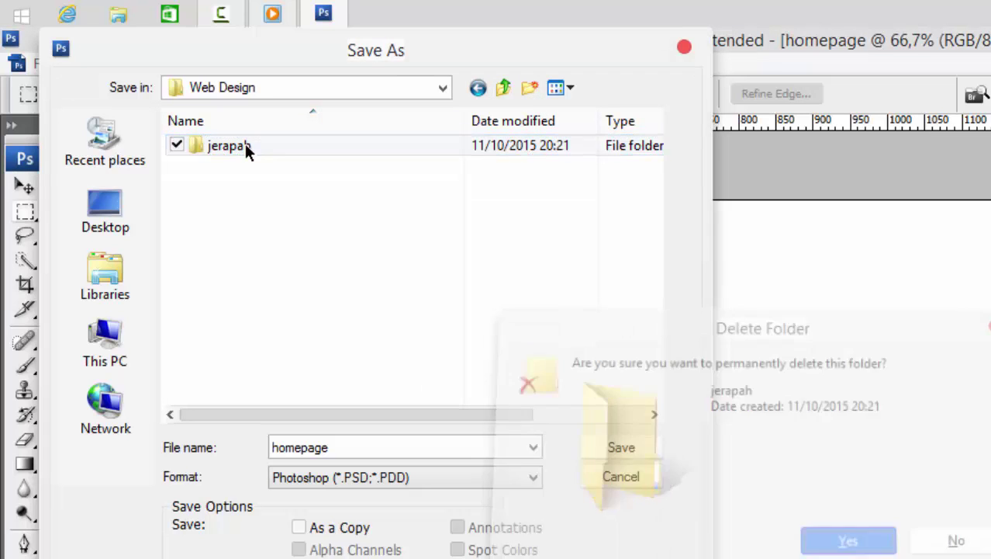
Step: Create a shopify folder inside Web Design and save the document there as homepage in Photoshop format
left_click(531, 87)
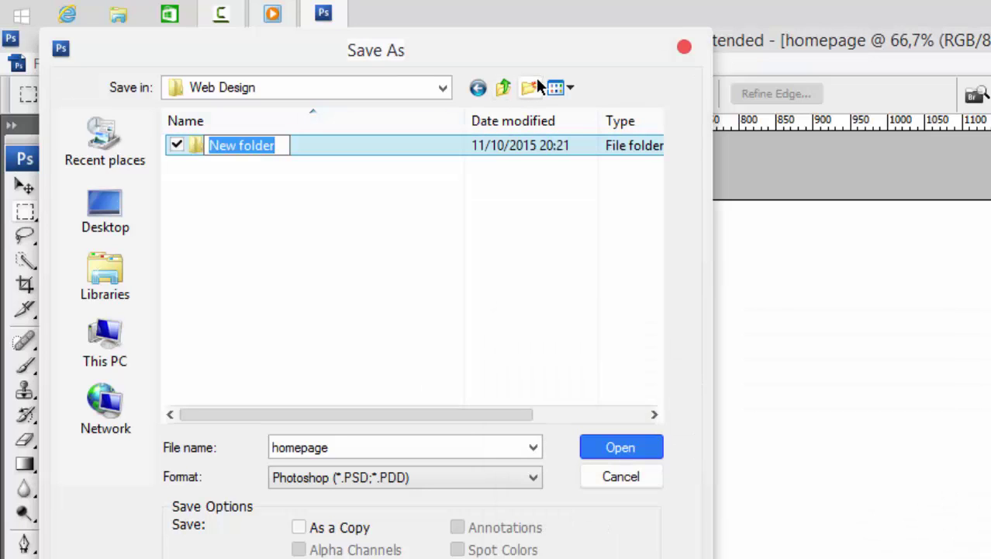
type("sopy")
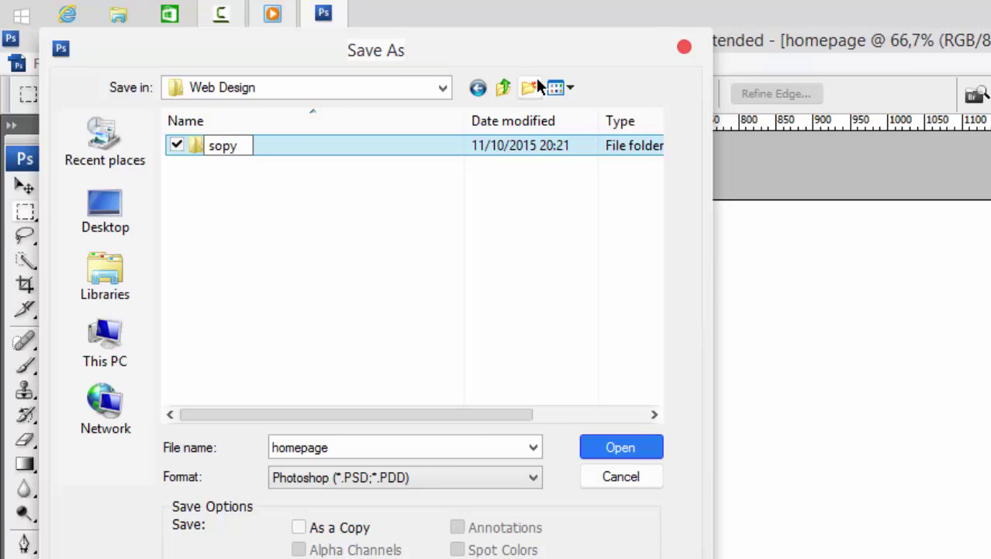
key("BackSpace")
key("BackSpace")
key("BackSpace")
type("hopi")
key("BackSpace")
type("ify")
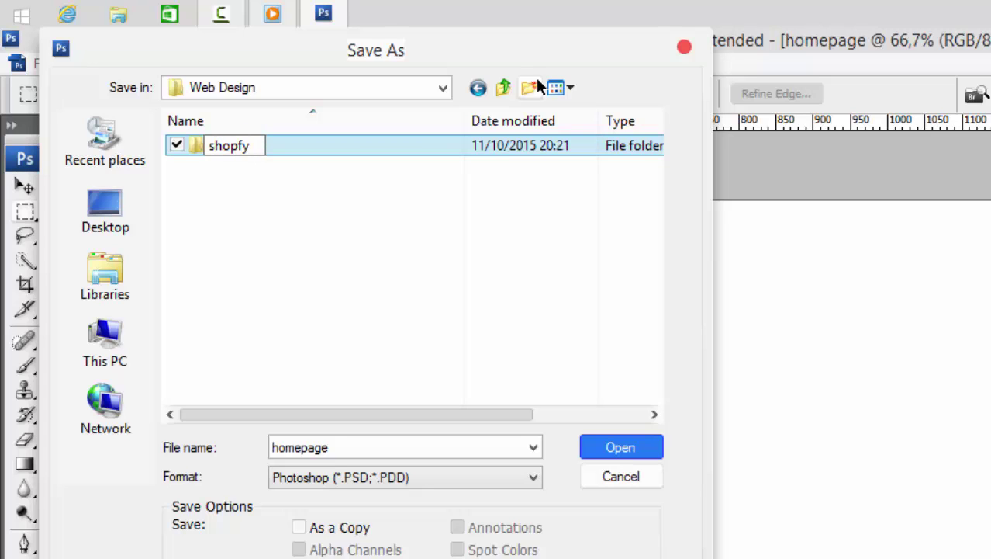
key("BackSpace")
key("BackSpace")
key("BackSpace")
type("ify")
key("Return")
key("Return")
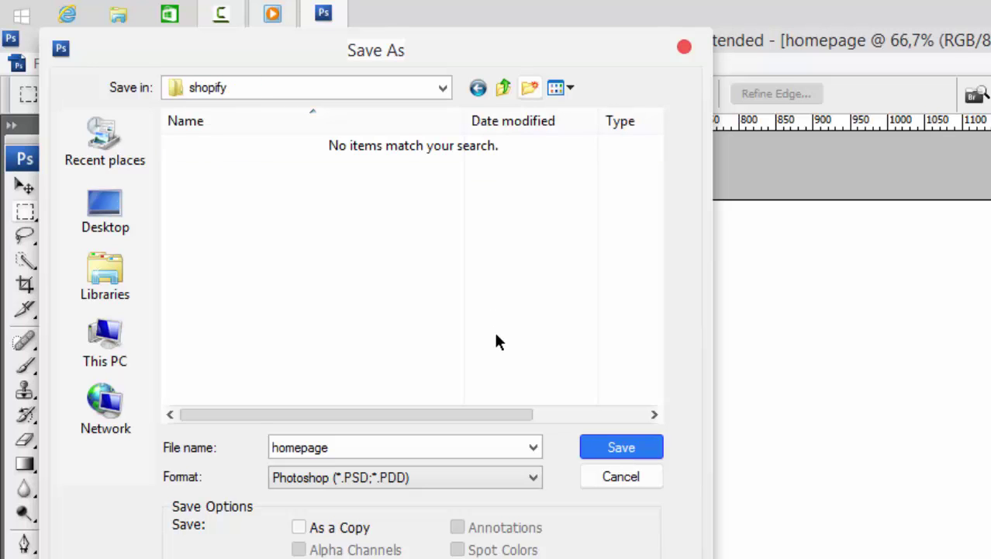
left_click(593, 449)
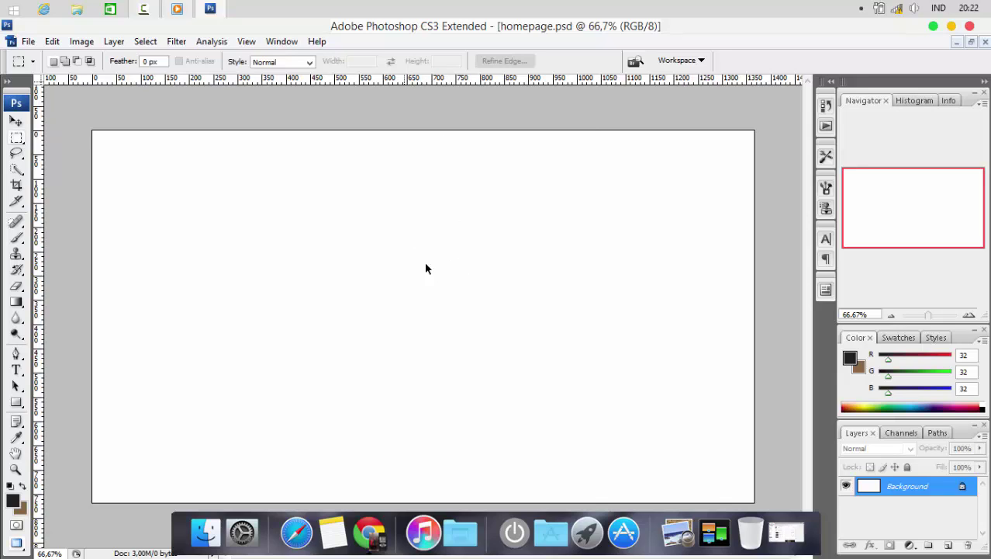
Step: Draw a dark rectangle shape about 880 by 150 px in the upper middle of the canvas with the Rectangle tool
left_click(16, 402)
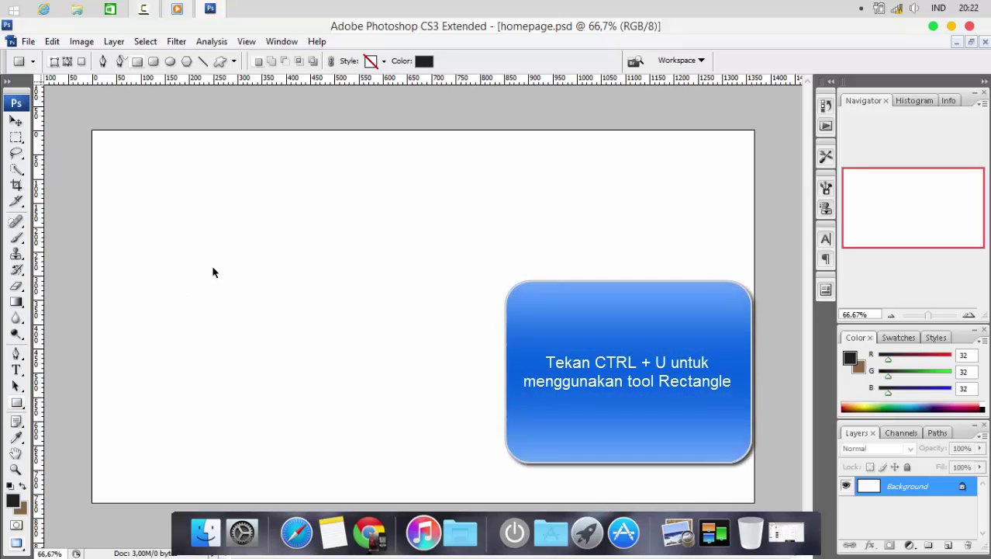
right_click(18, 405)
left_click_drag(245, 229, 672, 302)
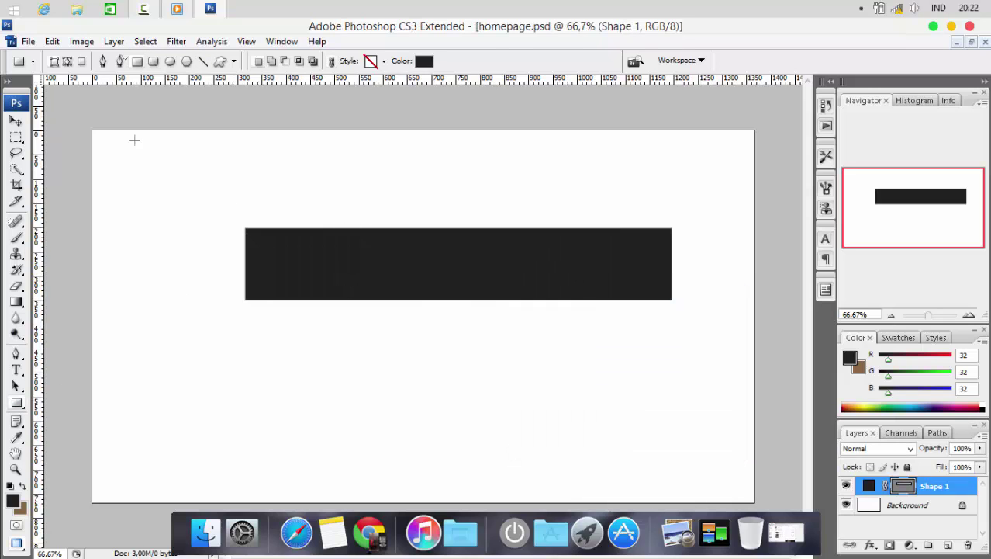
Step: Free-transform the dark rectangle and set its width to 1200 px
left_click(15, 121)
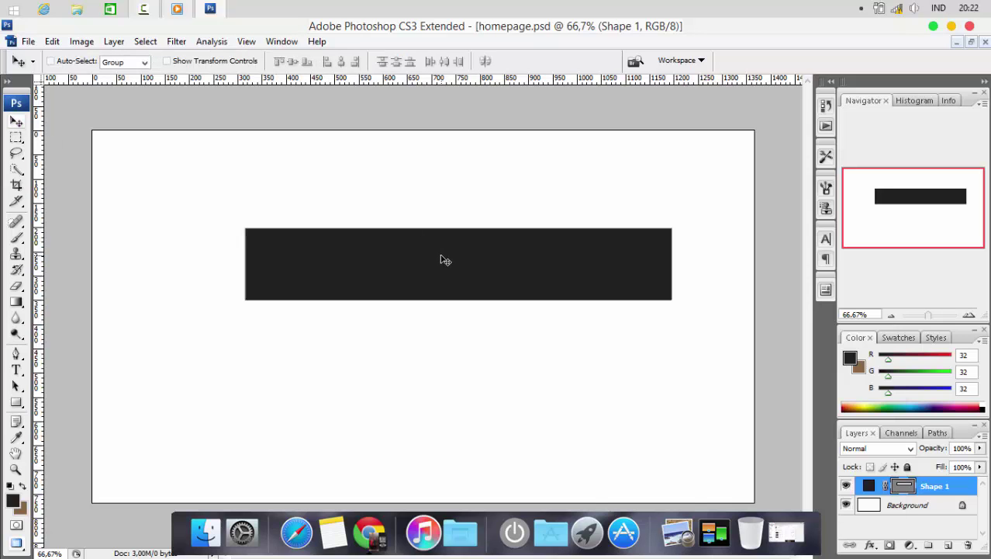
key("ctrl+t")
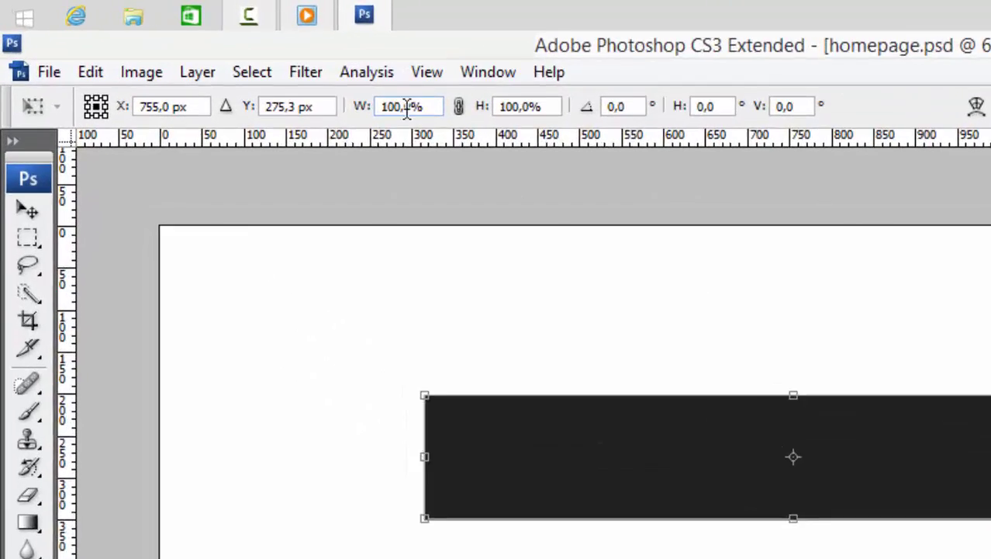
left_click(206, 62)
type("1")
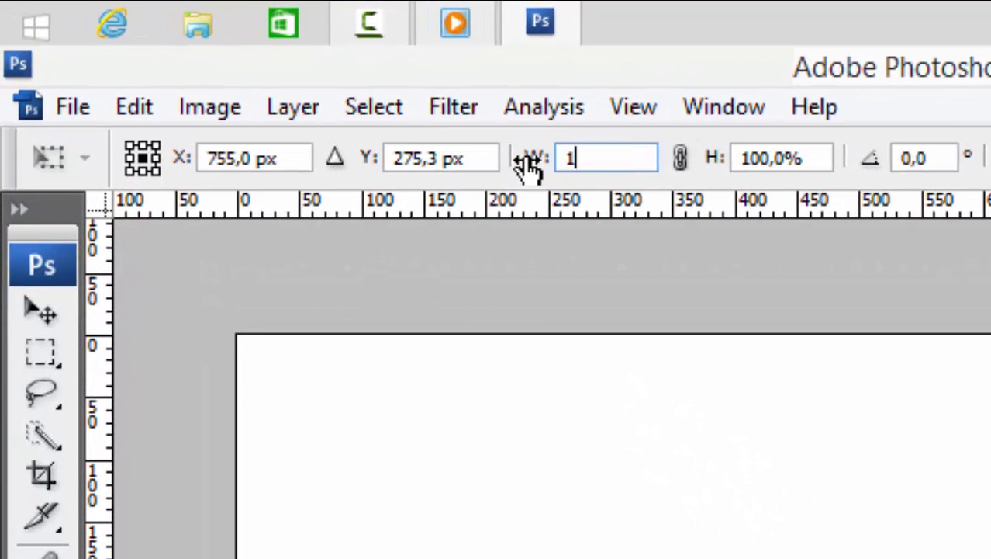
type("311p")
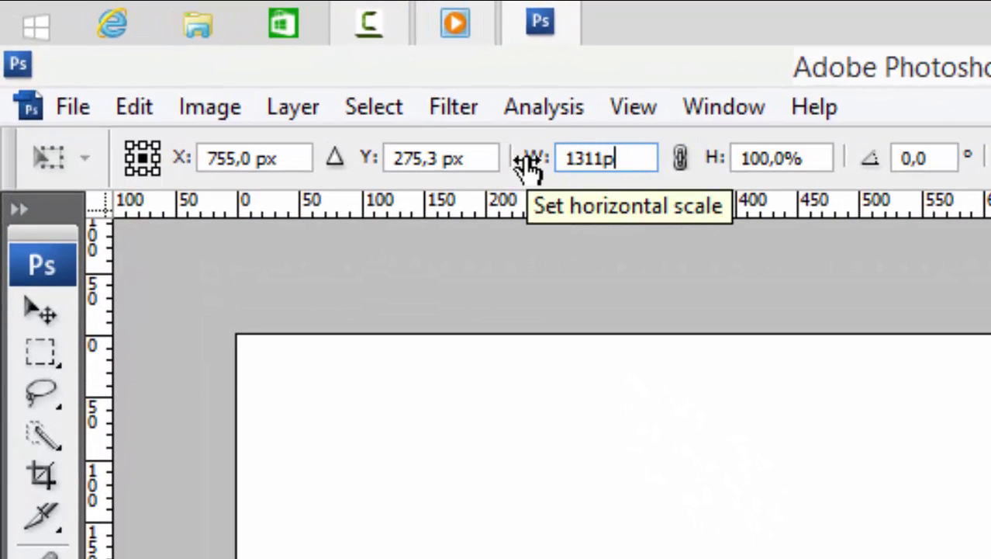
type("x")
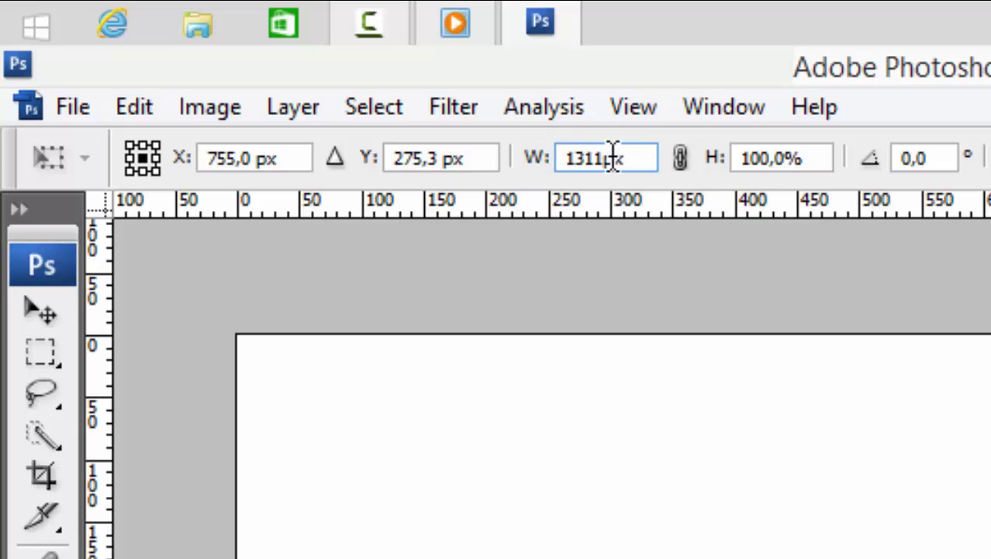
left_click_drag(633, 158, 504, 155)
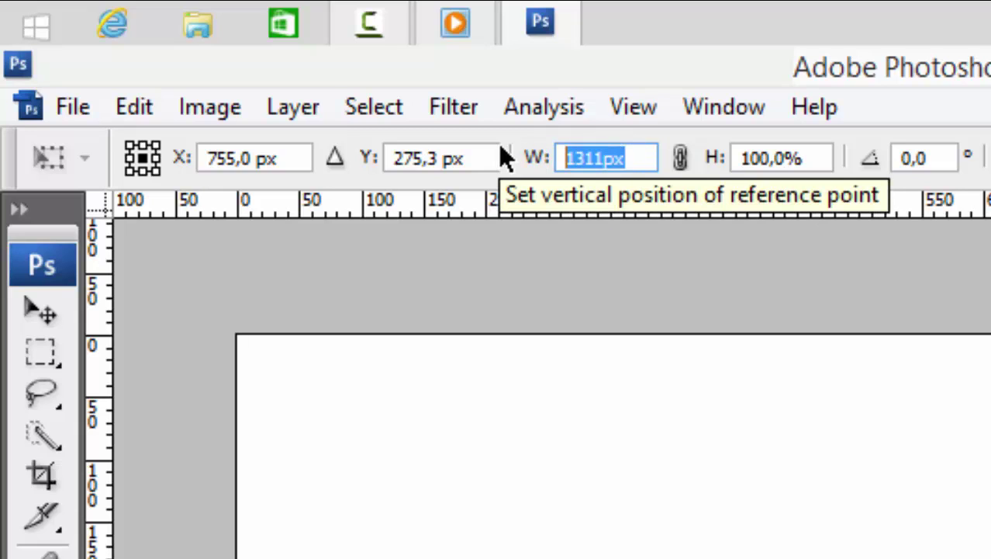
type("1200 ")
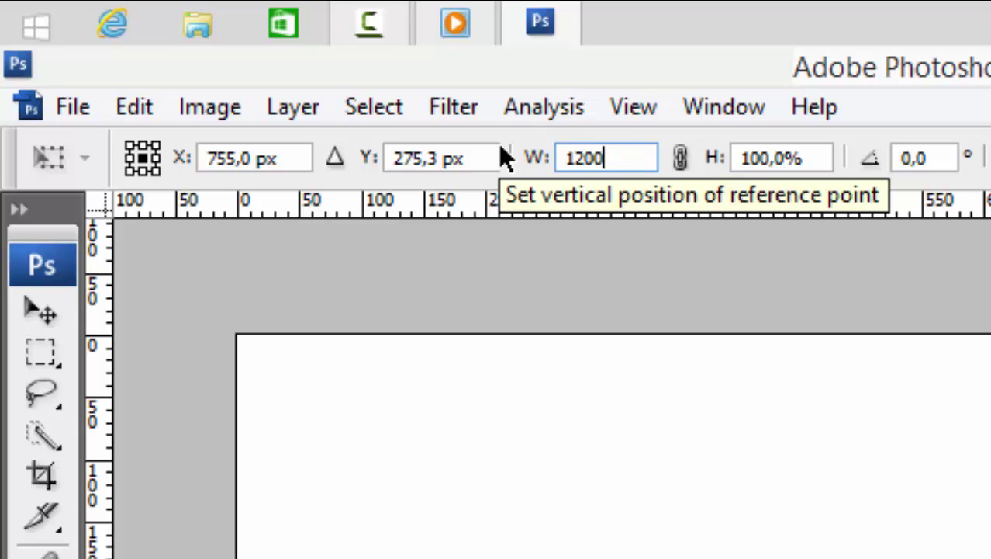
type("px")
Step: Set the rectangle's height to 90 px and apply the transformation
left_click(807, 163)
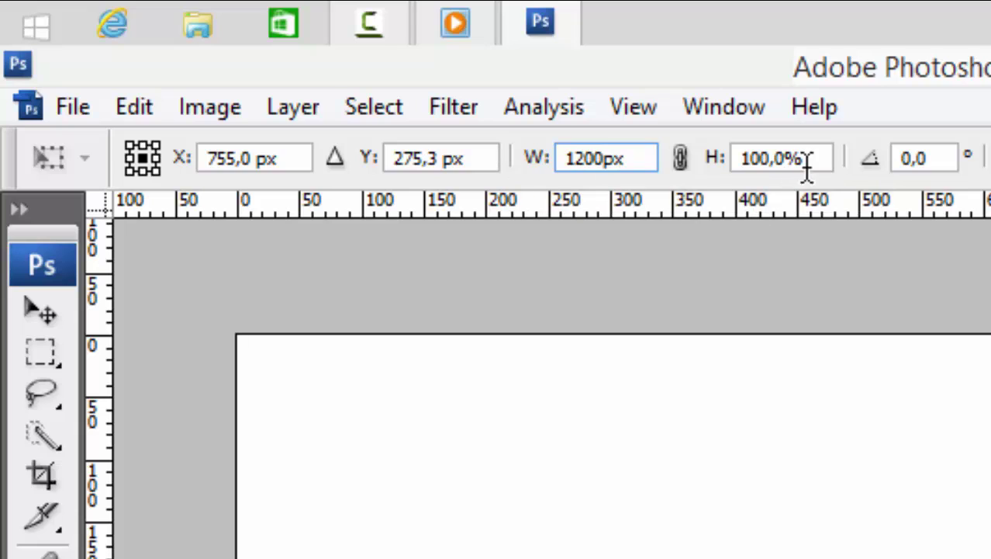
double_click(764, 163)
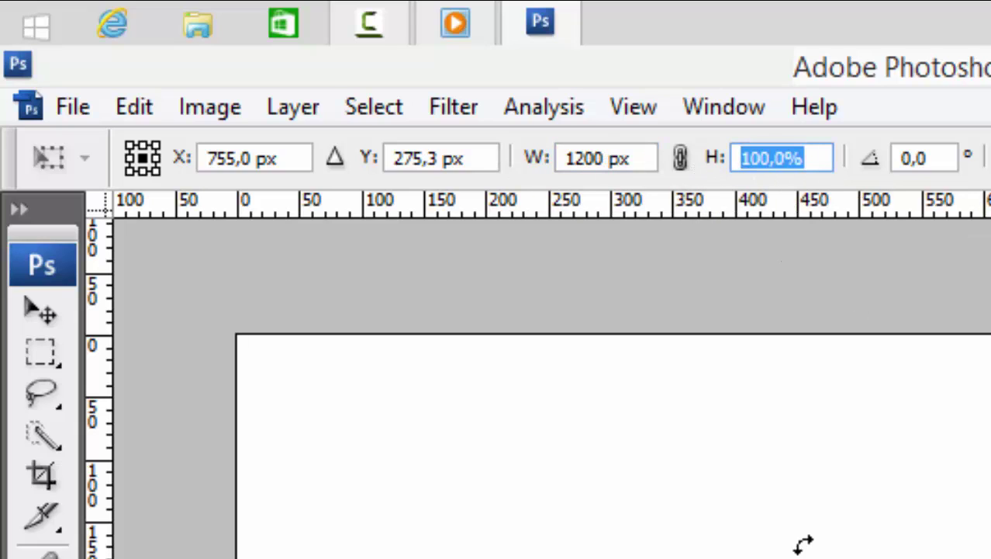
type("90px")
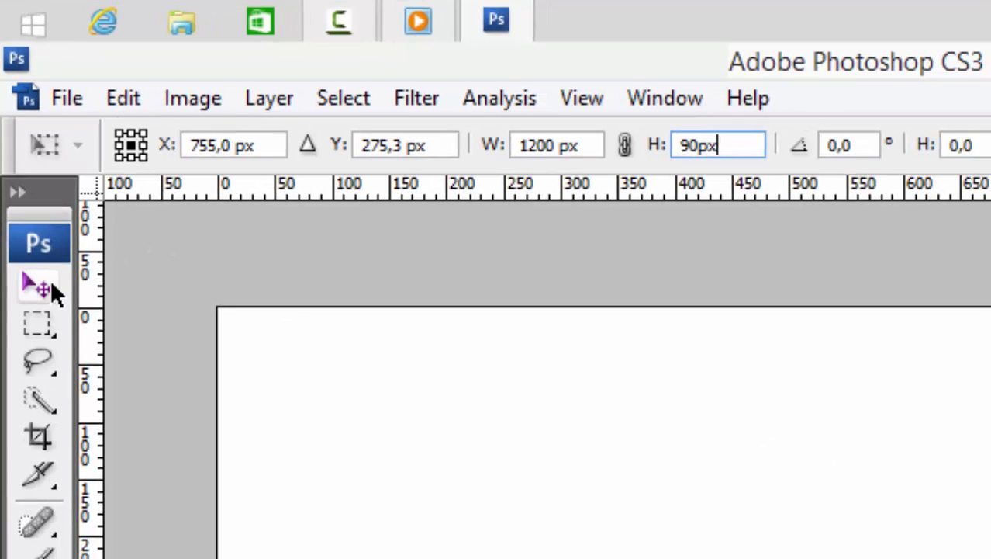
left_click(41, 310)
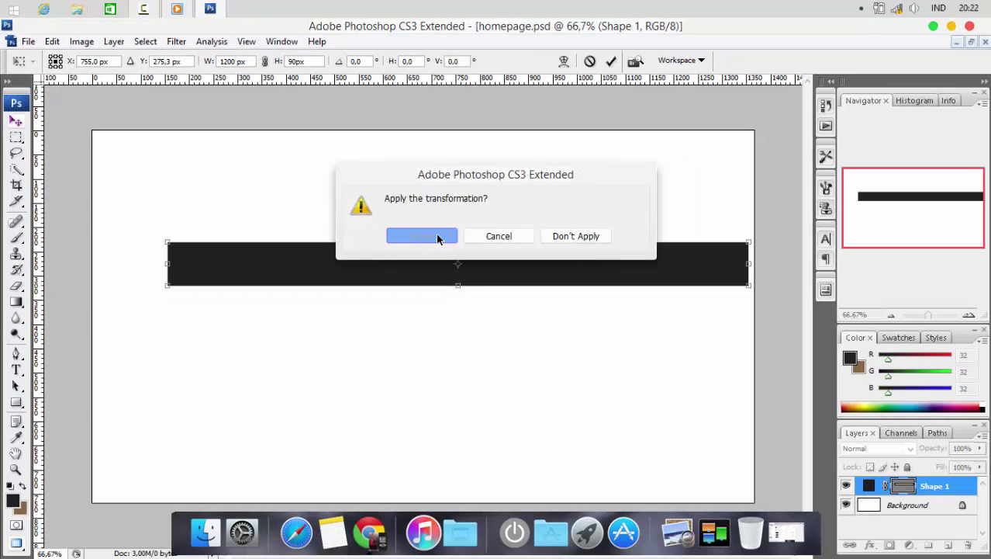
left_click(676, 369)
Step: Move the dark bar near the top of the canvas and center it horizontally against the Background layer
left_click_drag(608, 354, 590, 313)
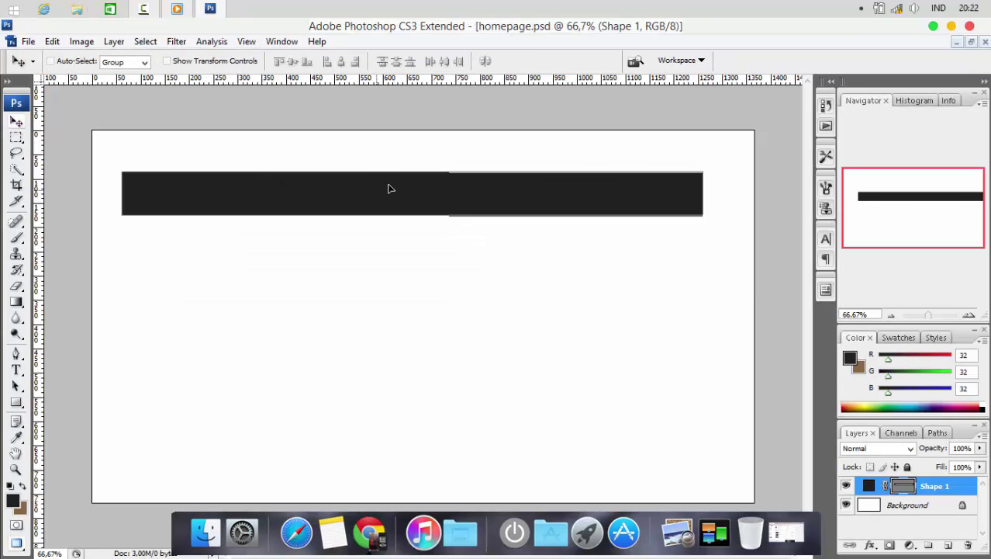
left_click_drag(389, 187, 400, 179)
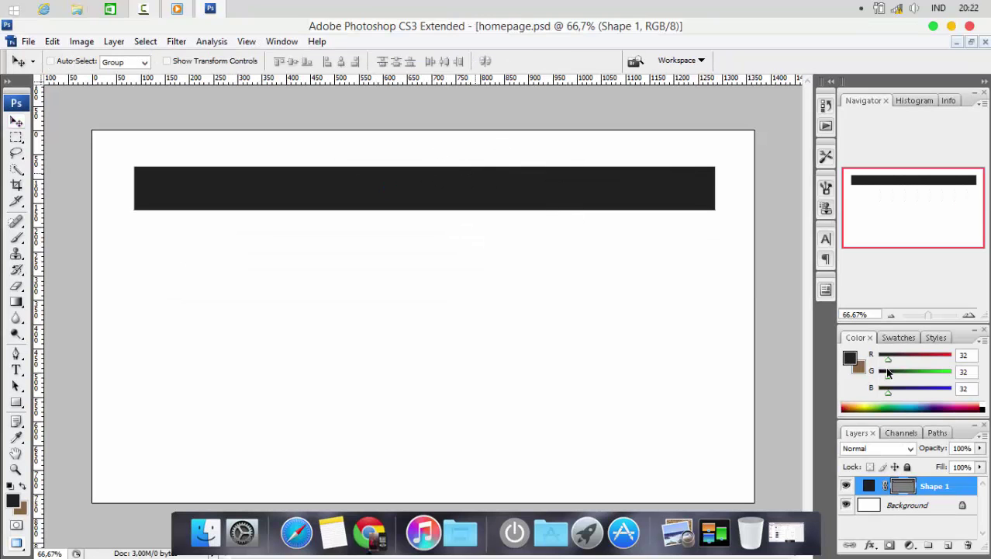
left_click_drag(940, 485, 905, 505)
left_click_drag(790, 433, 786, 426)
left_click(786, 426, "shift")
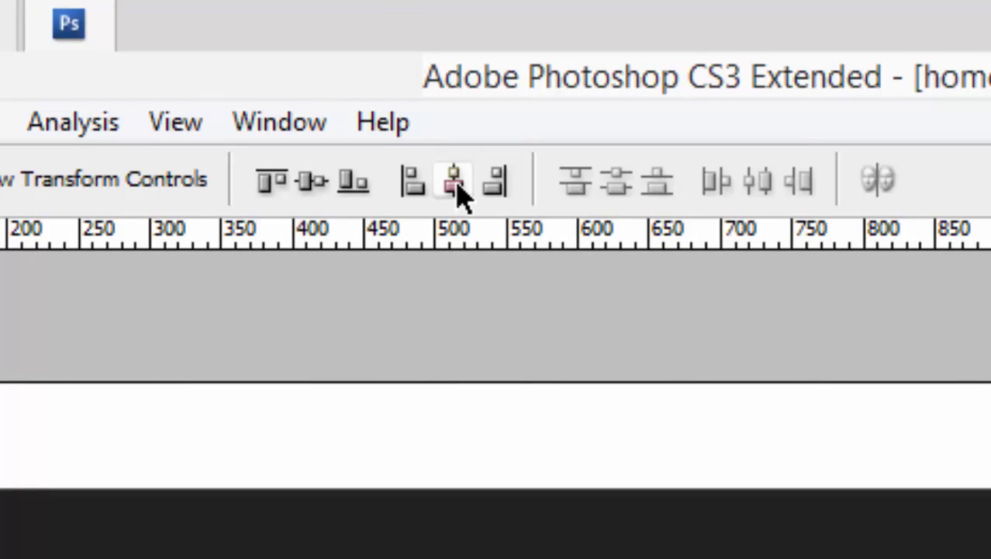
left_click(458, 190)
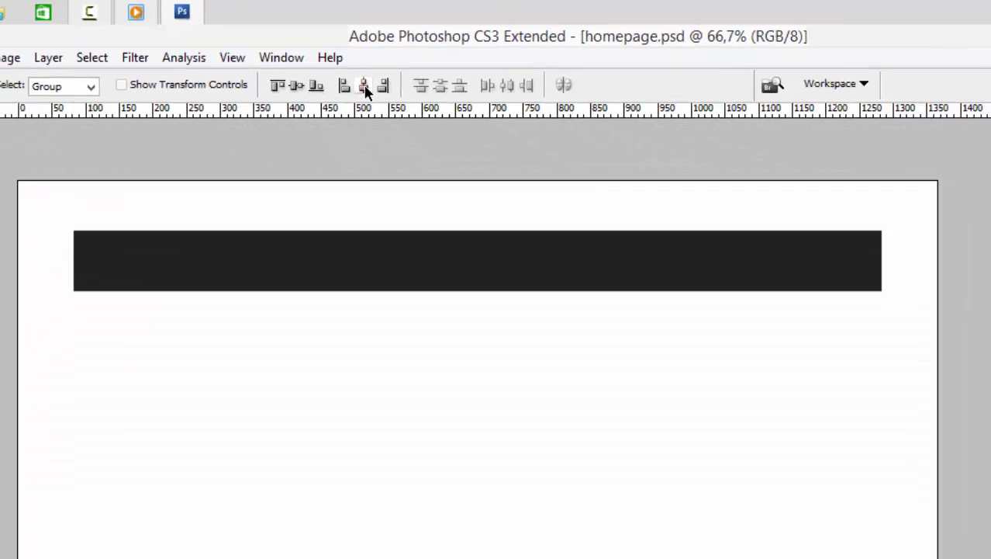
Step: Select only the Shape 1 layer and place vertical guides at the bar's left and right edges
left_click(919, 487)
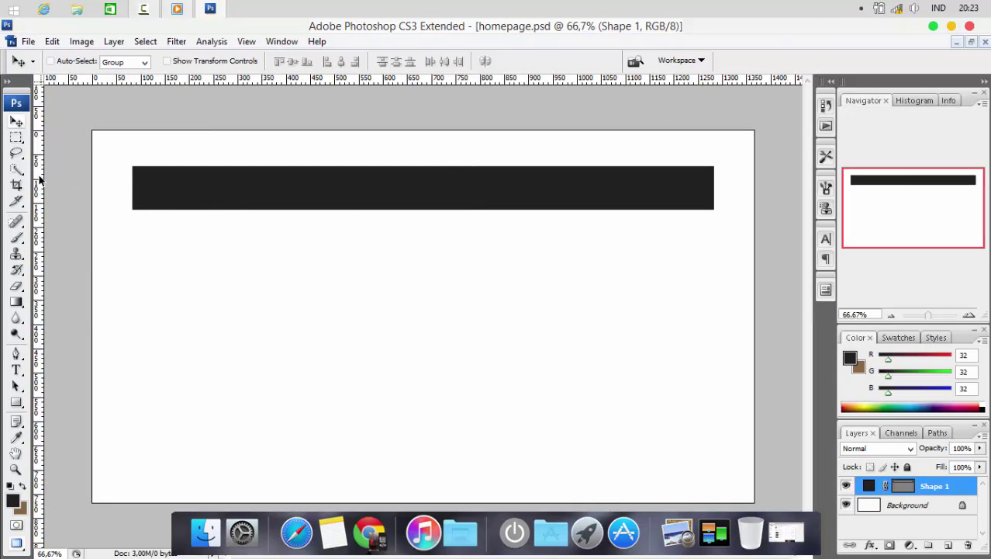
left_click_drag(39, 178, 133, 175)
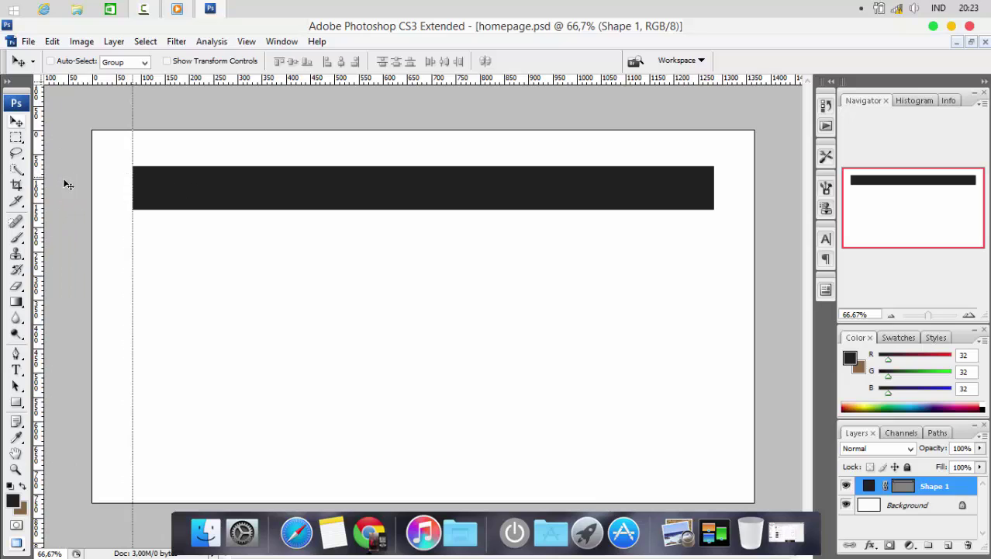
left_click_drag(40, 183, 715, 208)
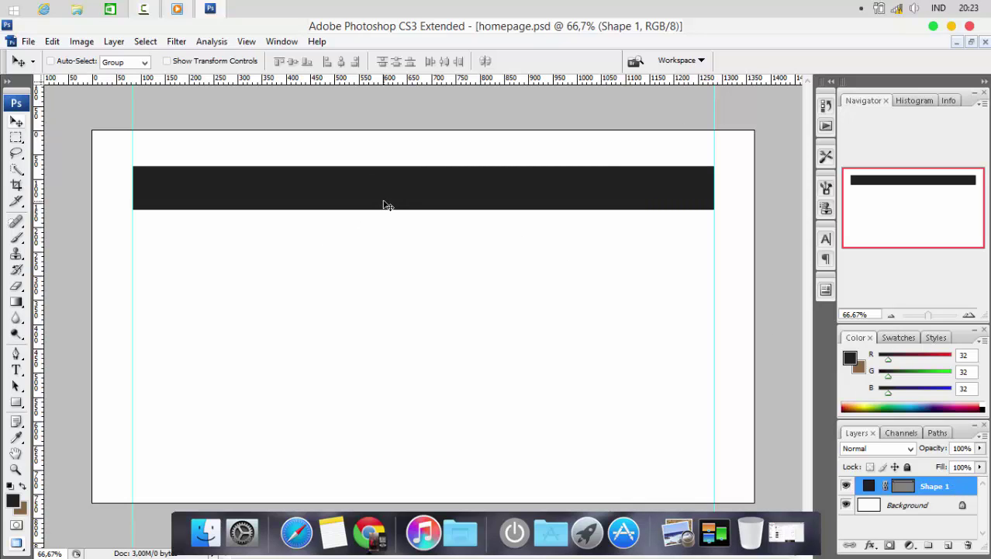
Step: Nudge the dark bar up until it sits flush against the top edge of the canvas
key("shift+Up")
key("shift+Up")
key("shift+Up")
key("shift+Up")
key("shift+Up")
key("shift+Up")
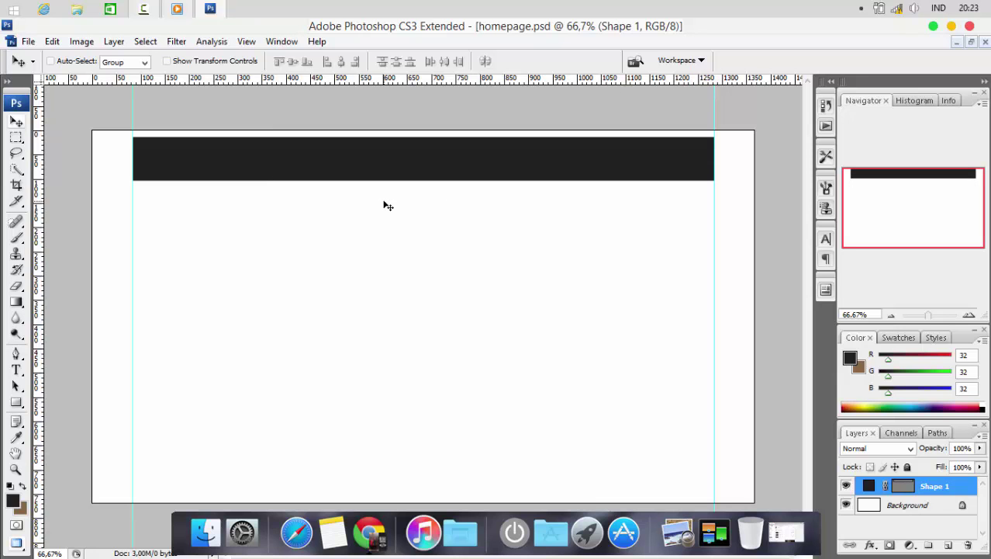
key("shift+Up")
key("shift+Up")
key("shift+Down")
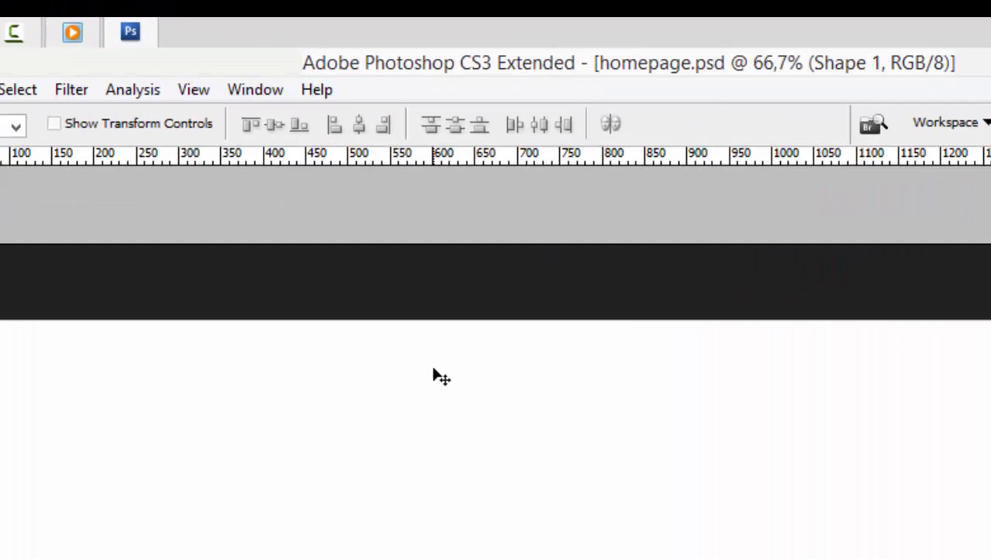
Step: Stretch the bar horizontally beyond both side edges of the canvas so it spans the full width
left_click(85, 125)
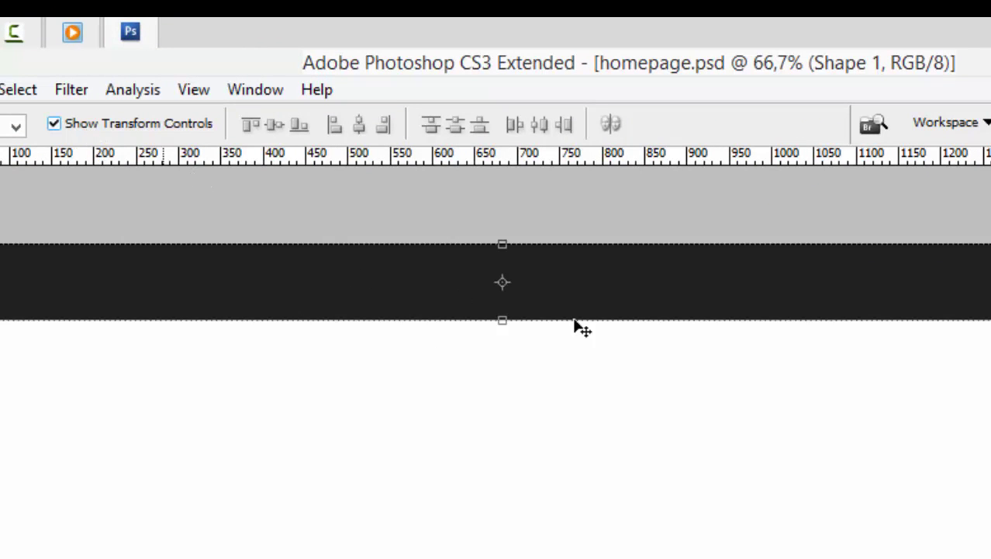
key("ctrl+t")
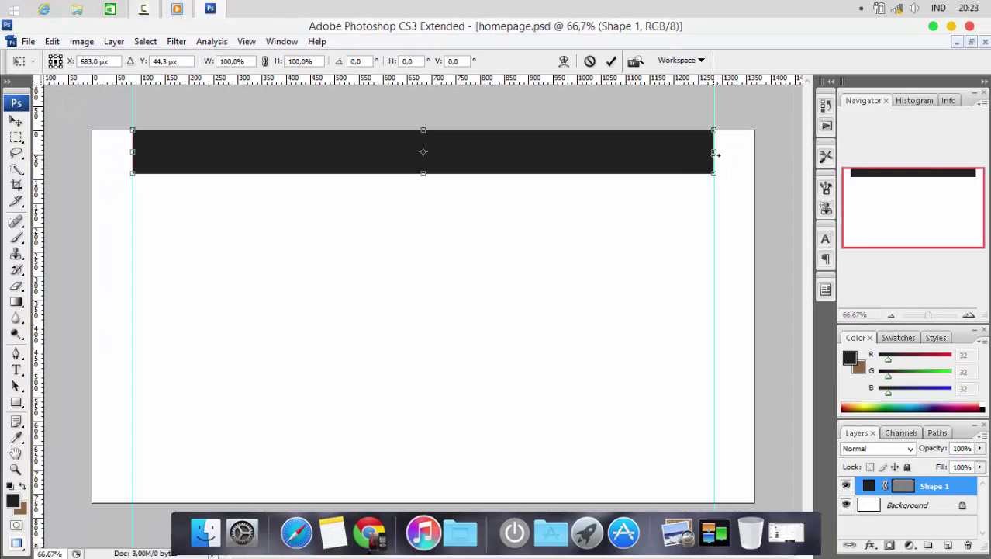
left_click_drag(716, 153, 760, 152)
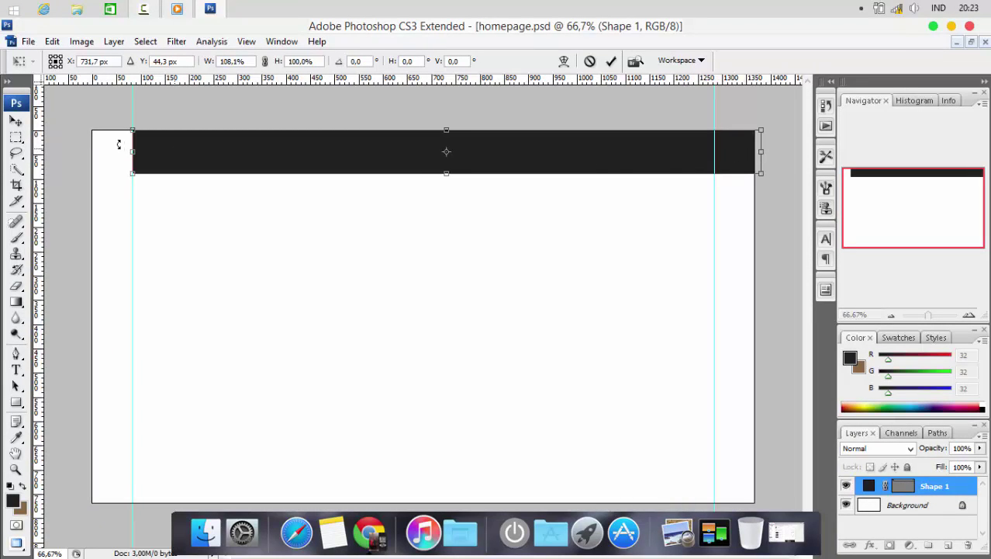
left_click_drag(133, 151, 85, 152)
key("Return")
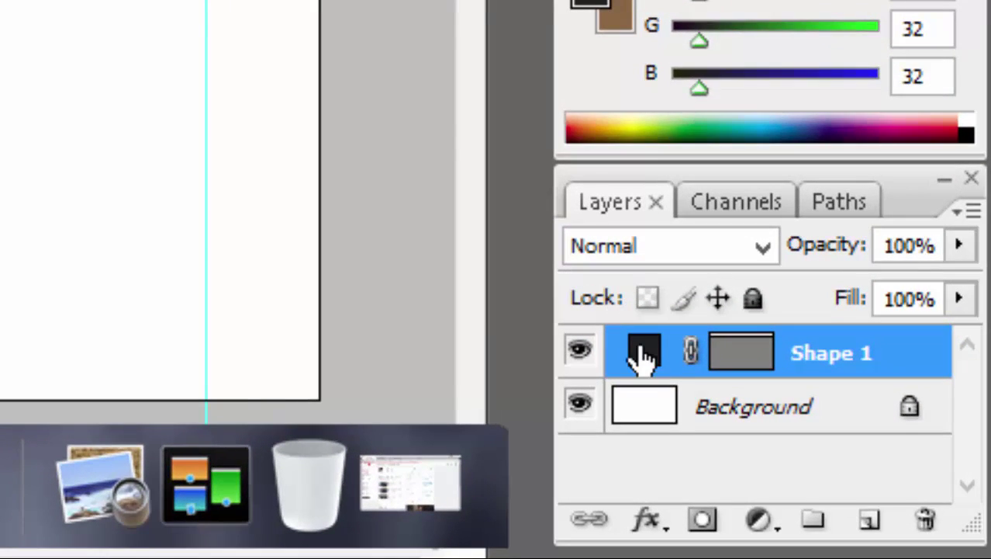
Step: Change the header bar's fill color to #680cea
double_click(646, 357)
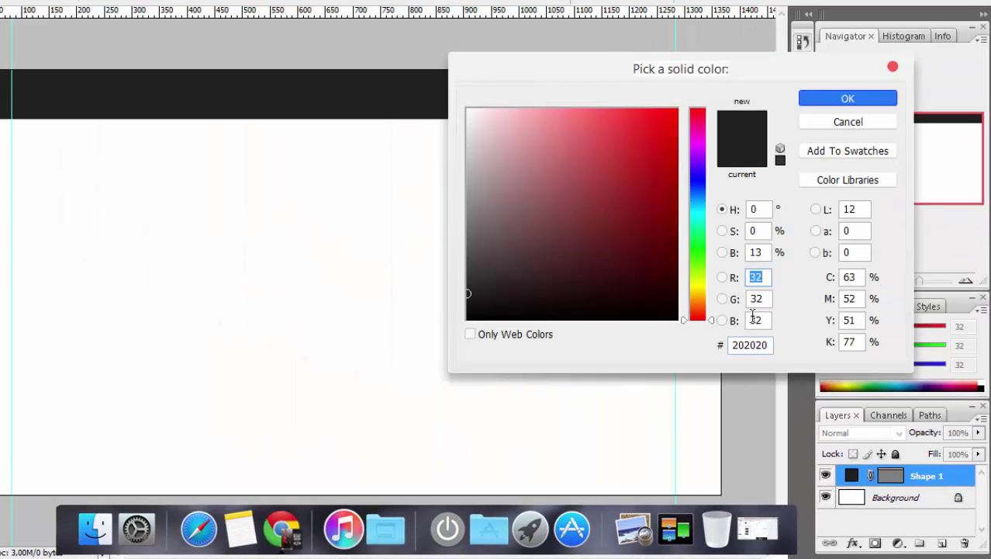
double_click(761, 349)
type("680cea")
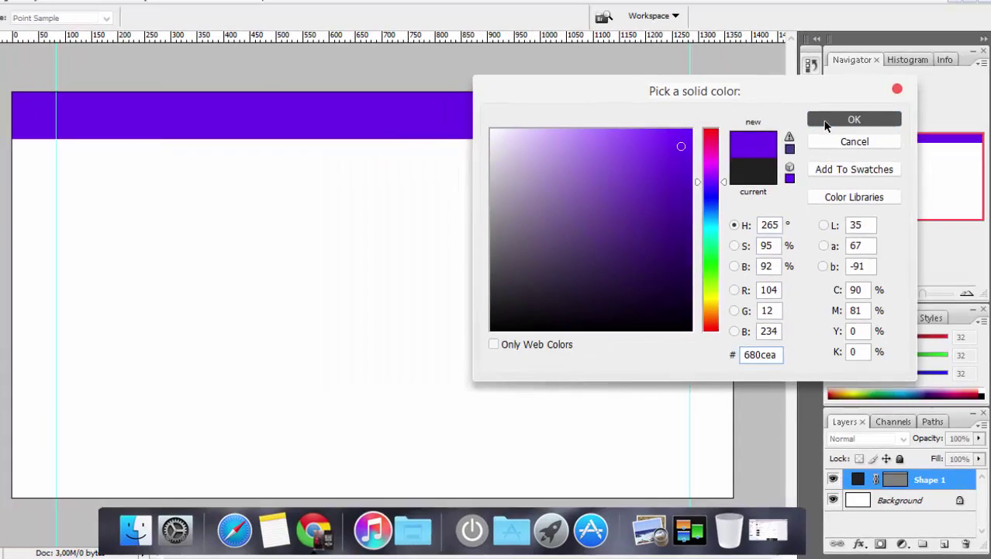
left_click(811, 99)
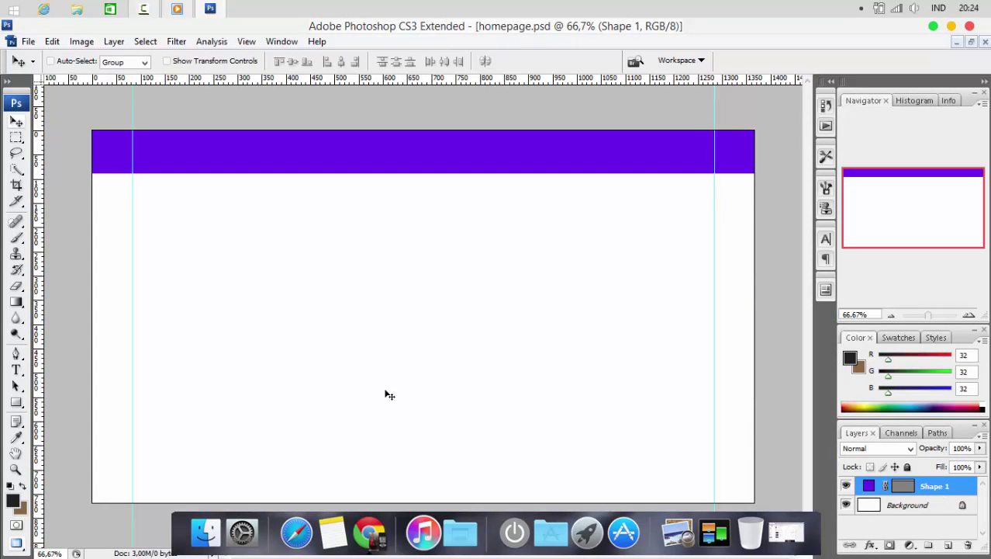
Step: Add the text "shopiyfy" in white (#ffffff) Montserrat Regular at 48 pt
left_click(16, 371)
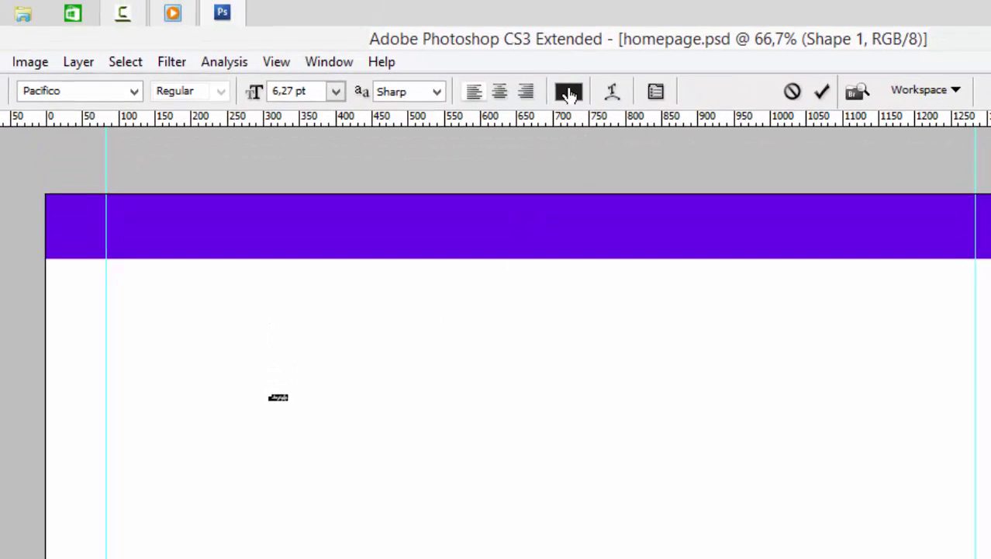
left_click(568, 92)
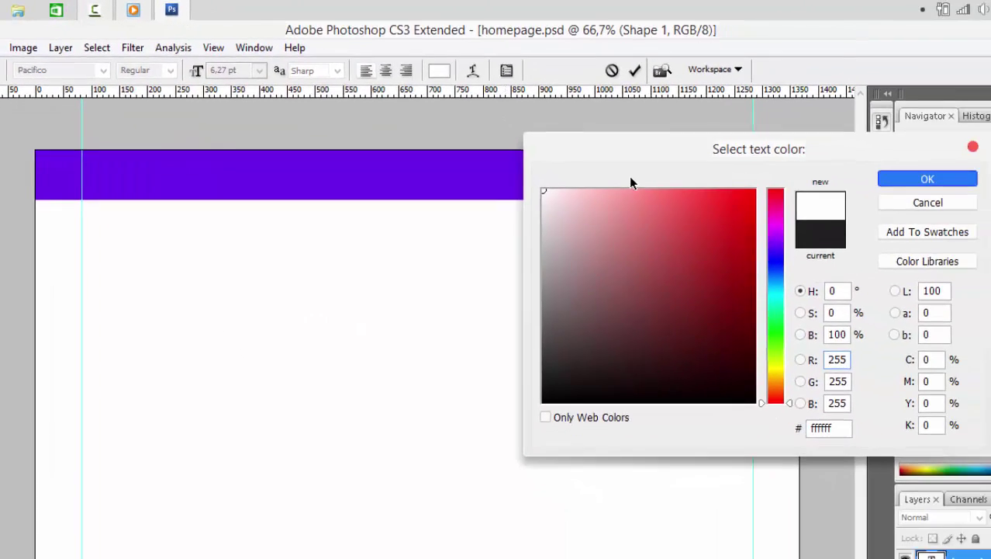
left_click(873, 173)
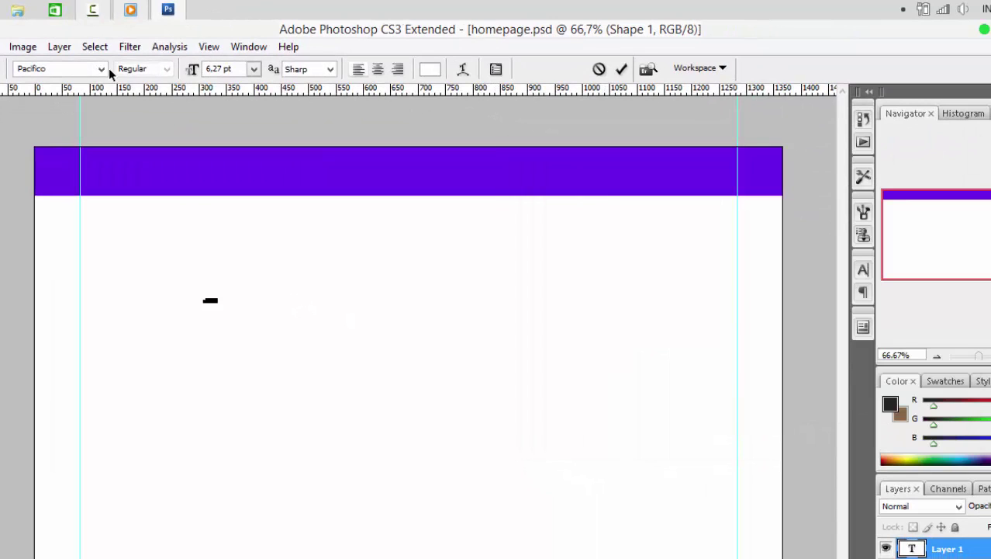
left_click(80, 69)
type("Montserrat")
key("Return")
left_click(257, 73)
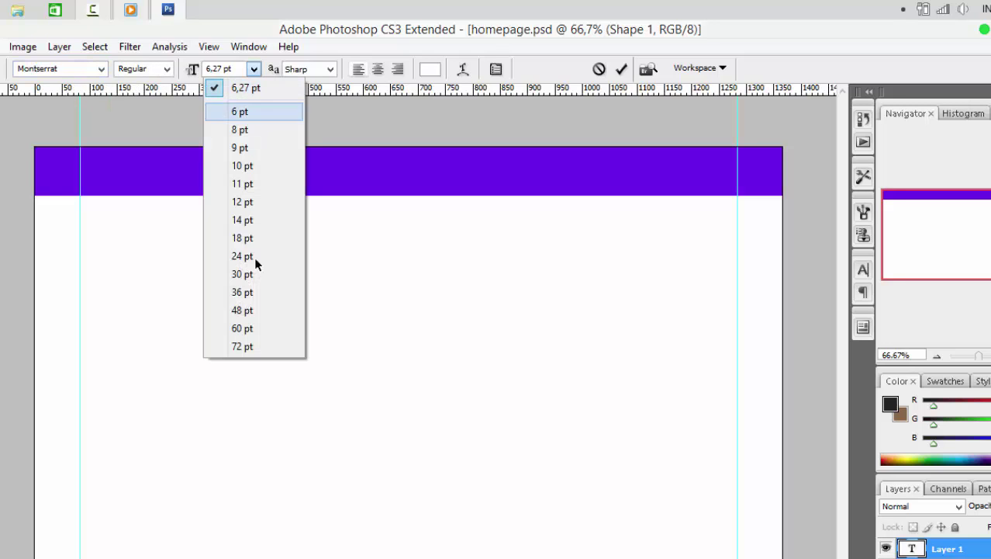
left_click(248, 311)
key("ctrl+Return")
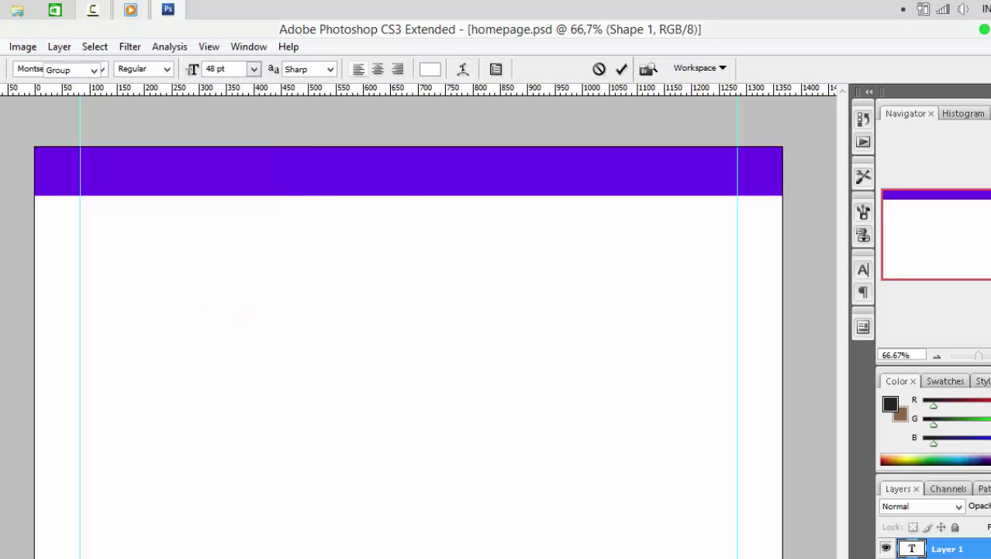
Step: Move the shopiyfy text onto the purple header bar, just inside the left guide
key("v")
left_click_drag(210, 209, 163, 170)
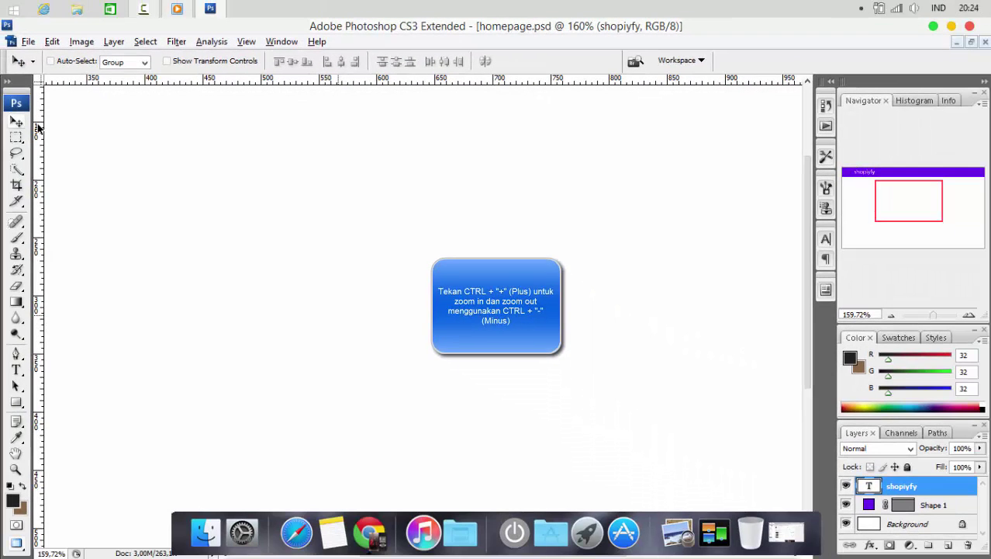
key("ctrl+minus")
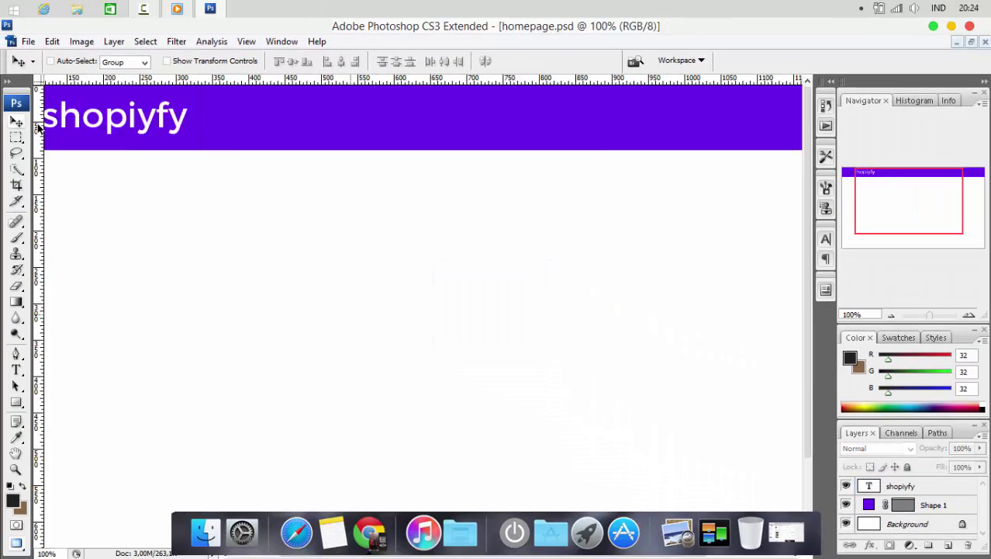
scroll(39, 128, "left", 5)
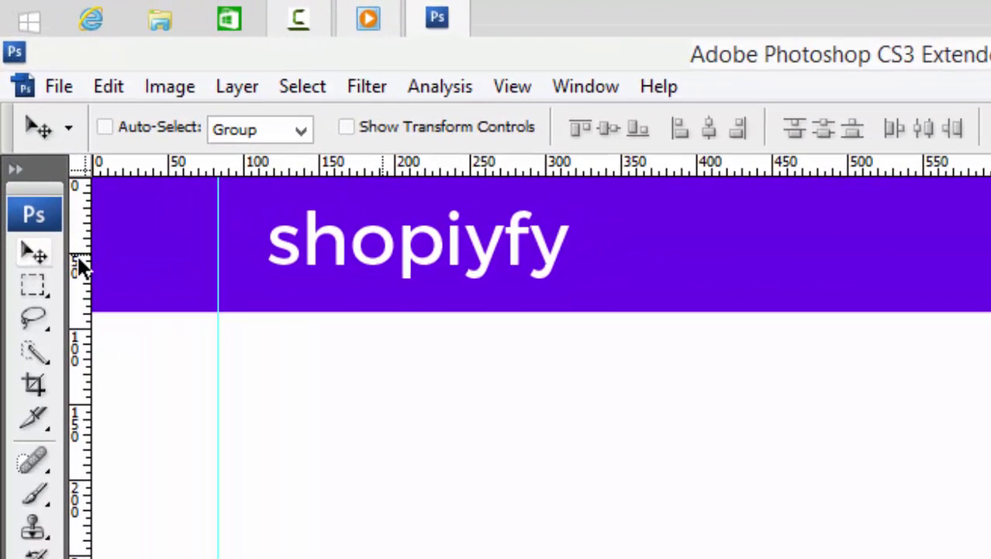
Step: Correct the logo text on the header bar to "Shopify"
key("Left")
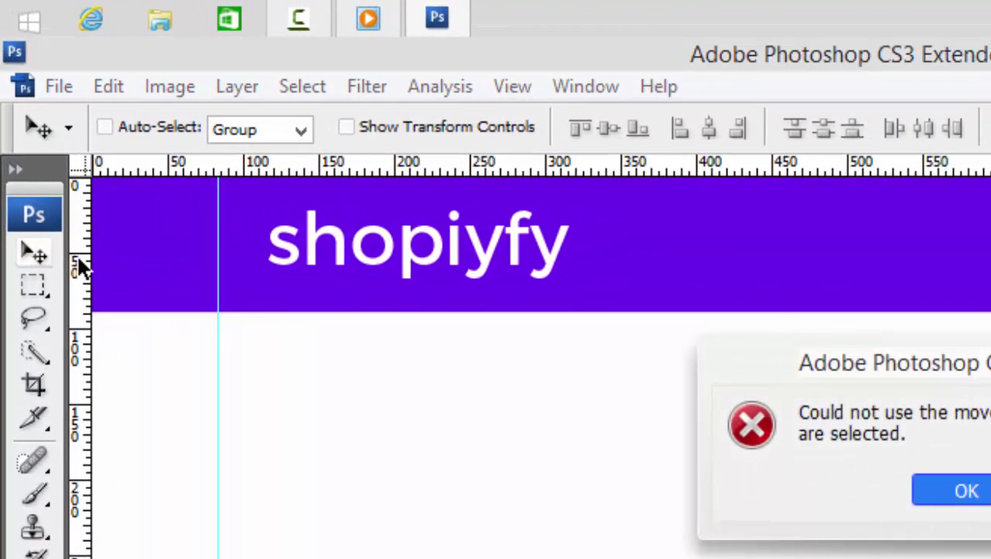
key("Return")
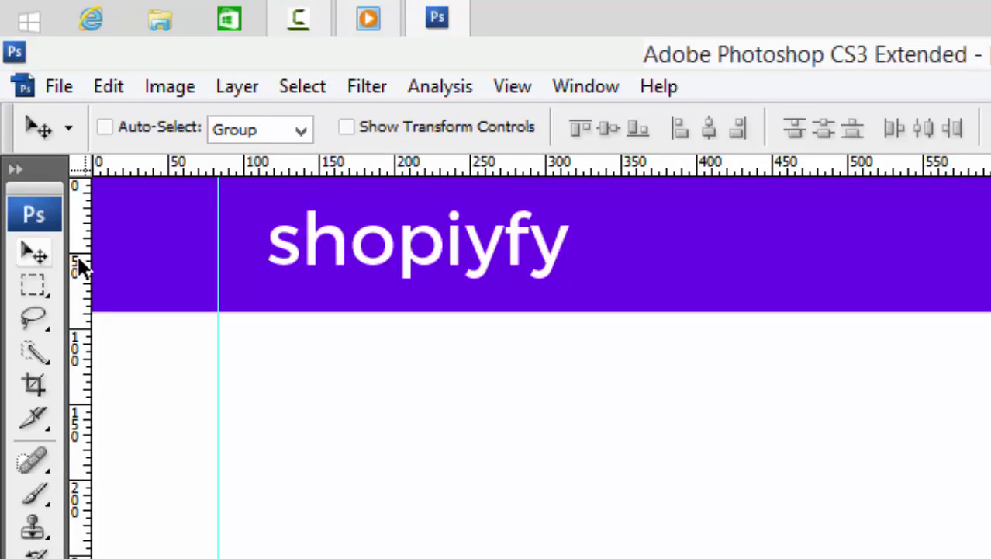
key("t")
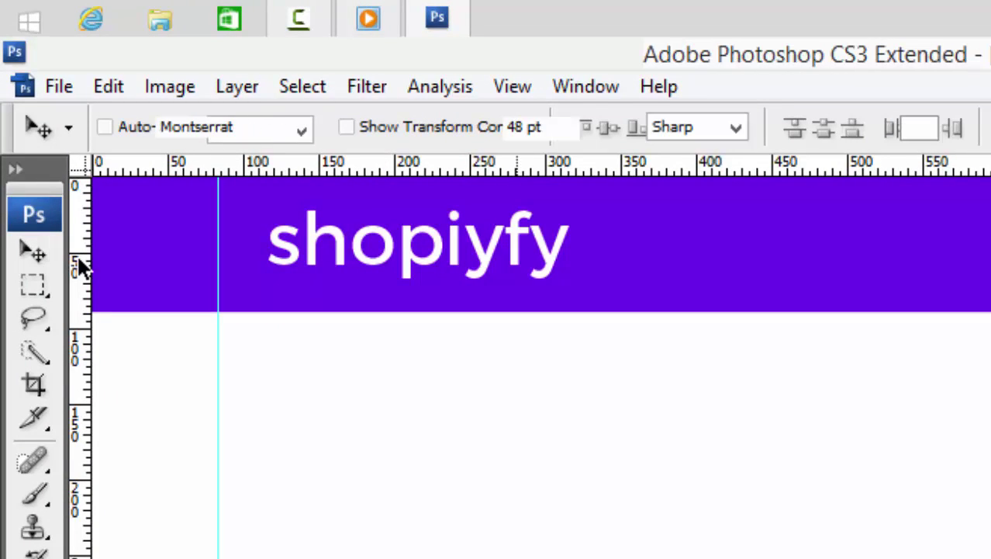
left_click(494, 240)
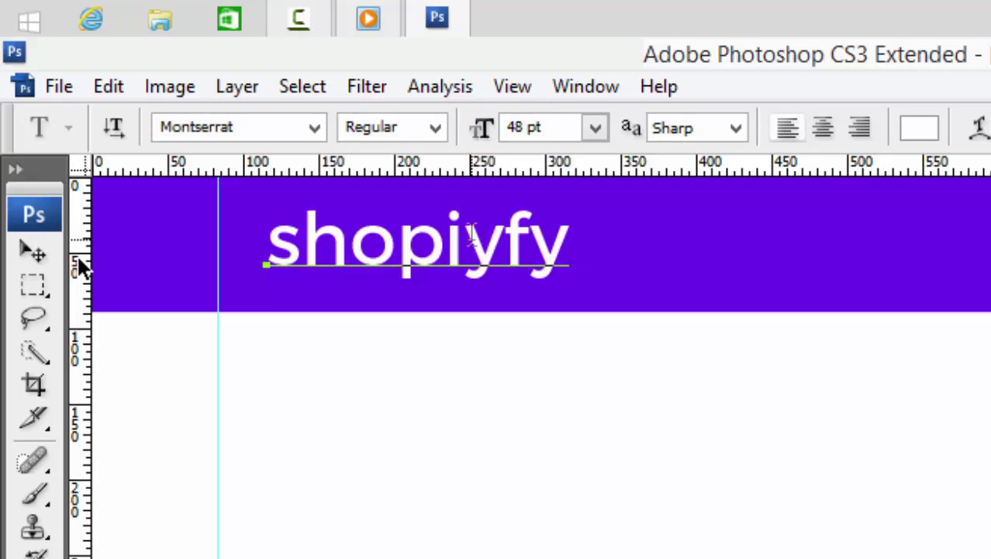
double_click(471, 233)
type("Shop")
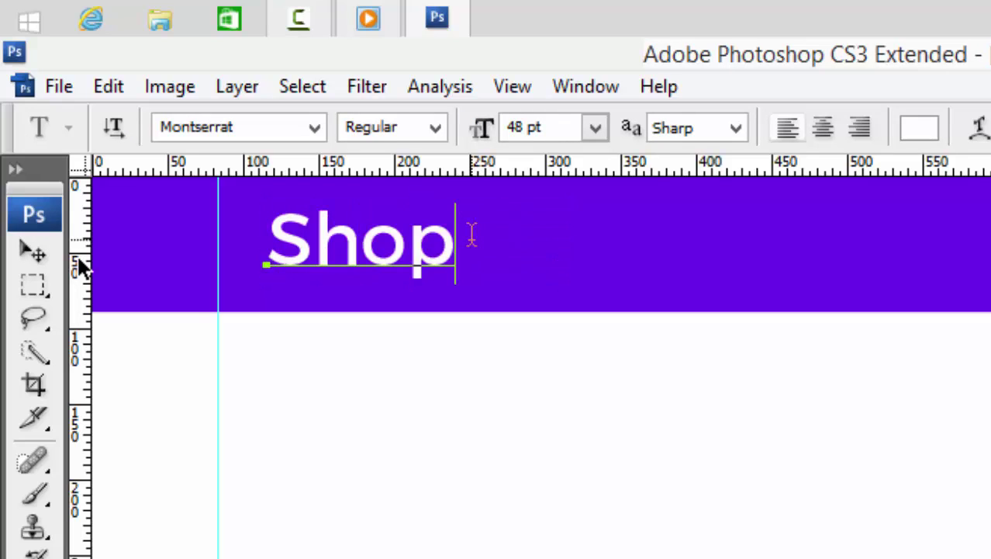
type("ify")
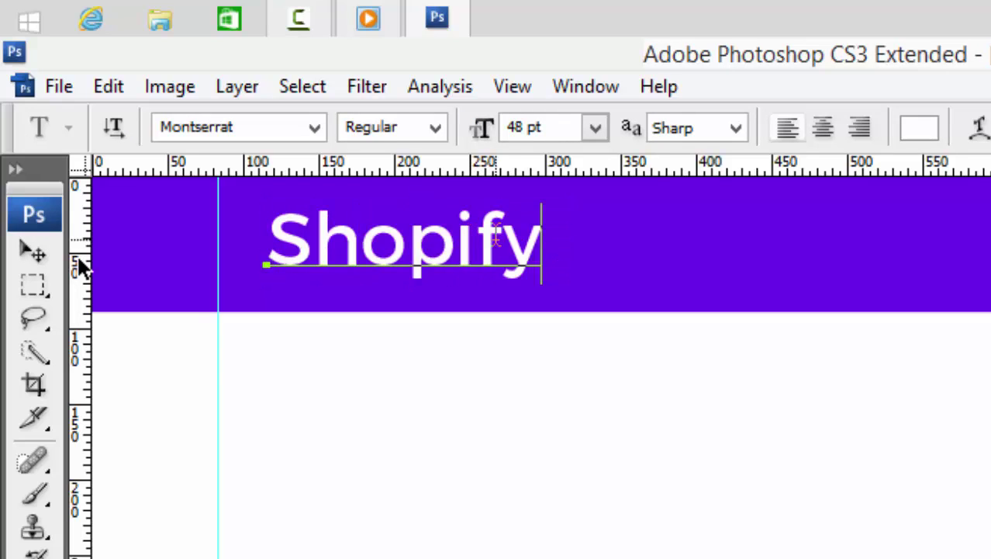
key("ctrl+Return")
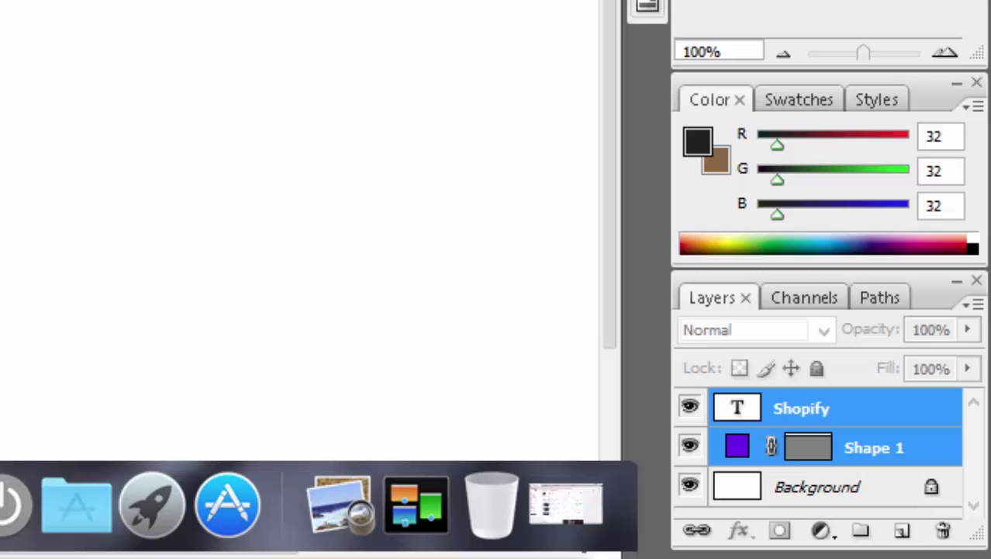
Step: Align the left edge of the Shopify text with the left guide and save the document with Maximize compatibility on
left_click(834, 408)
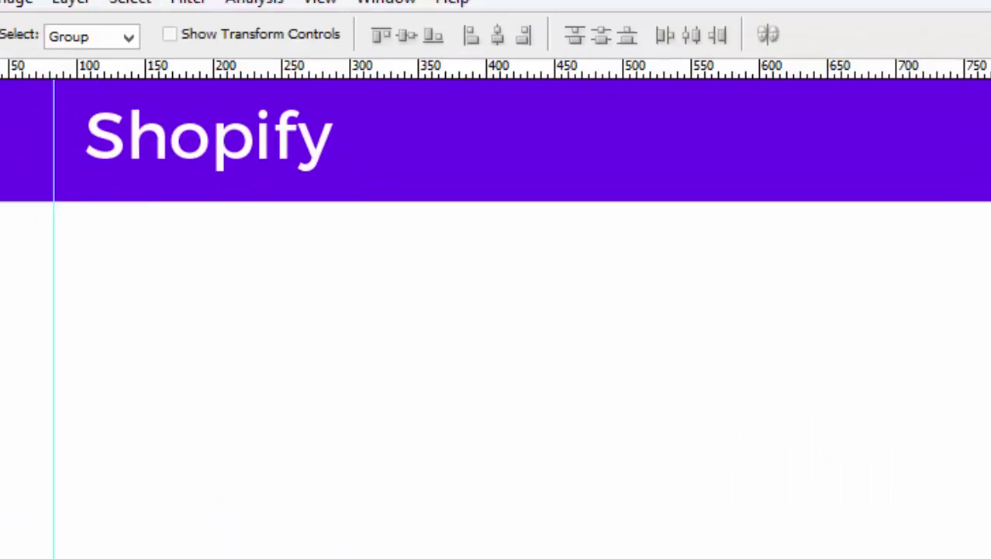
left_click_drag(101, 237, 70, 237)
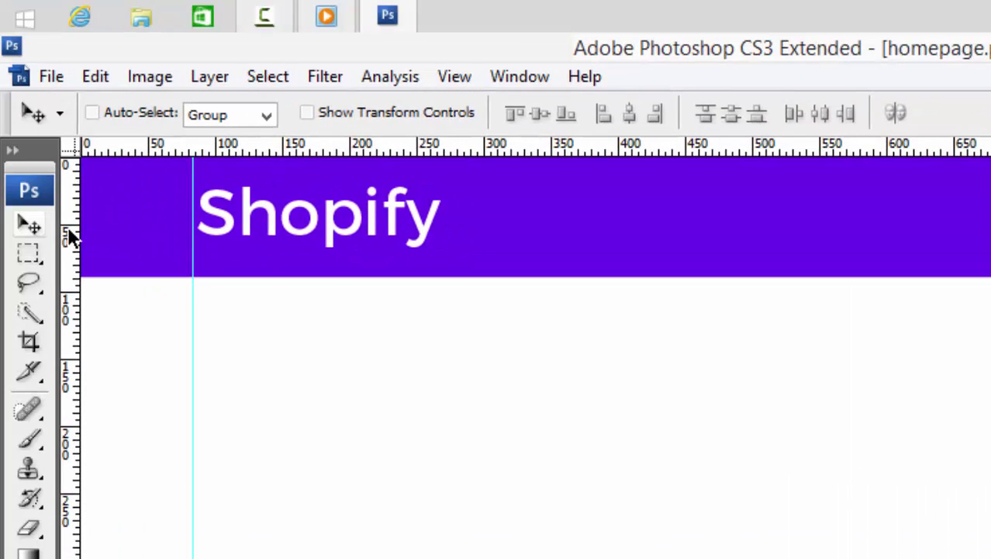
key("Left")
key("Left")
key("Left")
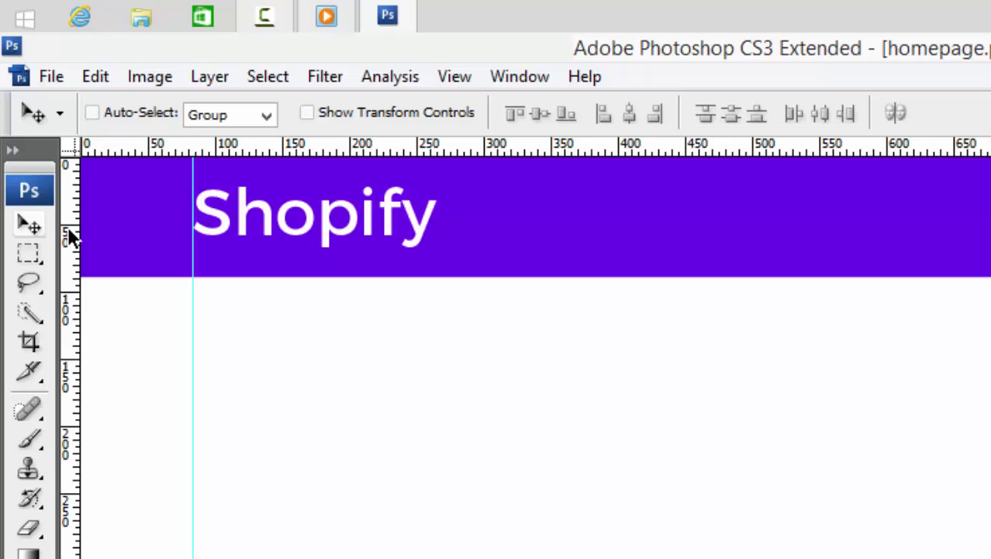
key("ctrl+s")
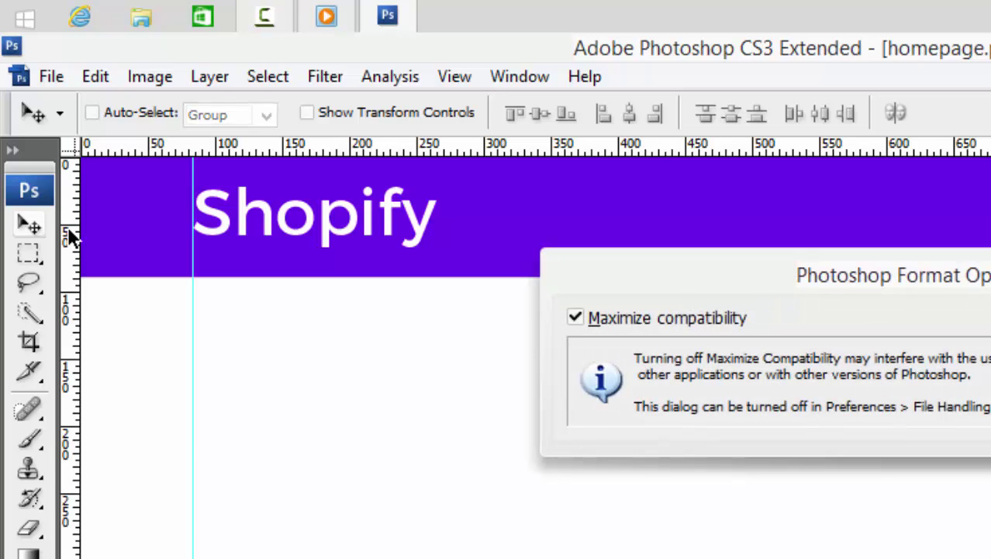
key("Return")
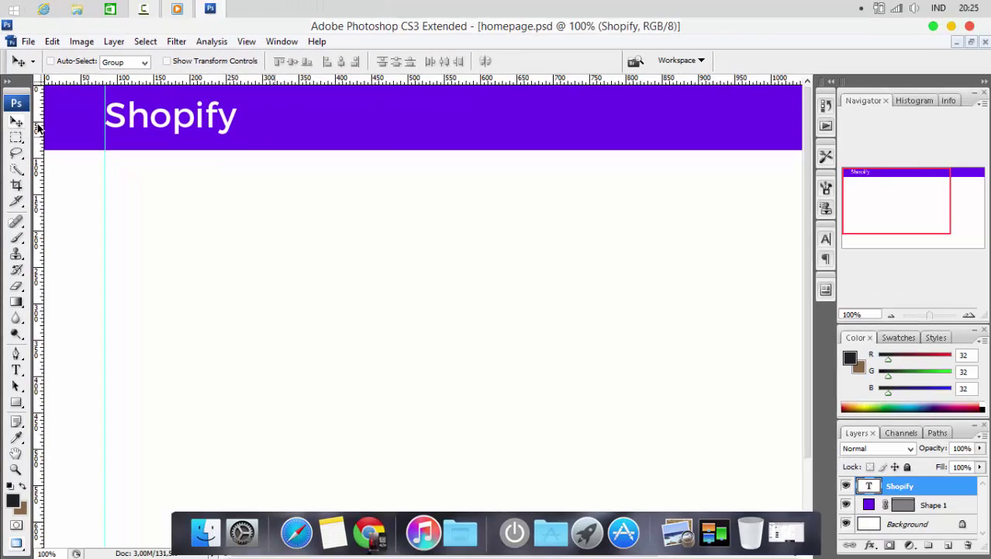
key("ctrl+minus")
key("ctrl+minus")
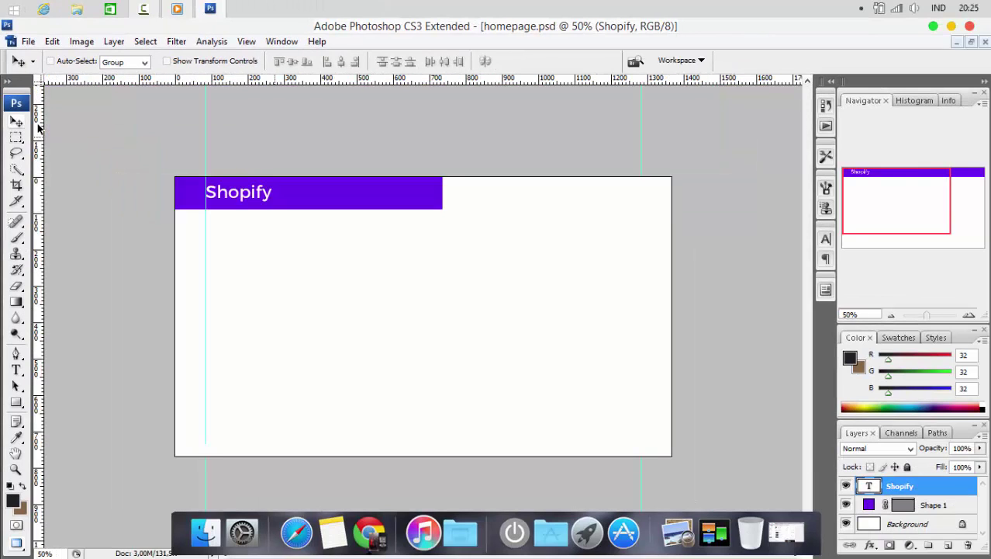
key("ctrl+plus")
key("ctrl+plus")
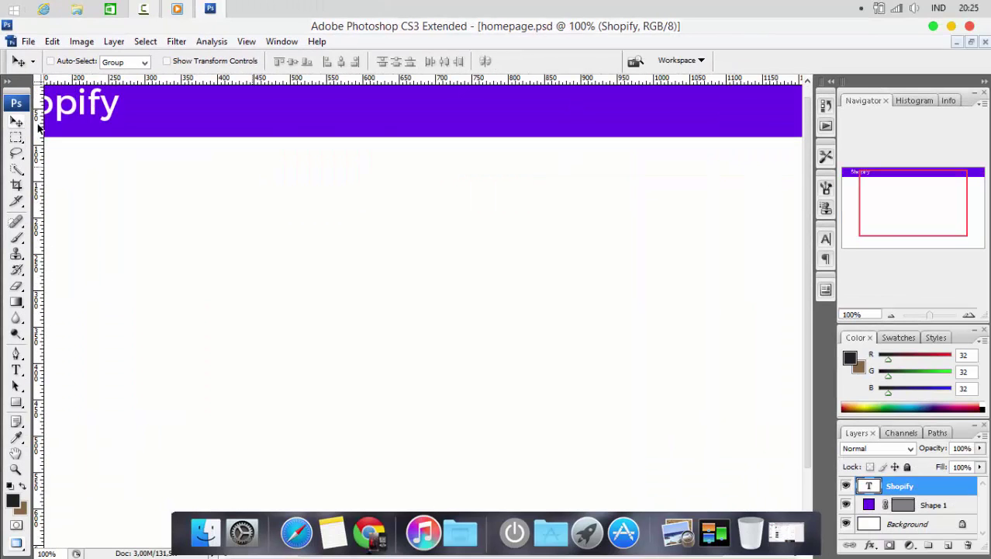
key("ctrl+minus")
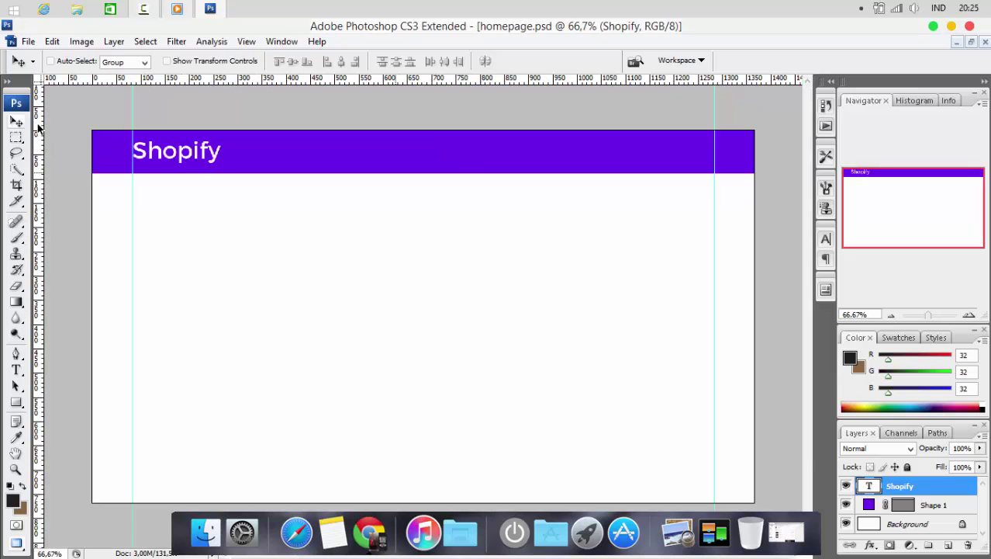
Step: Start a text line with "H" in purple (#680cea) Montserrat Light at 48 pt in the blank area below the header bar
key("ctrl+plus")
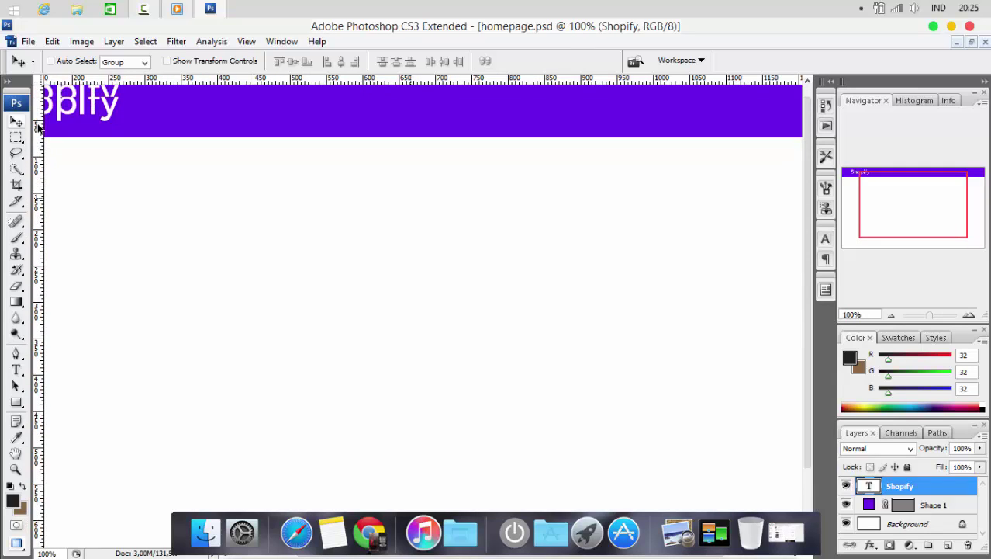
scroll(37, 128, "right", 5)
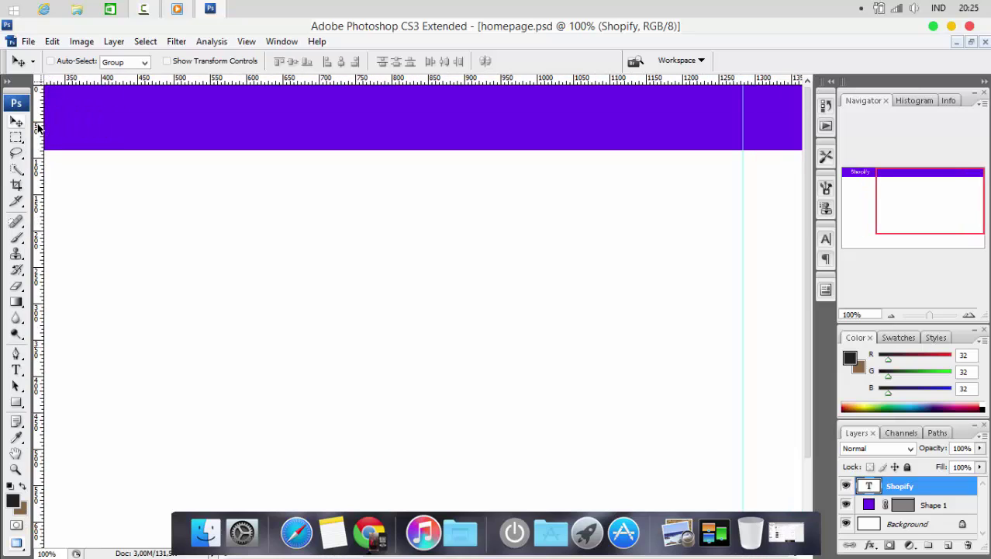
key("t")
left_click(253, 298)
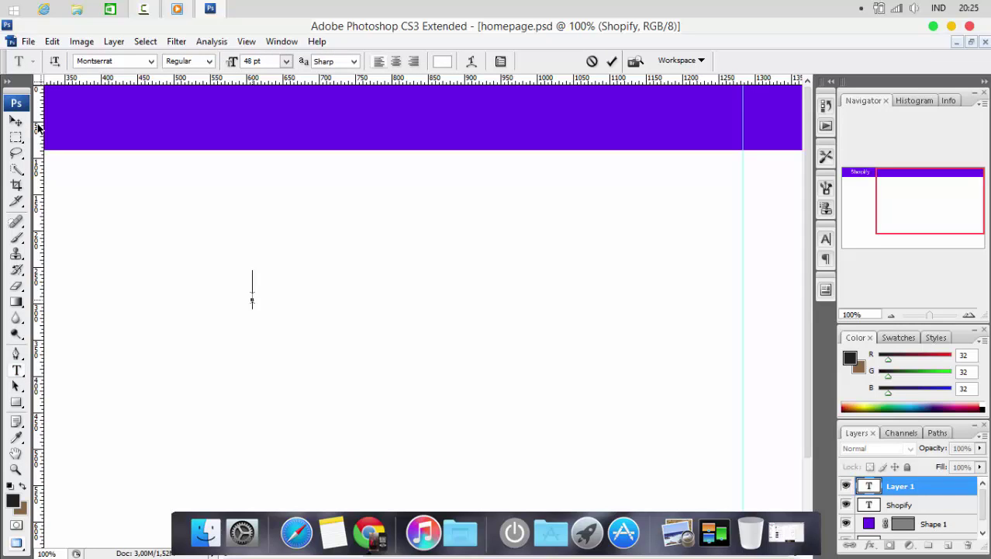
type("B")
key("ctrl+a")
left_click(442, 62)
left_click(458, 112)
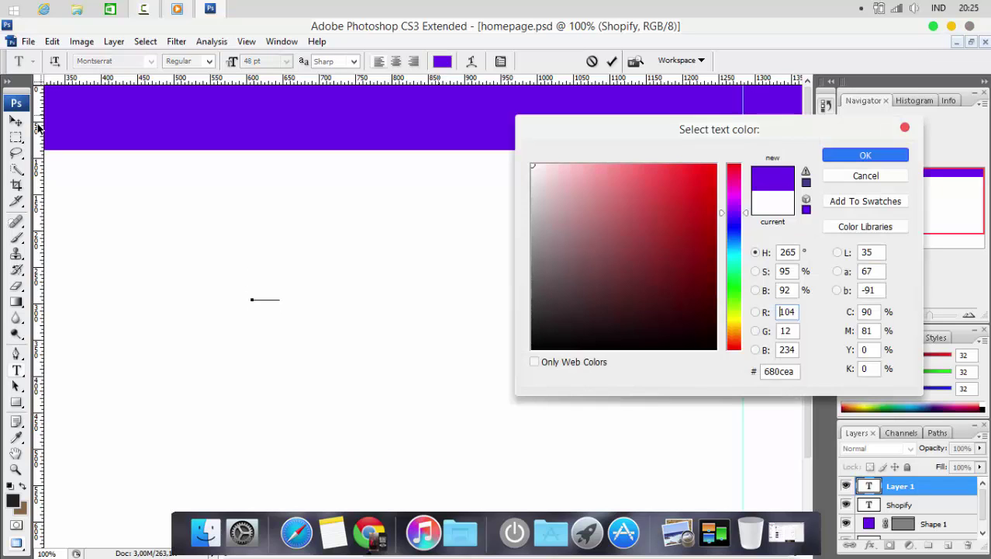
left_click(865, 155)
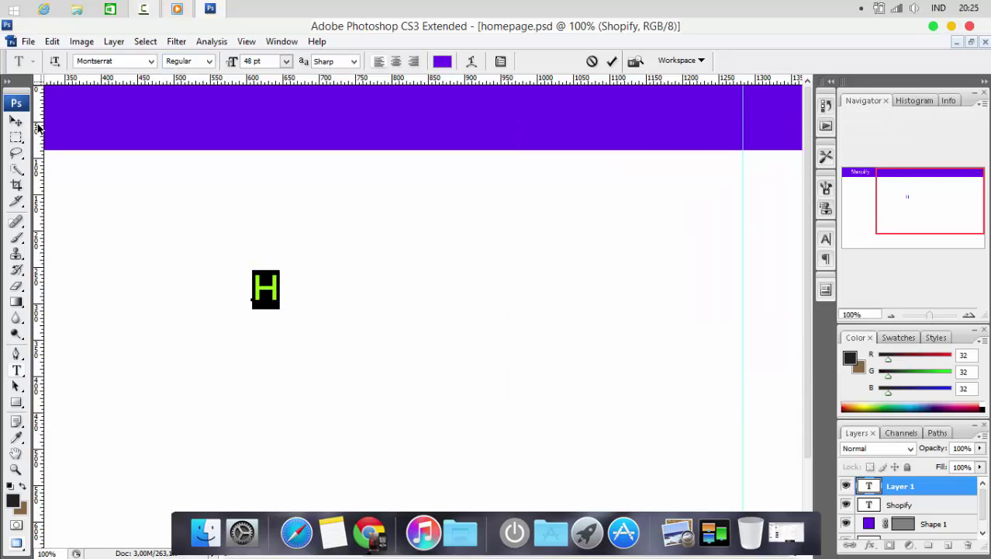
left_click(188, 62)
left_click(186, 101)
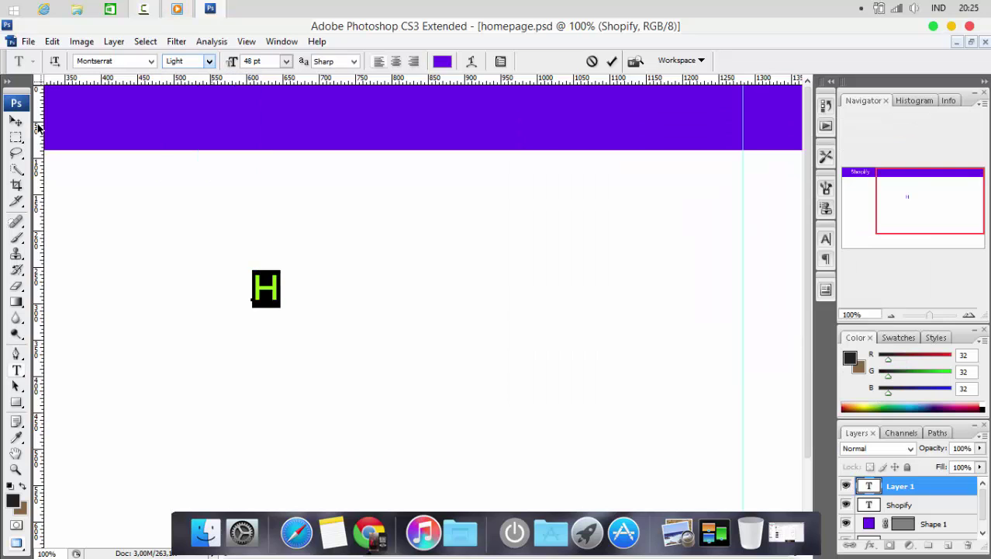
key("Right")
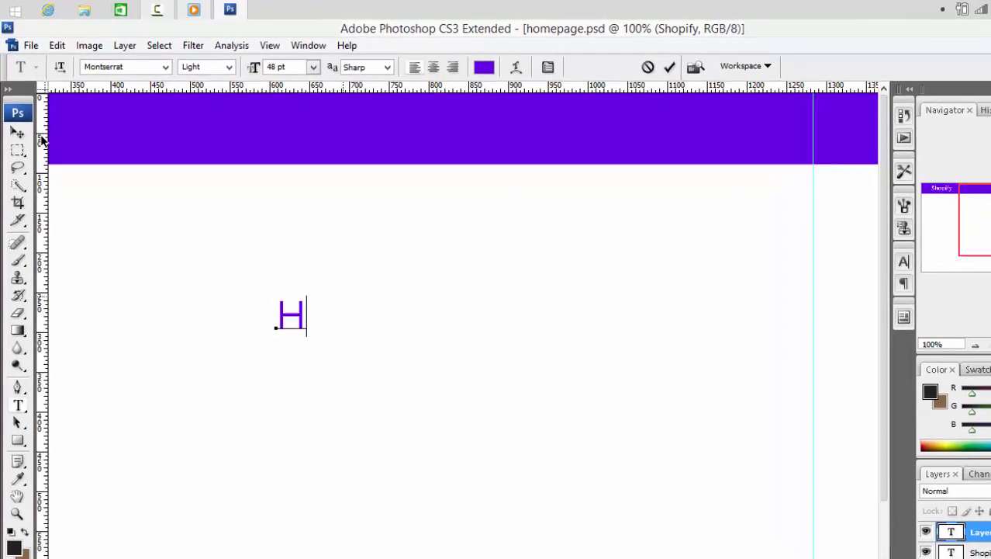
Step: Complete the menu text line as Home, Category, Seller and About, separated by wide spaces
type("ome")
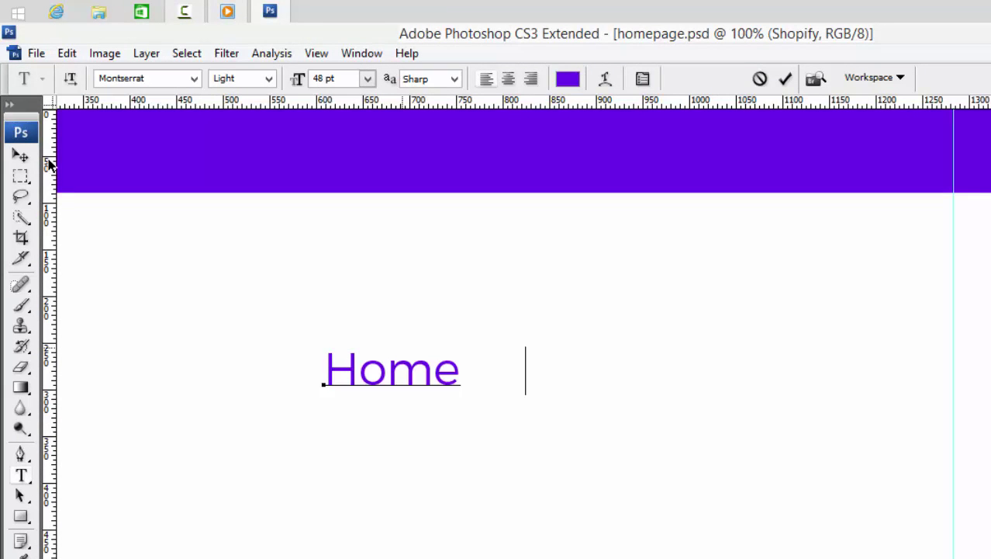
type("      Category")
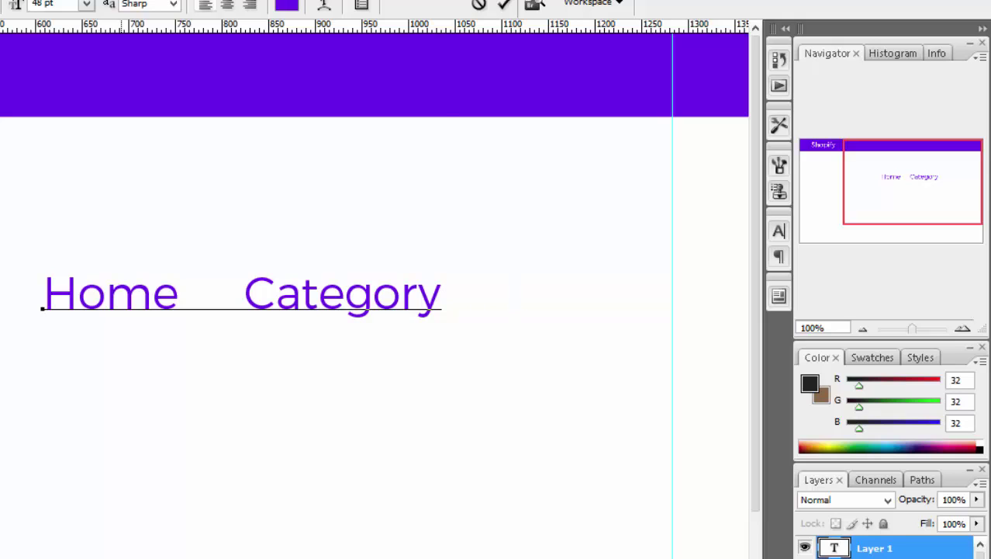
type("Sellers")
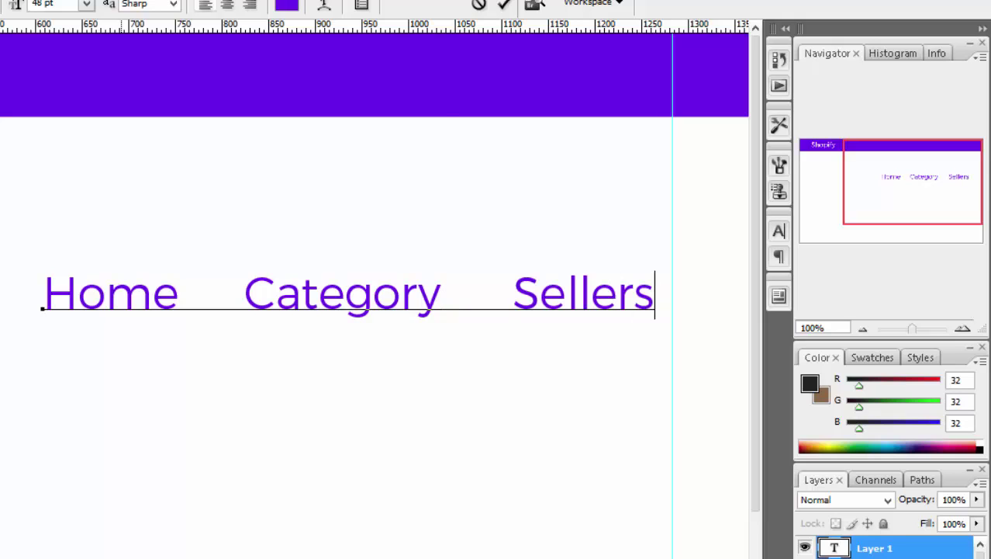
key("Left")
key("Delete")
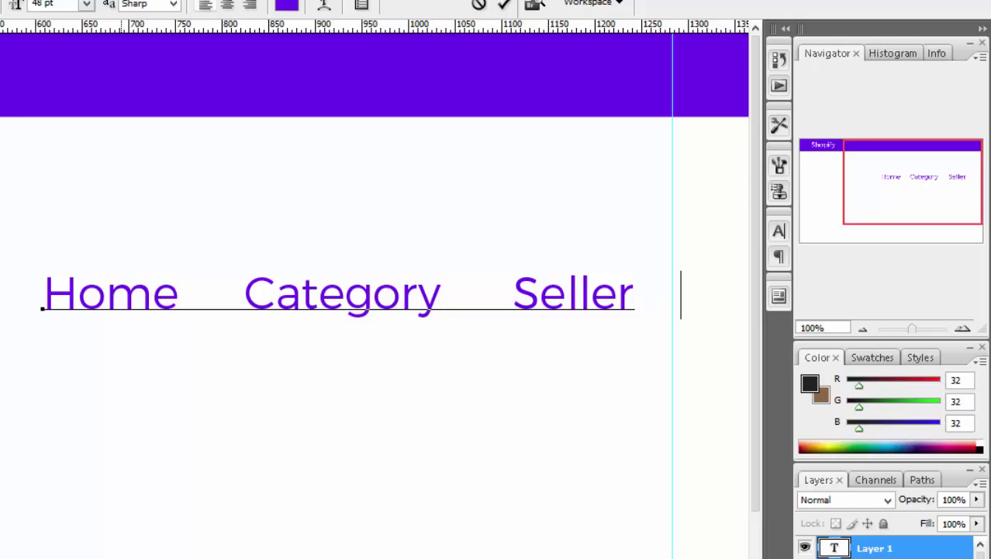
type("A")
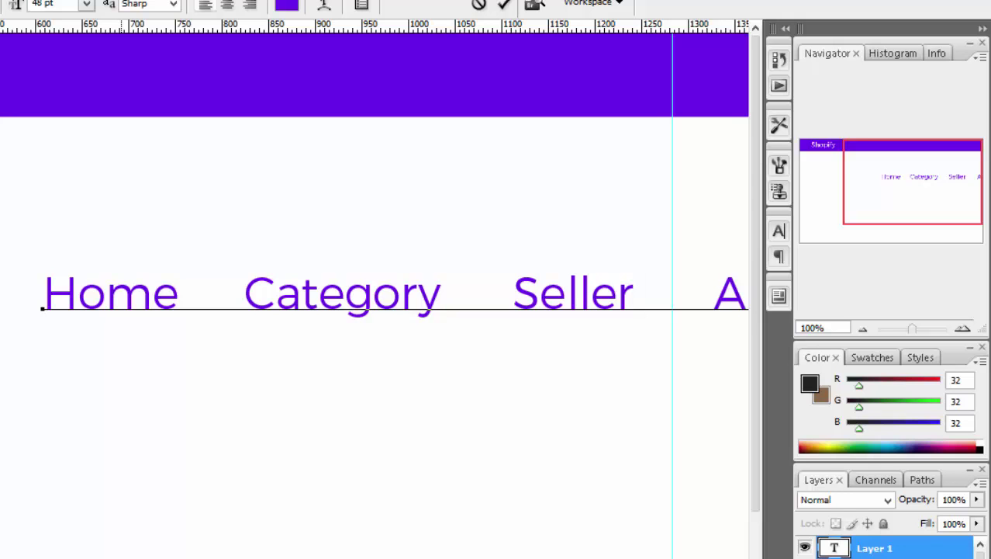
Step: Change the color of the whole menu text line to white (#ffffff)
key("ctrl+a")
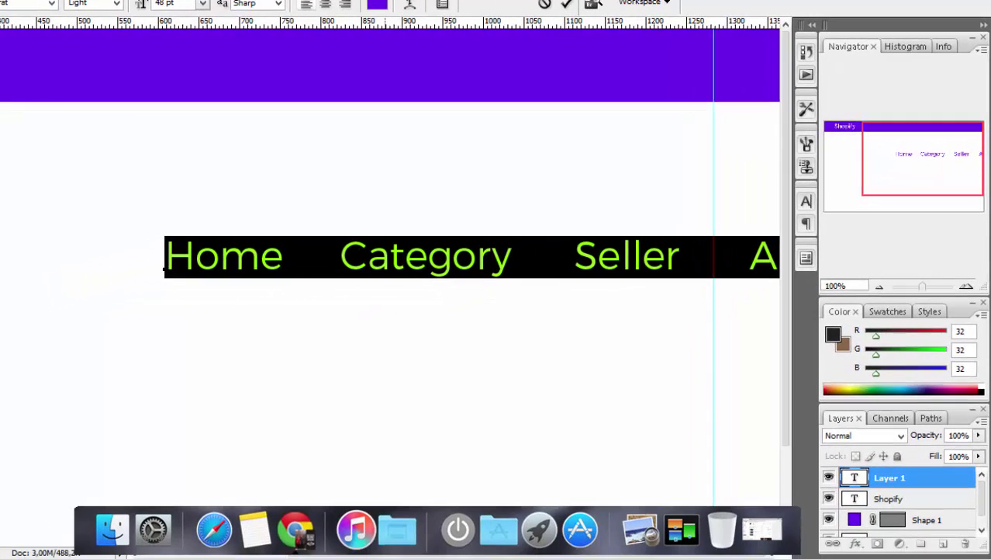
left_click(377, 3)
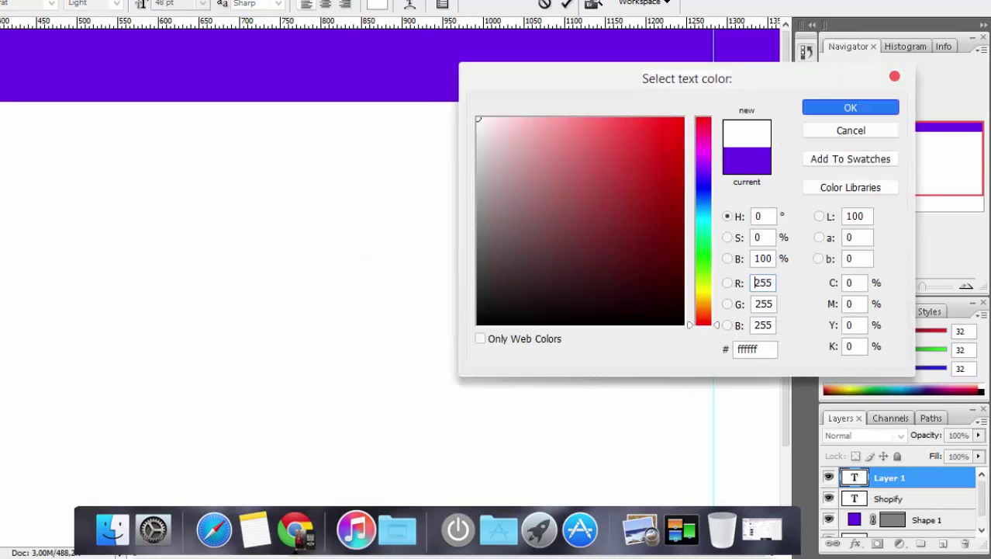
key("Return")
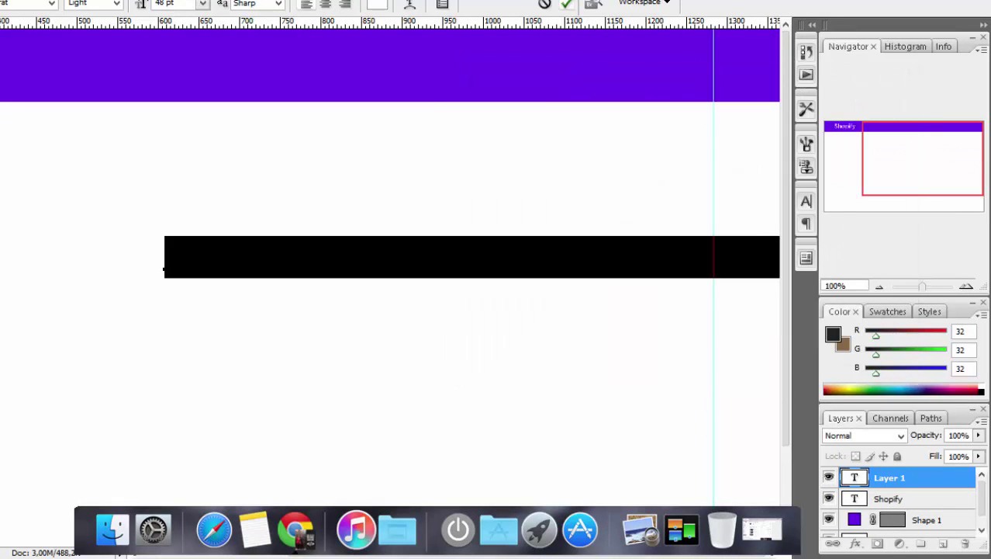
key("ctrl+Return")
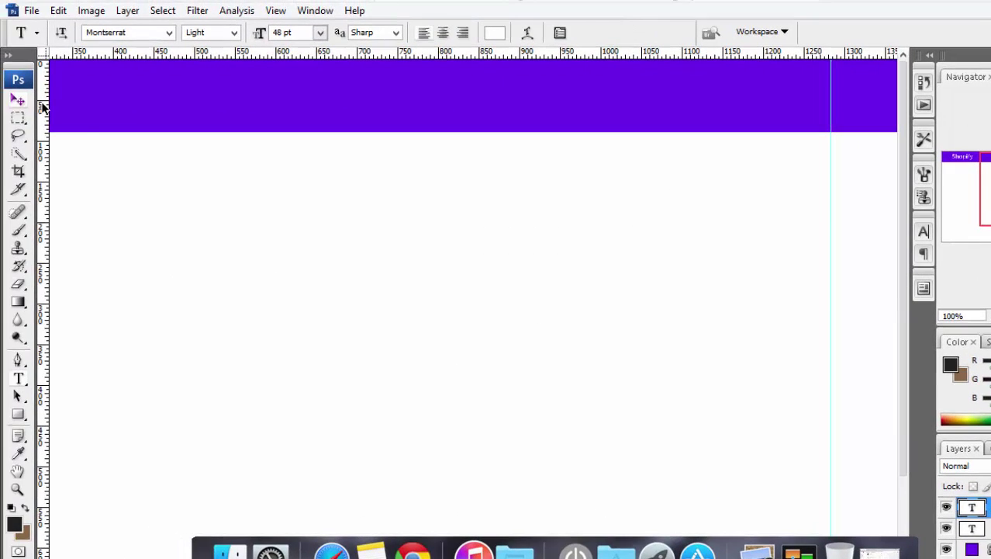
Step: Move the white menu text up and left onto the purple header bar and set its size to 18 pt
left_click(43, 107)
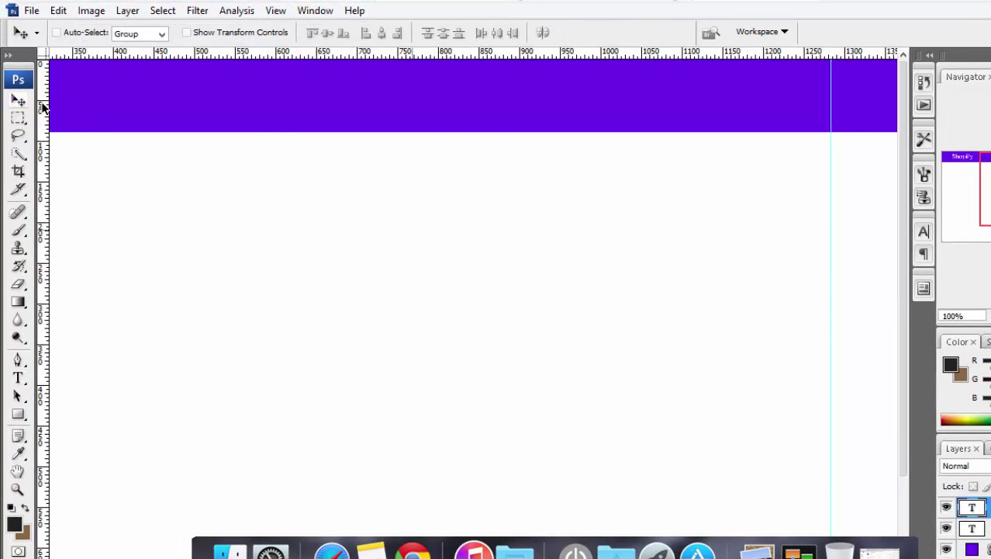
key("shift+Up")
key("shift+Up")
key("shift+Up")
key("shift+Up")
key("shift+Up")
key("shift+Up")
key("shift+Up")
key("shift+Up")
key("shift+Up")
key("shift+Down")
key("shift+Left")
key("shift+Left")
key("shift+Left")
key("shift+Left")
key("shift+Left")
key("shift+Left")
key("shift+Left")
key("shift+Left")
key("shift+Left")
key("shift+Left")
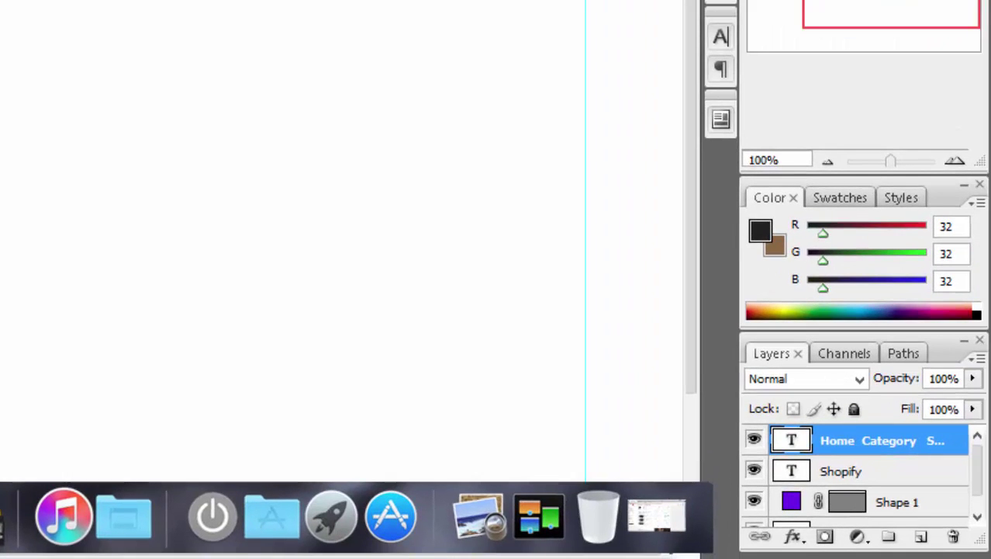
key("t")
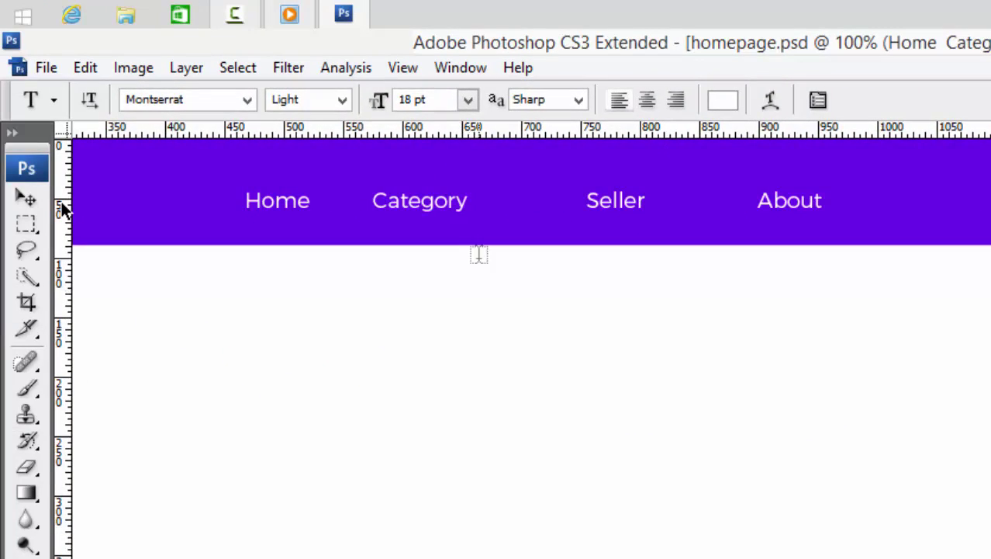
key("v")
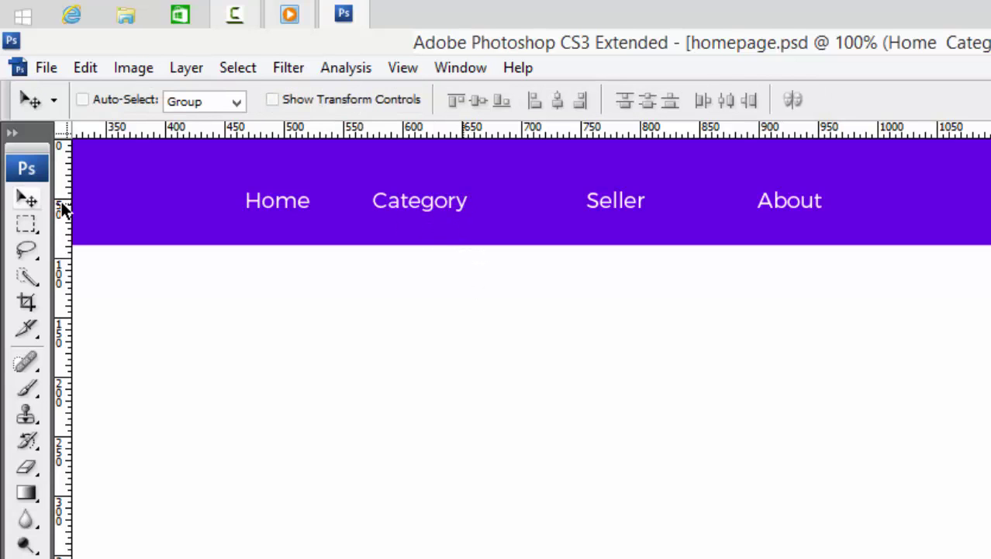
Step: Move the menu text to the right along the header bar until About ends at the vertical guide
key("shift+Right")
key("shift+Right")
key("shift+Right")
key("shift+Right")
key("shift+Right")
key("shift+Right")
key("shift+Right")
key("shift+Right")
key("shift+Right")
key("shift+Right")
key("shift+Right")
key("shift+Right")
key("shift+Right")
key("shift+Right")
key("shift+Right")
key("shift+Right")
key("shift+Right")
key("shift+Right")
key("shift+Right")
key("shift+Right")
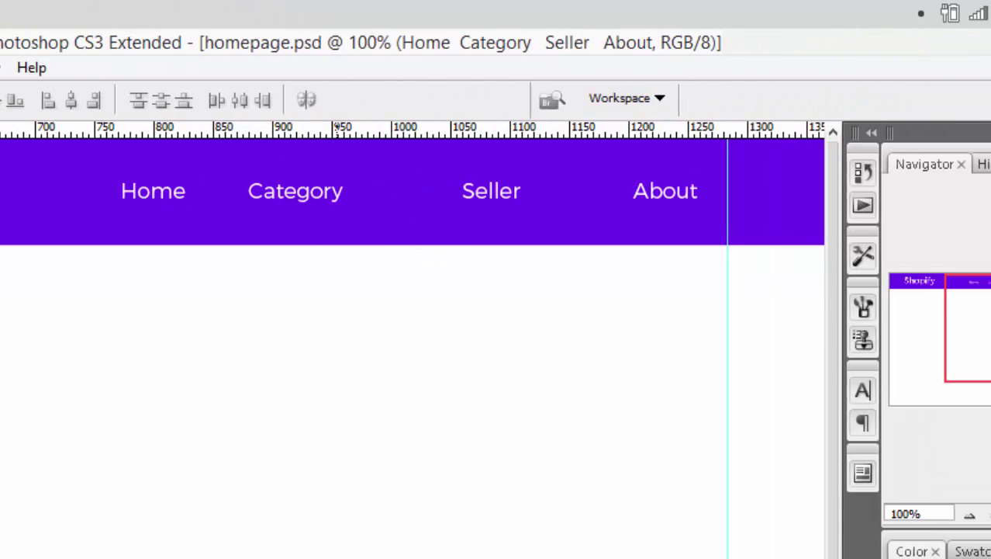
left_click_drag(336, 190, 363, 191)
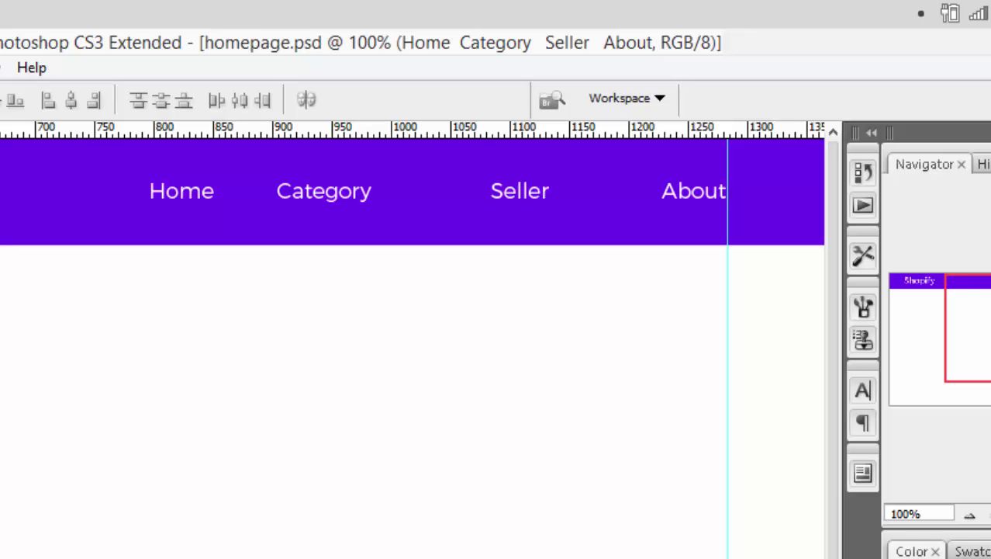
Step: Align the menu text to the vertical center of the purple header bar shape
key("F7")
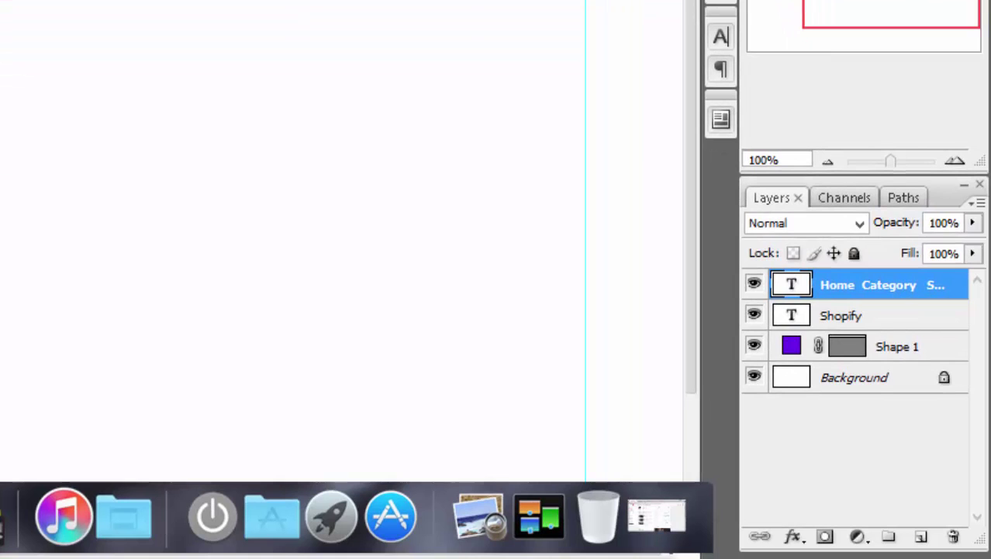
left_click(900, 347, "ctrl")
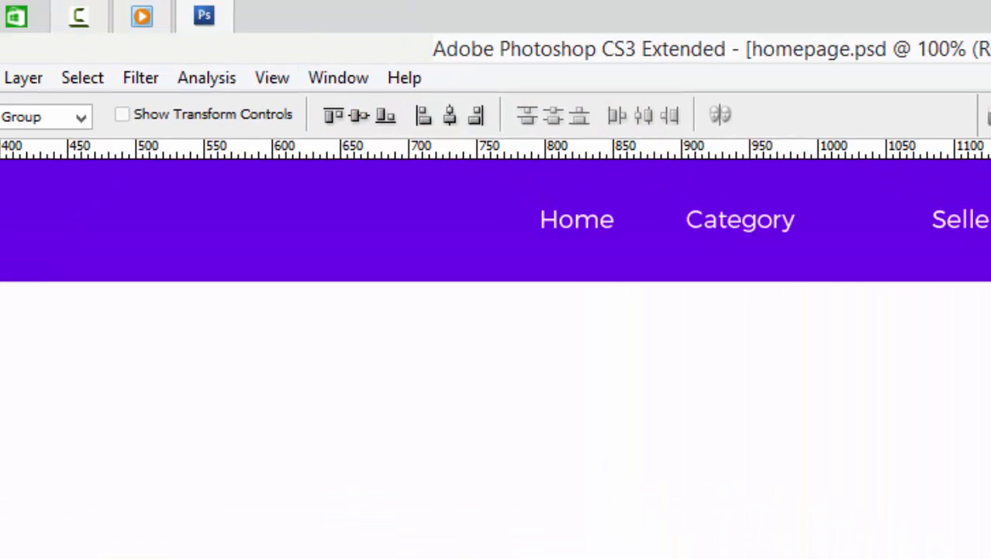
left_click(386, 116)
left_click(334, 116)
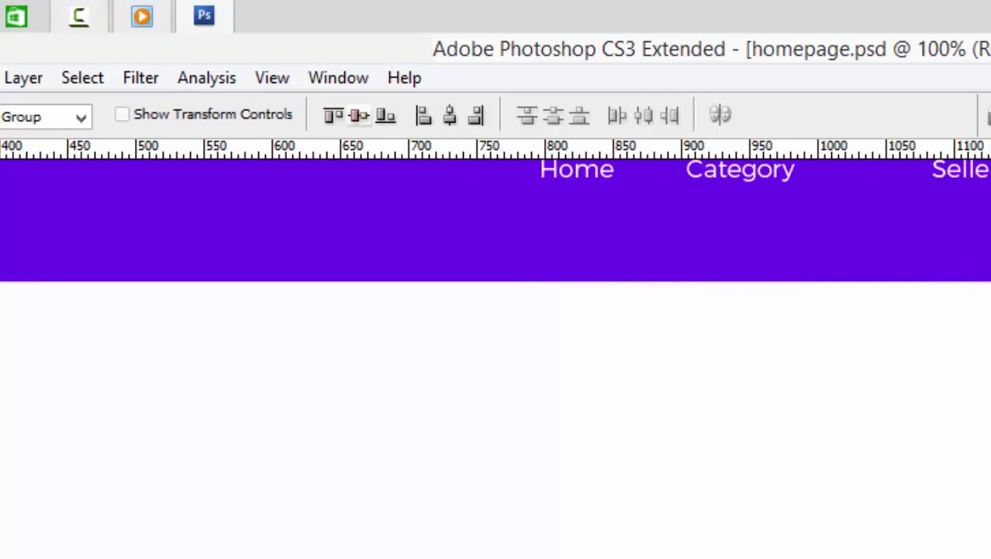
left_click(360, 115)
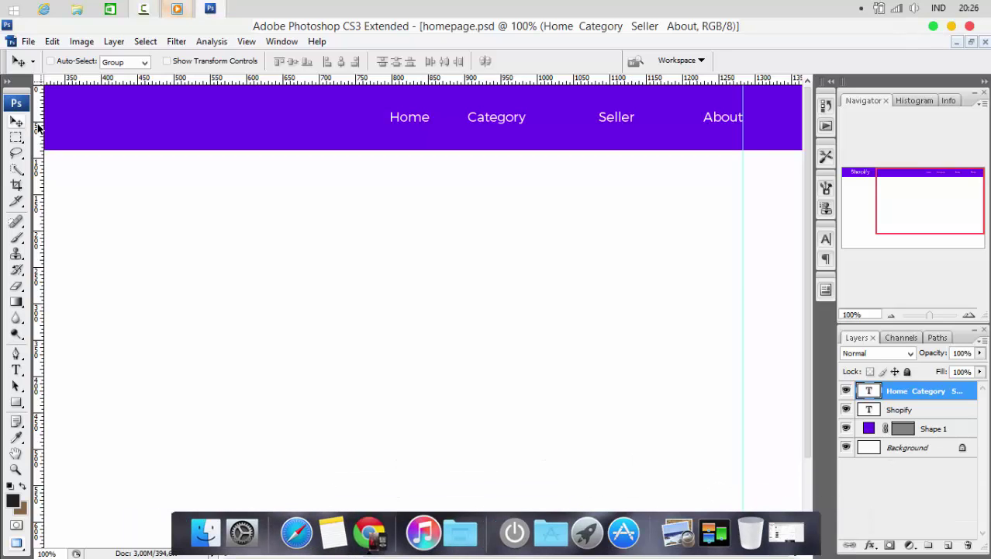
Step: Edit the menu text line and delete surplus spaces between Seller and About to narrow their gap
key("alt+Tab")
key("alt+Tab")
key("t")
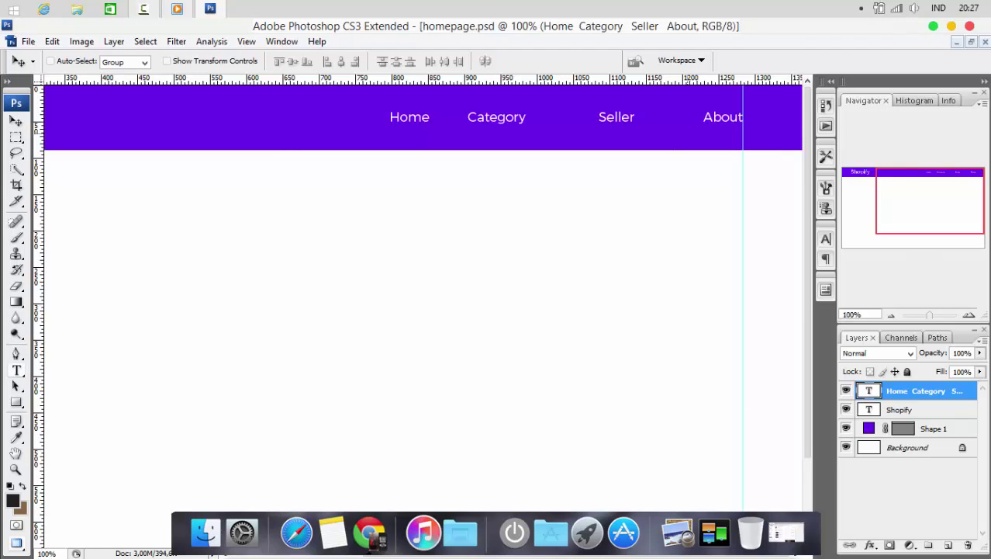
left_click(706, 117)
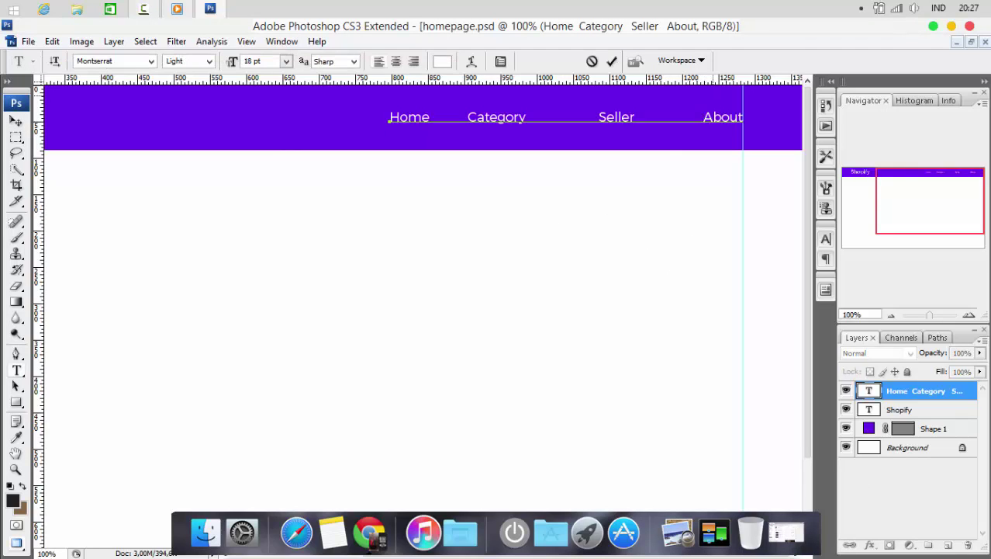
key("BackSpace")
key("BackSpace")
key("BackSpace")
key("BackSpace")
key("BackSpace")
key("BackSpace")
key("BackSpace")
key("BackSpace")
key("BackSpace")
key("BackSpace")
key("BackSpace")
key("BackSpace")
key("BackSpace")
key("BackSpace")
key("BackSpace")
key("BackSpace")
key("BackSpace")
key("BackSpace")
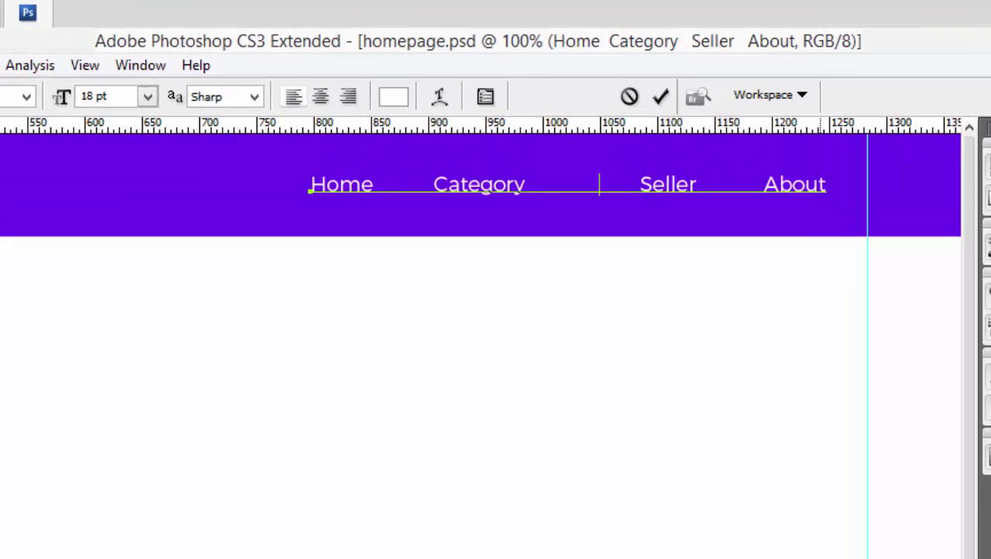
Step: Delete surplus spaces between Category and Seller to even out the menu spacing, and commit the text edit
key("BackSpace")
key("BackSpace")
key("BackSpace")
key("BackSpace")
key("BackSpace")
key("BackSpace")
key("BackSpace")
key("BackSpace")
key("BackSpace")
key("BackSpace")
key("BackSpace")
key("BackSpace")
key("BackSpace")
key("BackSpace")
key("BackSpace")
key("BackSpace")
key("BackSpace")
key("BackSpace")
key("BackSpace")
key("BackSpace")
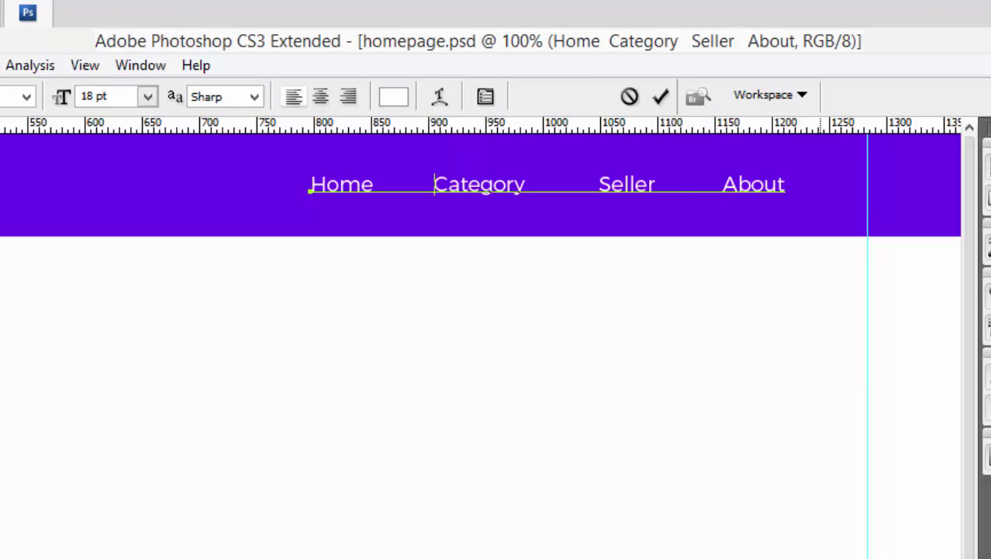
key("BackSpace")
key("BackSpace")
key("BackSpace")
key("BackSpace")
key("BackSpace")
key("BackSpace")
key("BackSpace")
key("BackSpace")
key("BackSpace")
key("BackSpace")
left_click(661, 96)
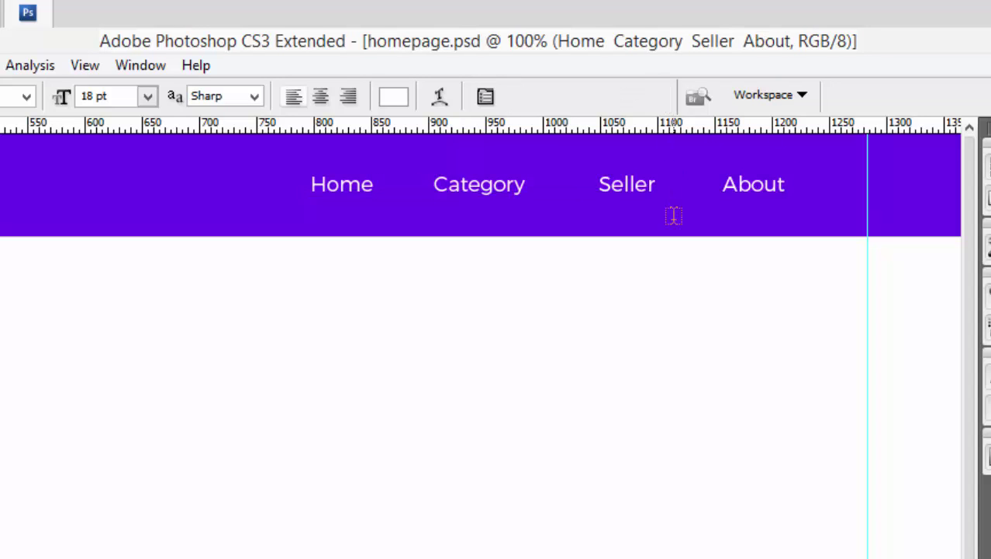
Step: Move the shortened menu text right until About touches the vertical guide again
key("v")
key("shift+Right")
key("shift+Right")
key("shift+Right")
key("shift+Right")
key("shift+Right")
key("shift+Right")
key("shift+Right")
key("shift+Right")
key("shift+Right")
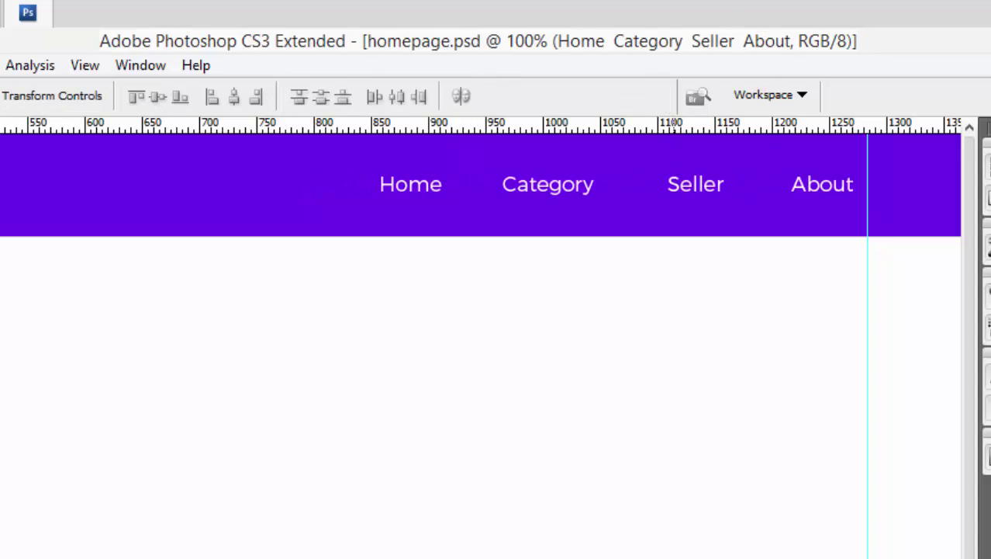
key("shift+Right")
key("Right")
key("Right")
key("Right")
key("Right")
key("Right")
key("Right")
key("Right")
key("Right")
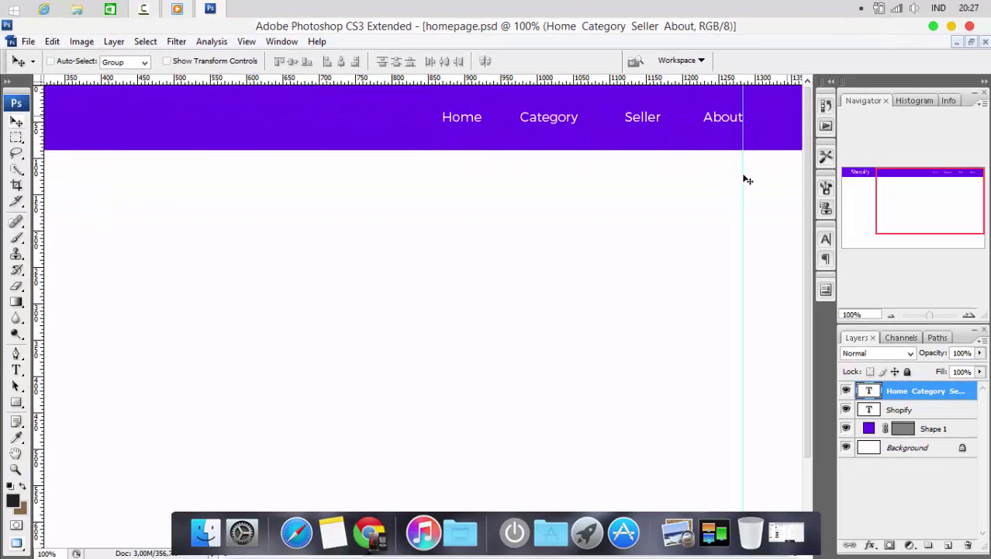
Step: Duplicate the menu text layer and replace the copy's text with Member
right_click(893, 397)
left_click(825, 186)
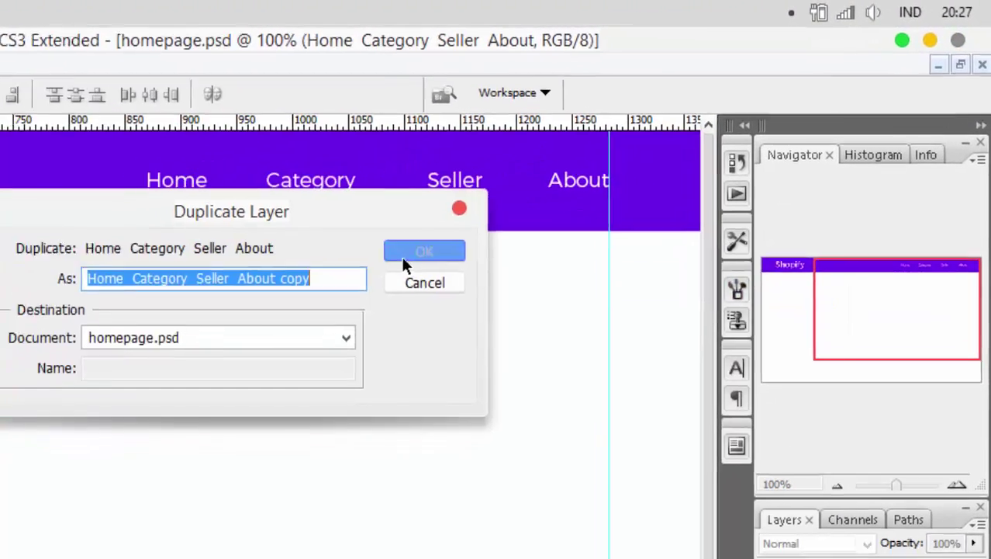
left_click(402, 259)
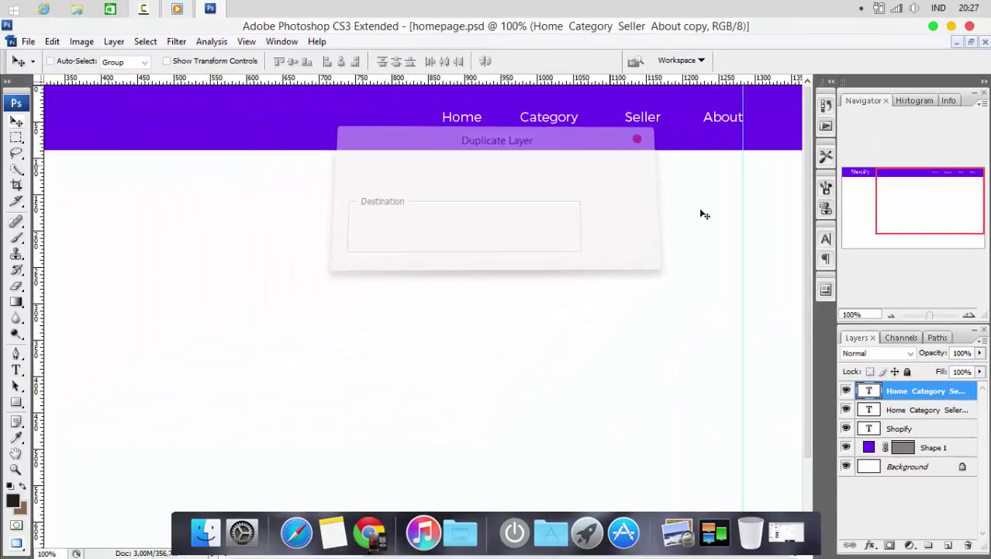
double_click(870, 392)
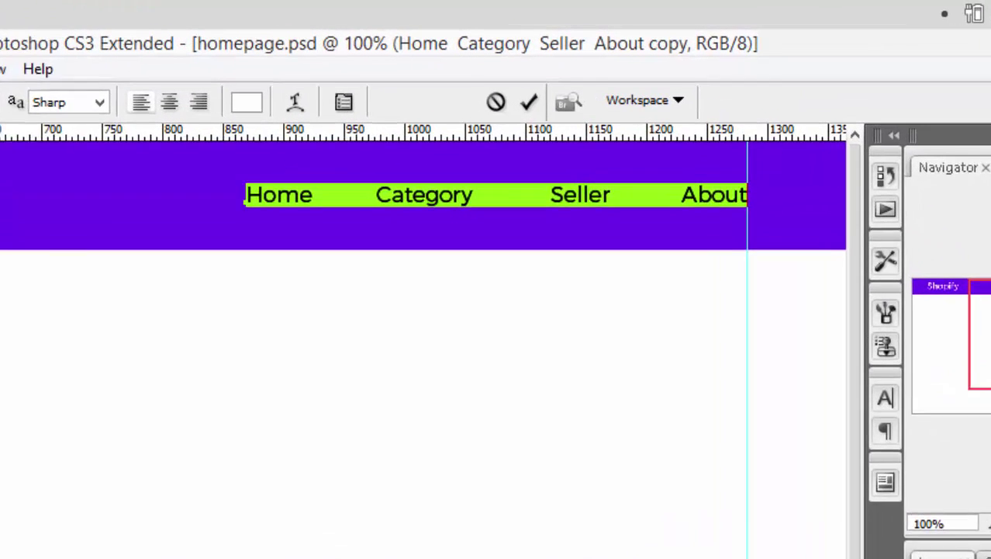
type("Member")
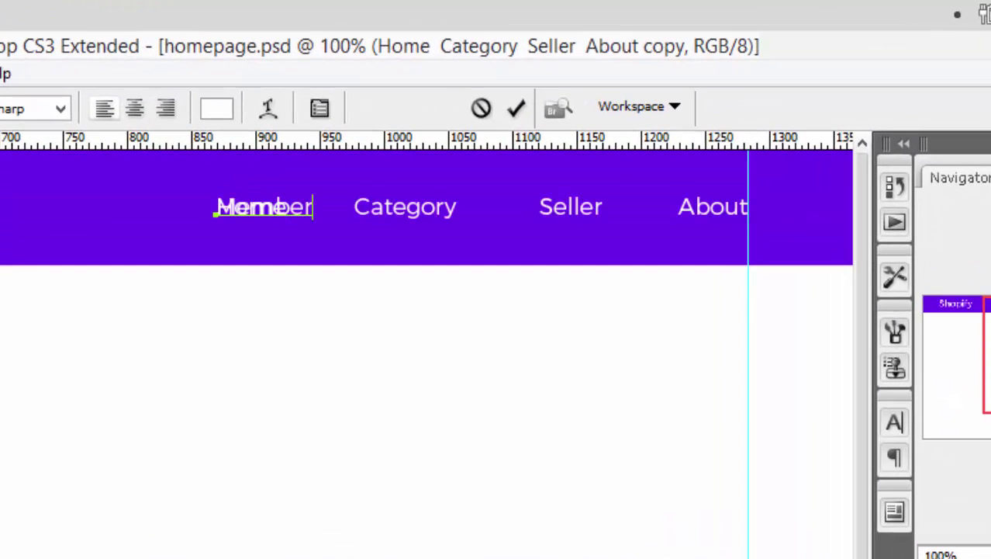
left_click(516, 108)
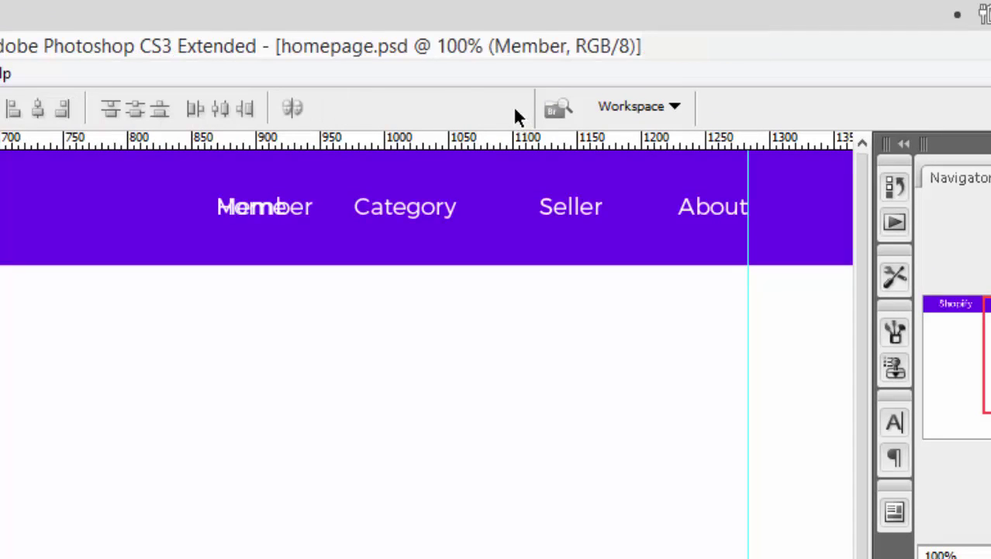
Step: Move the Member text left along the header bar so it stands clear before Home
key("shift+Left")
key("shift+Left")
key("shift+Left")
key("shift+Left")
key("shift+Left")
key("shift+Left")
key("shift+Left")
key("shift+Left")
key("shift+Left")
key("shift+Left")
key("shift+Left")
key("shift+Left")
key("shift+Left")
key("shift+Left")
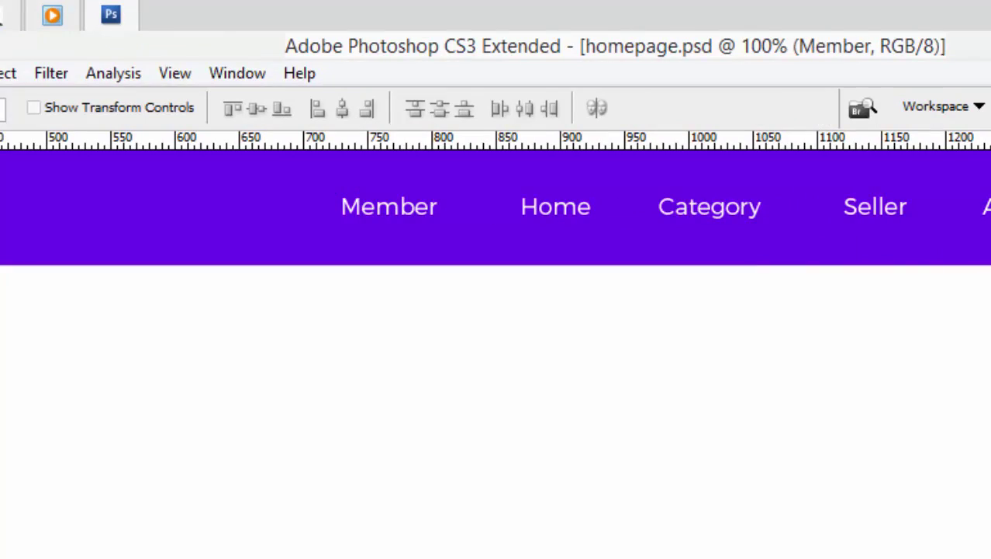
Step: Draw a dark rounded rectangle, about 100 by 35 px with a 5 px radius, behind the Member text
left_click(925, 409)
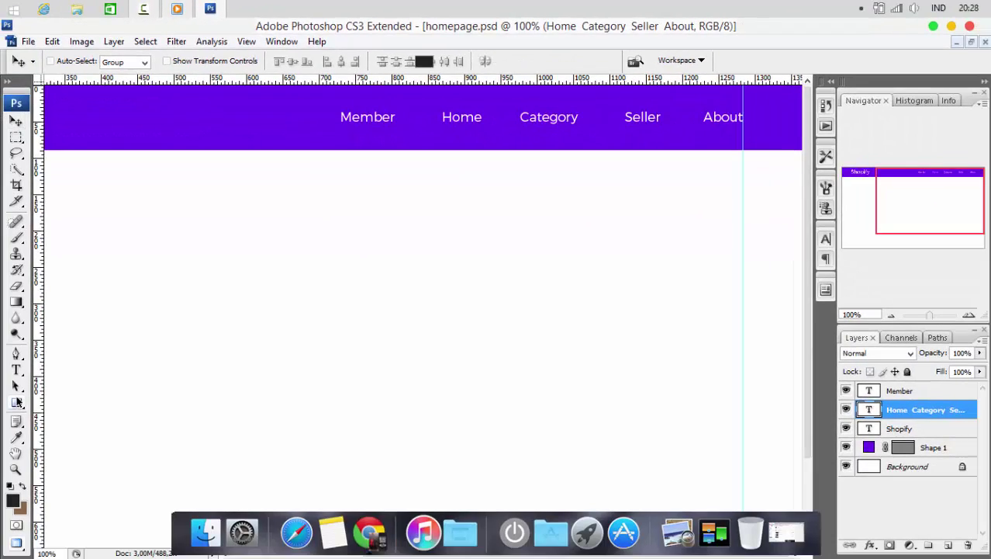
right_click(16, 401)
left_click(58, 416)
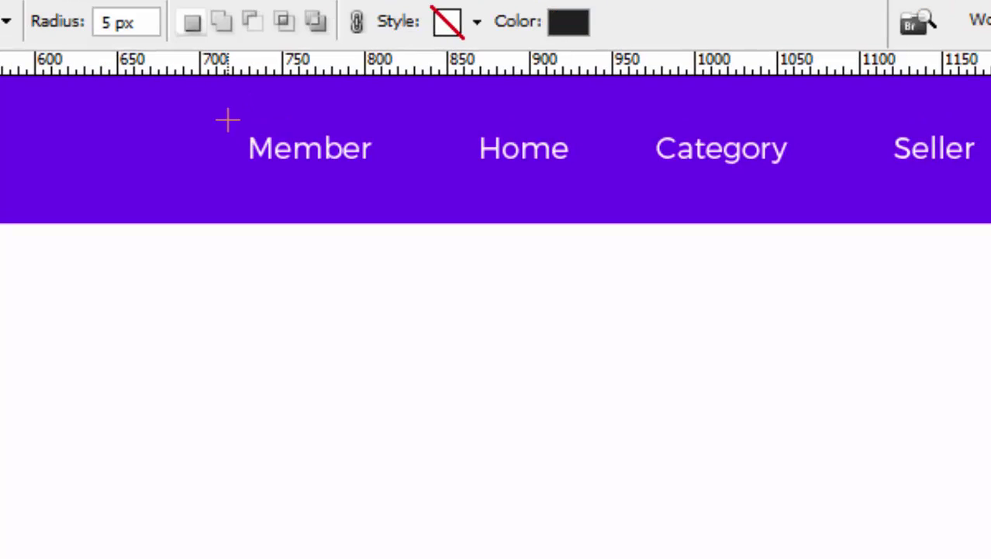
left_click_drag(227, 120, 393, 178)
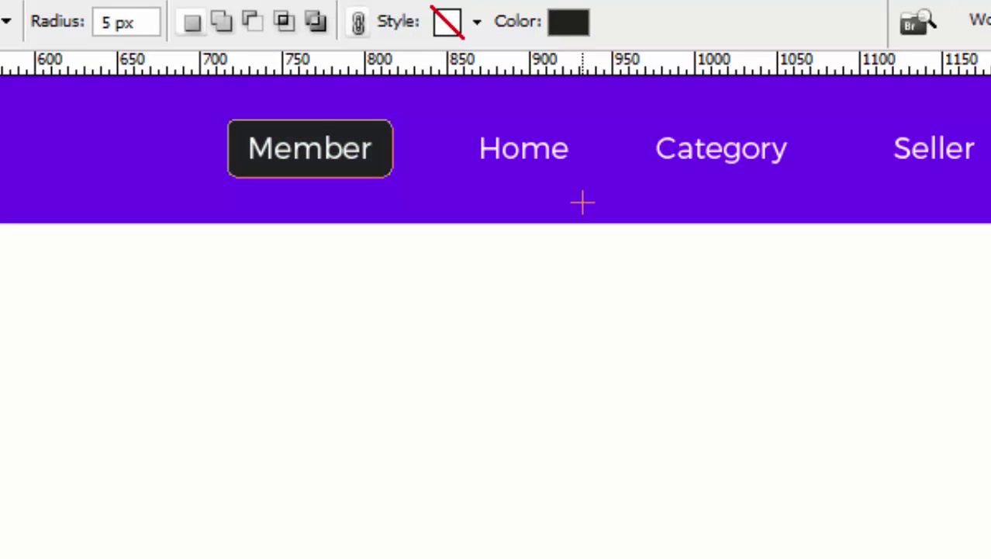
key("Return")
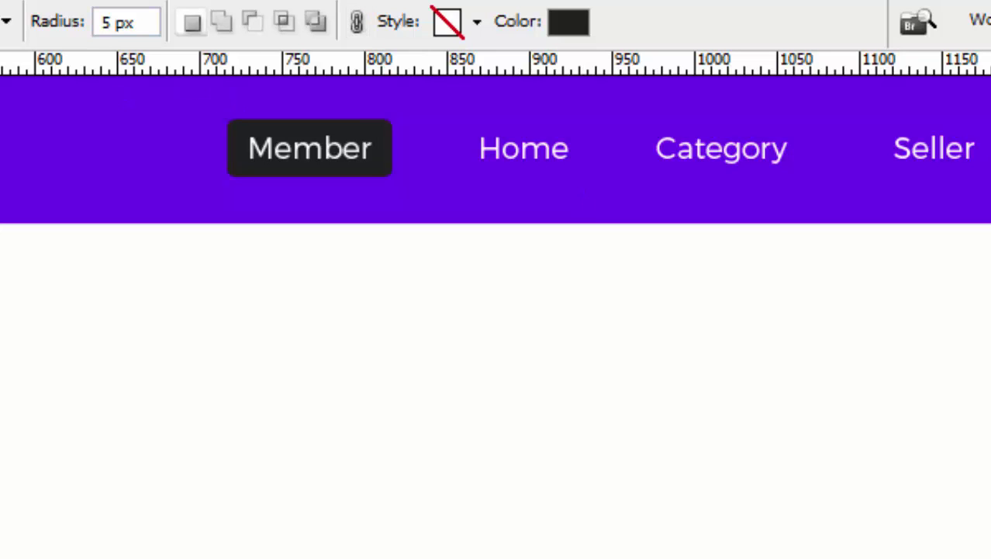
Step: Center the Member text and the dark rounded rectangle on each other vertically and horizontally
key("v")
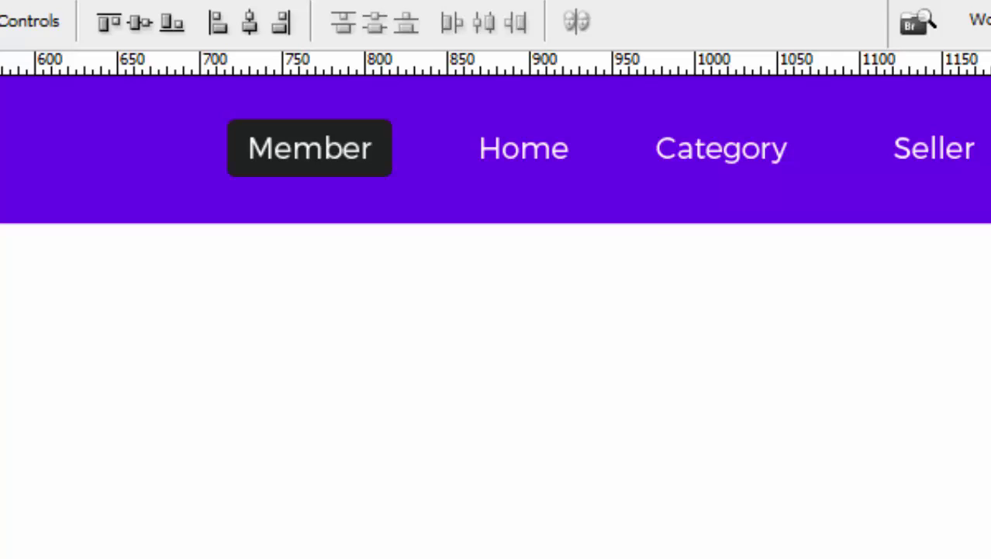
left_click(140, 23)
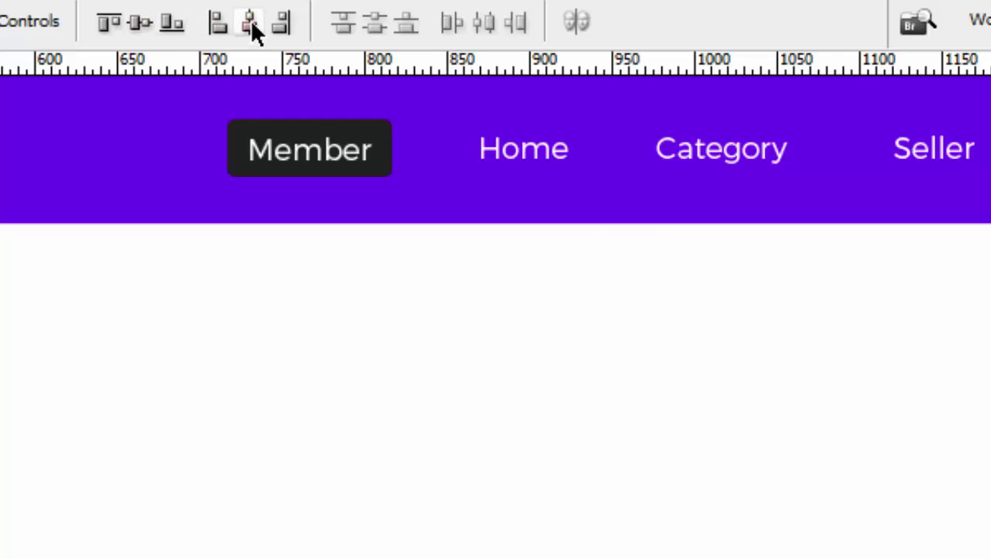
left_click(250, 26)
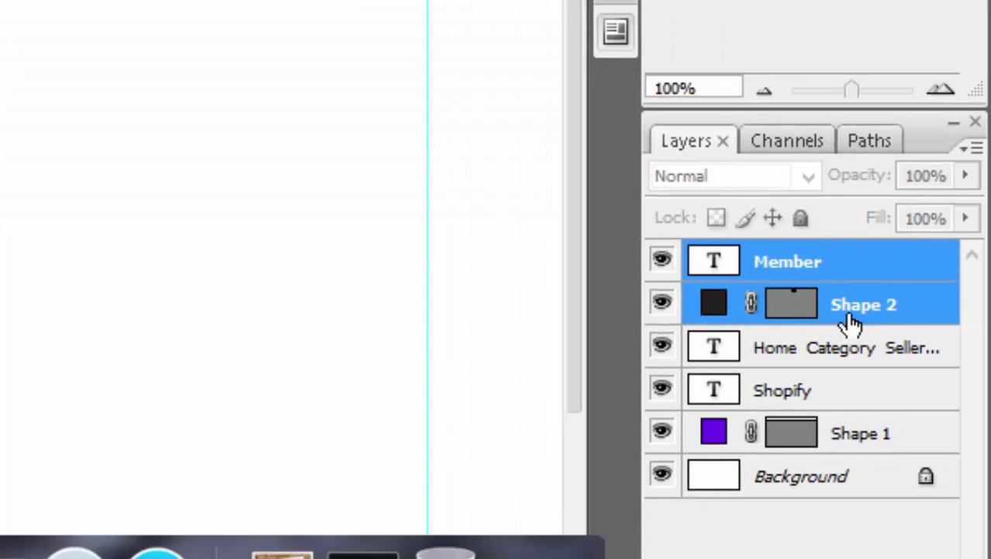
Step: Add a Gradient Overlay layer style to the rounded rectangle behind Member
left_click(850, 320)
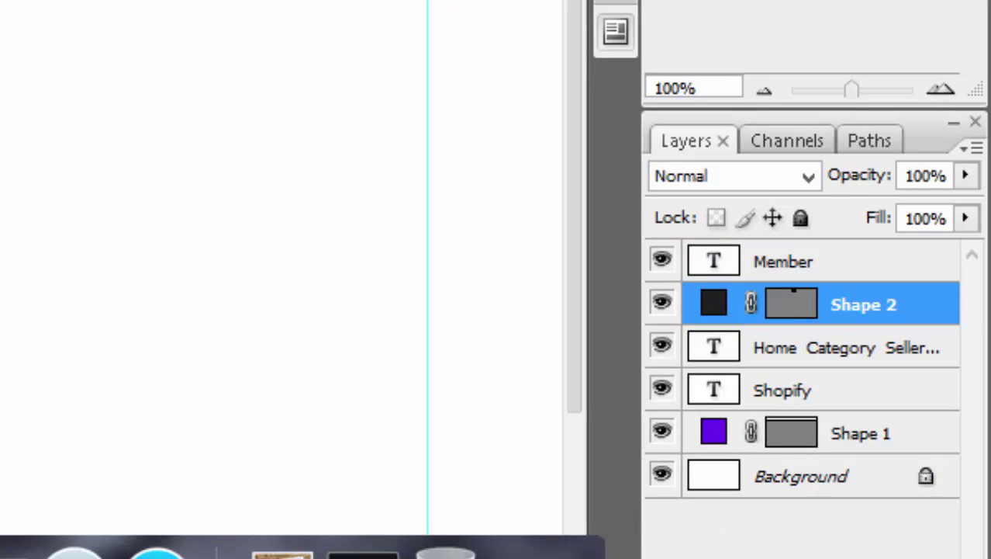
left_click(679, 552)
left_click(755, 519)
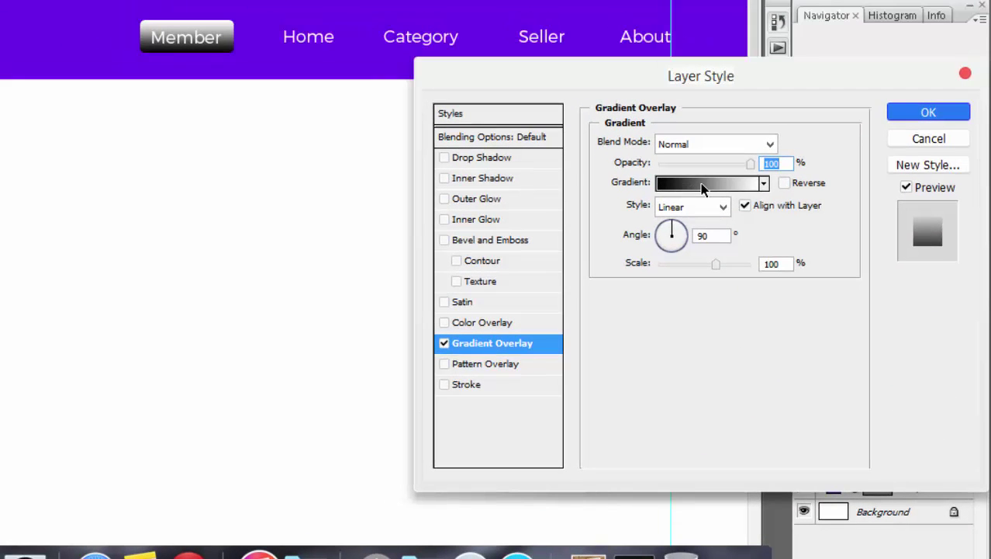
left_click(699, 185)
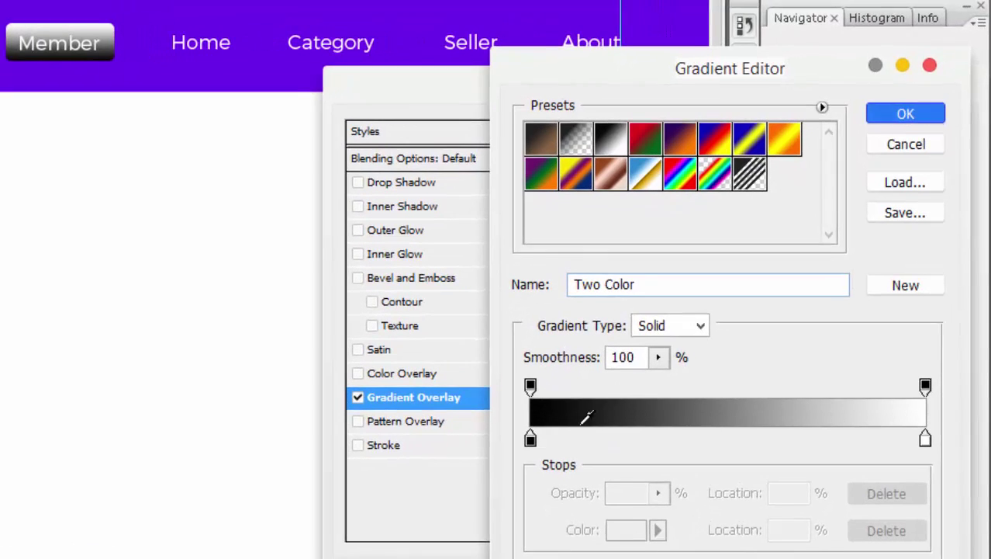
left_click(924, 453)
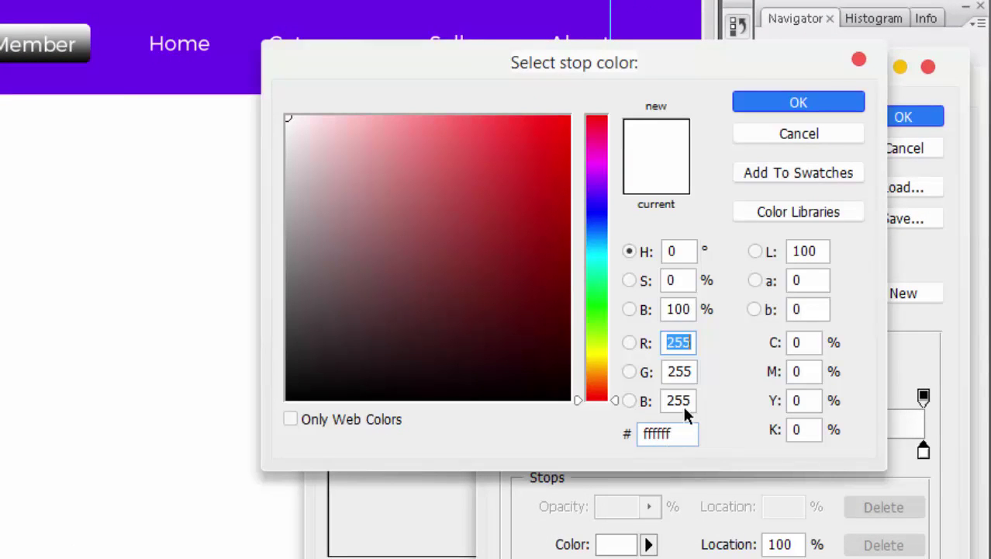
left_click(820, 135)
left_click(875, 147)
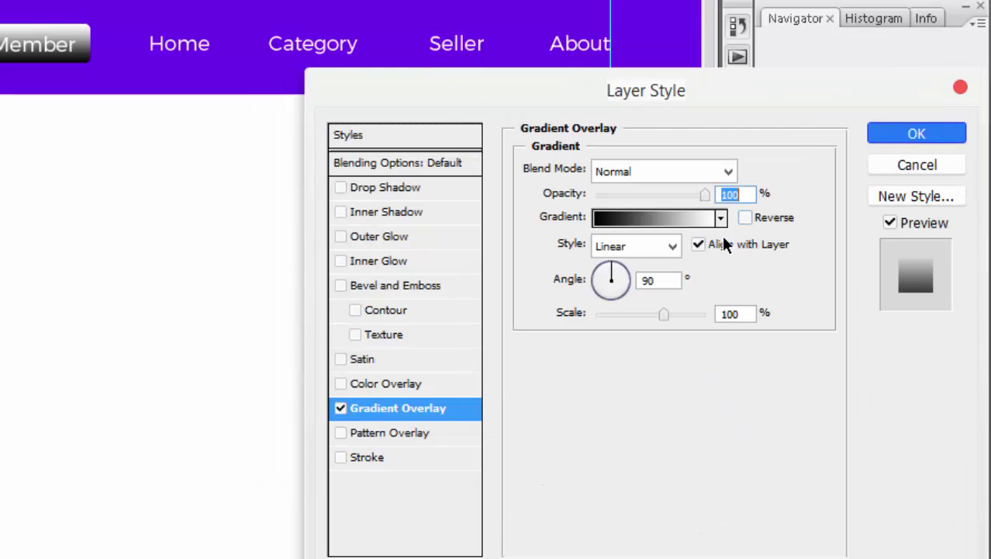
Step: Set the overlay gradient's angle to 0° and its starting color stop to pink #e7188d, copying that color code
left_click(625, 279)
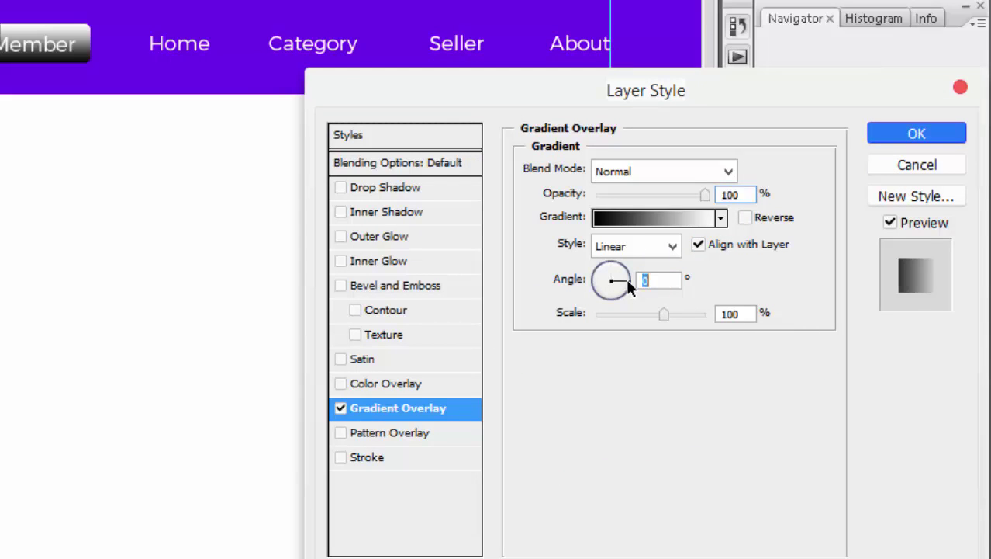
left_click(642, 219)
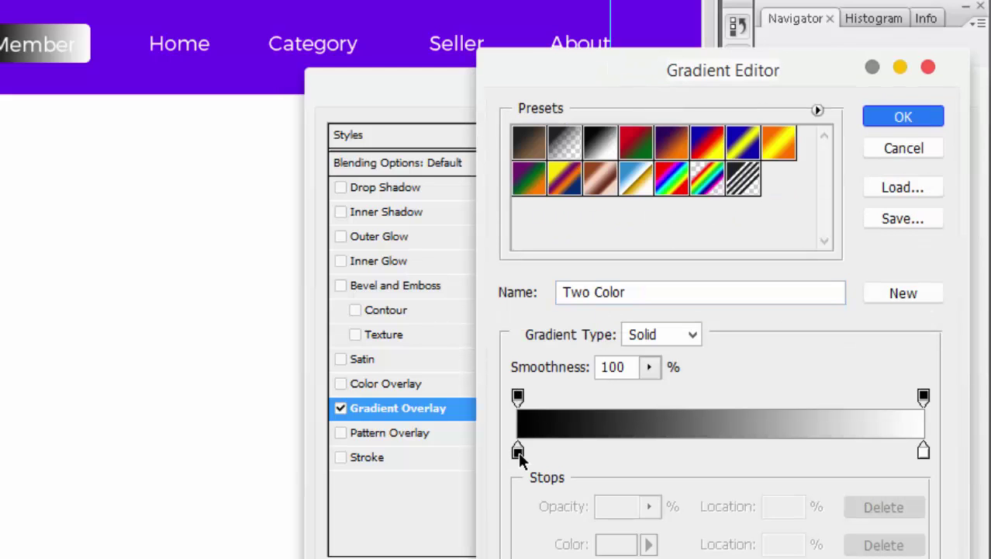
left_click(517, 451)
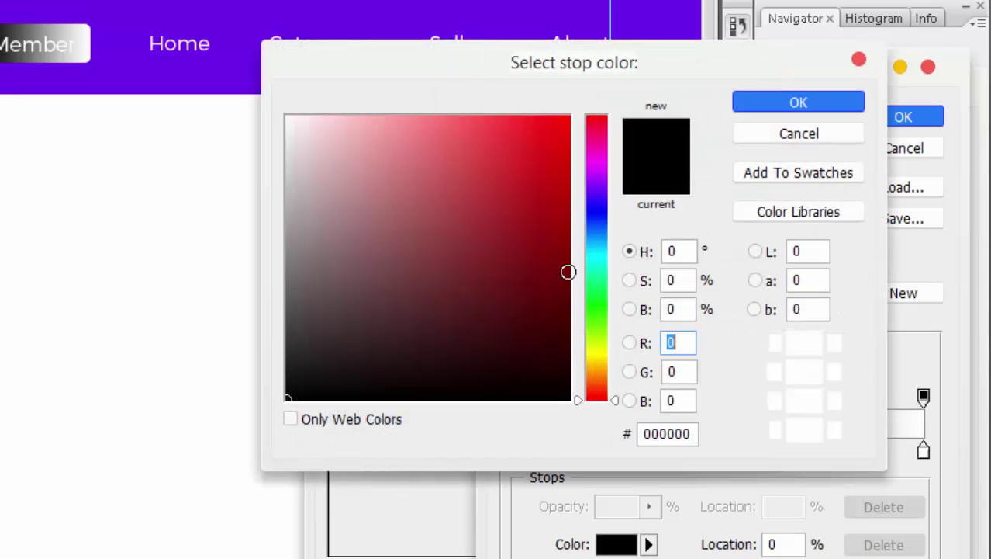
left_click(589, 142)
left_click(555, 154)
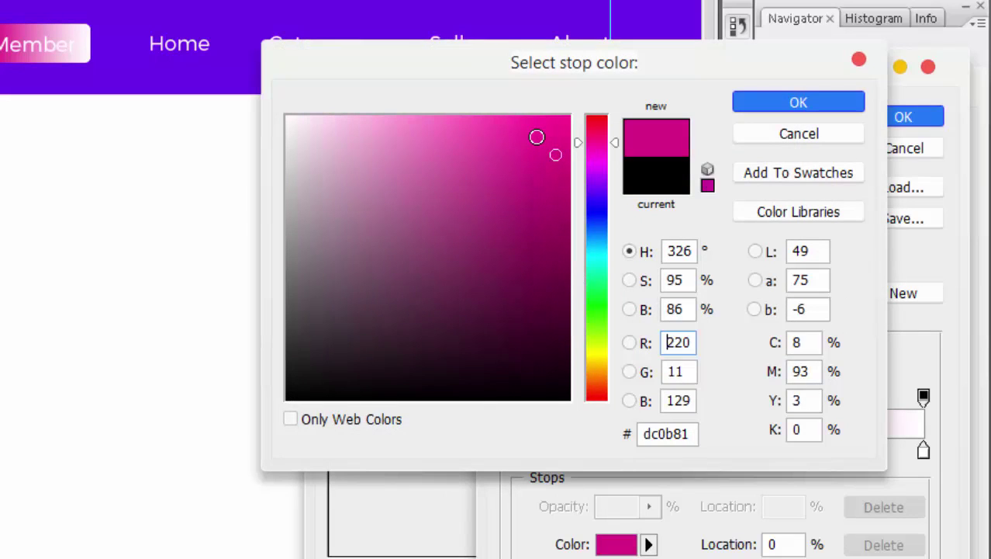
left_click(539, 140)
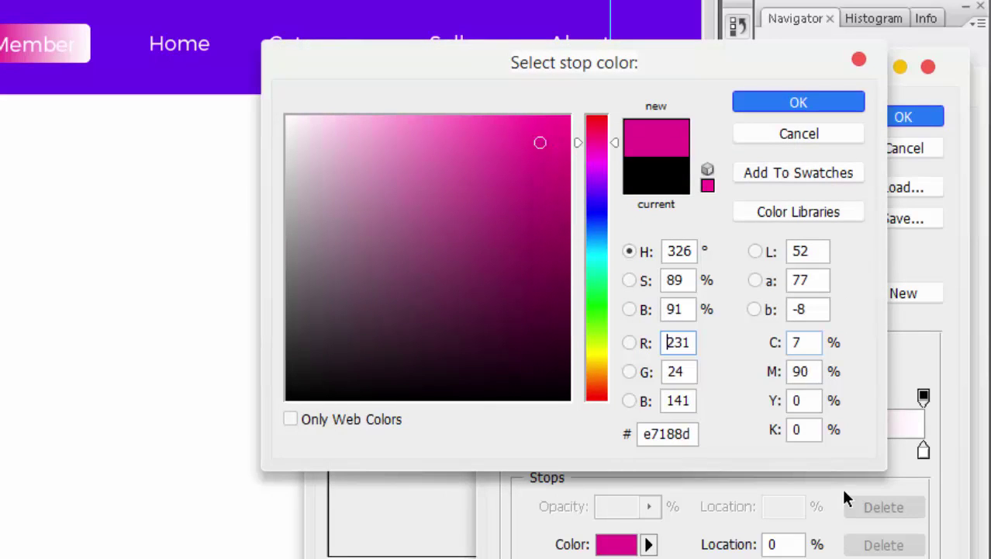
left_click(674, 432)
key("ctrl+c")
left_click(770, 104)
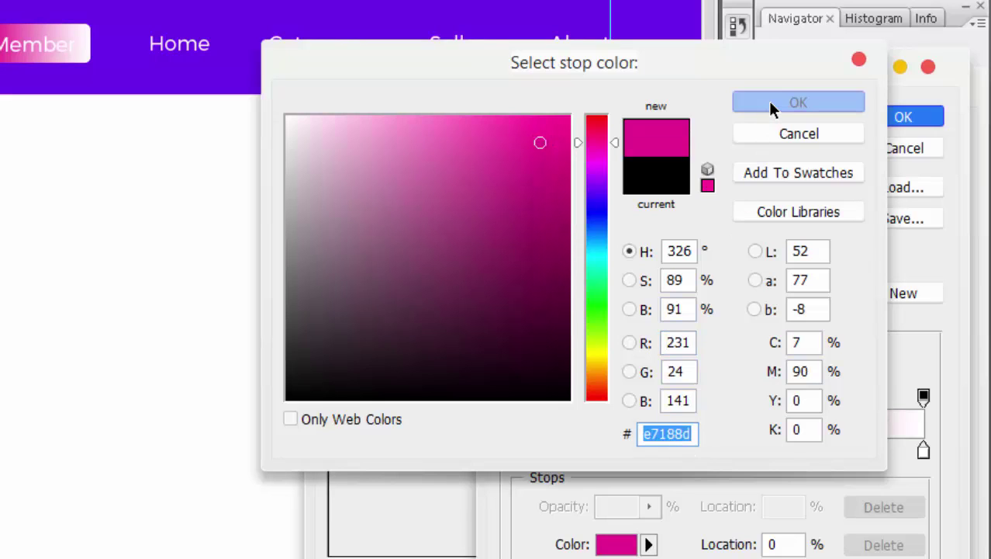
Step: Set the overlay gradient's ending color stop to dark magenta #b2126d and apply the layer style
double_click(923, 452)
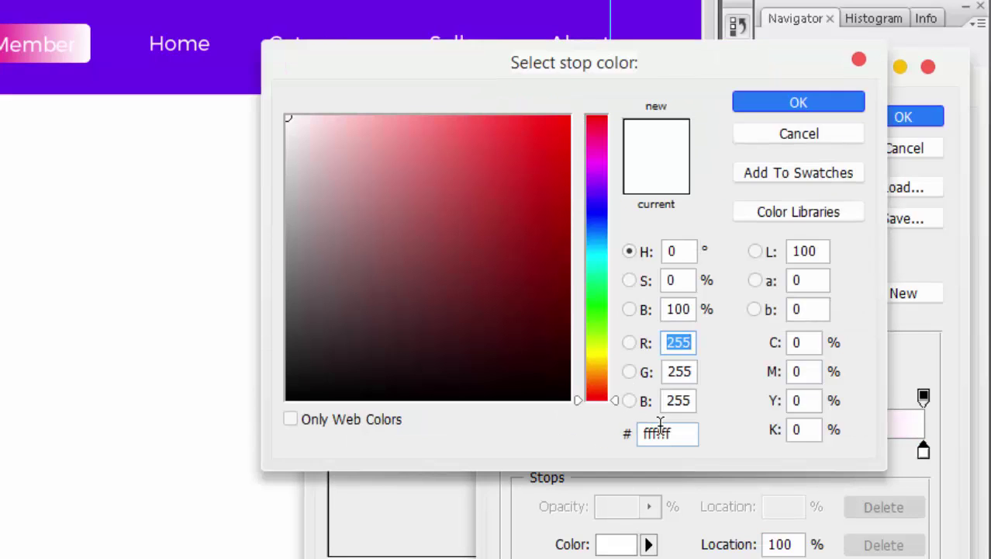
left_click(661, 433)
key("ctrl+v")
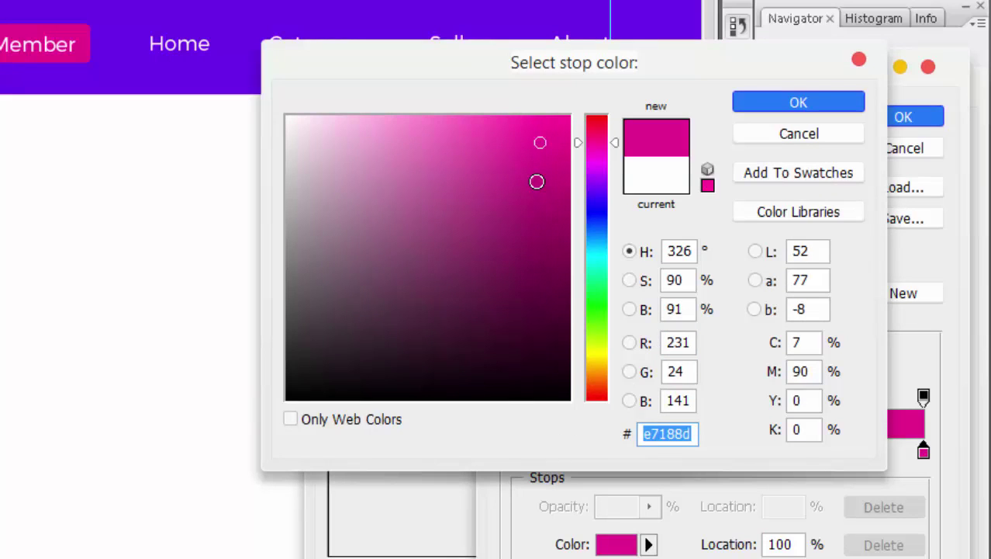
left_click(536, 181)
left_click(541, 202)
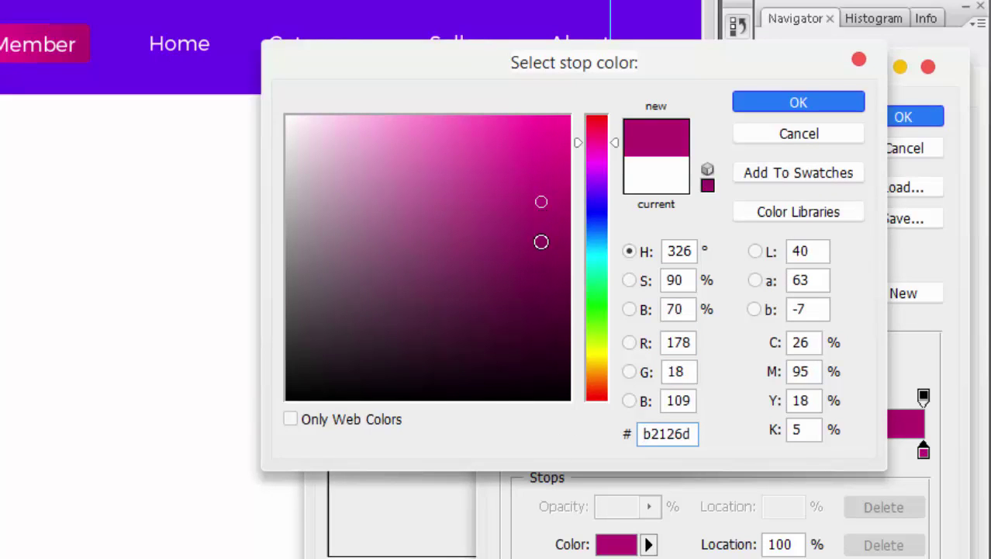
left_click(820, 116)
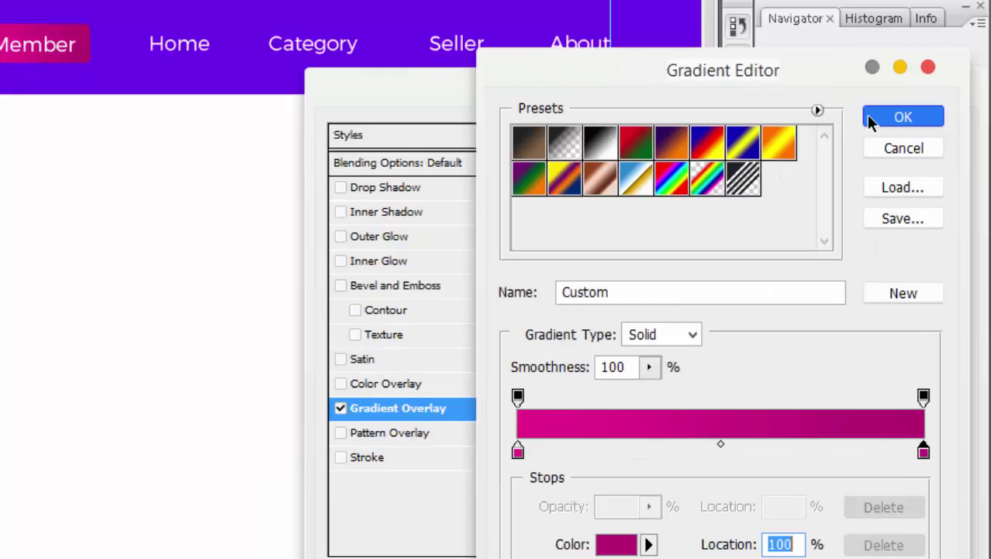
left_click(870, 117)
key("Return")
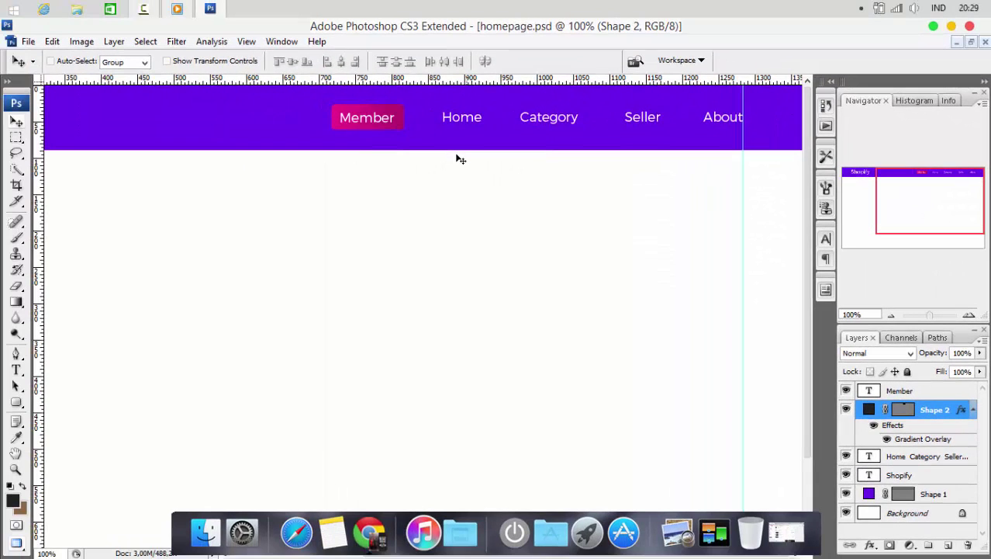
Step: Group the Member text with its rounded rectangle and name the group "button member"
left_click(923, 392)
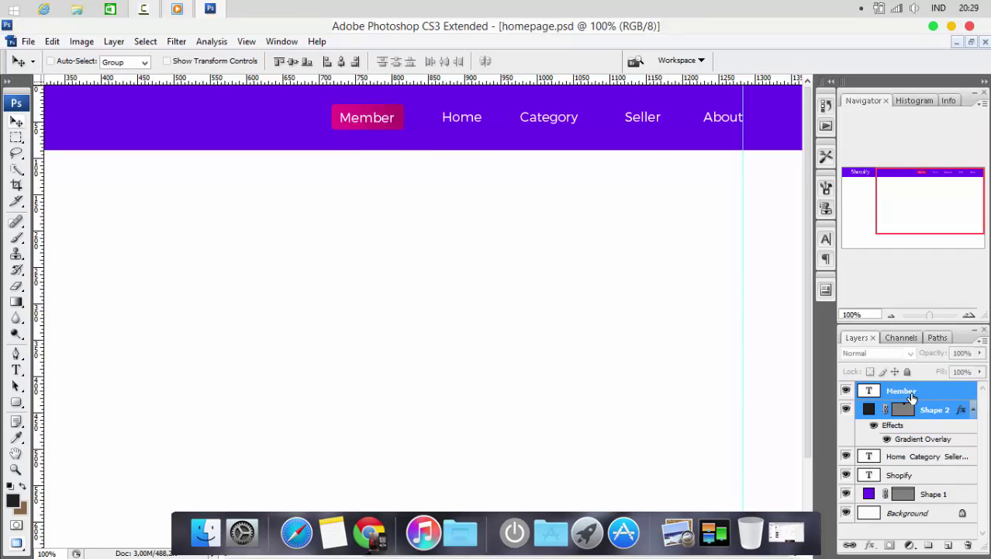
right_click(913, 396)
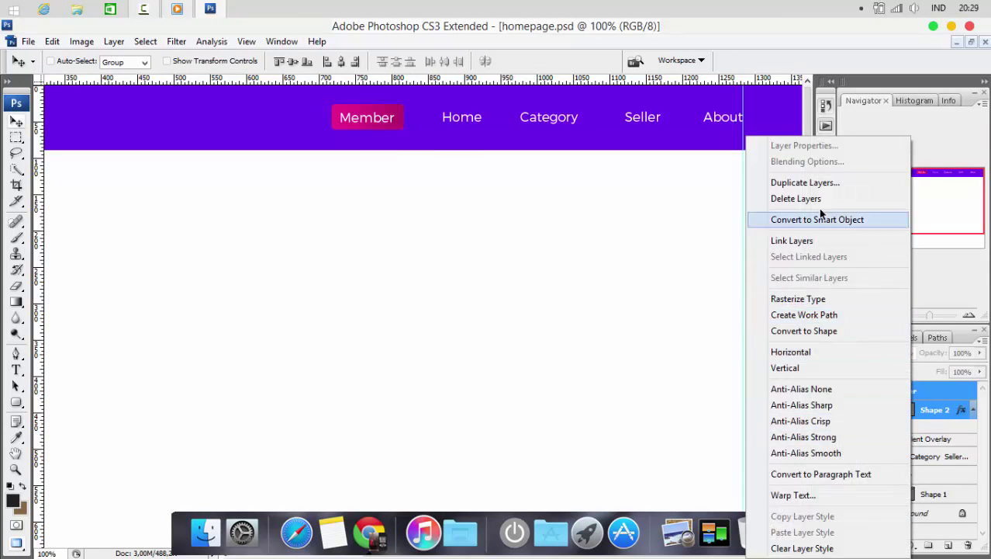
key("Escape")
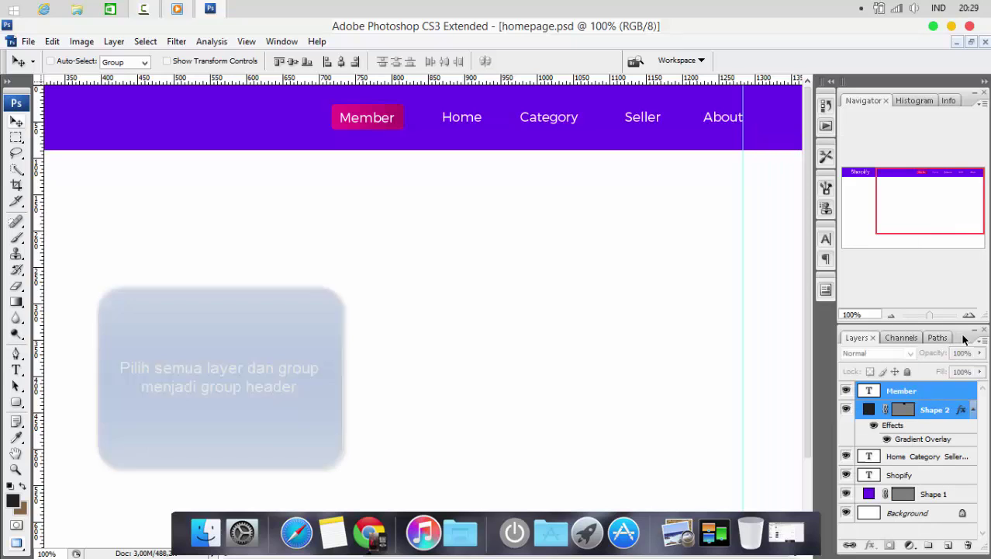
key("ctrl+g")
double_click(910, 389)
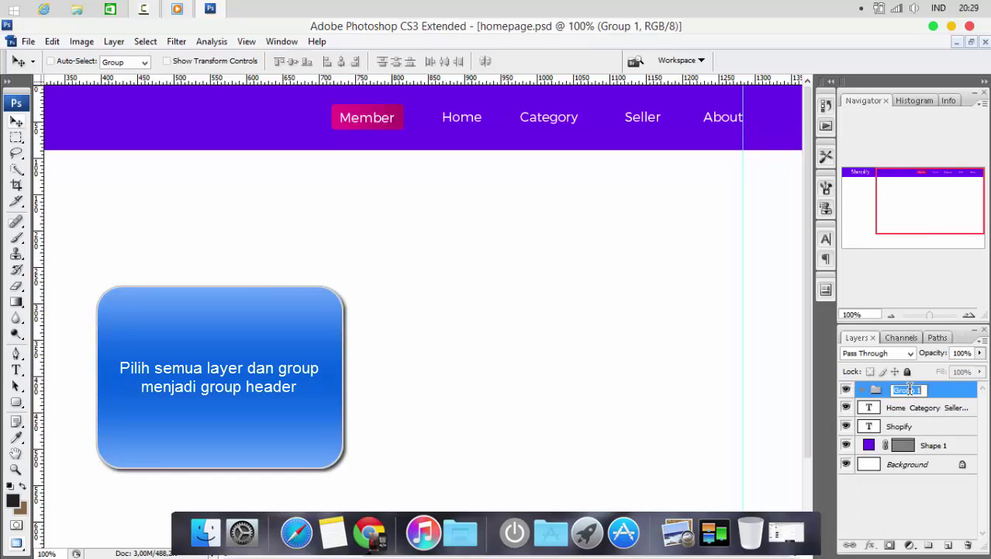
type("button member")
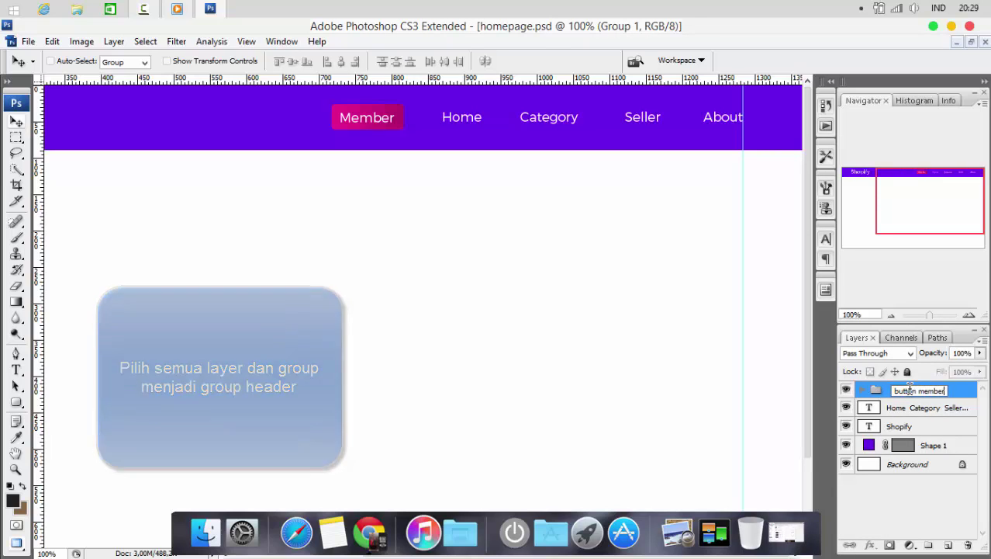
key("Return")
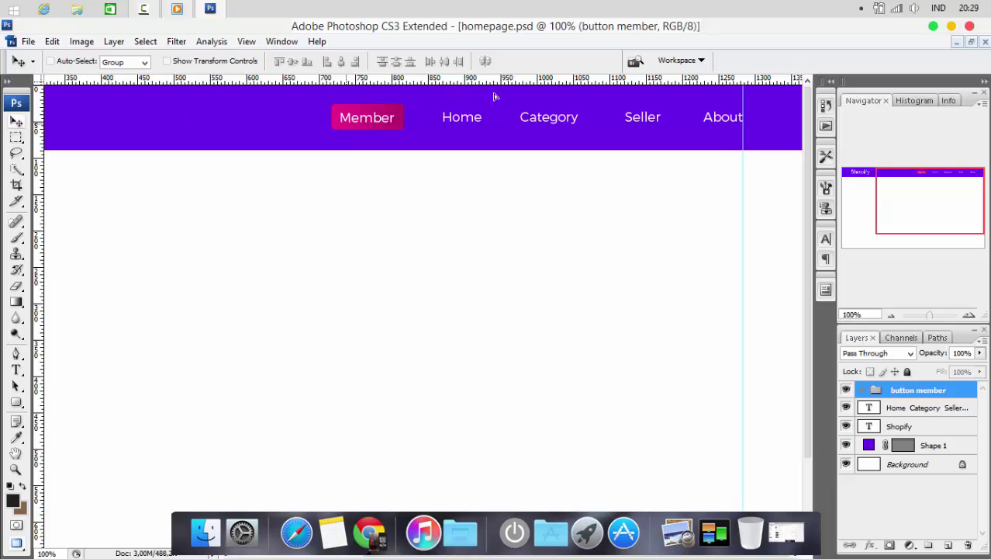
Step: Move the button member group against the right-hand guide and center it vertically on the purple header bar
left_click_drag(378, 128, 690, 121)
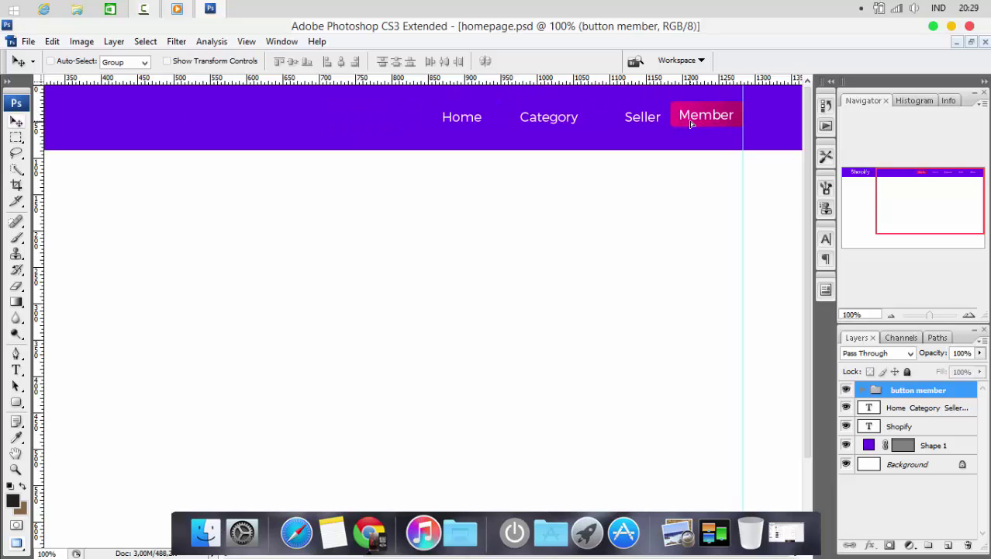
left_click(928, 447)
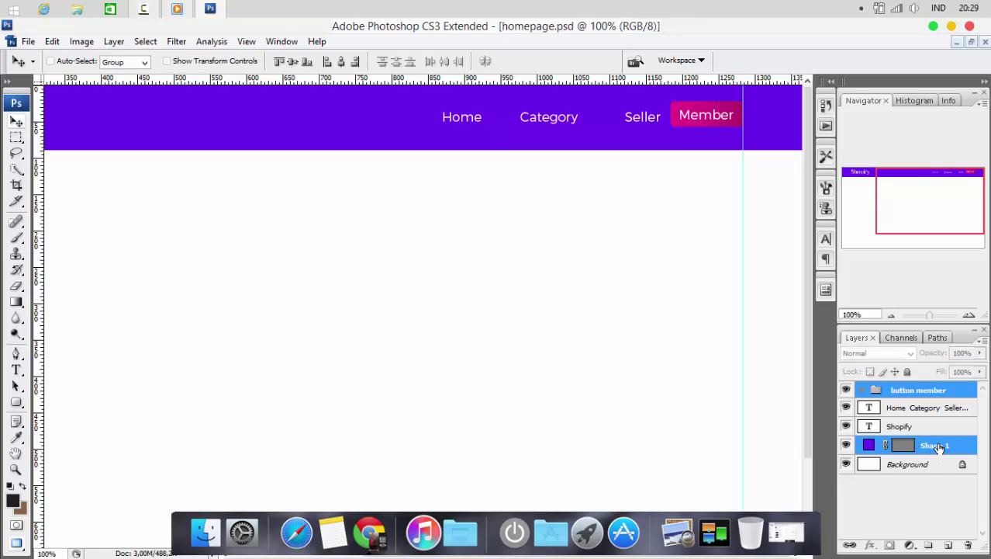
left_click(294, 63)
Step: Shift the Home, Category, Seller, About menu text left along the header until it stands clear of the Member button
left_click(931, 409)
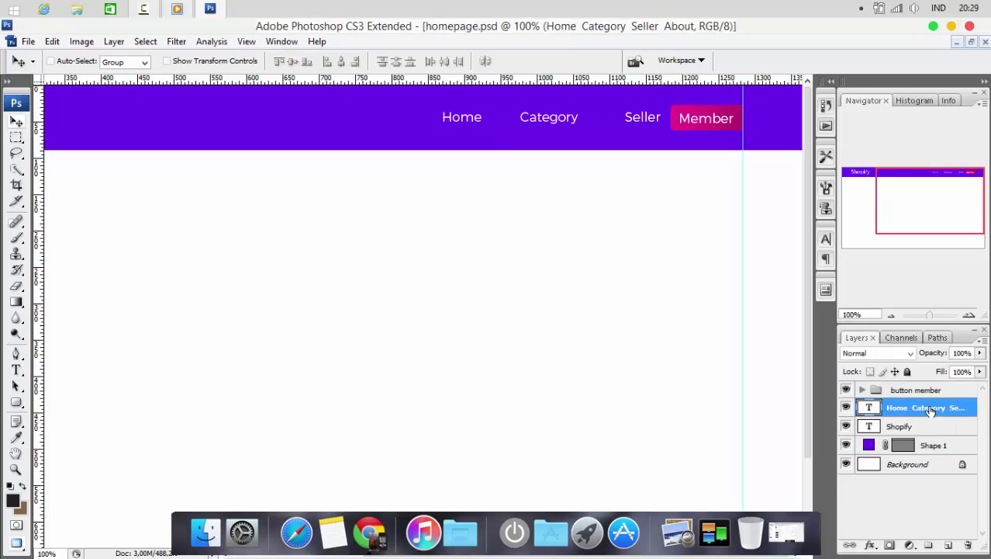
key("shift+Left")
key("shift+Left")
key("shift+Left")
key("shift+Left")
key("shift+Left")
key("shift+Left")
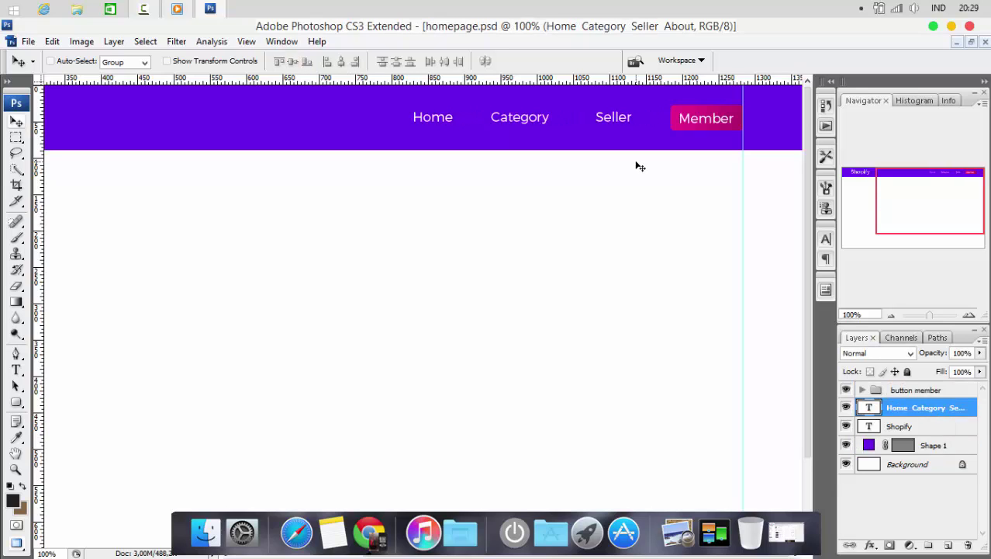
key("shift+Left")
key("shift+Left")
key("shift+Left")
key("shift+Left")
key("shift+Left")
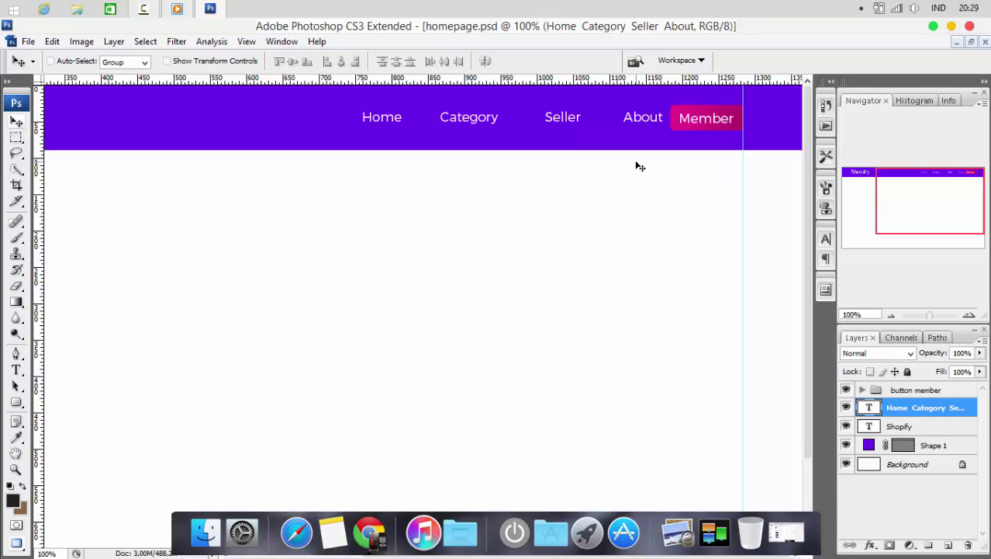
key("shift+Right")
key("shift+Left")
key("shift+Left")
key("shift+Left")
key("shift+Left")
key("shift+Left")
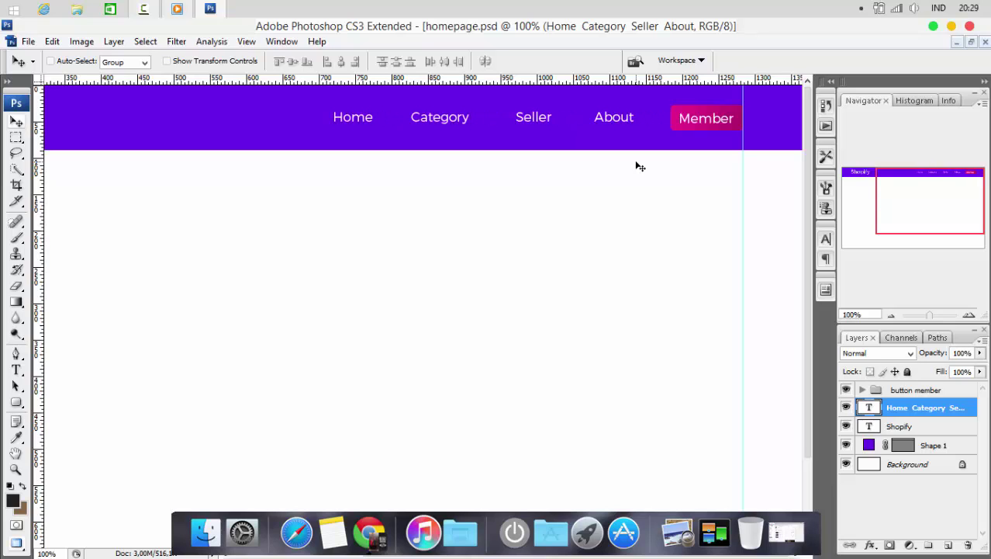
key("ctrl+minus")
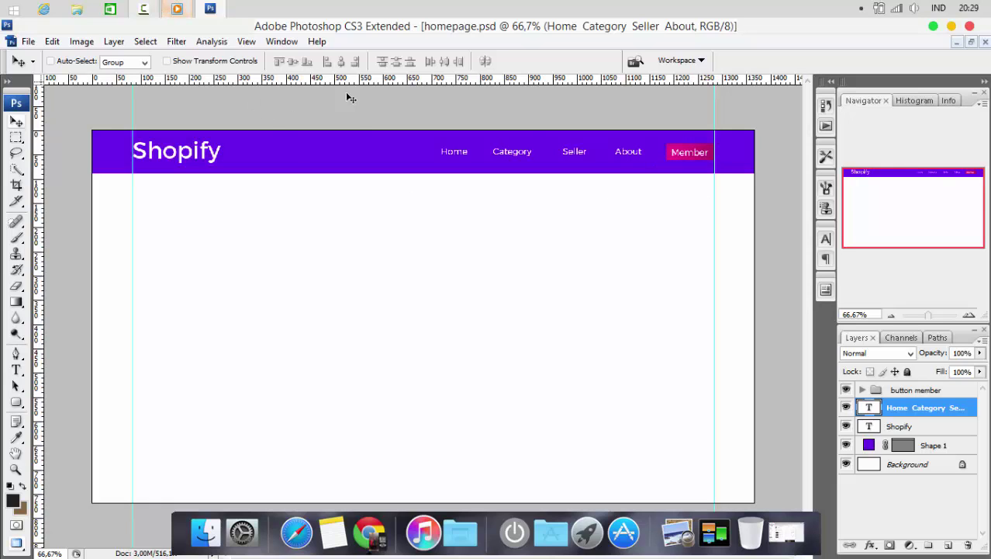
Step: Duplicate the purple header bar layer Shape 1, keeping the default copy name
key("ctrl+plus")
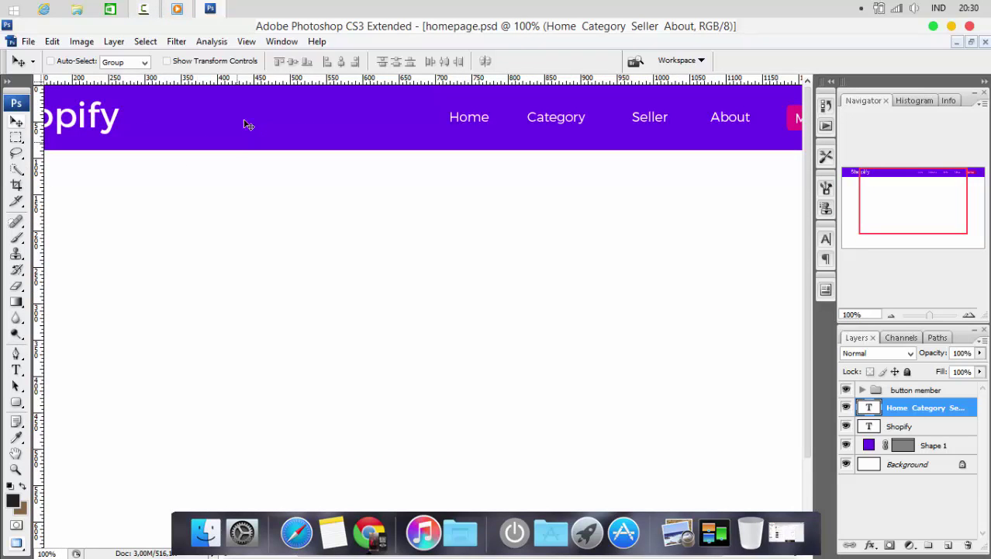
left_click(938, 446)
right_click(936, 450)
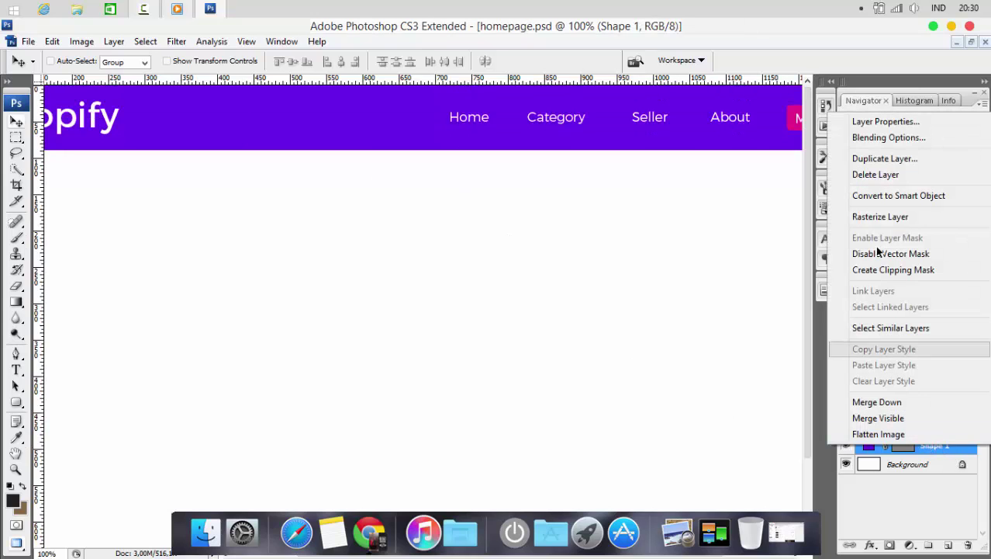
left_click(874, 161)
left_click(631, 167)
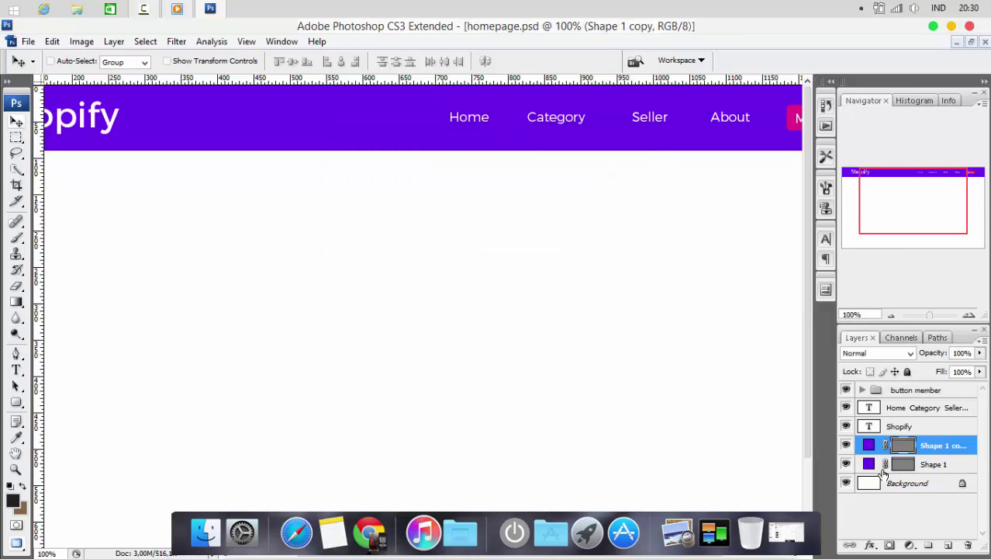
Step: Recolor the original Shape 1 bar to darker purple #580cc3 and offset it 10 px down as a strip below the header
double_click(869, 464)
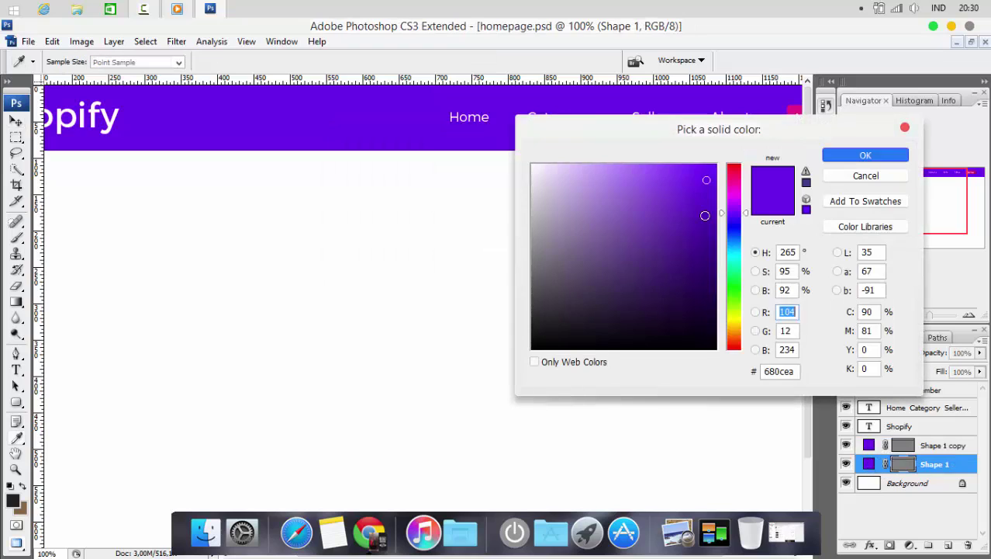
type("88")
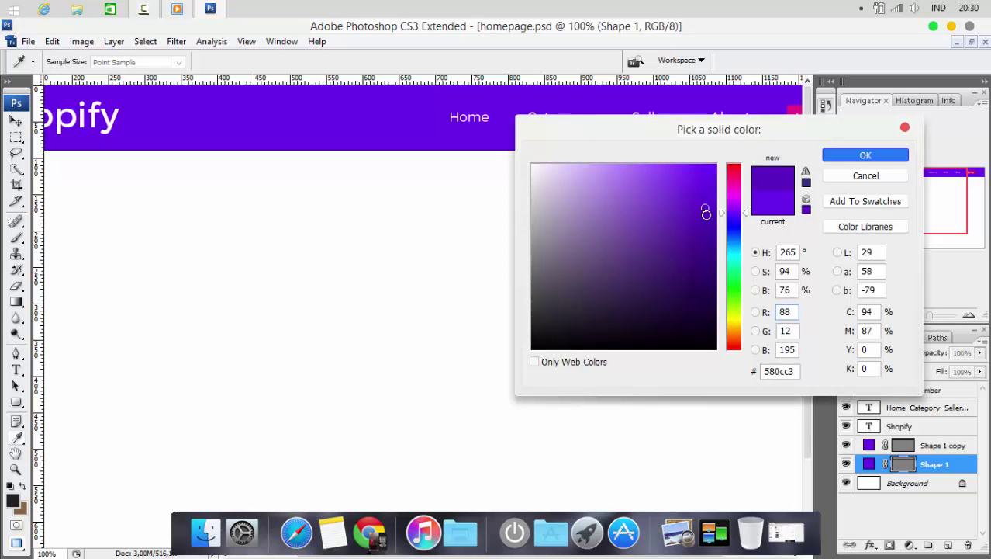
left_click(863, 156)
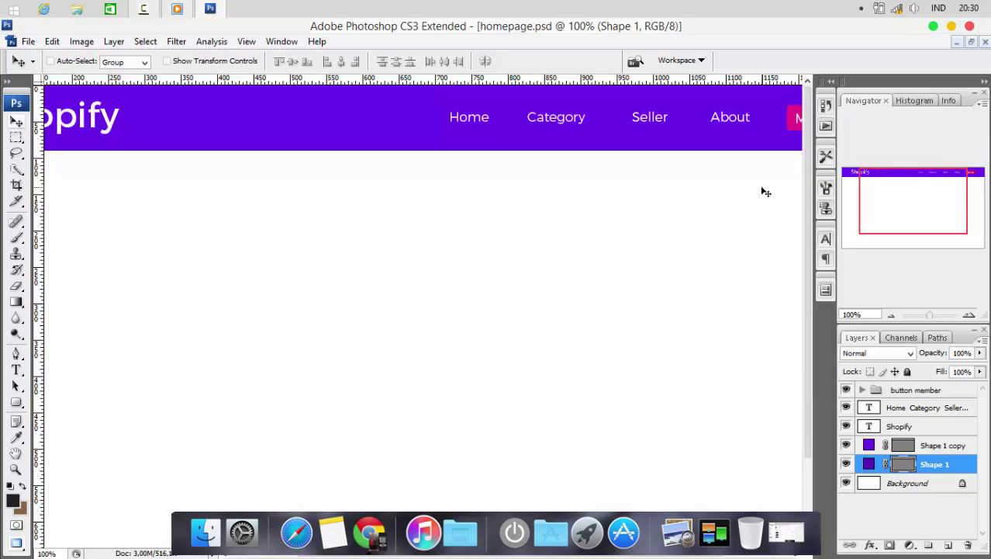
key("shift+Down")
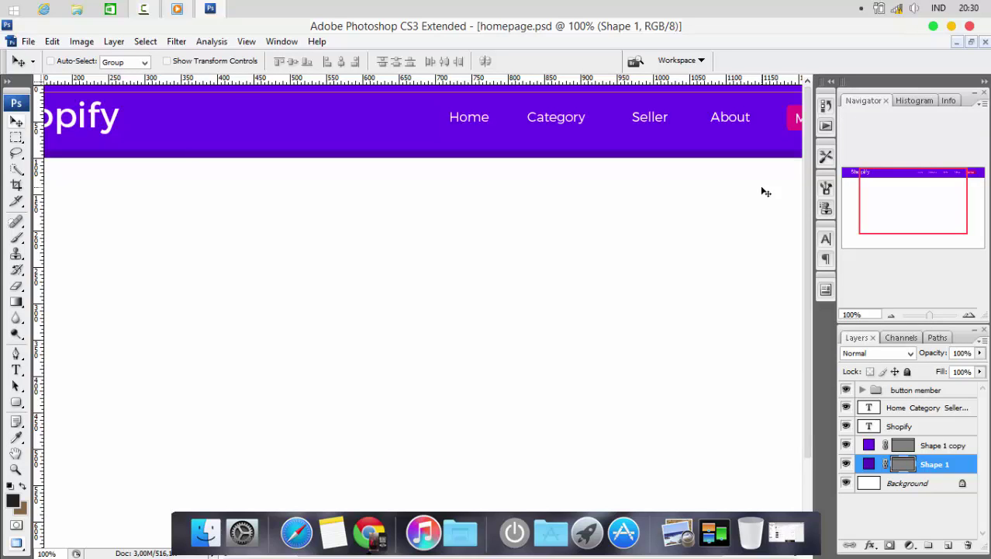
left_click(909, 409)
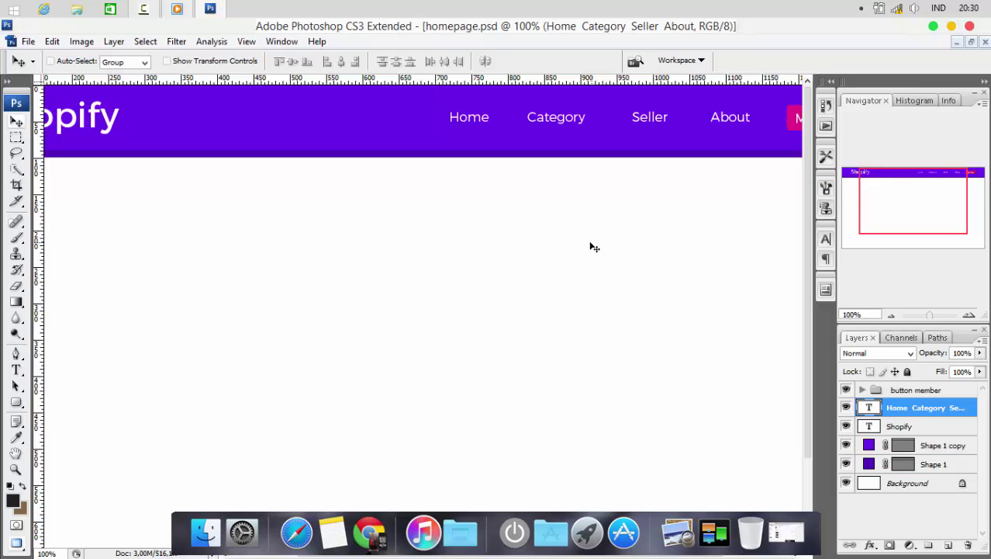
Step: Change the Shopify logo text's font to Pacifico
key("ctrl+minus")
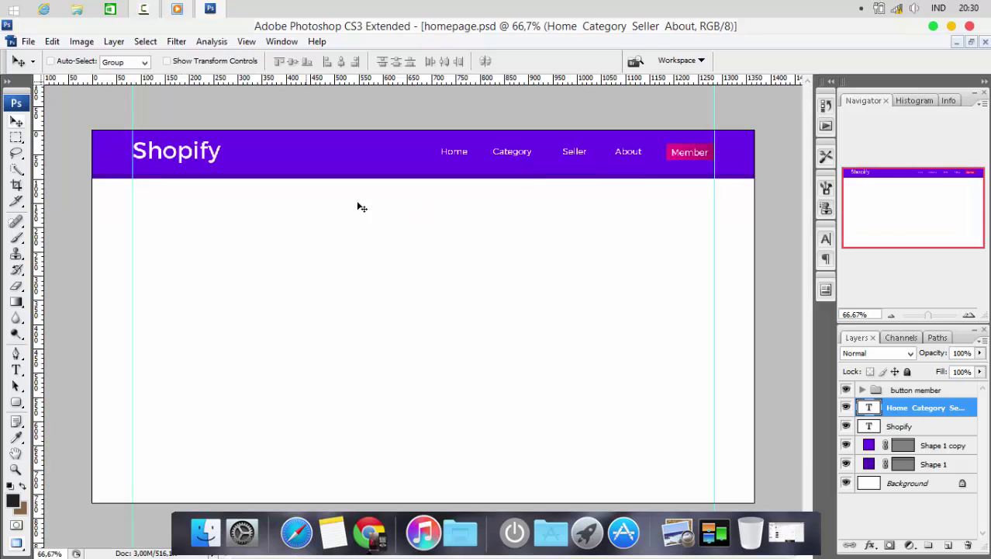
left_click(875, 427)
key("t")
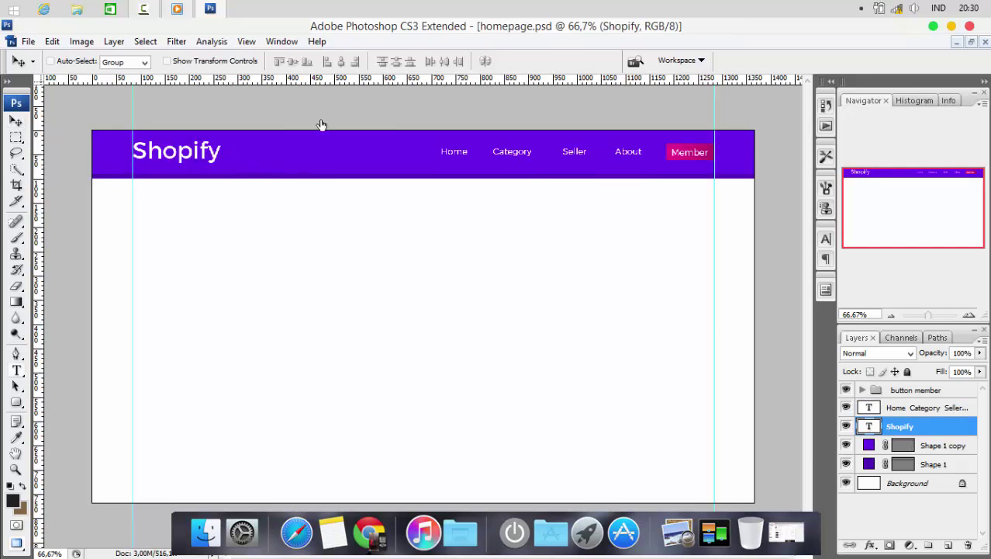
key("Return")
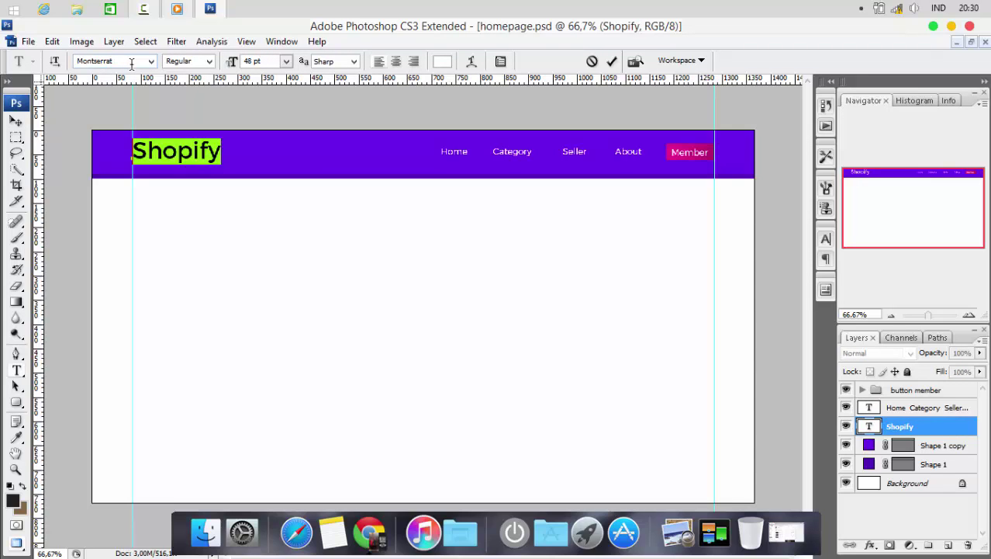
left_click(133, 63)
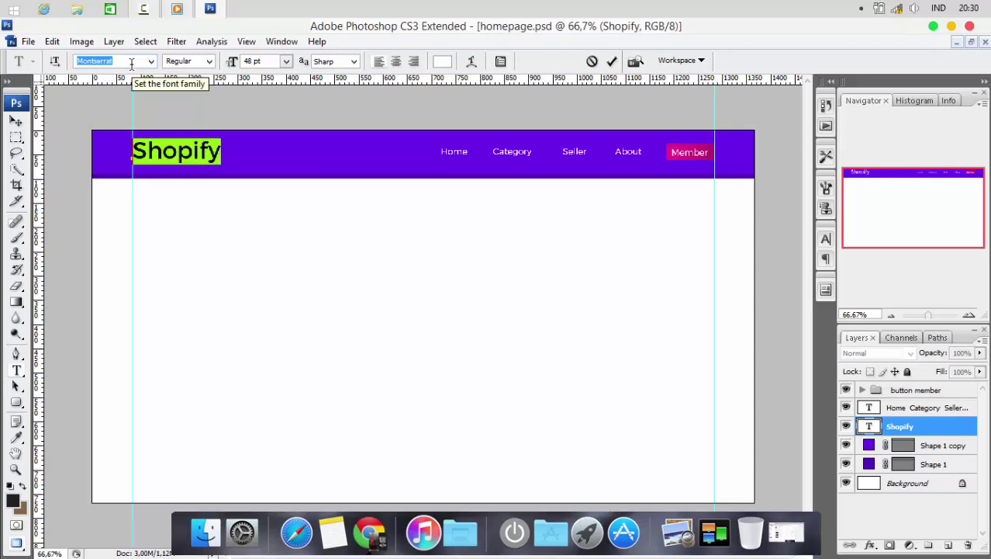
type("Pacifico")
key("Return")
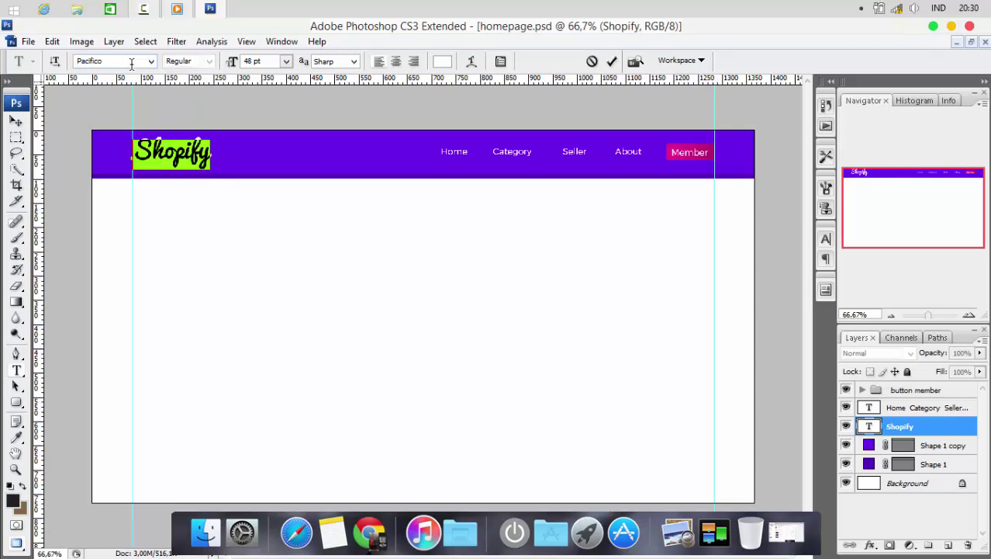
left_click(17, 121)
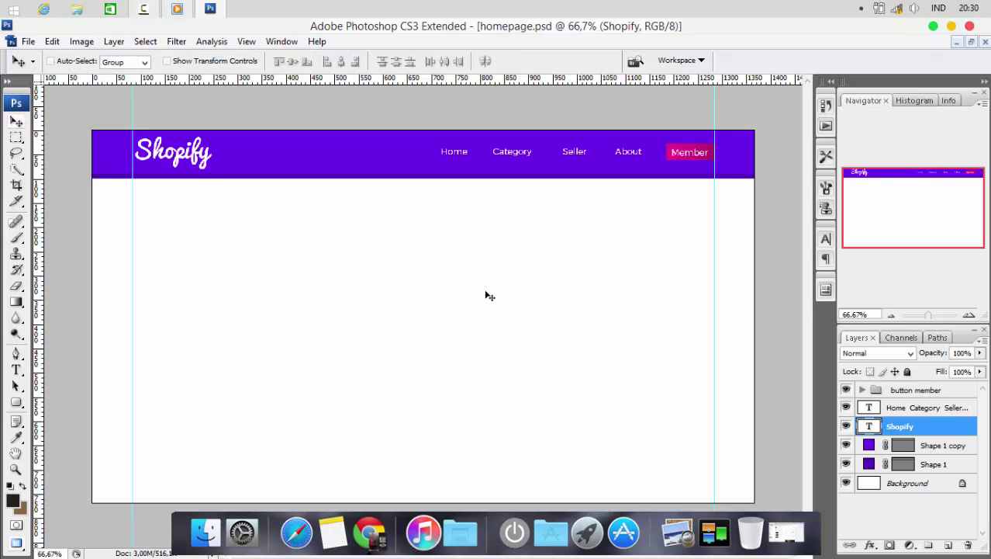
Step: Set the Shopify logo text's font size to 36 pt
key("t")
left_click(287, 62)
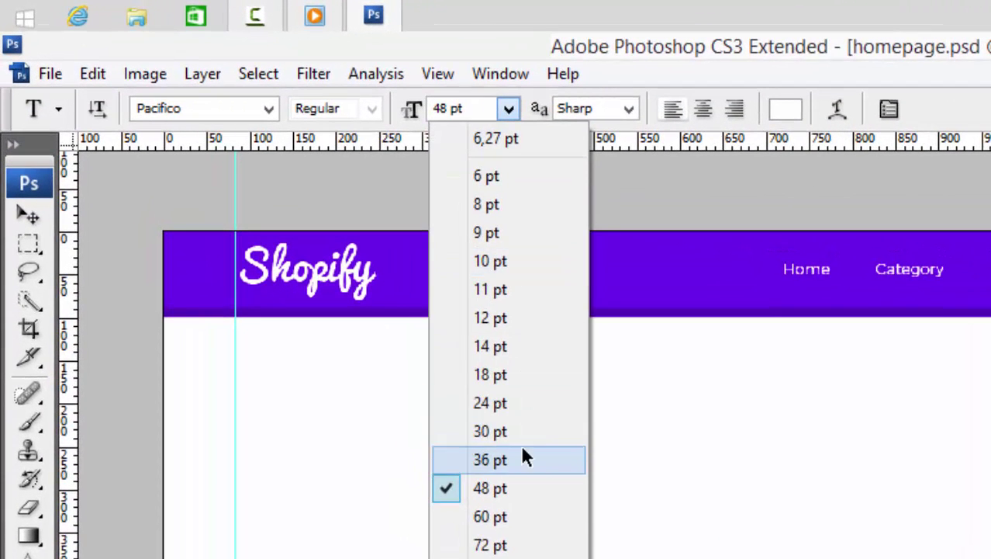
left_click(523, 458)
key("v")
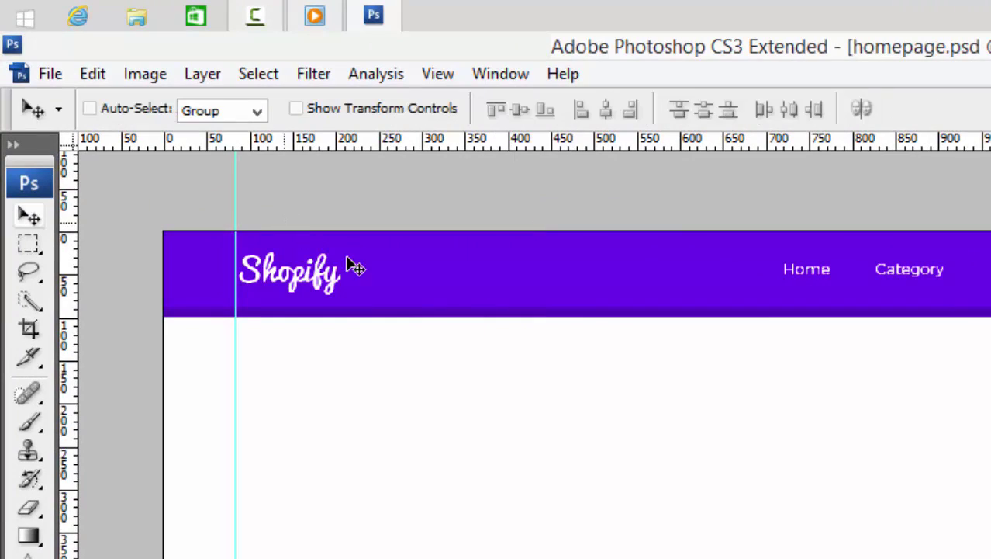
Step: Center the Shopify logo vertically on the purple header bar and nudge it left against the left-hand guide
left_click(519, 109)
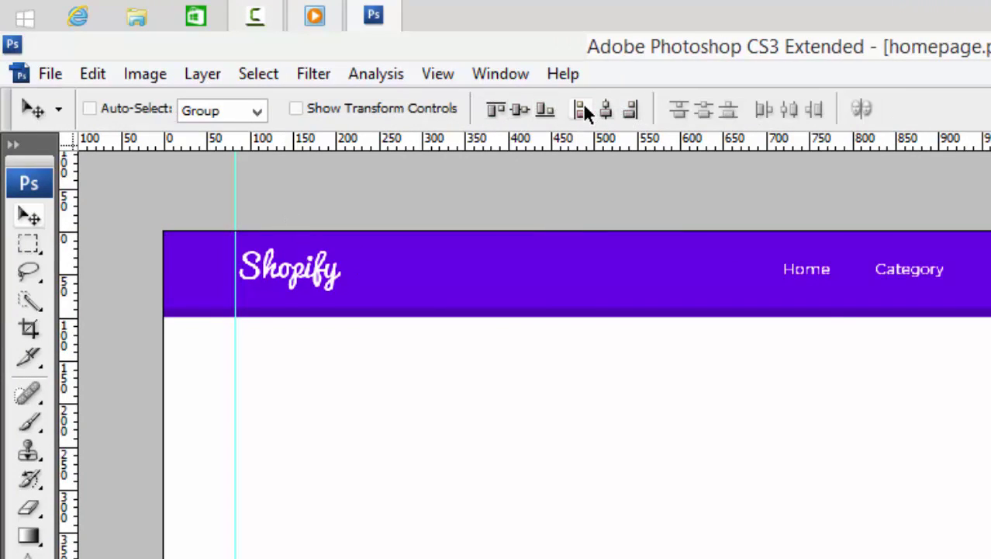
left_click(583, 111)
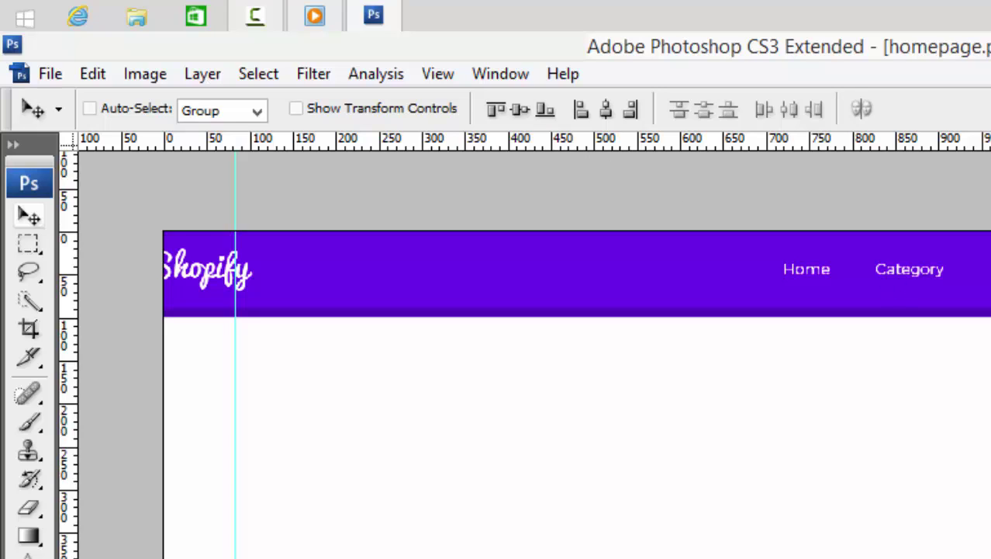
key("ctrl+z")
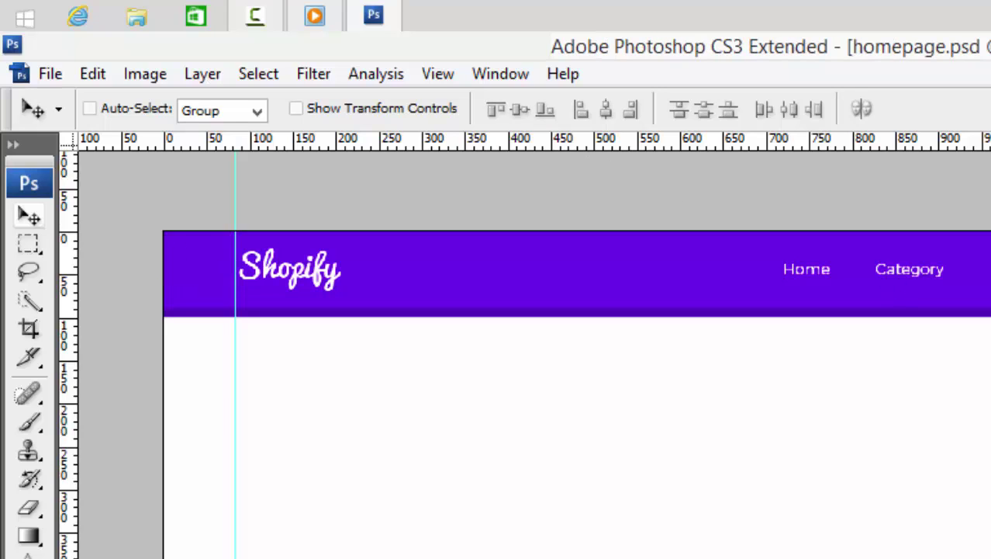
key("Left")
key("Left")
key("Left")
key("Left")
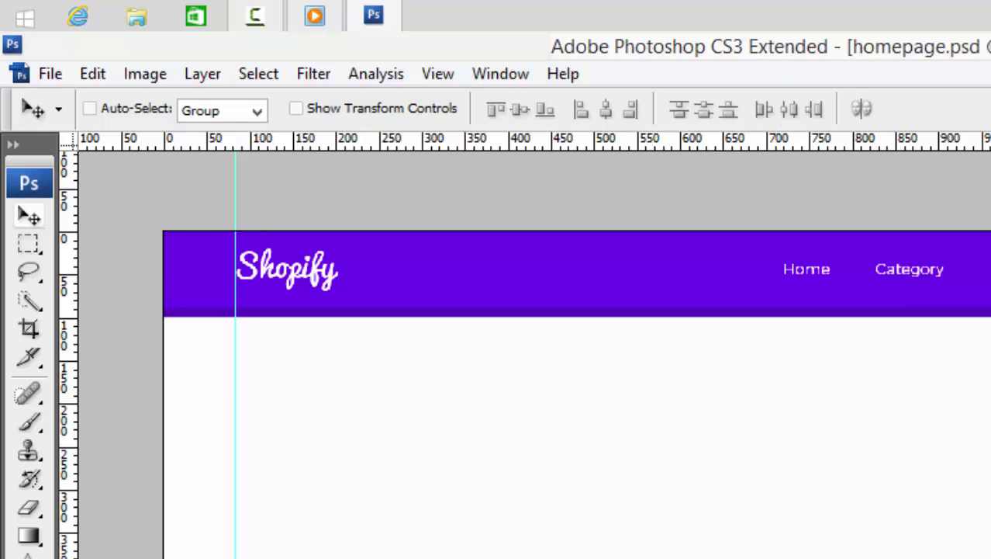
Step: Examine the header at 100% zoom, checking the logo's placement against the guide and the navigation menu
key("ctrl+plus")
scroll(435, 175, "up", 3)
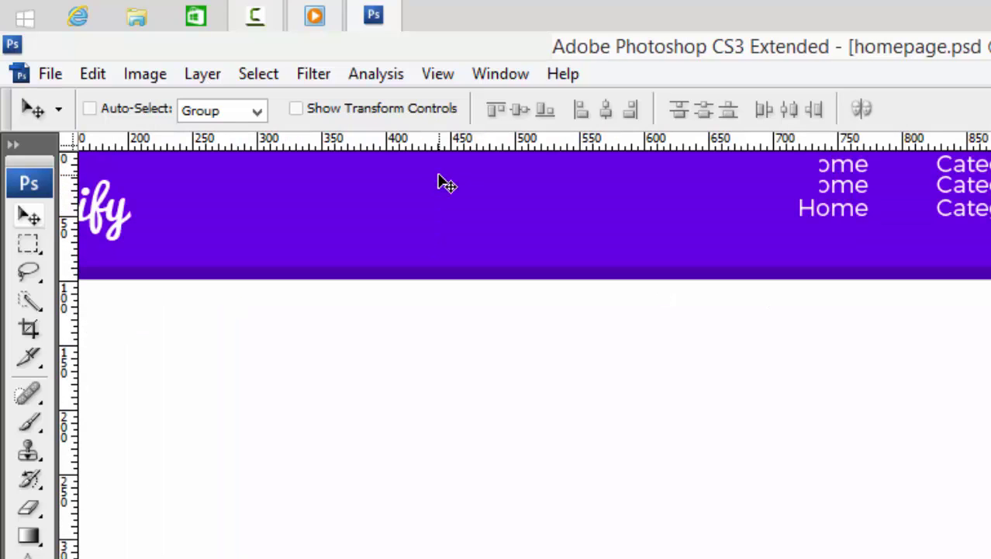
scroll(446, 187, "left", 2)
scroll(458, 200, "left", 2)
scroll(458, 200, "right", 1)
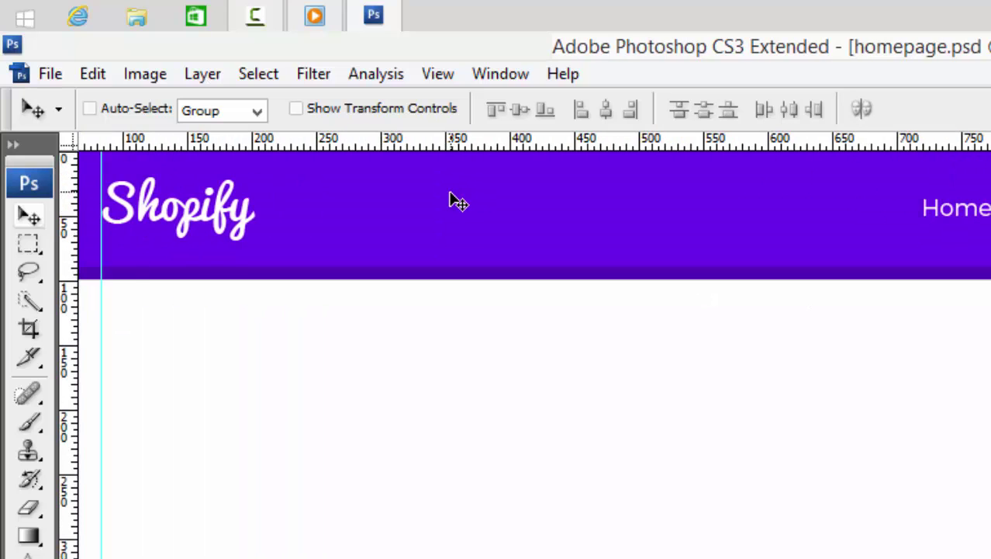
scroll(458, 200, "left", 1)
scroll(458, 200, "right", 5)
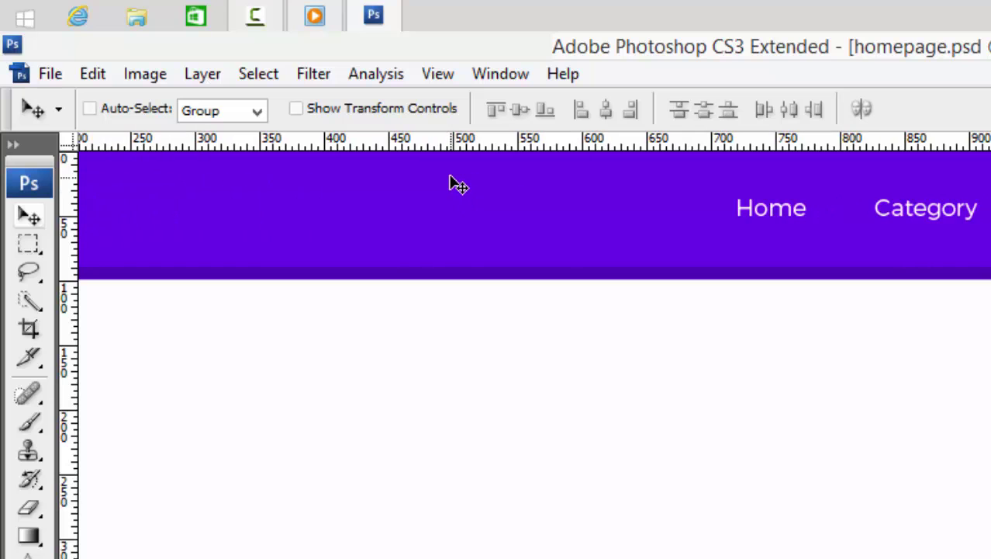
scroll(456, 183, "right", 1)
scroll(456, 183, "left", 4)
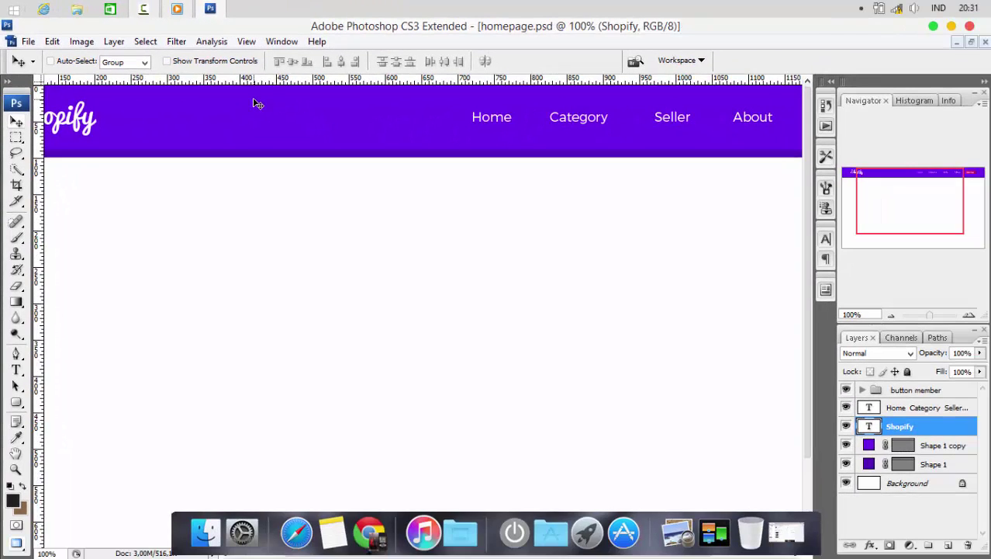
key("ctrl+minus")
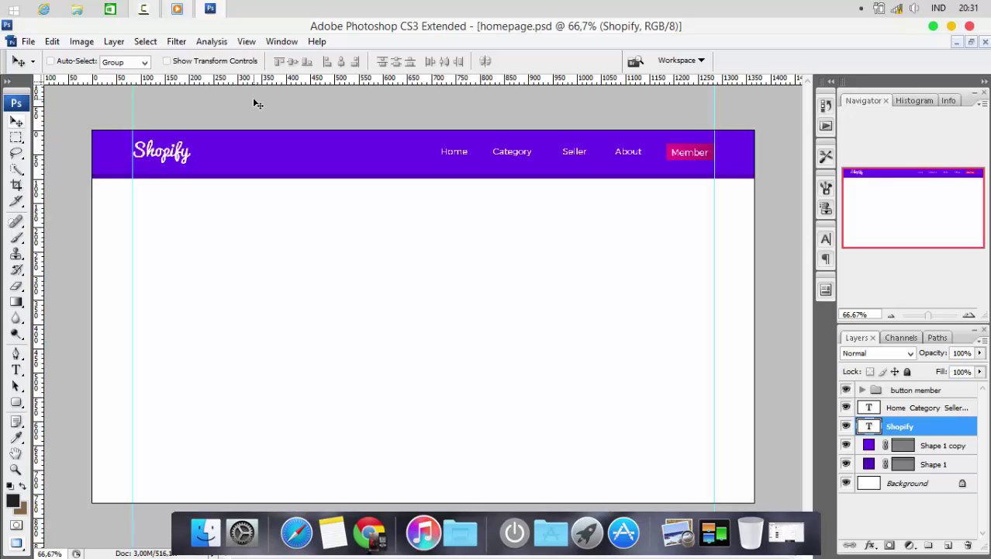
Step: Group the button member group, menu text, Shopify text and both Shape 1 layers, and name the group Header
left_click(908, 391)
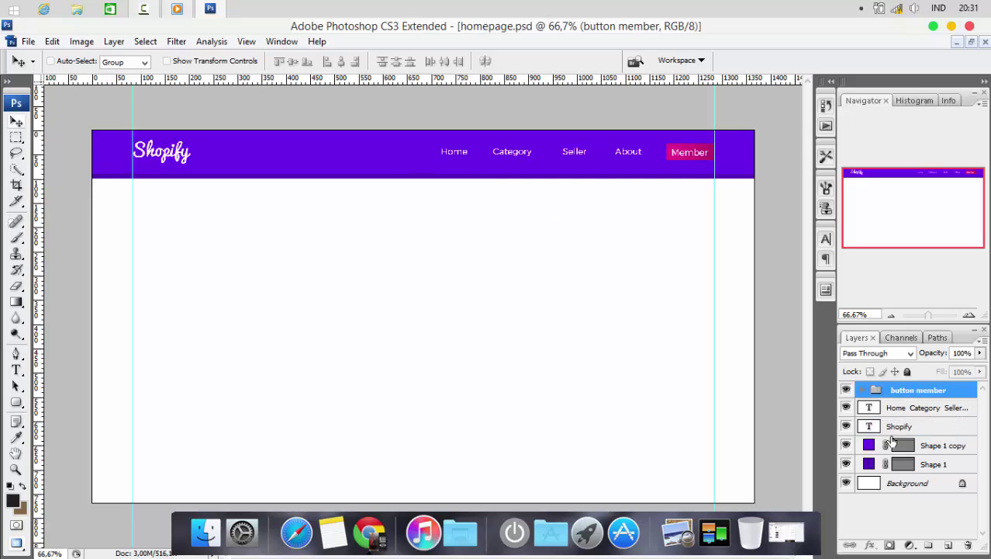
left_click(933, 464, "shift")
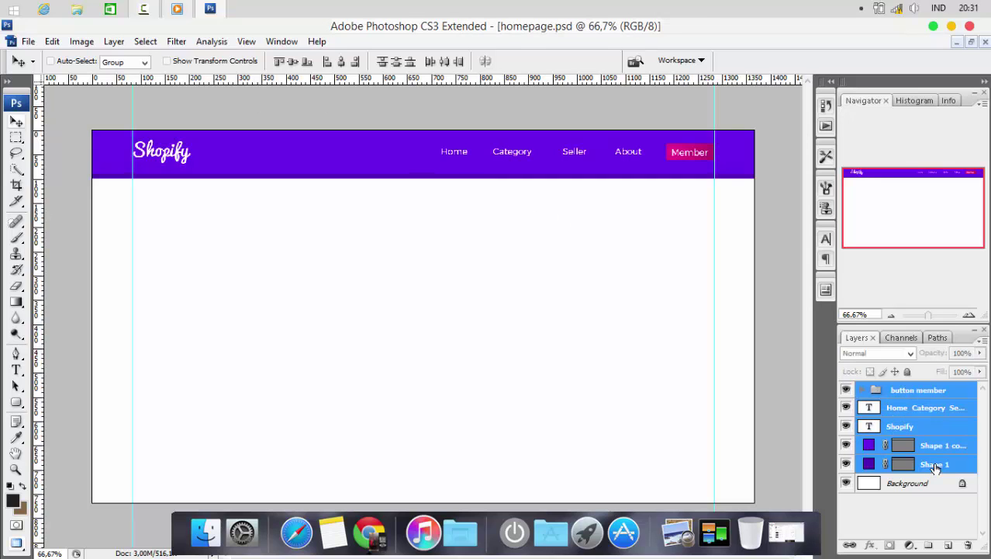
left_click(934, 547)
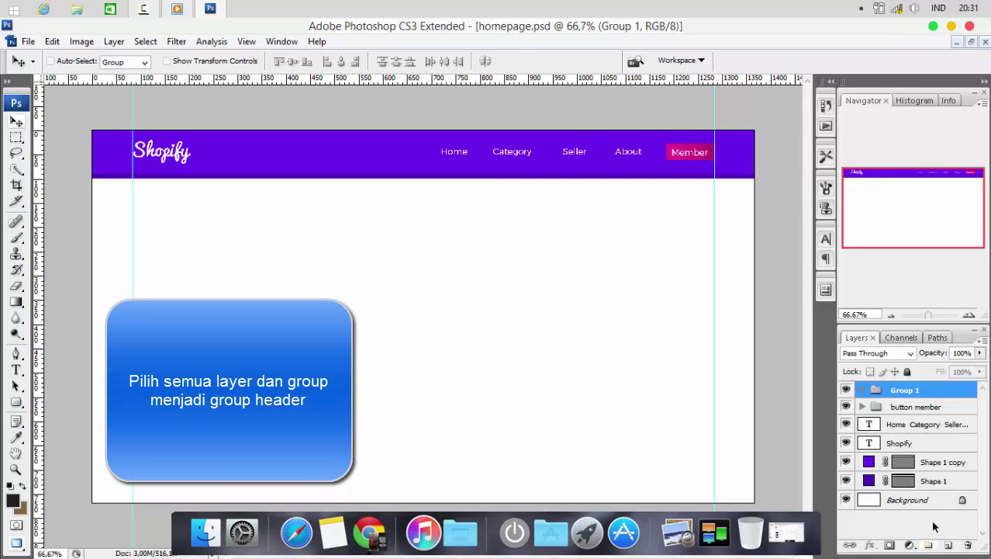
key("ctrl+z")
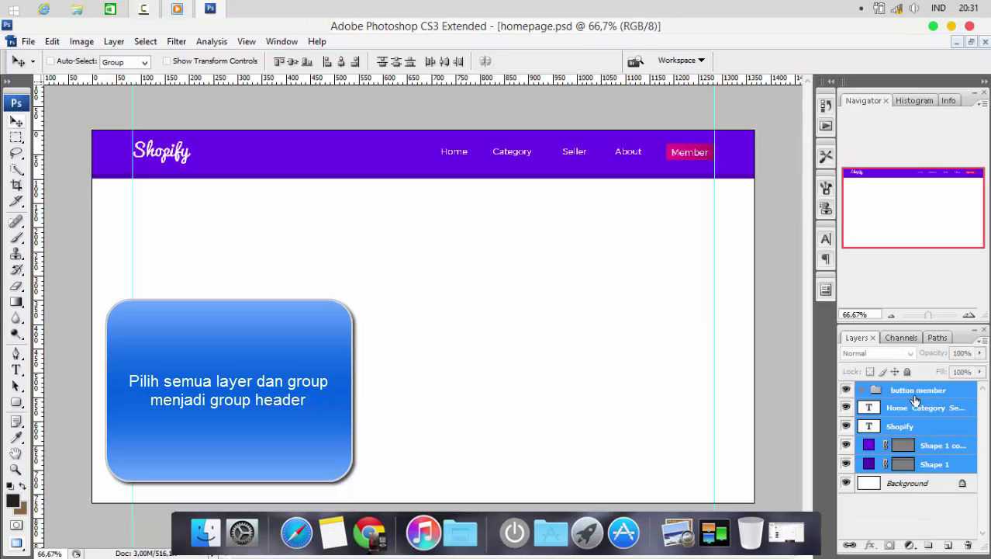
key("ctrl+g")
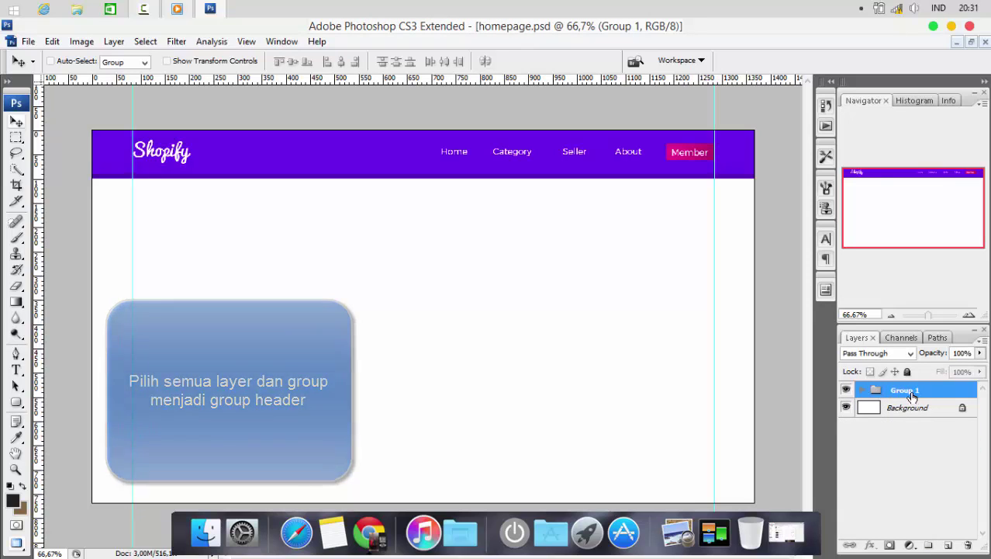
double_click(909, 390)
type("Header")
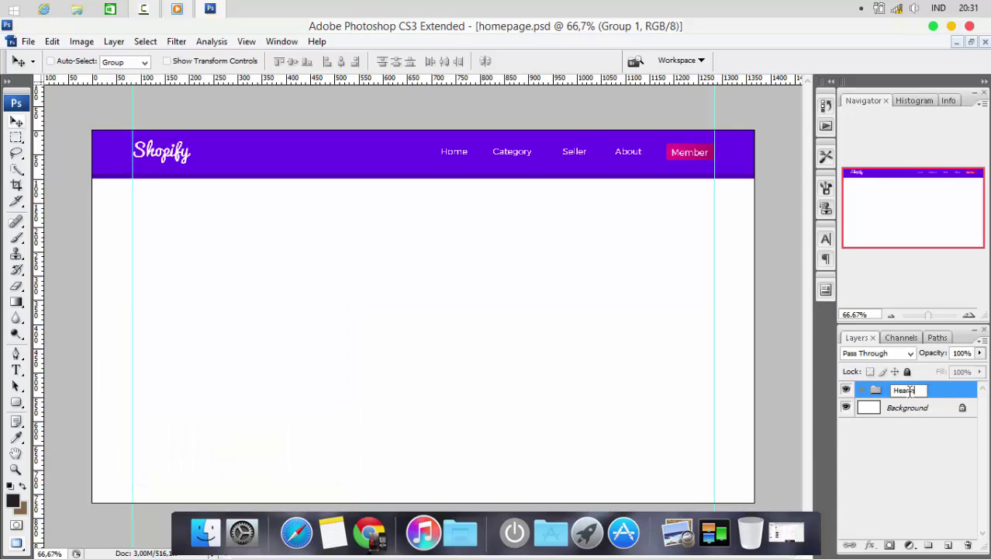
key("Return")
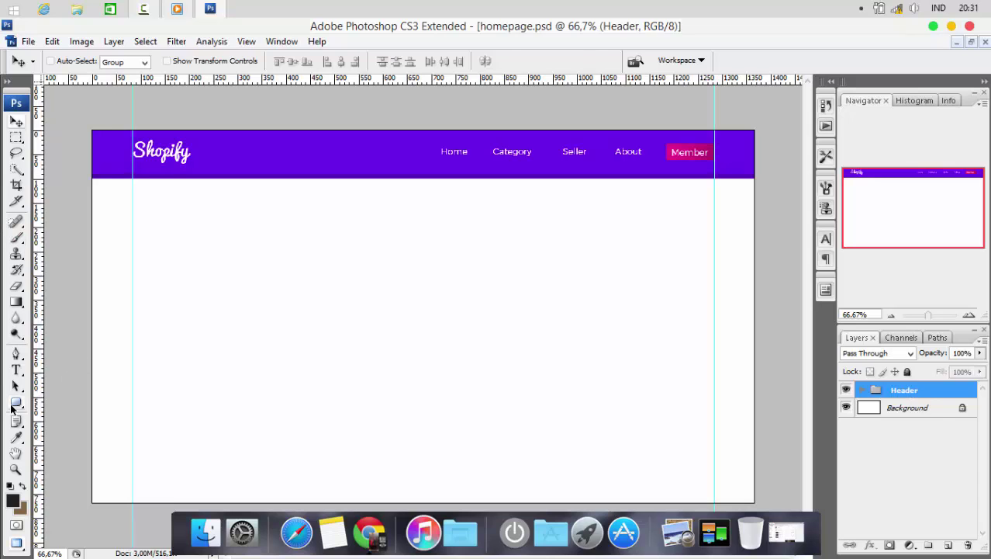
Step: Draw a dark rectangle shape about 271 by 219 px in the white area below the header
left_click_drag(11, 408, 44, 403)
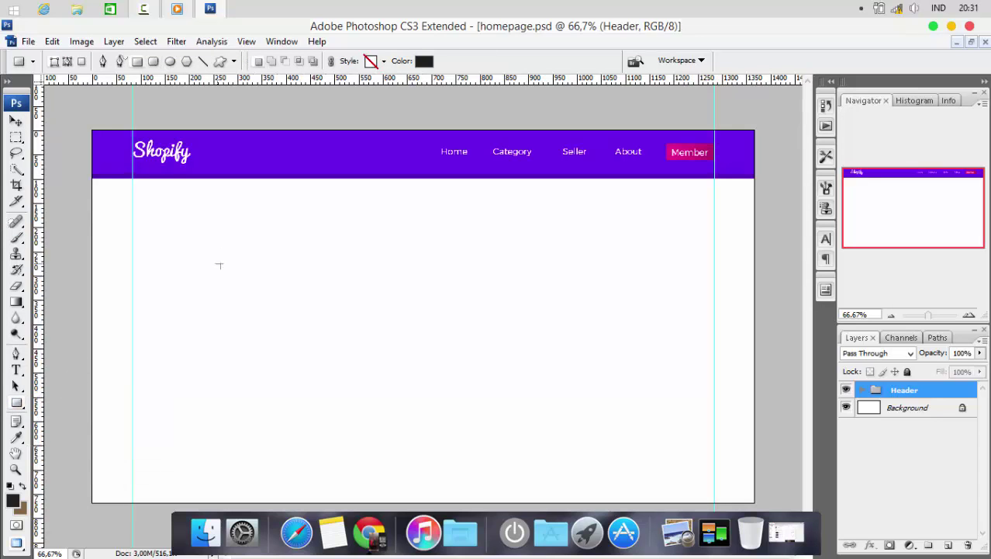
left_click_drag(207, 227, 339, 333)
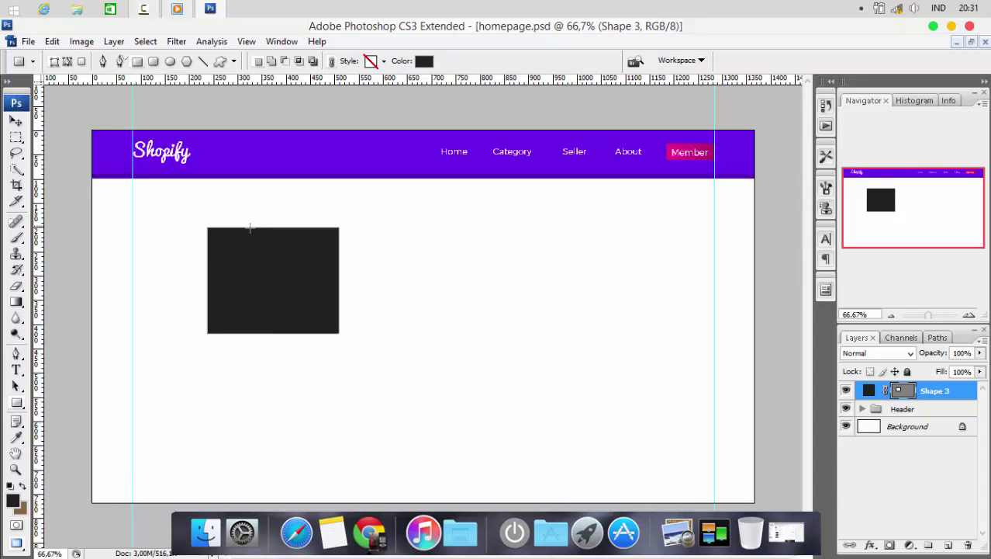
left_click(17, 121)
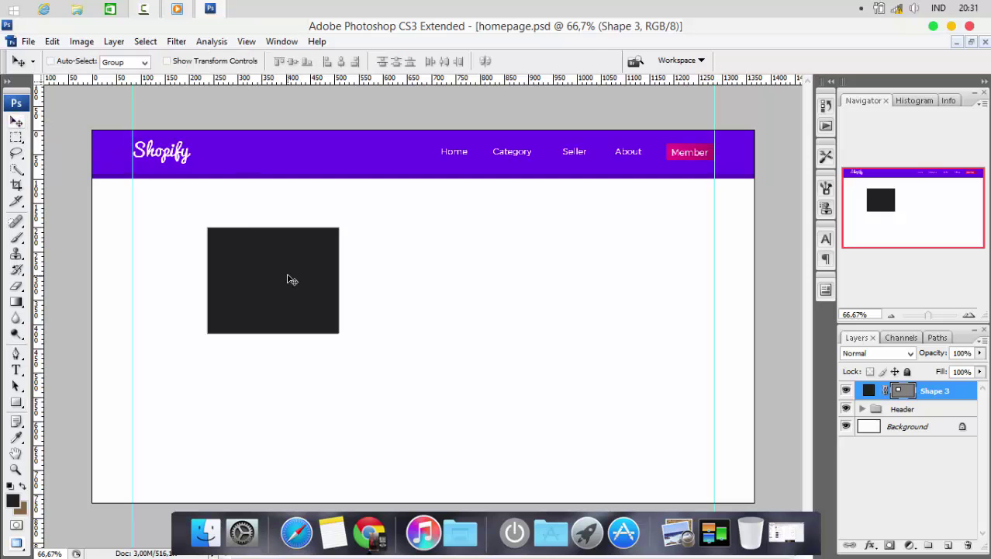
Step: Set the dark rectangle's width to 1200 px with Free Transform
key("ctrl+t")
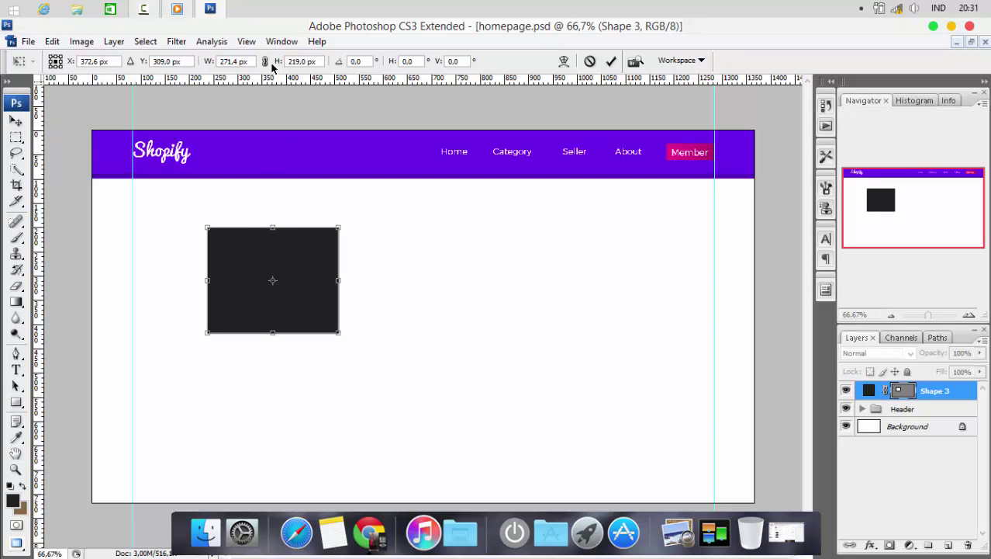
left_click(246, 61)
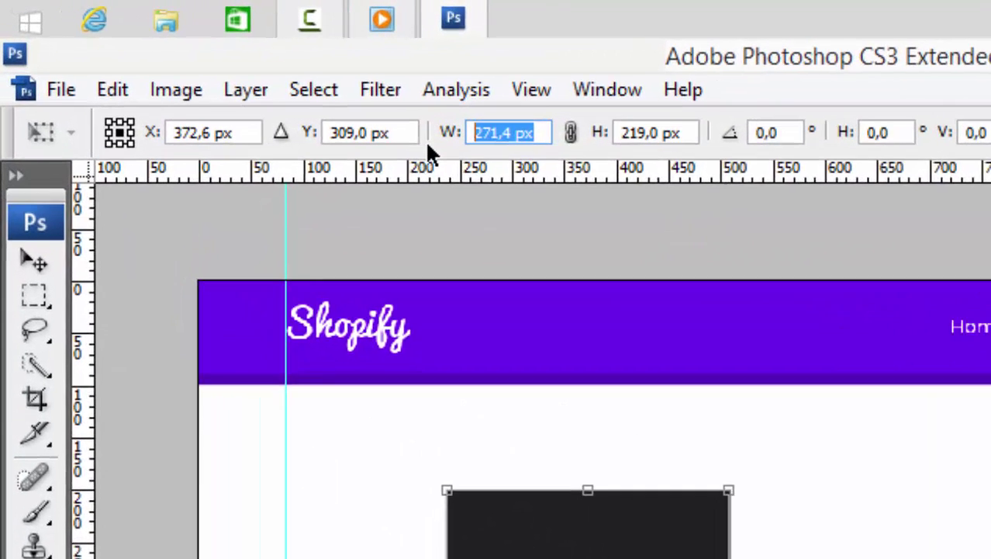
type("12")
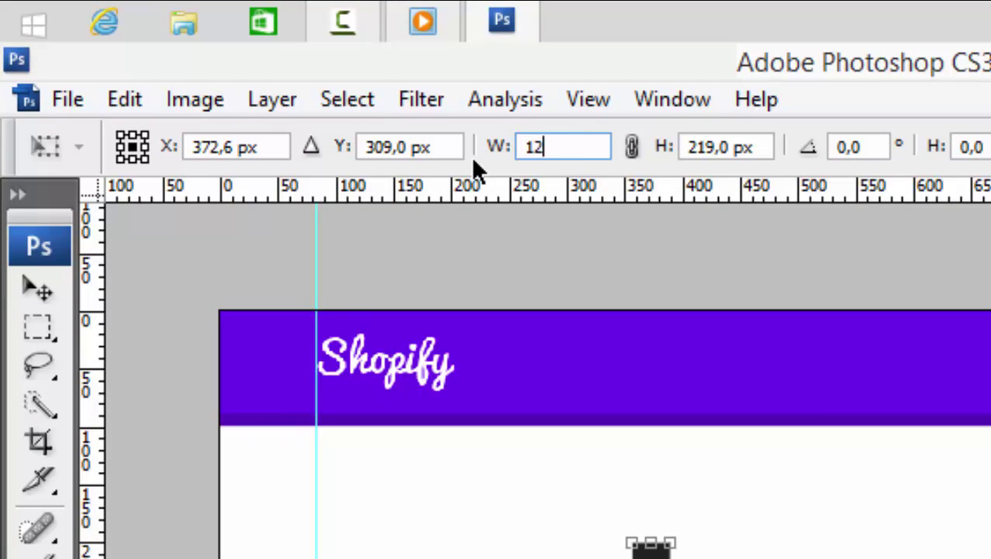
type("00px")
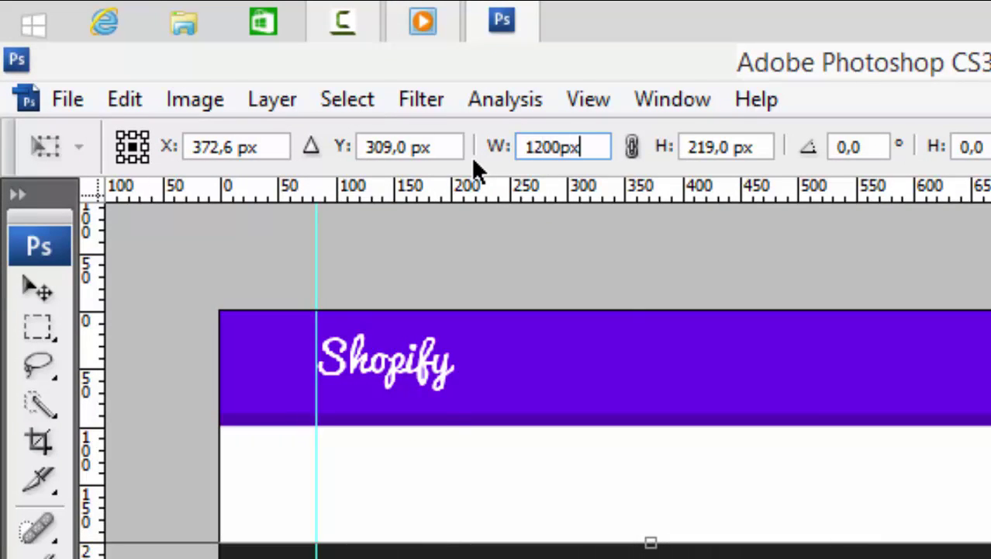
key("BackSpace")
key("BackSpace")
key("BackSpace")
key("BackSpace")
key("BackSpace")
key("BackSpace")
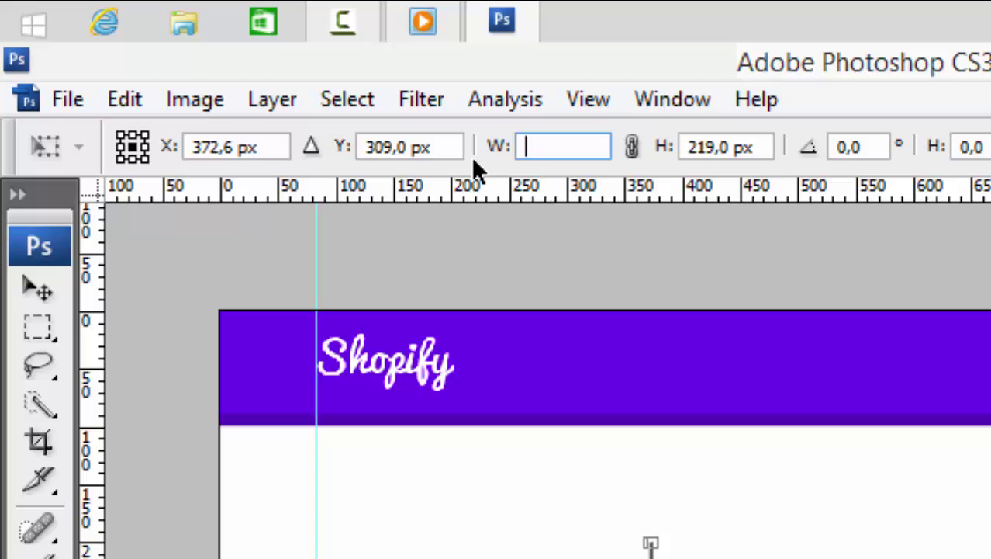
type("1200px")
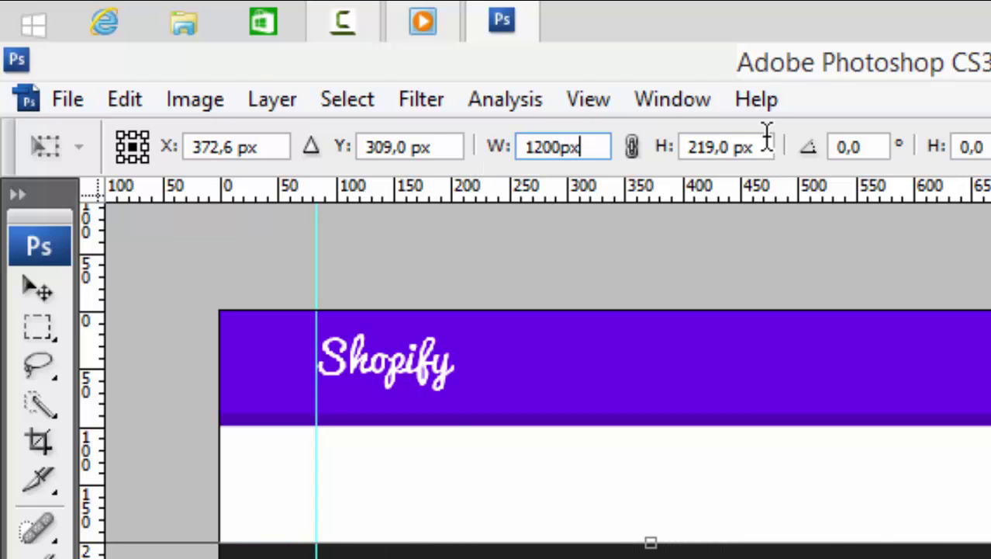
Step: Set the dark rectangle's height to 400 px
left_click_drag(767, 147, 681, 147)
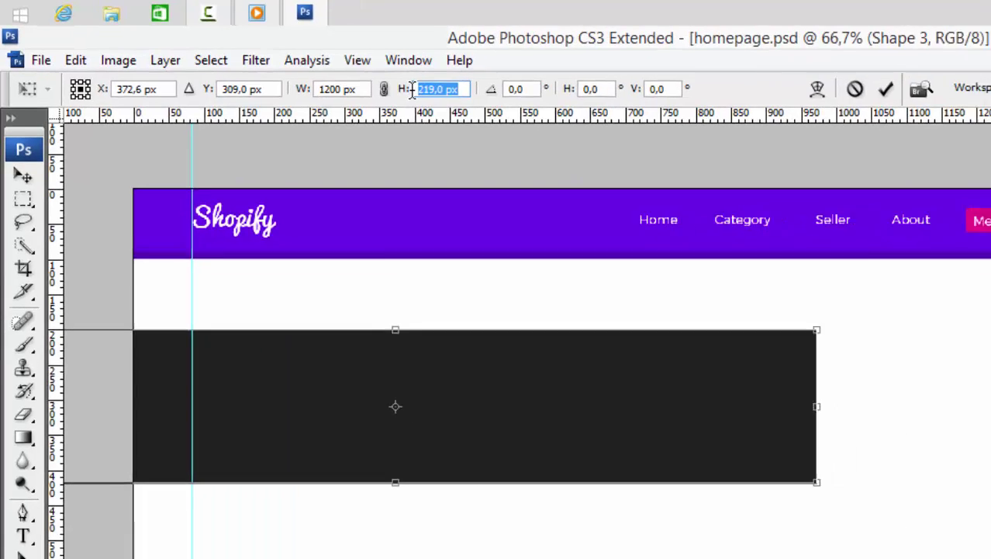
type("300px")
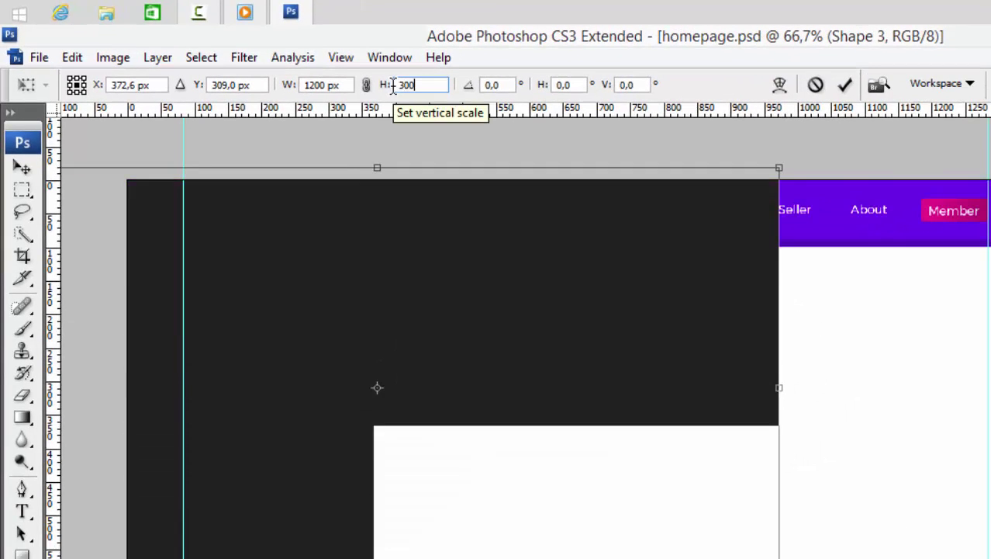
key("BackSpace")
key("BackSpace")
key("BackSpace")
key("BackSpace")
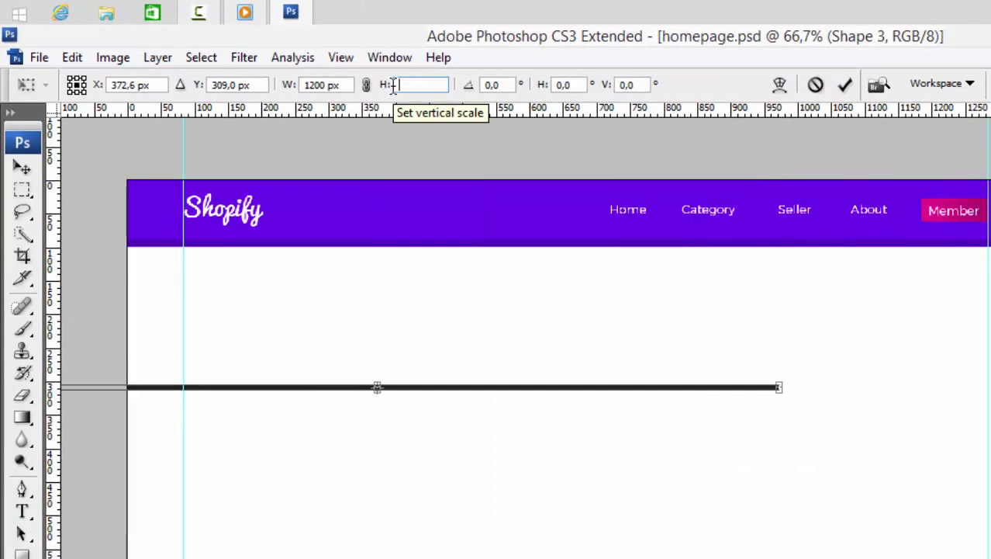
type("400px")
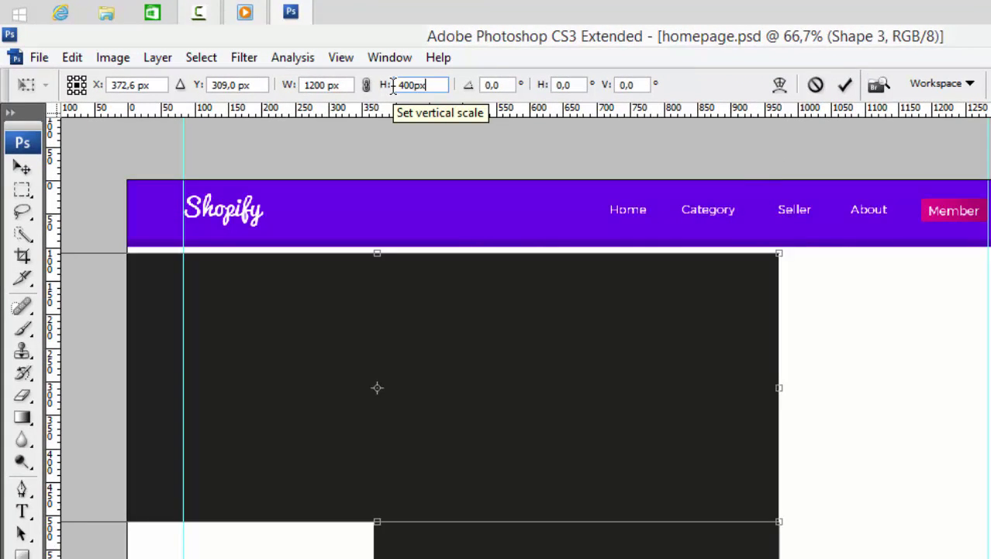
Step: Apply the resize and place the dark rectangle between the two vertical guides, directly beneath the header
left_click(23, 167)
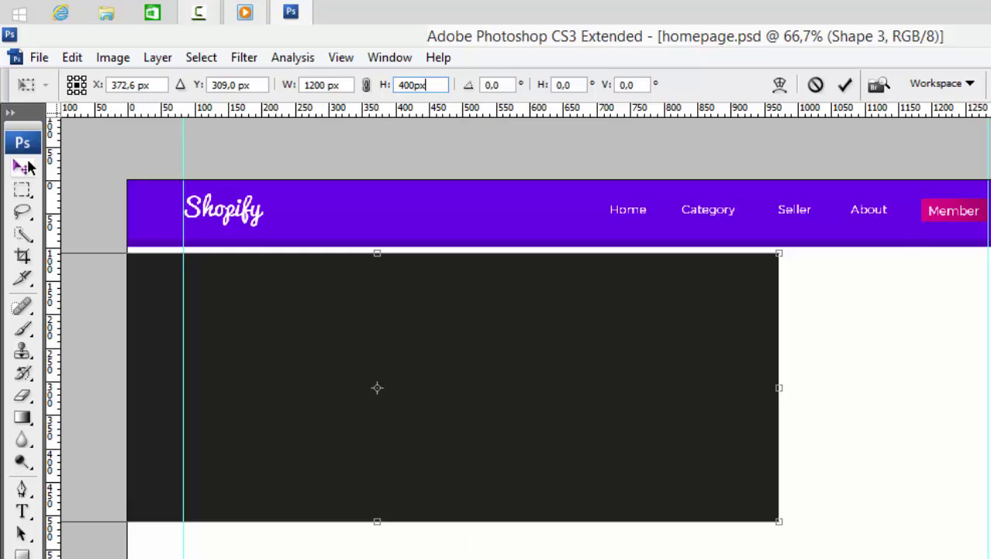
left_click(597, 330)
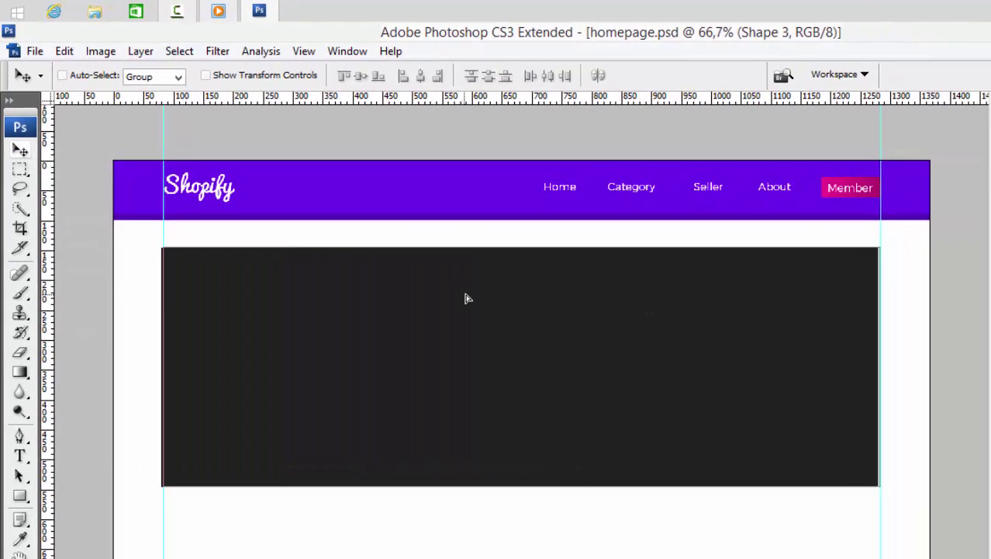
left_click_drag(470, 277, 464, 275)
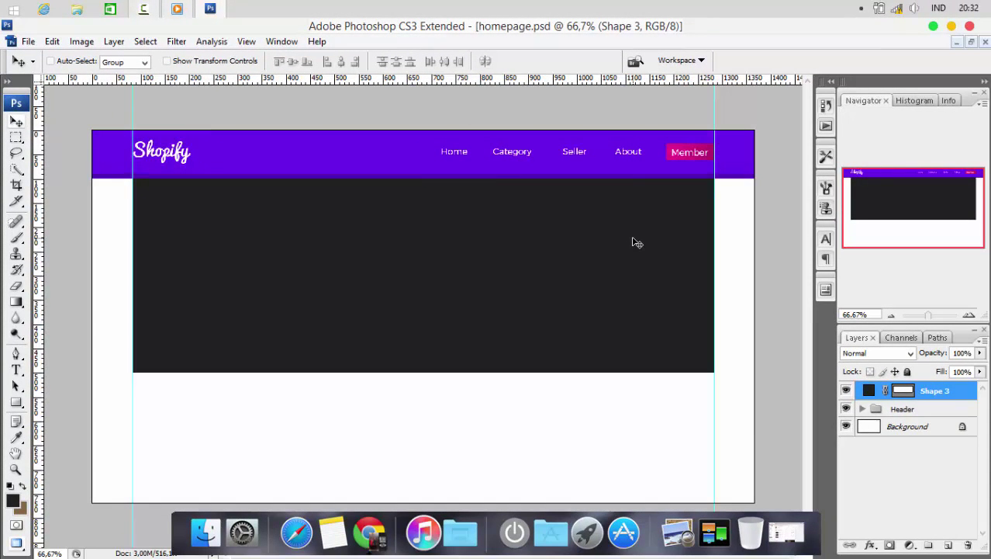
Step: Start opening an image file and go to the Pictures library folder
left_click(30, 43)
left_click(28, 70)
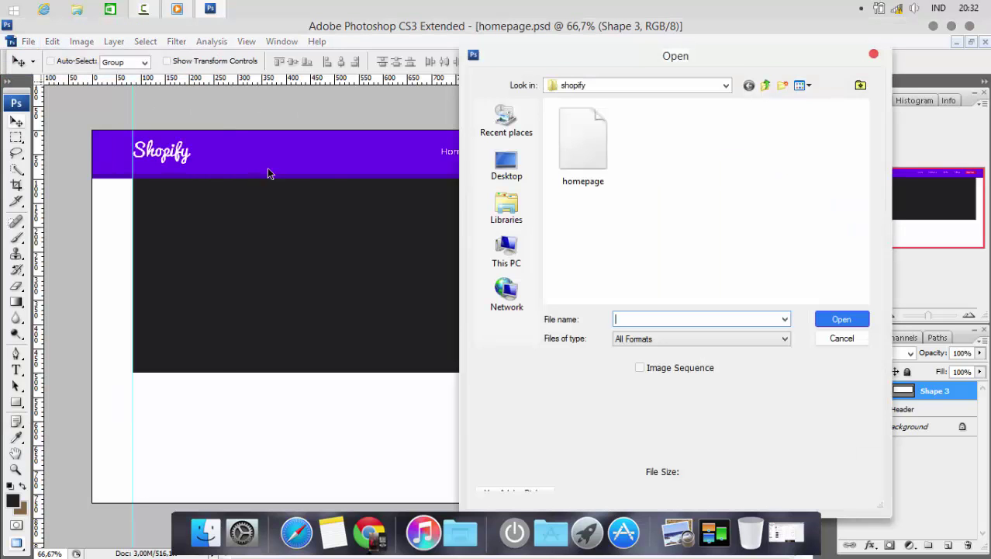
left_click(487, 205)
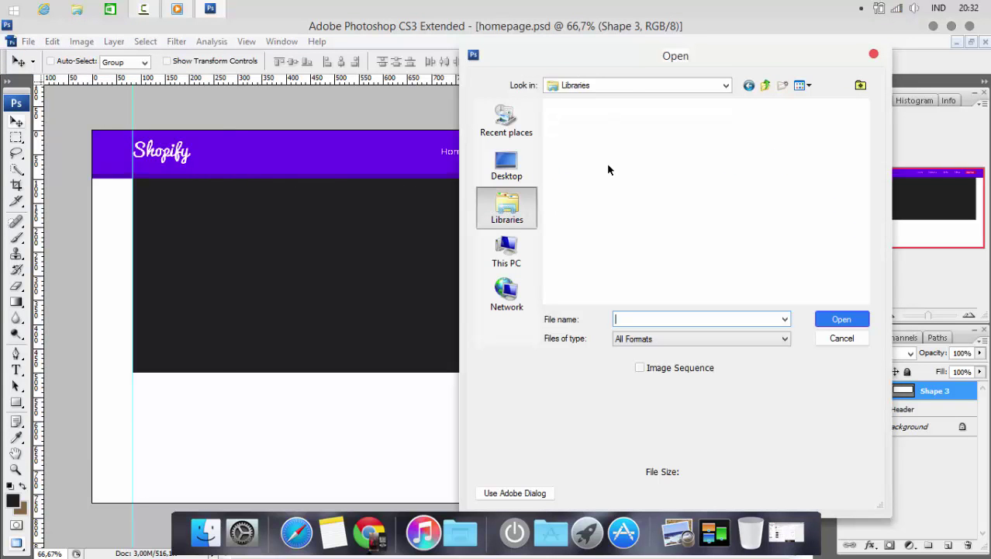
double_click(606, 163)
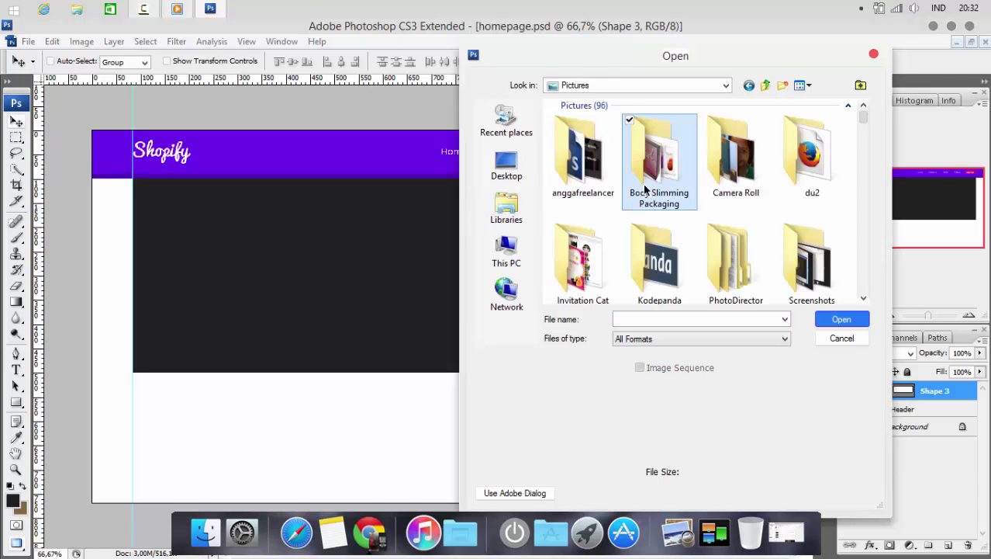
Step: Browse the image thumbnails in the Pictures folder for a photo to fill the banner rectangle
scroll(646, 198, "down", 2)
scroll(646, 198, "down", 4)
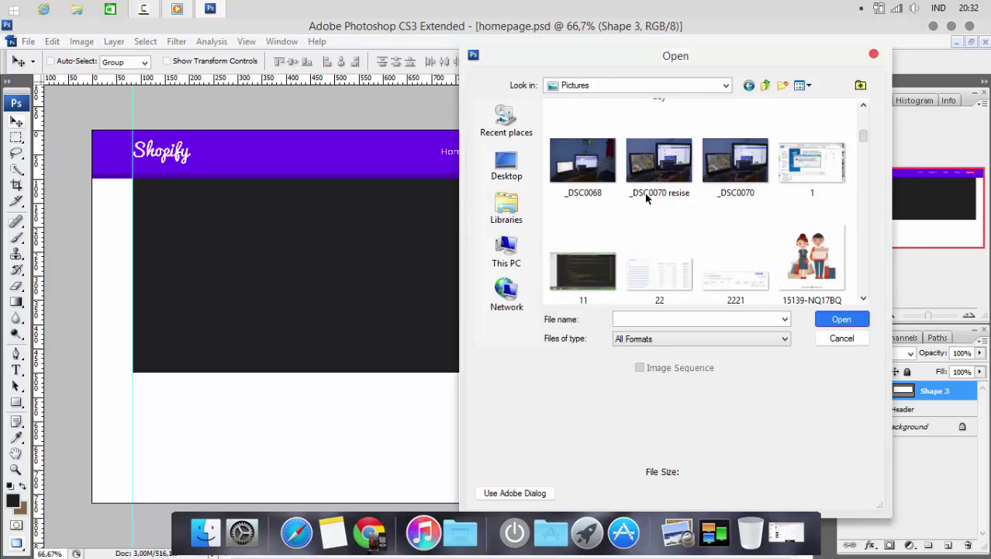
scroll(648, 200, "down", 2)
scroll(661, 205, "down", 2)
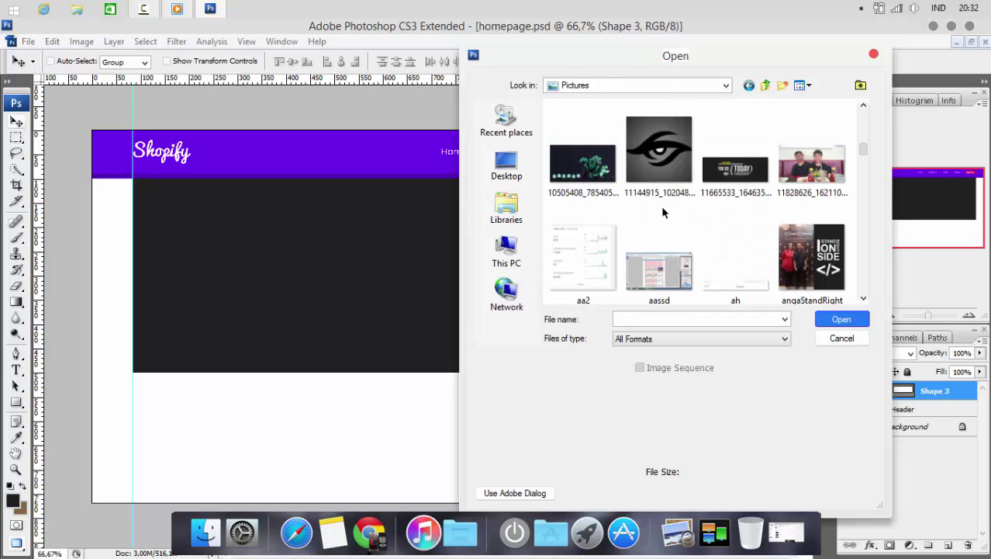
scroll(661, 206, "down", 5)
scroll(662, 209, "down", 4)
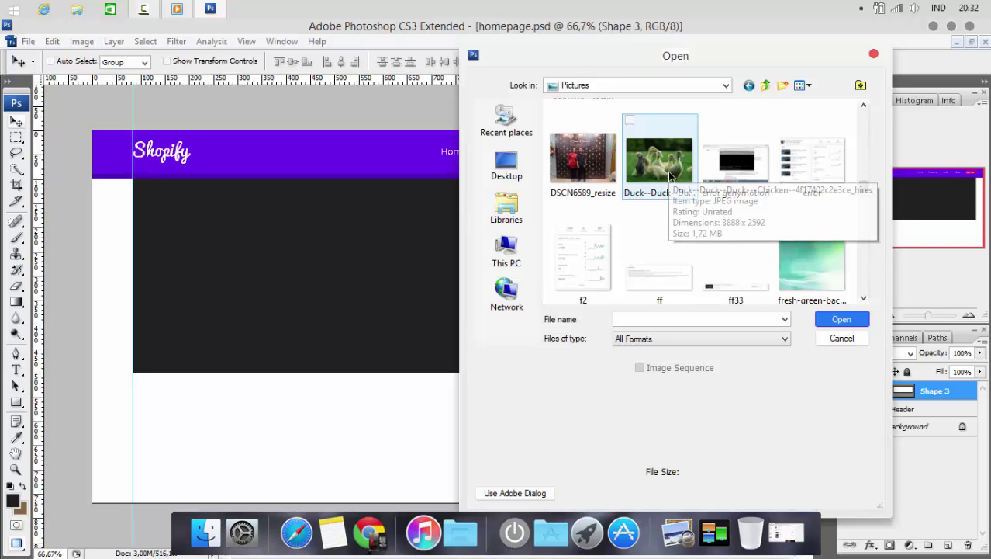
scroll(676, 192, "down", 8)
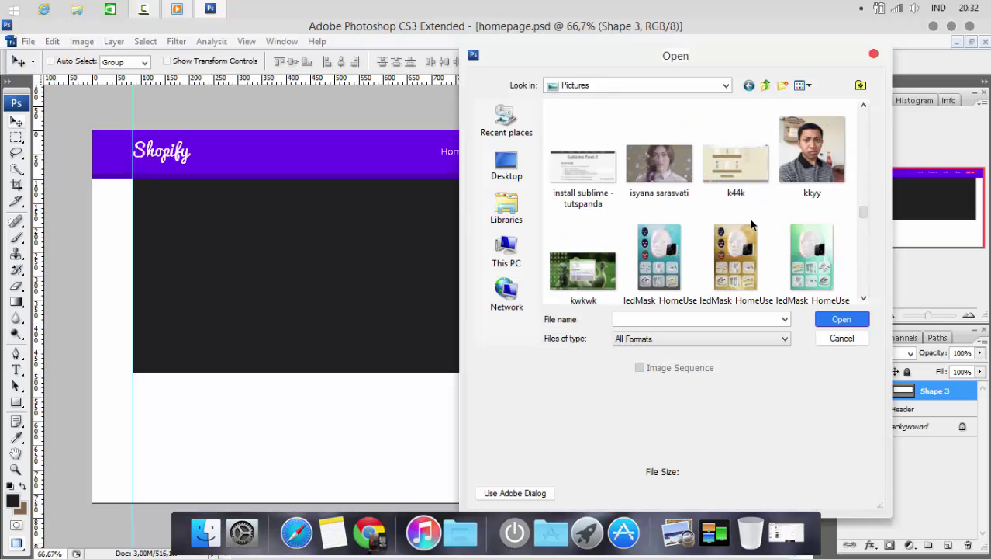
scroll(751, 225, "down", 3)
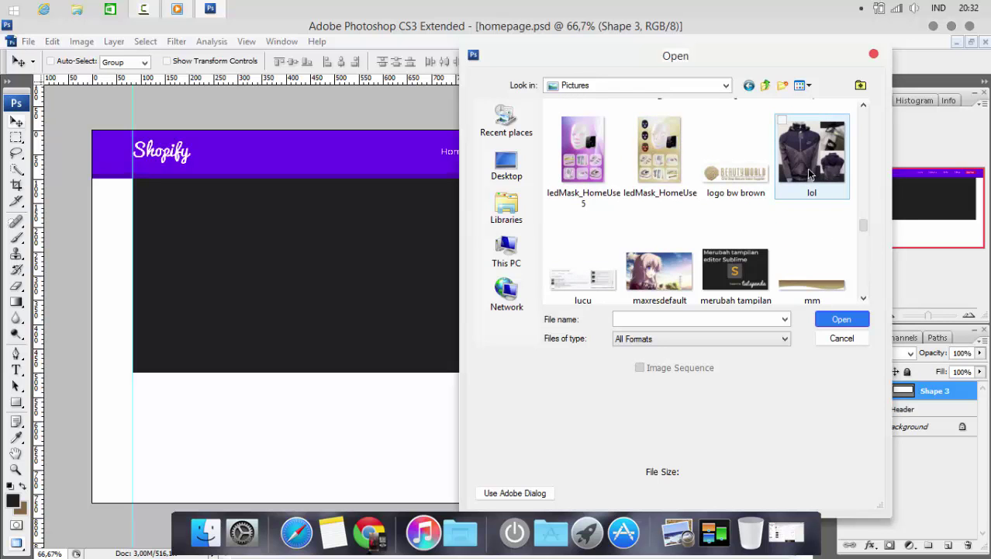
scroll(792, 194, "down", 3)
scroll(791, 194, "up", 15)
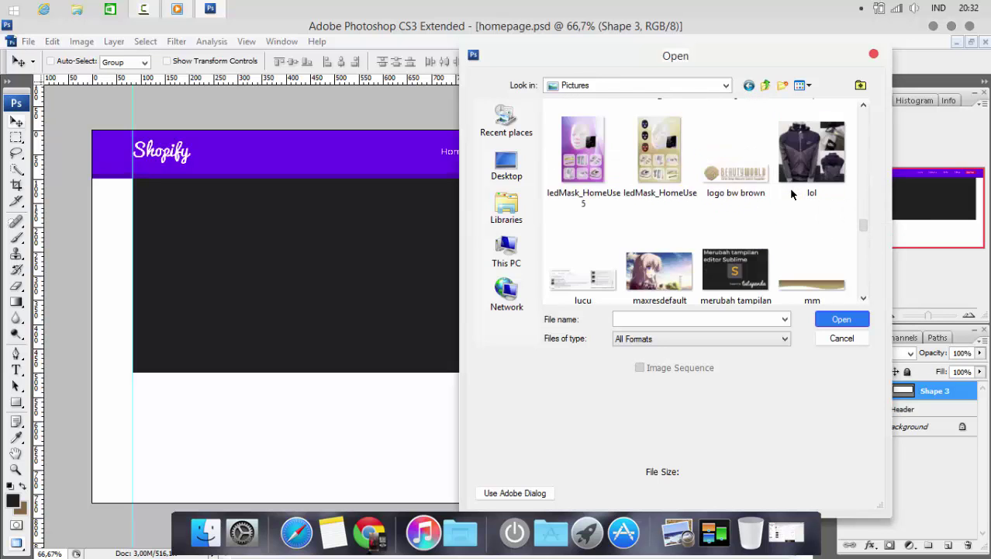
scroll(791, 194, "up", 10)
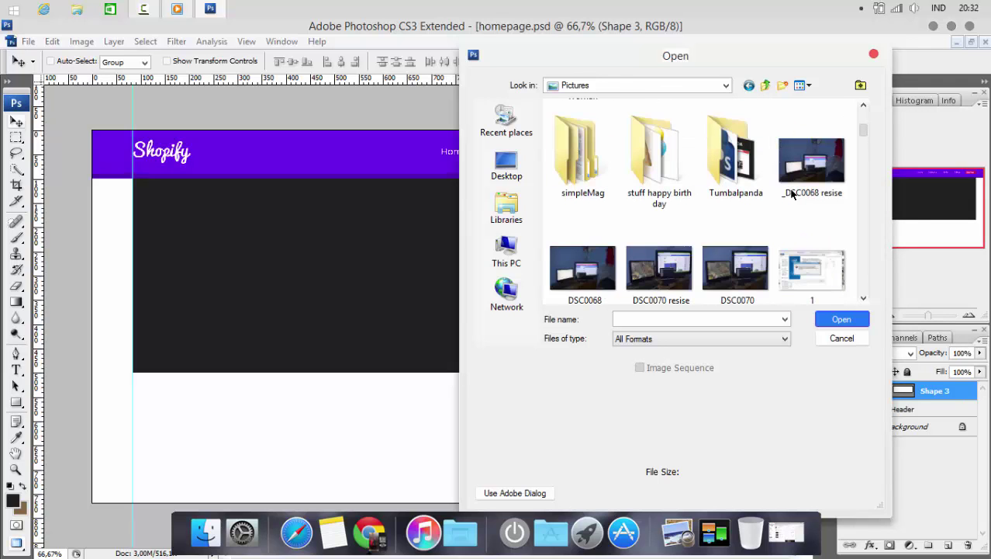
scroll(791, 194, "down", 1)
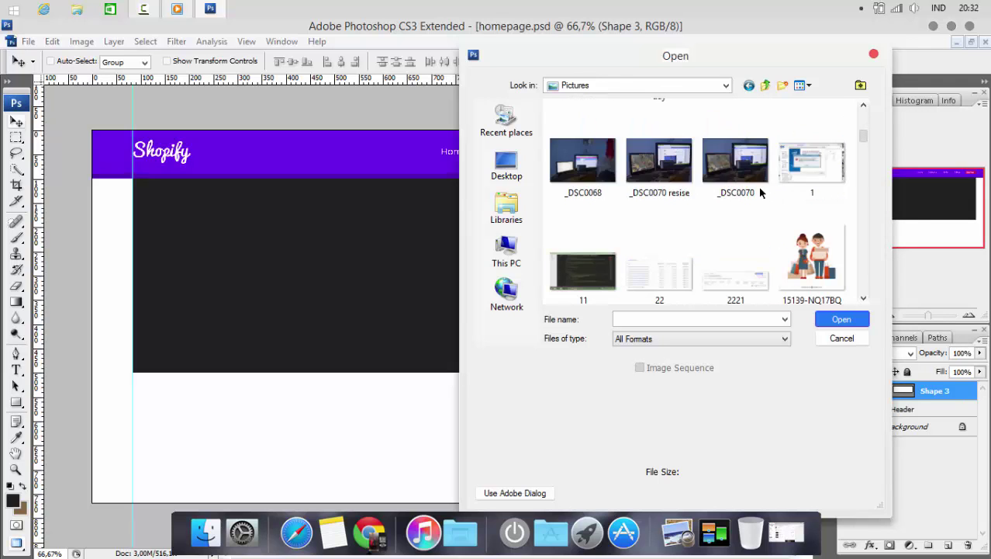
Step: Open the photo _DSC0068, using its embedded color profile
left_click(645, 174)
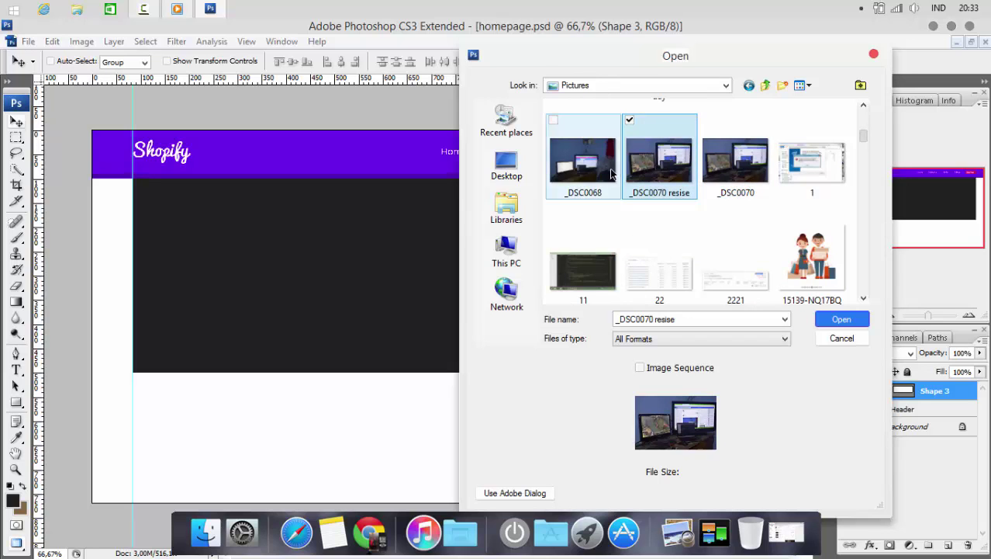
double_click(611, 172)
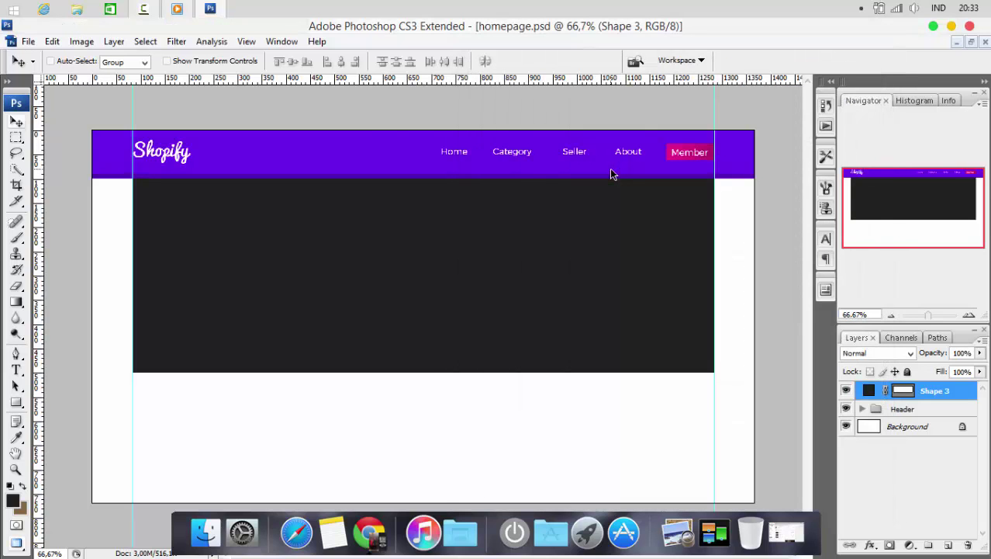
left_click(512, 231)
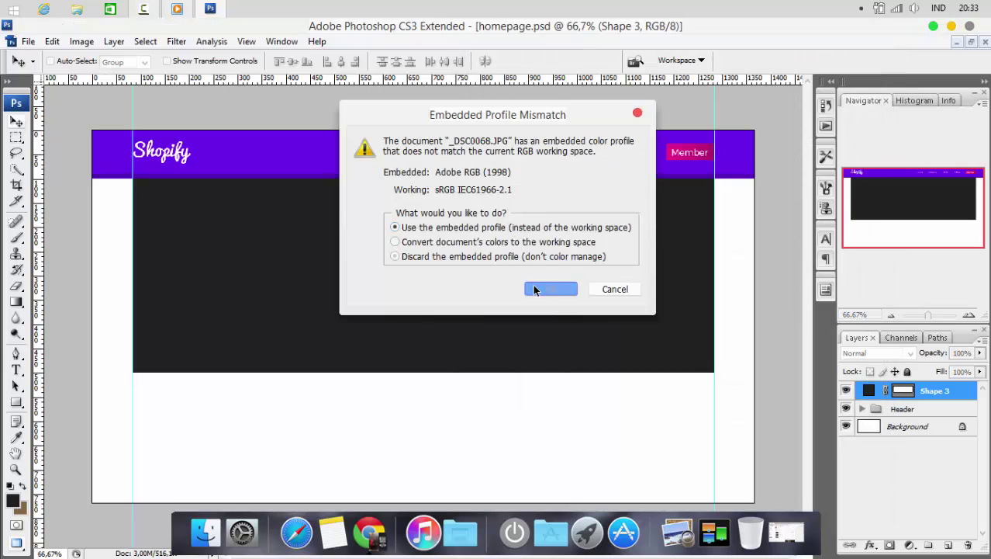
left_click(539, 288)
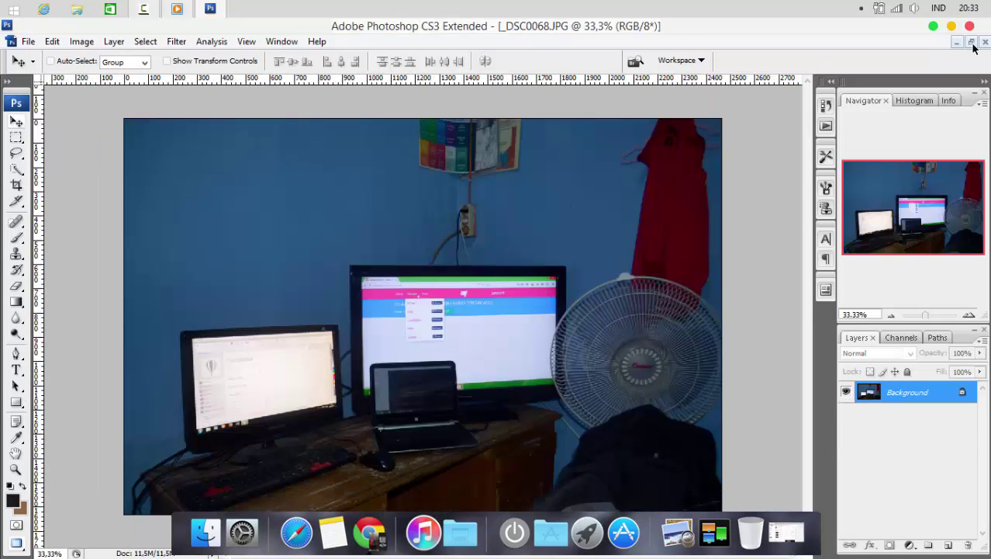
Step: Float the document windows side by side and copy the photo into homepage.psd as a new layer above the dark rectangle
left_click(972, 42)
left_click_drag(353, 101, 574, 101)
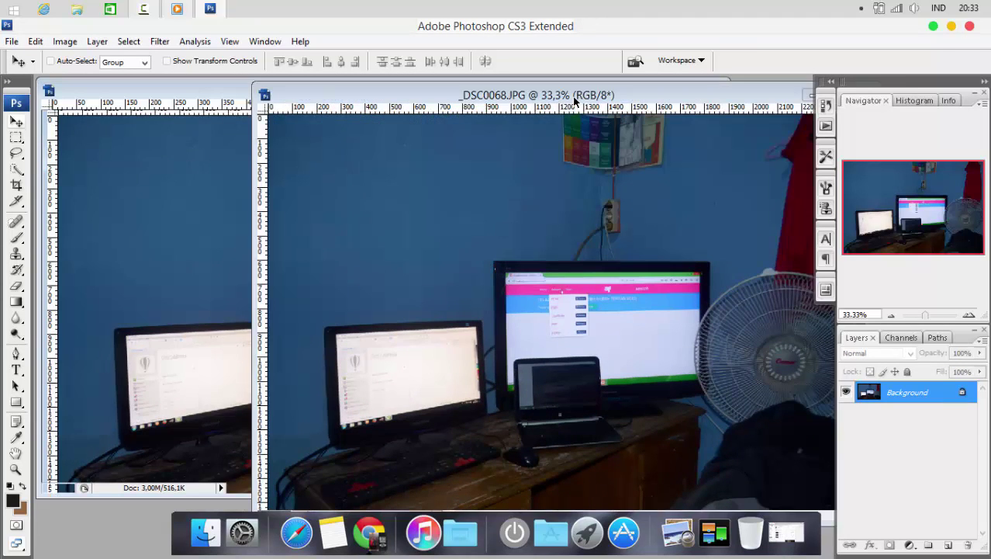
left_click_drag(509, 190, 215, 183)
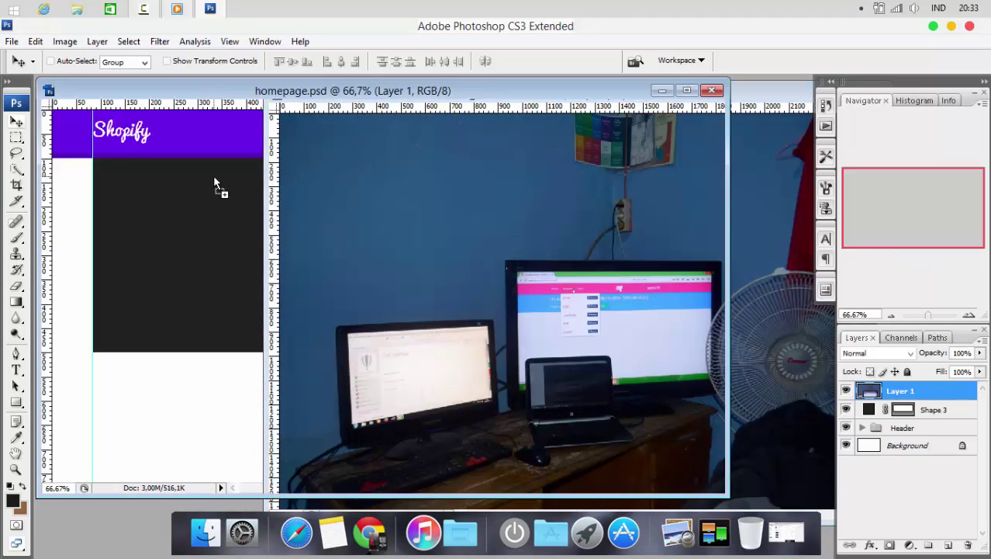
left_click(485, 94)
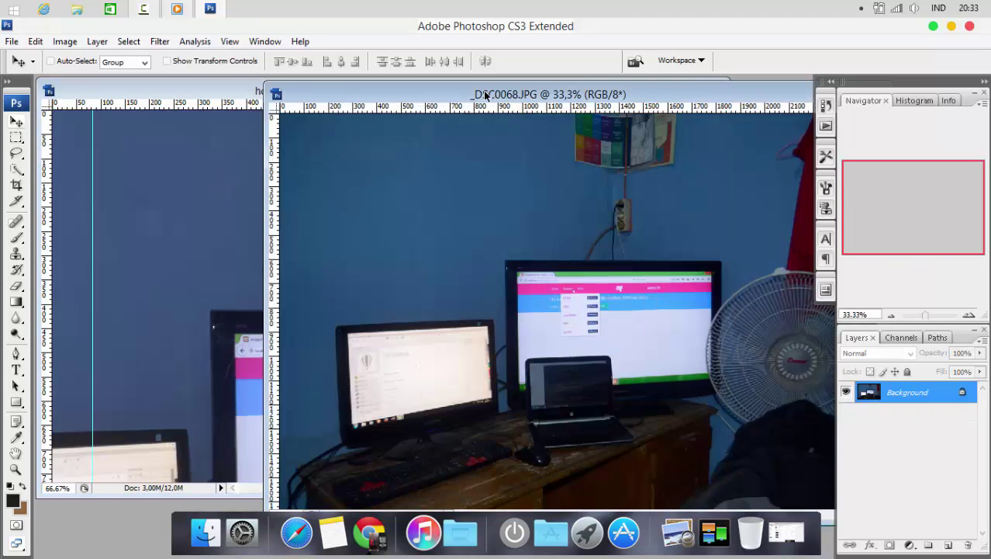
left_click_drag(483, 90, 251, 90)
Step: Return to homepage.psd and clip the photo layer to the dark rectangle with a clipping mask
left_click(655, 232)
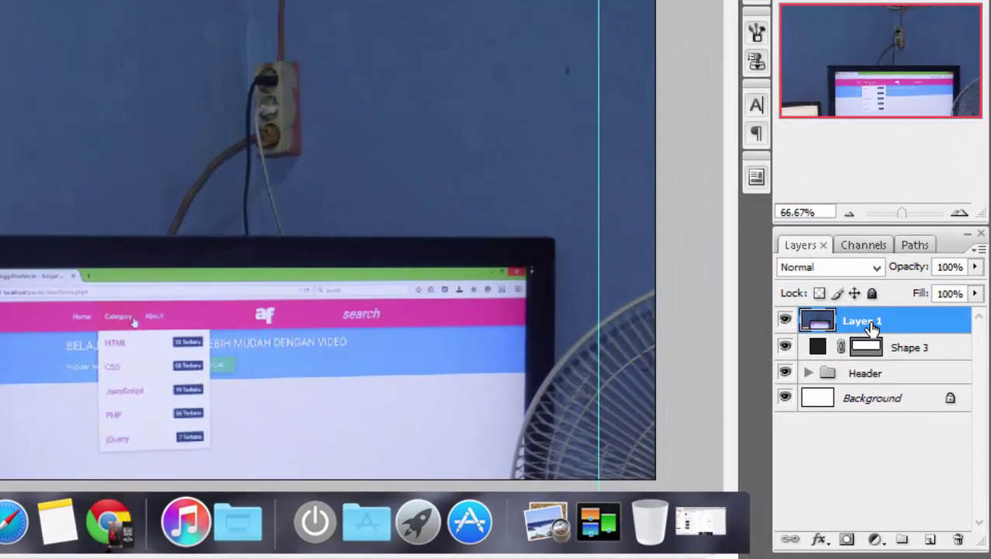
right_click(873, 328)
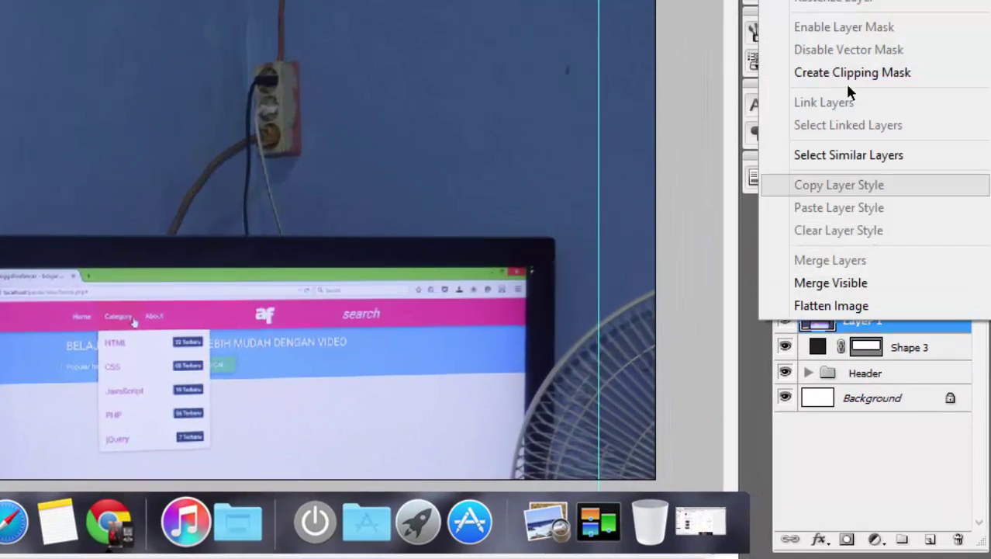
left_click(844, 78)
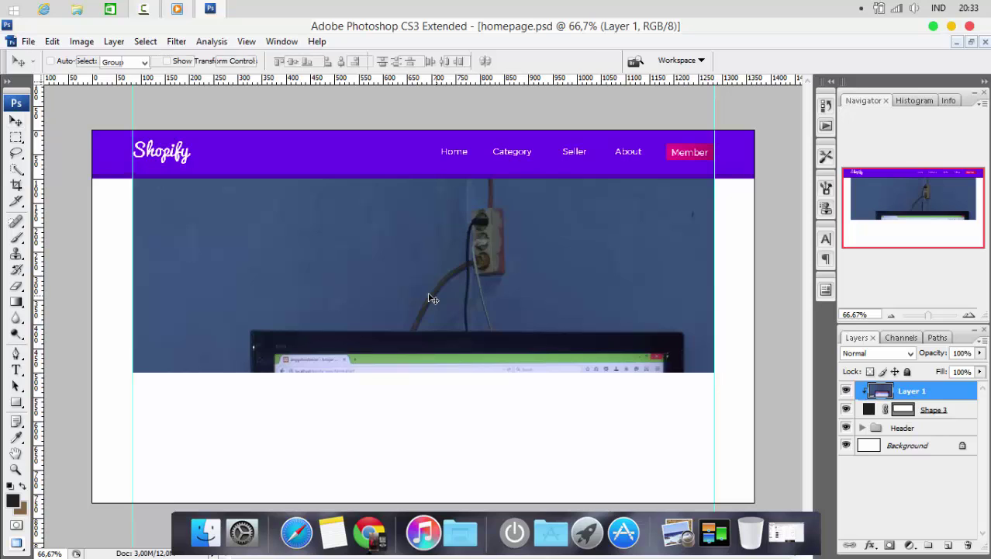
Step: Scale the clipped photo layer proportionally to about 50.3% and position it so both monitors, the laptop and the fan fill the banner
key("ctrl+t")
left_click_drag(609, 335, 619, 234)
left_click_drag(673, 217, 675, 215)
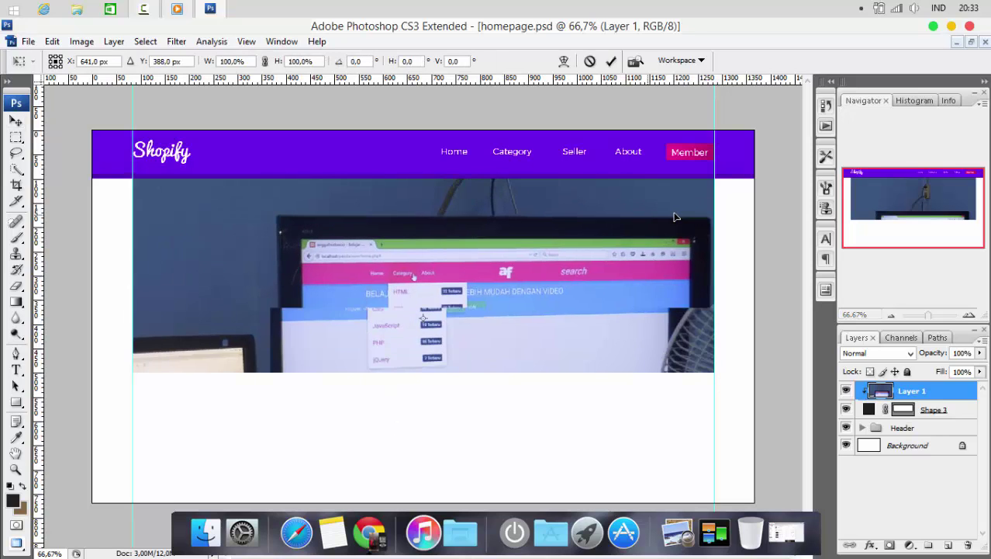
left_click_drag(283, 263, 403, 229)
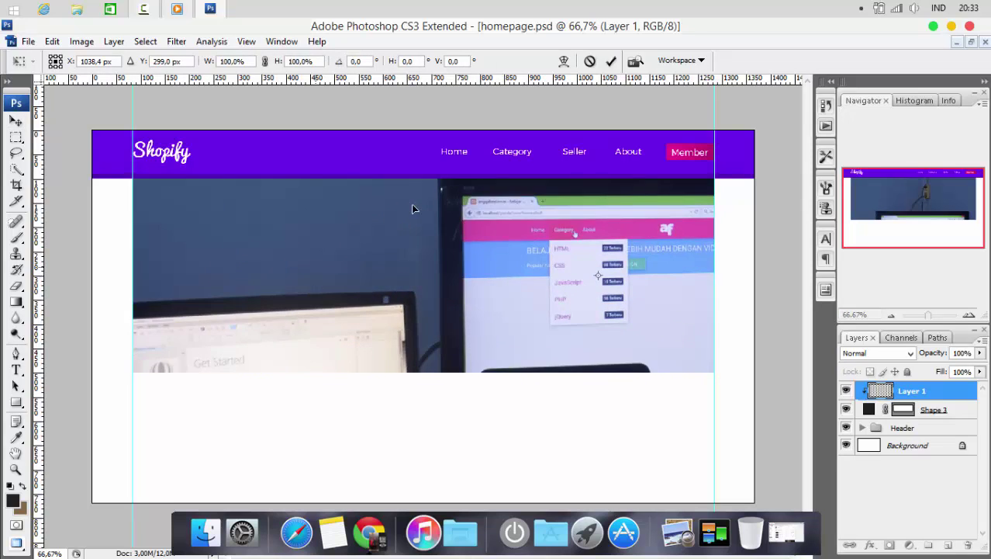
left_click_drag(225, 353, 329, 217)
left_click_drag(91, 535, 482, 314)
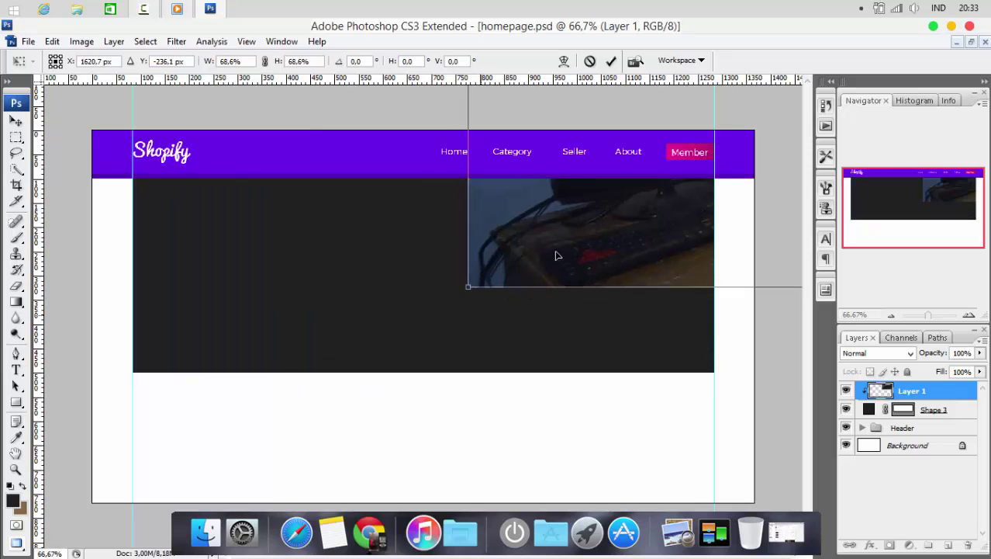
left_click_drag(469, 296, 221, 372)
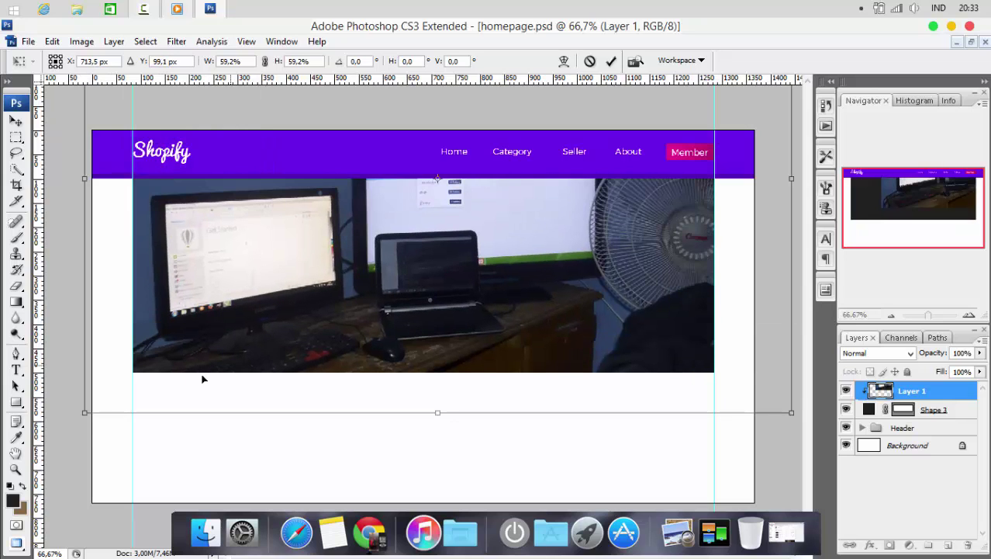
left_click_drag(81, 416, 264, 331)
left_click_drag(314, 257, 175, 349)
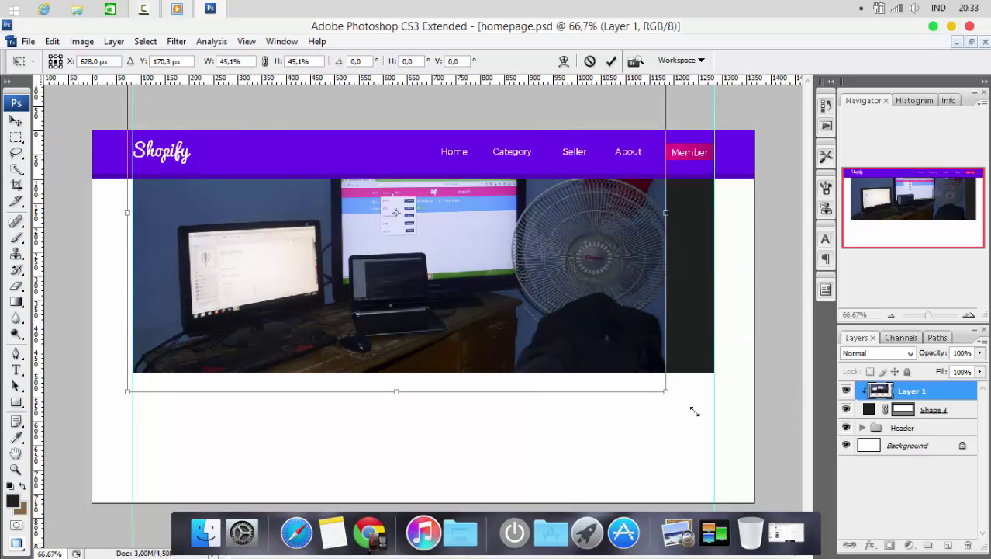
left_click_drag(695, 412, 729, 433)
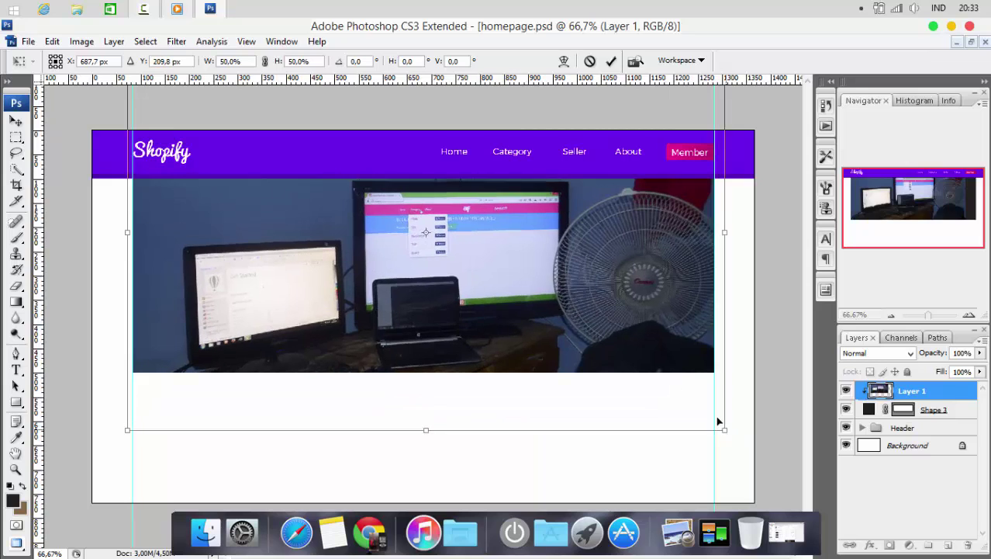
mouse_move(574, 312)
left_mouse_down()
mouse_move(574, 304)
mouse_move(576, 318)
left_mouse_up()
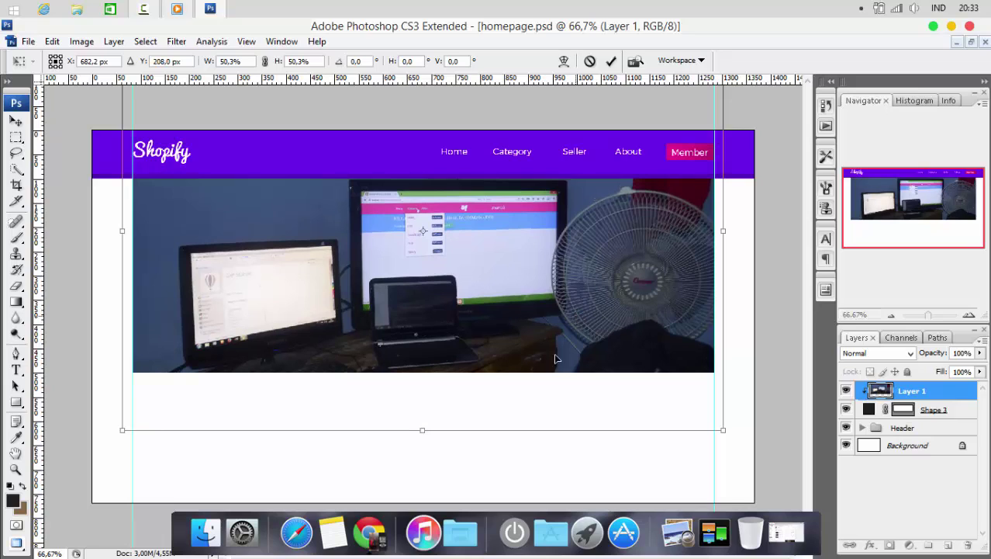
left_click(612, 62)
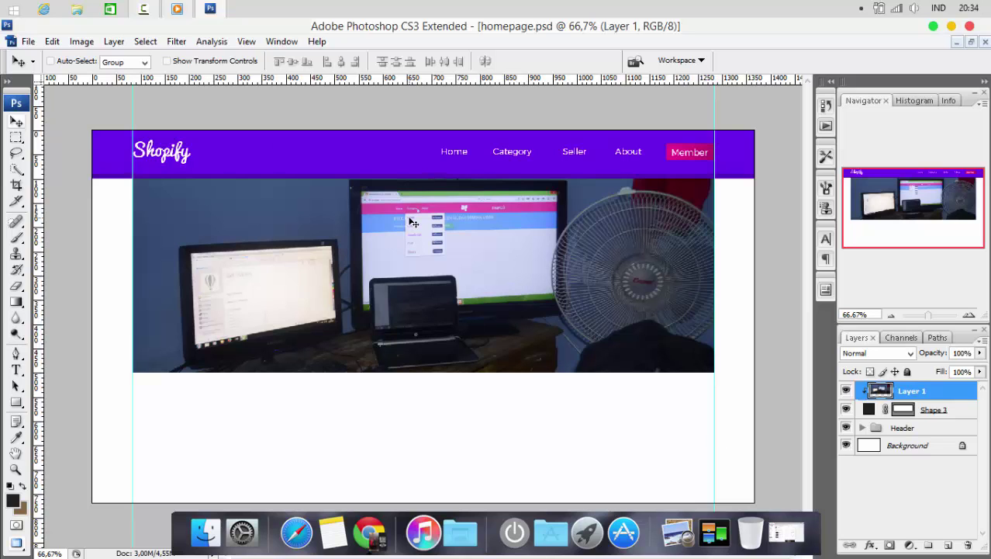
key("ctrl+plus")
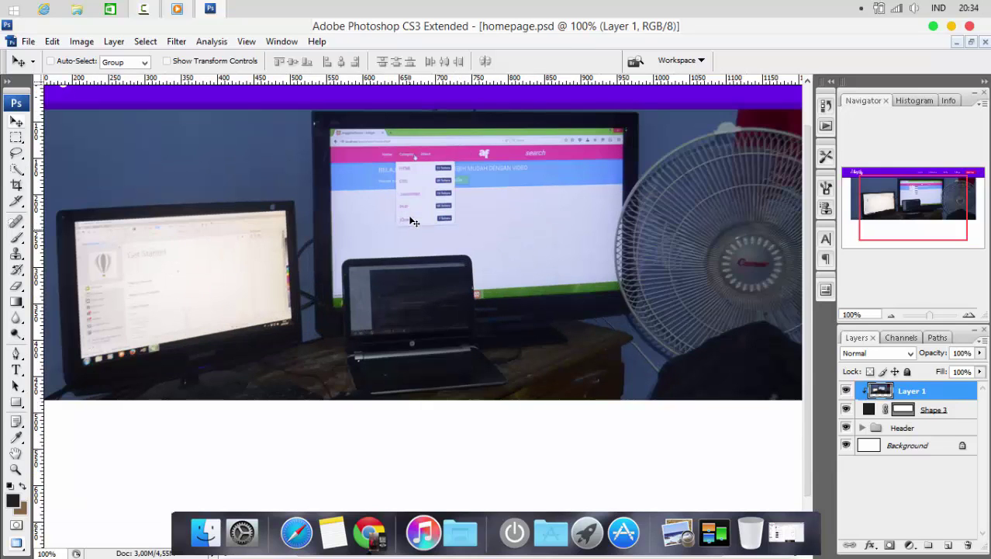
scroll(403, 329, "up", 1)
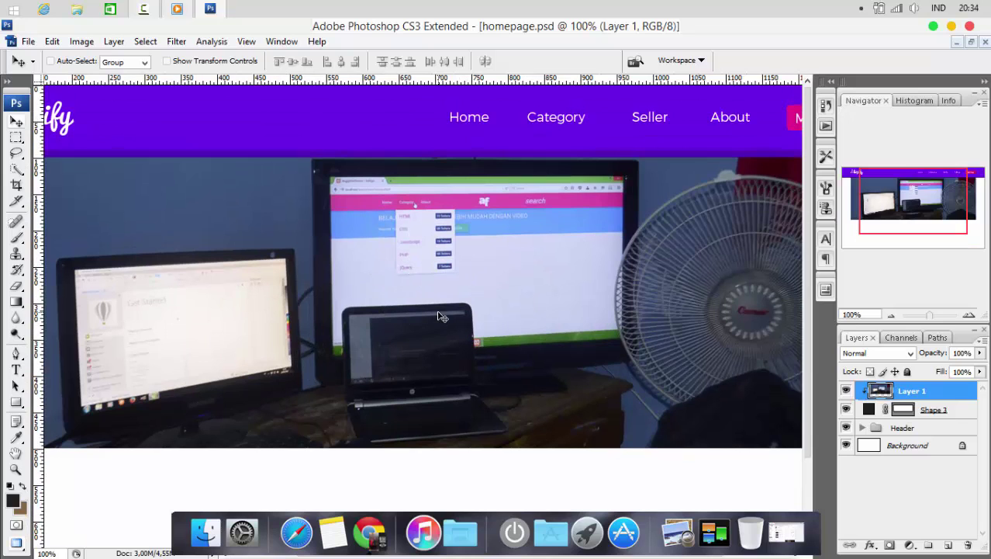
scroll(441, 316, "down", 1)
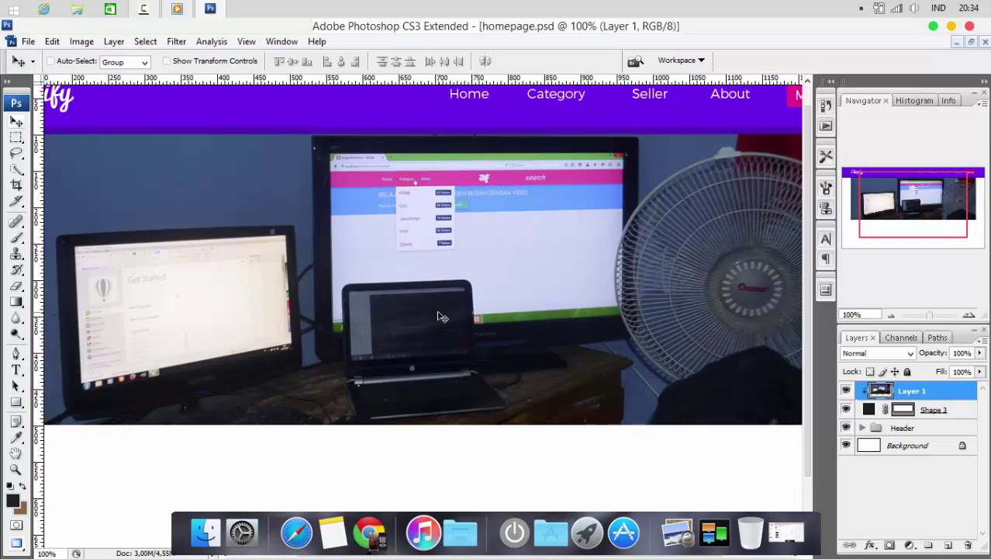
key("ctrl+minus")
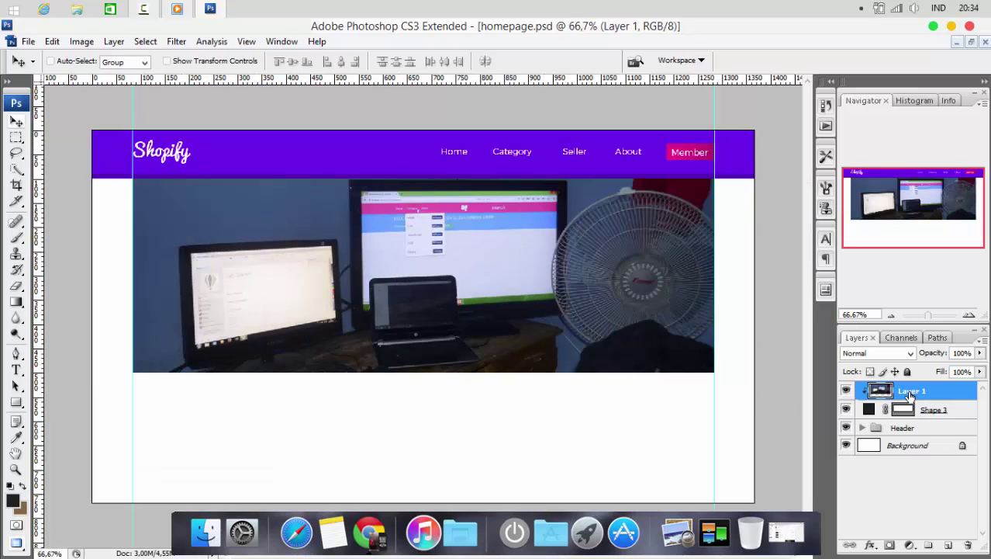
Step: Add a Color Overlay effect to the photo layer in black (#000000) with Normal blend mode and 60% opacity
left_click(870, 545)
left_click(909, 479)
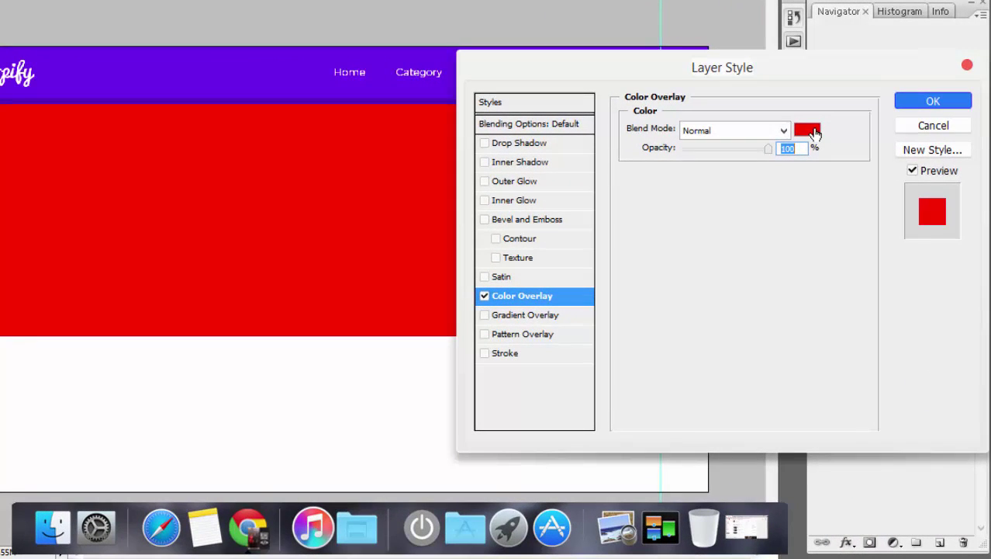
left_click(807, 129)
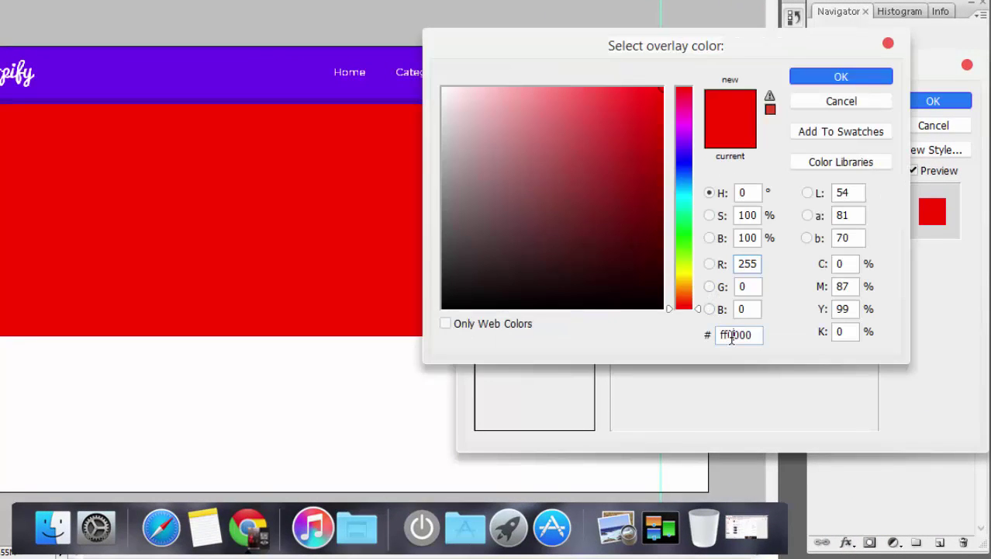
double_click(733, 334)
left_click_drag(529, 208, 396, 354)
double_click(745, 334)
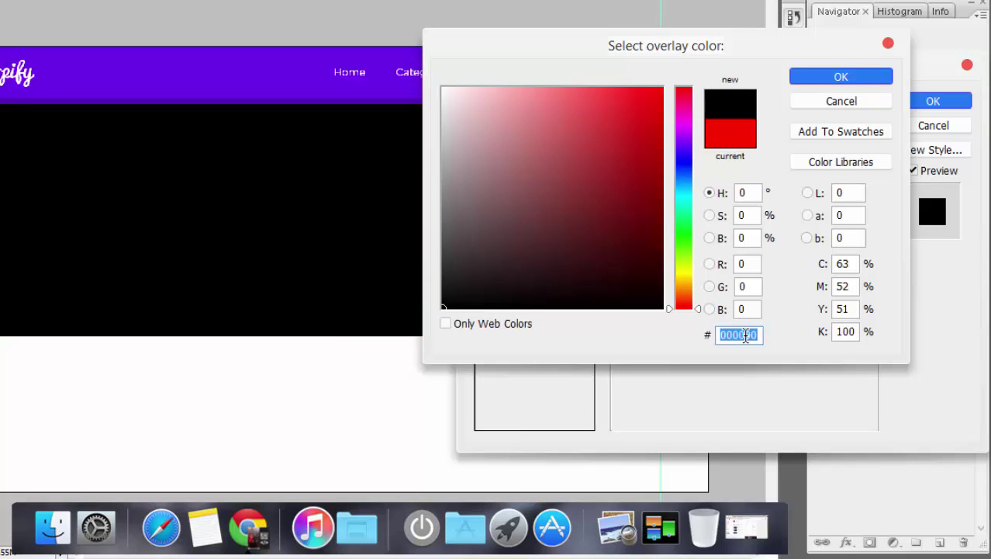
key("Return")
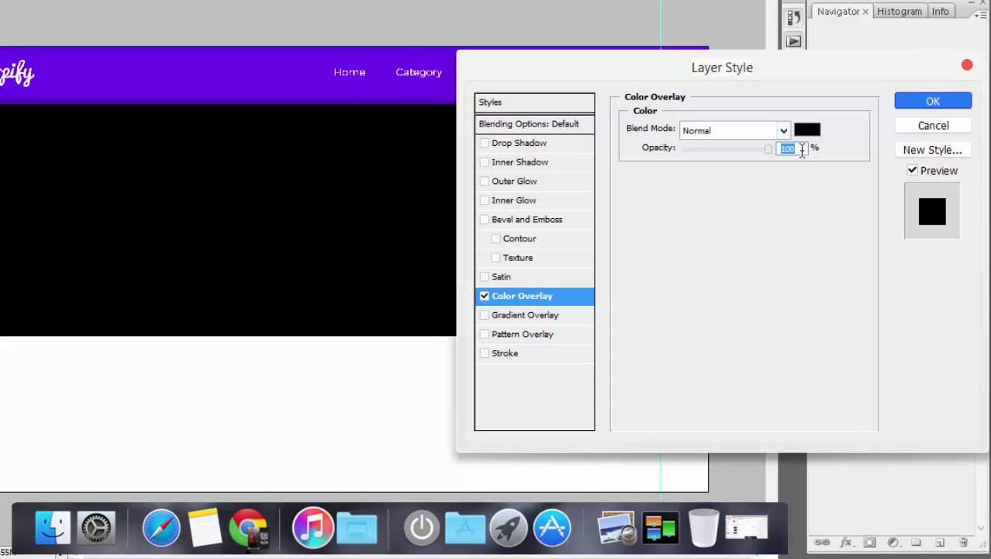
type("7")
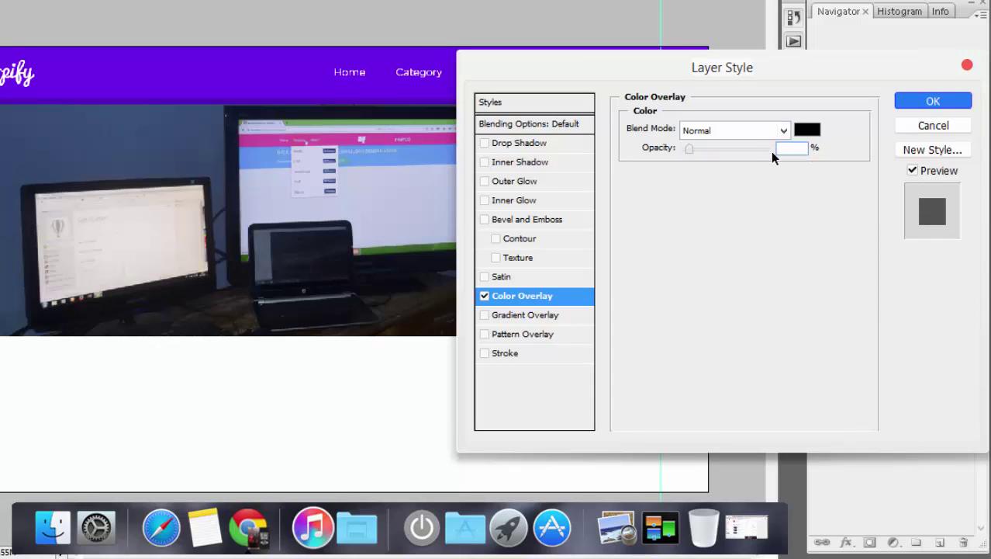
type("0")
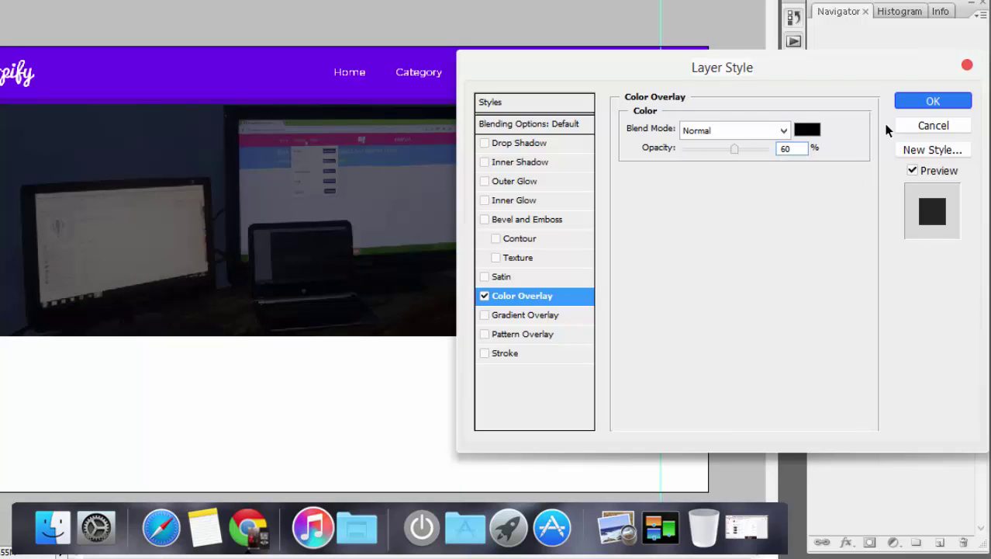
left_click(931, 101)
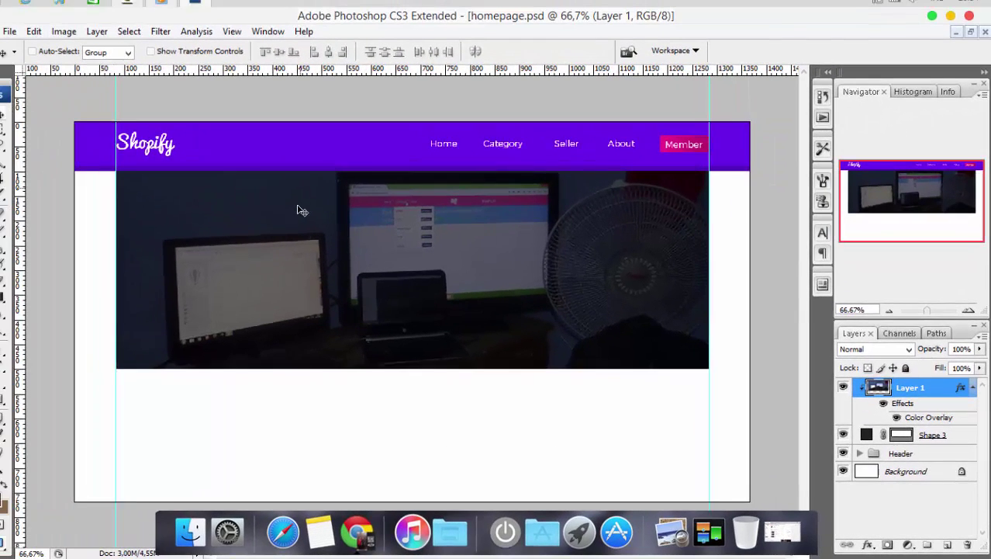
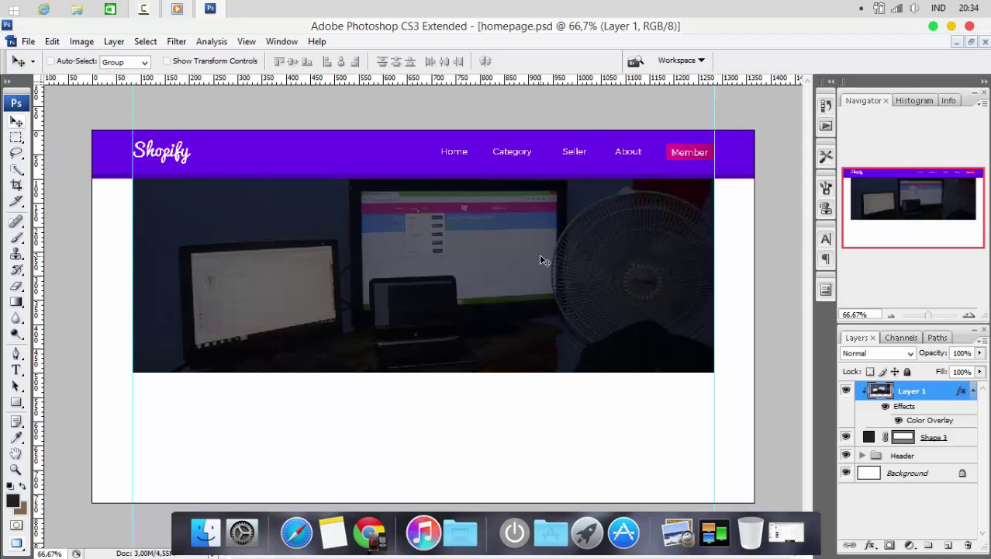
Step: Add the heading text "MENJUAL SEPERANGKAT ALAT DESIGN" over the darkened banner photo
left_click(16, 371)
left_click(208, 259)
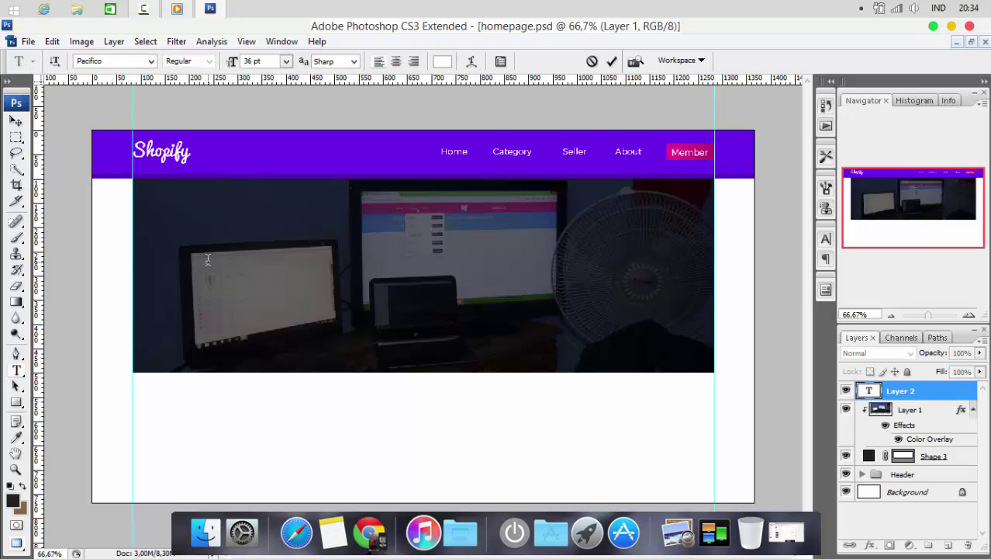
type("MEN JU")
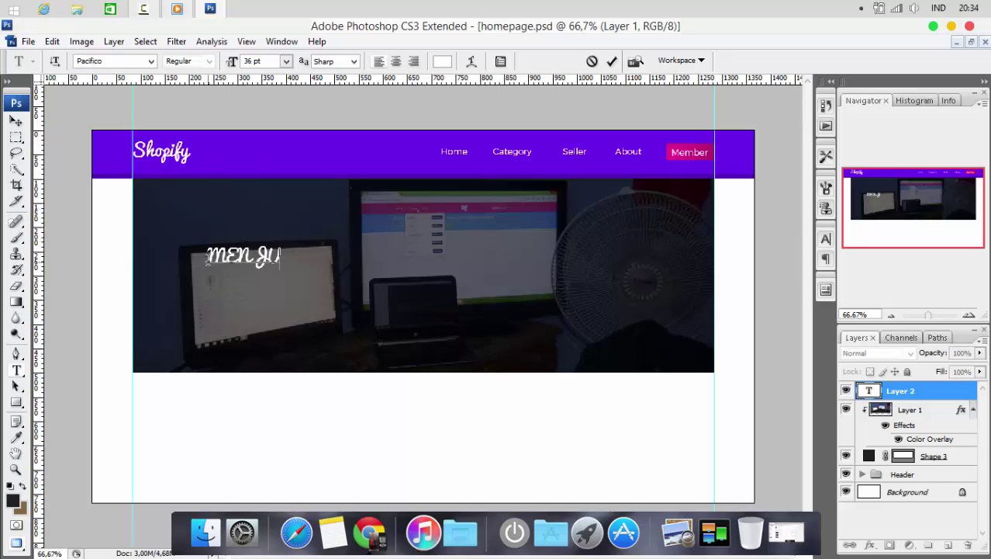
type("AL SEPERAN")
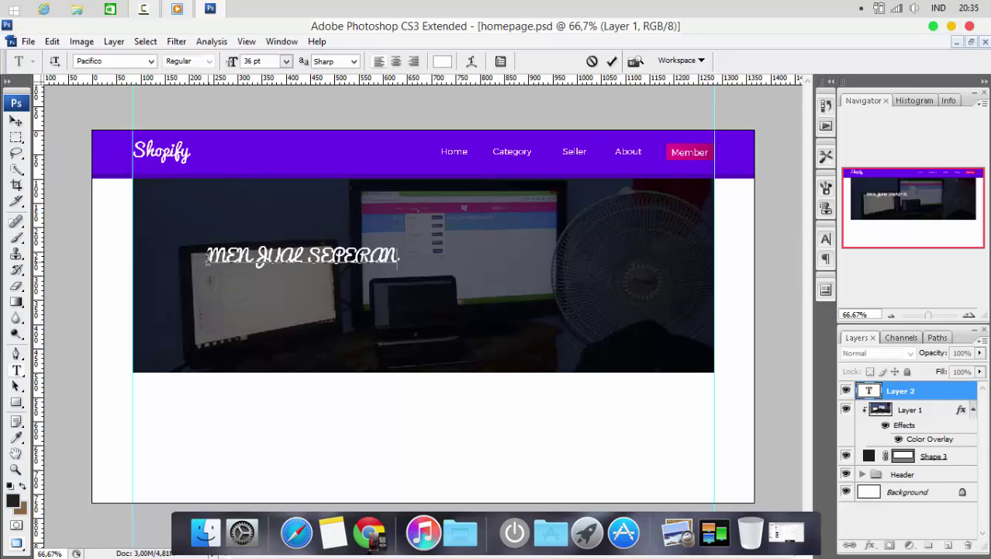
type("GKAT ALAT DESIGN")
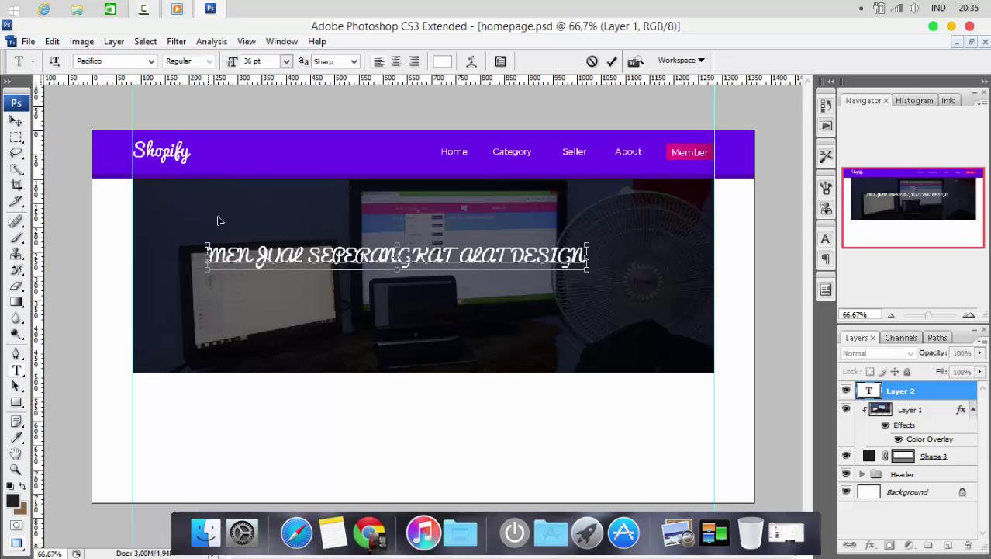
Step: Format the whole banner heading in Montserrat Bold at 48 pt and commit the text
key("ctrl+a")
left_click(131, 62)
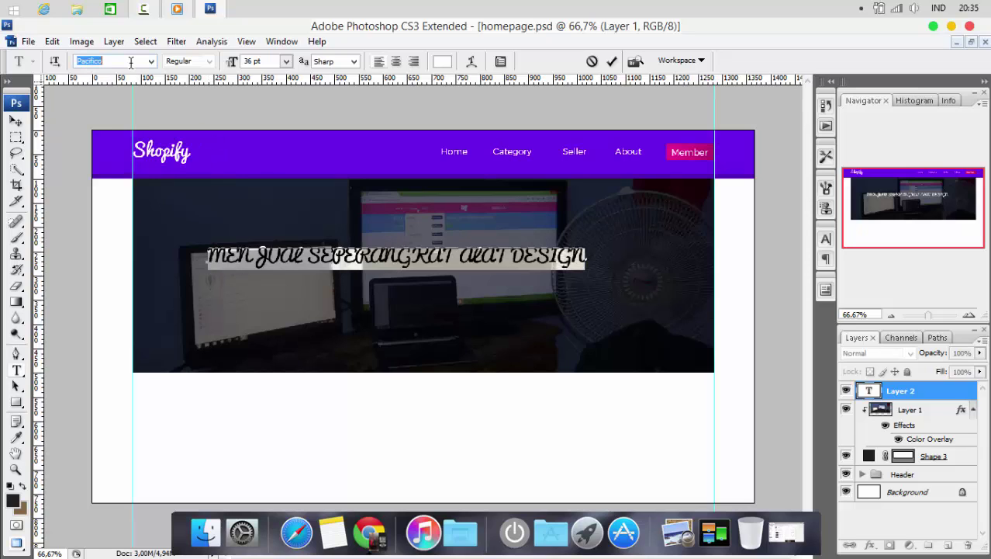
type("Montserrat")
key("Return")
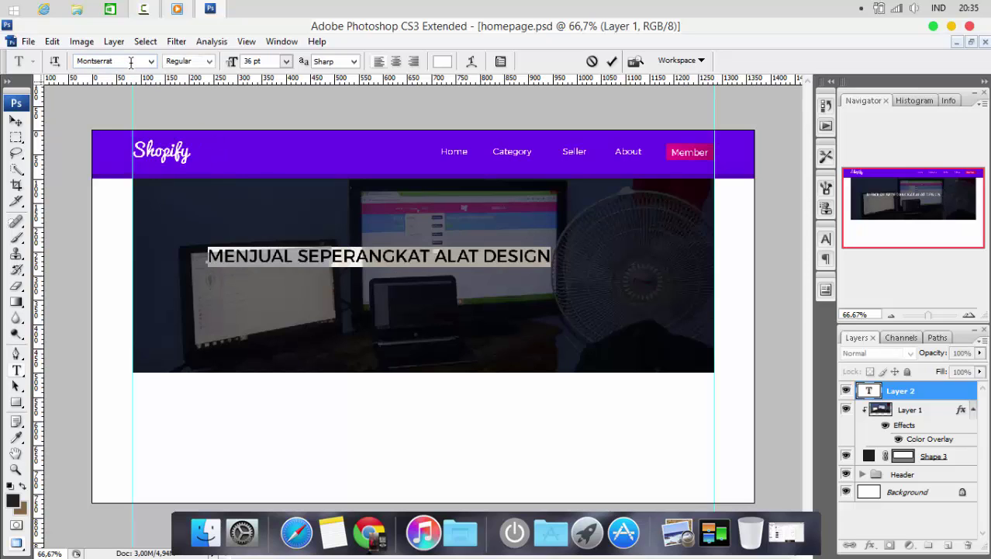
left_click(208, 61)
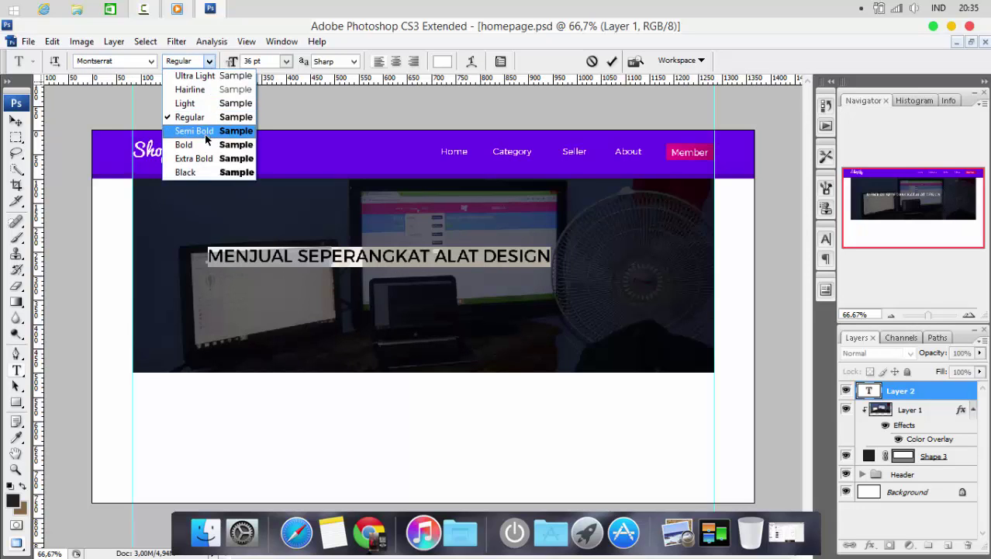
left_click(200, 146)
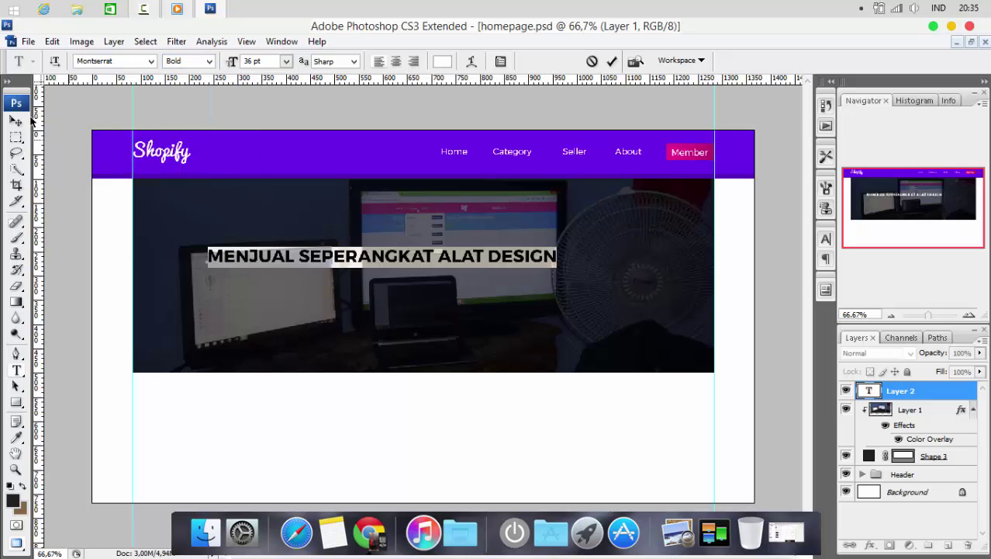
left_click(287, 65)
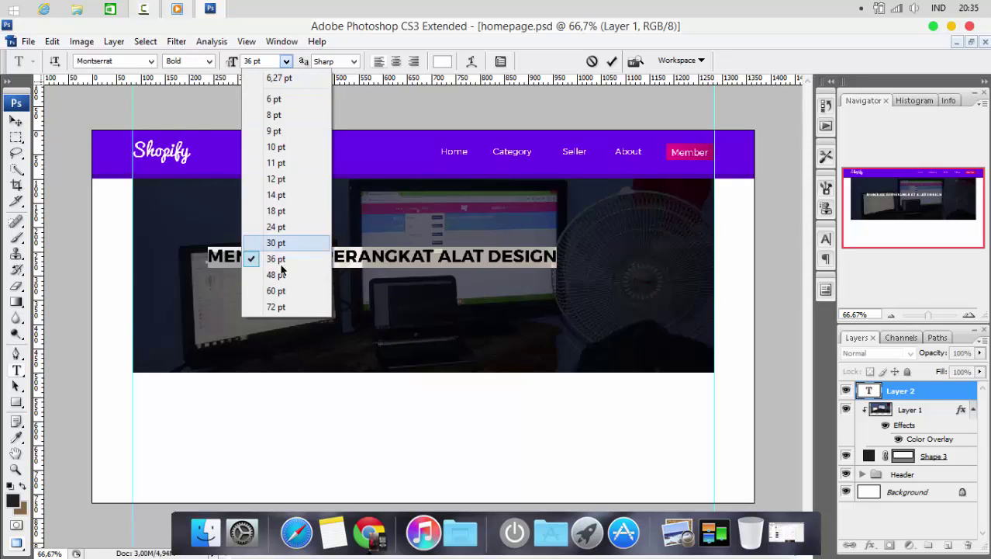
left_click(268, 273)
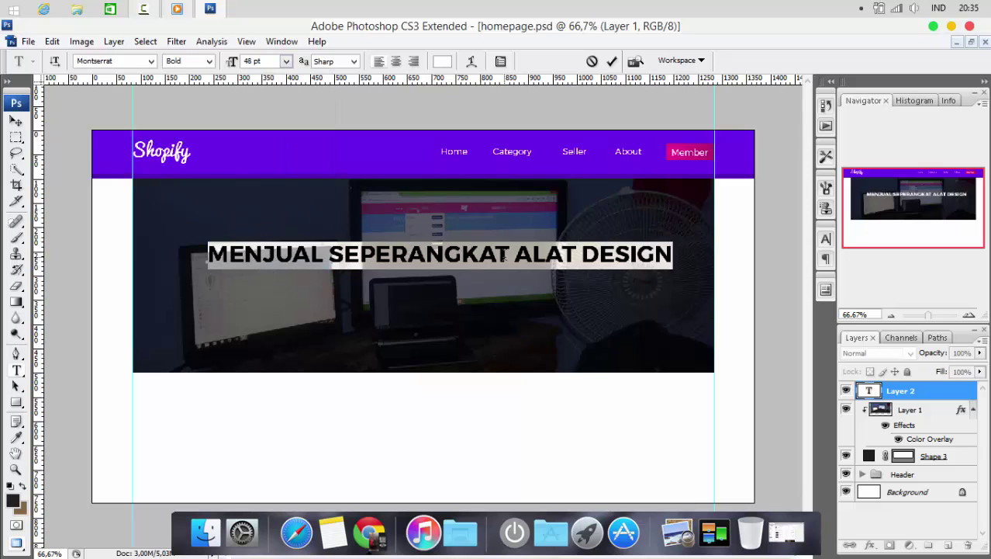
left_click(16, 122)
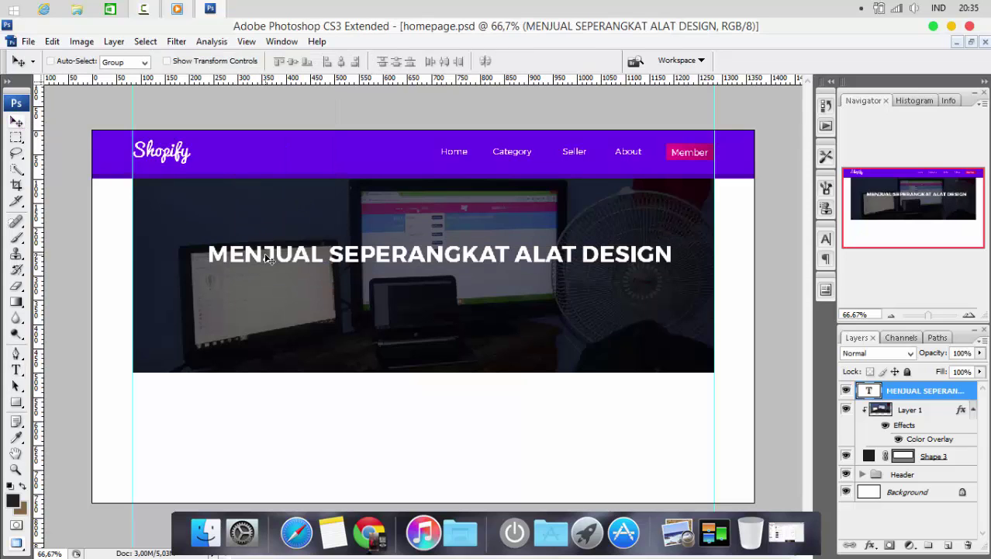
Step: Move the banner heading sideways so it starts just inside the banner's left edge
key("ctrl+plus")
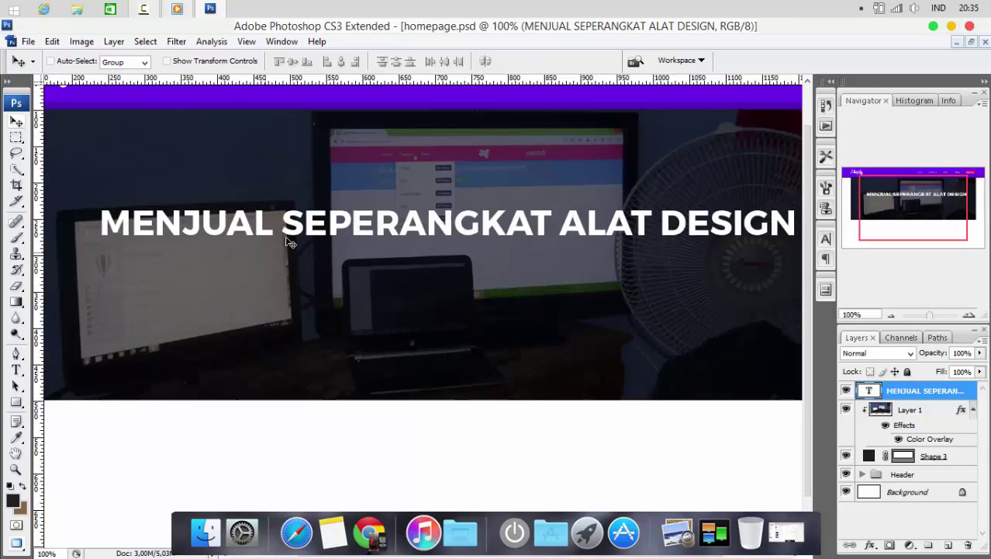
scroll(394, 381, "up", 1)
scroll(388, 369, "left", 4)
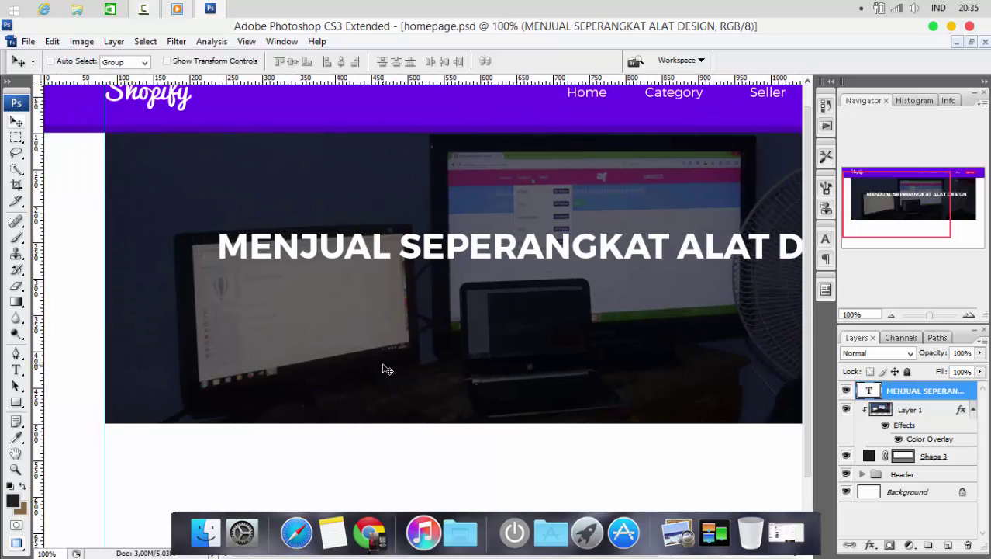
scroll(387, 370, "up", 1)
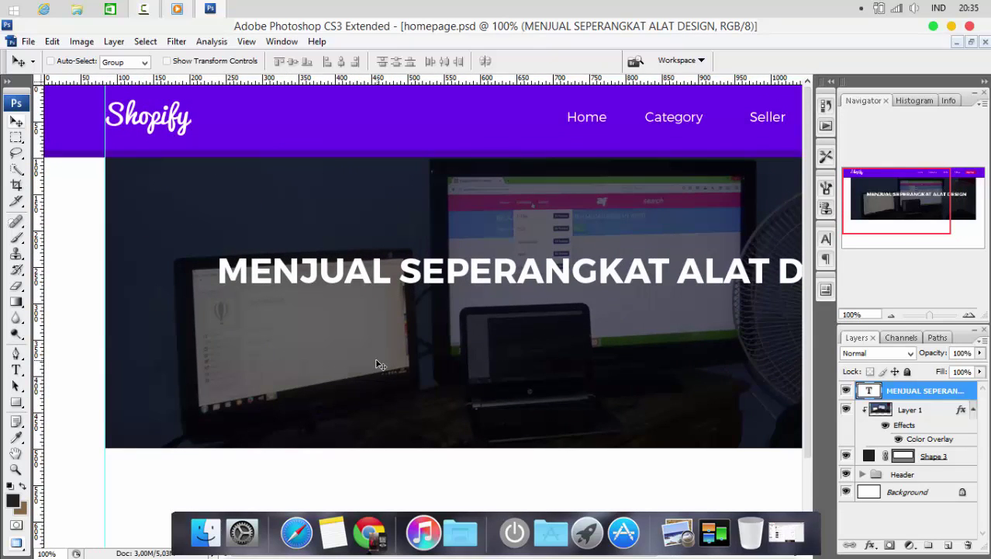
left_click_drag(392, 287, 287, 281)
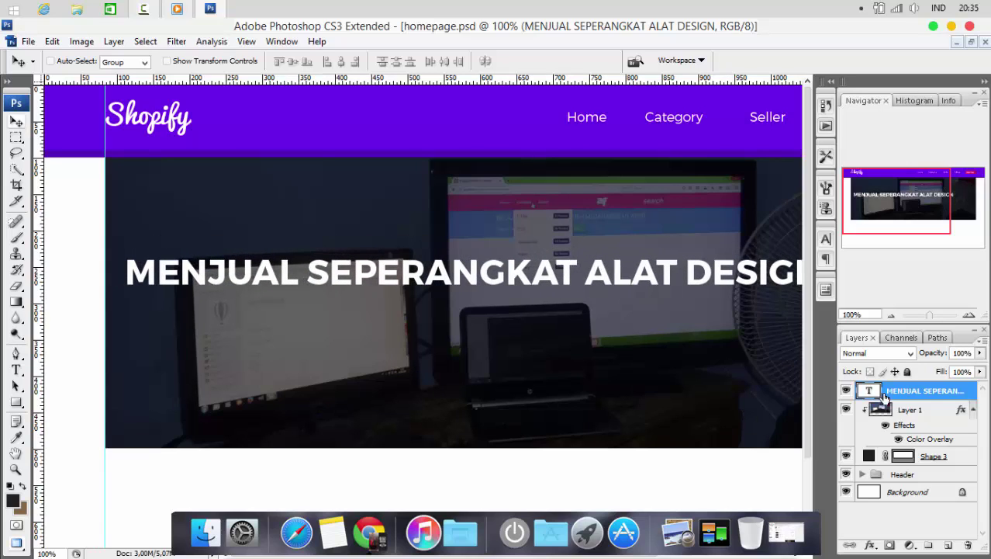
Step: Duplicate the banner heading just below itself and replace the copy's text with "Perangkat design siap tempur di bandrol dengan murah ayo beli kapan lagi."
key("ctrl+j")
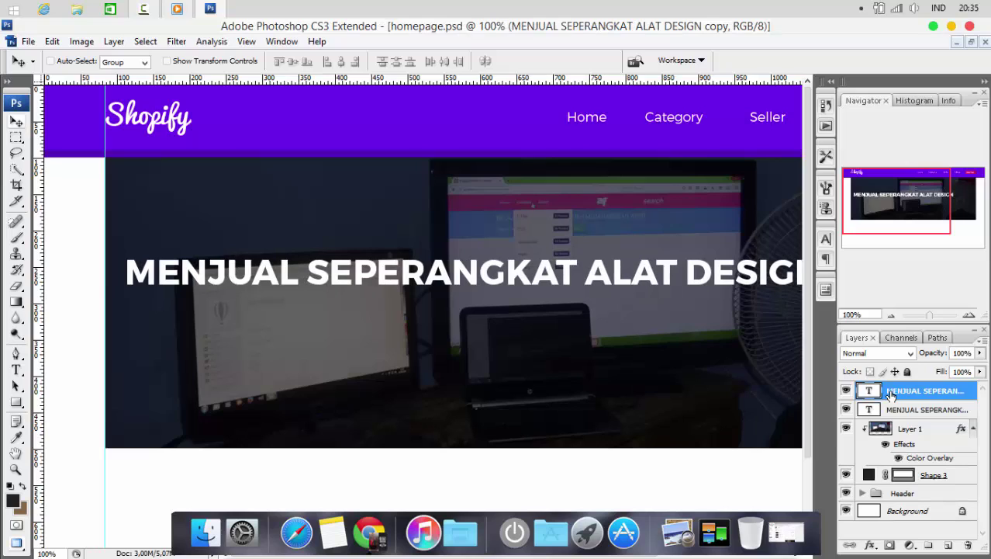
left_click_drag(393, 280, 393, 314)
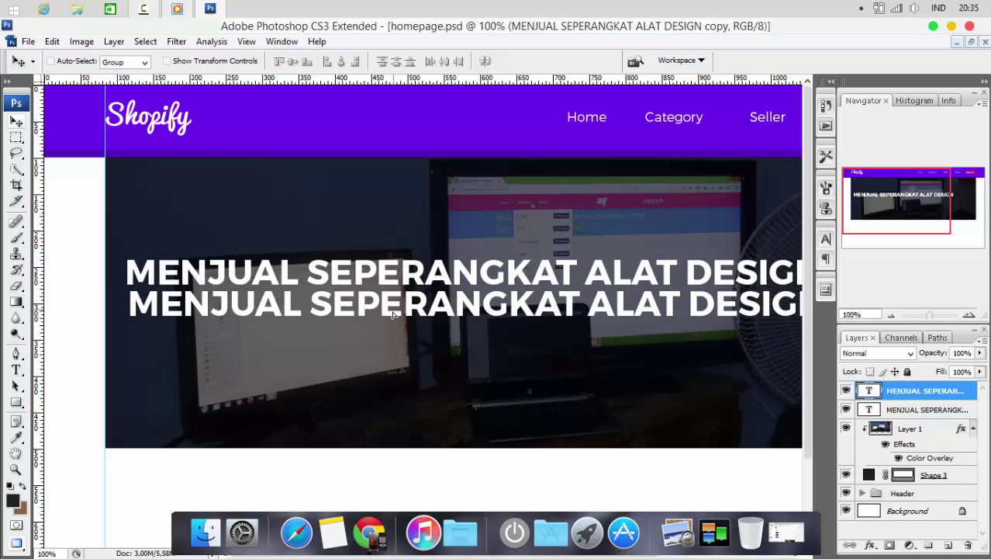
double_click(869, 390)
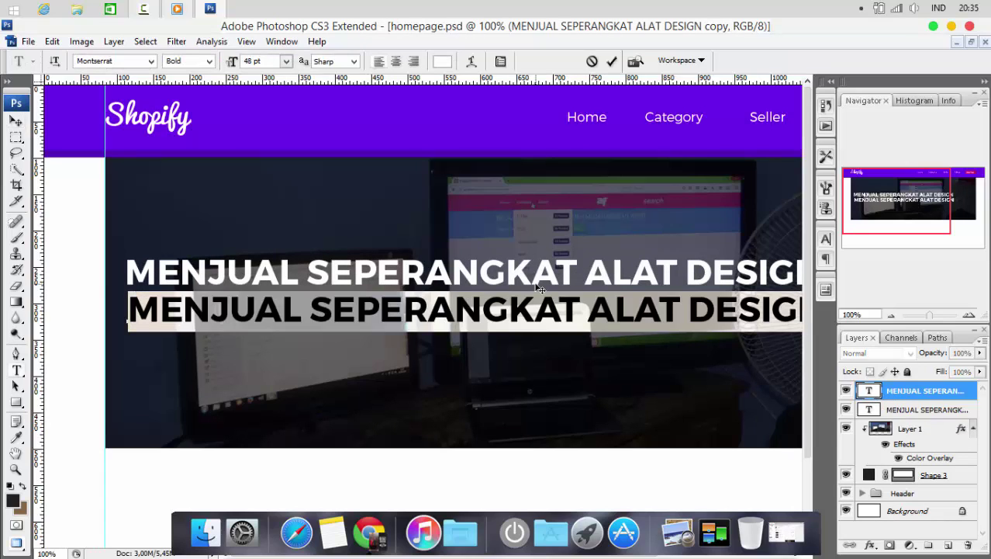
type("Perangkat")
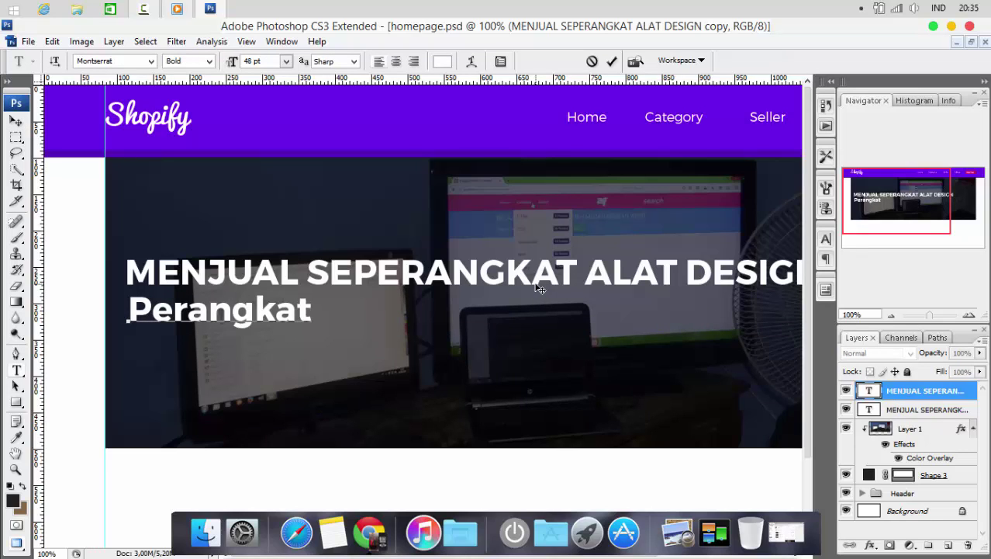
type("desi")
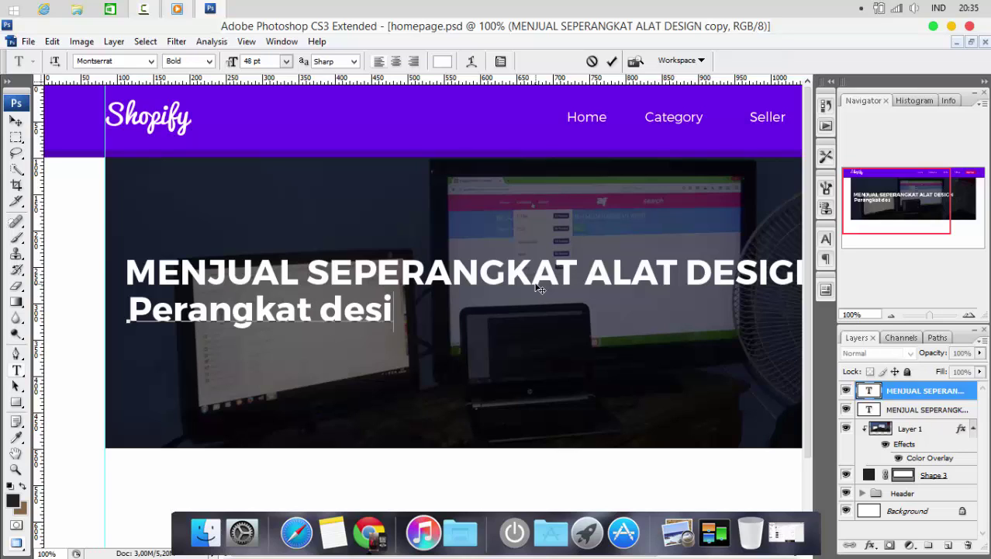
type("gn siap tempur di band")
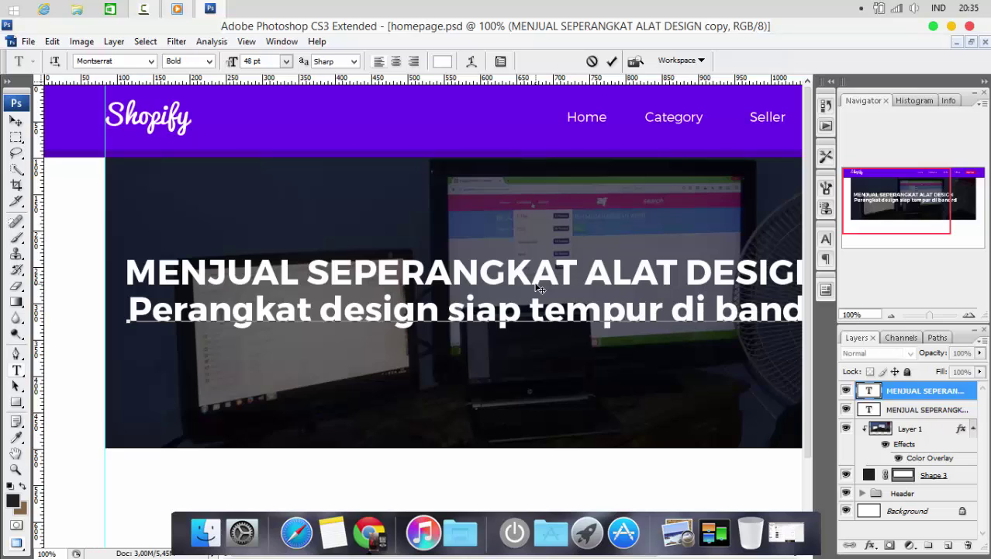
key("BackSpace")
type("d ayo ")
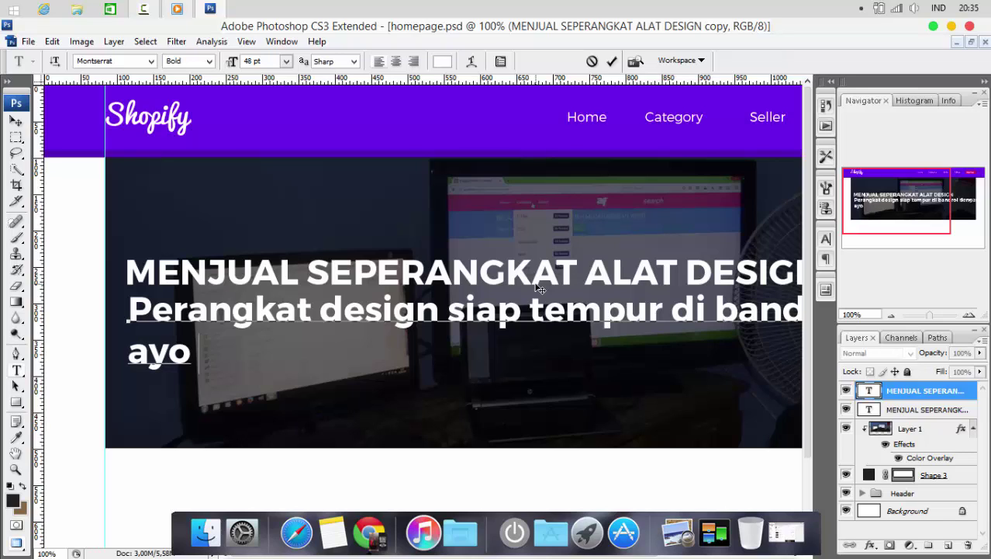
type("beli kapan lagi.")
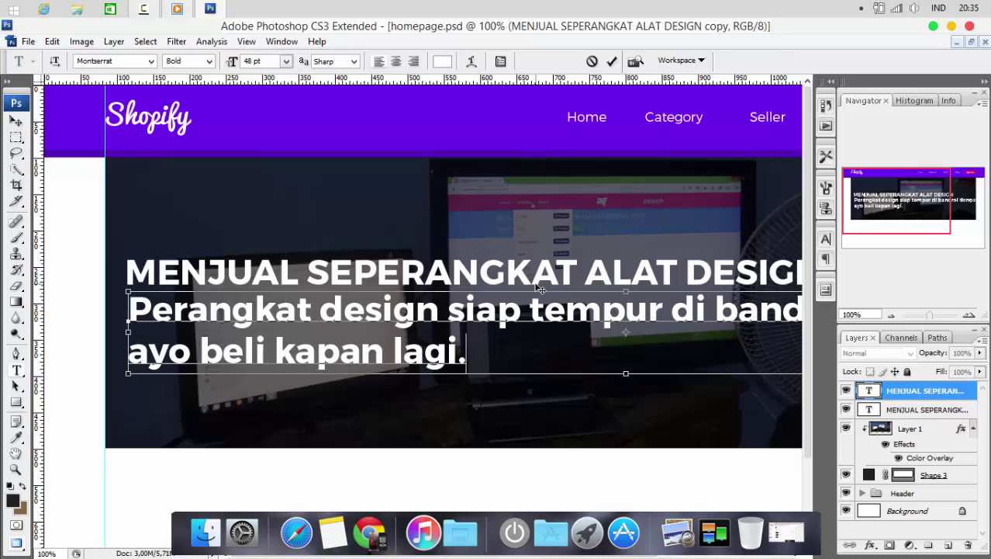
Step: Format the whole subheading in Montserrat Regular at 30 pt and commit the text
key("ctrl+a")
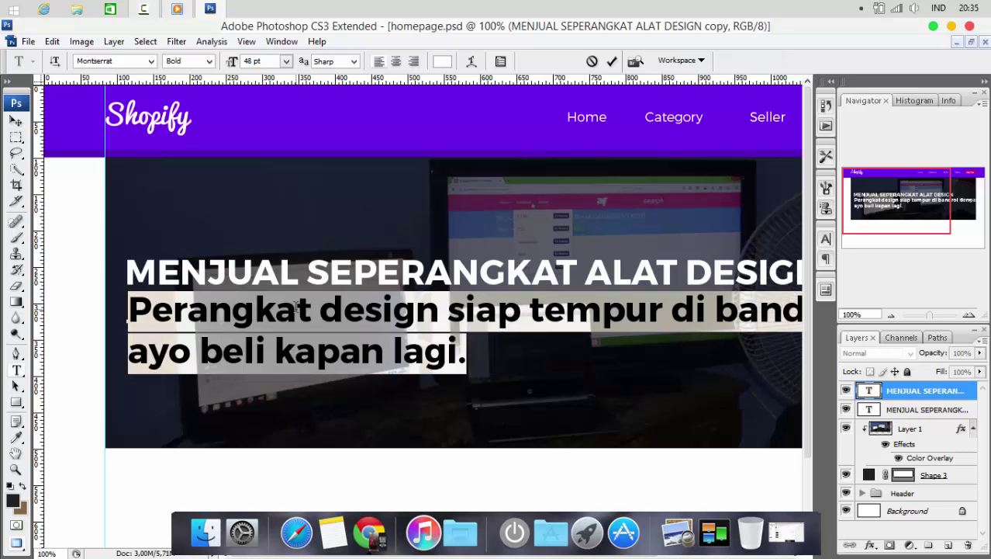
left_click(209, 65)
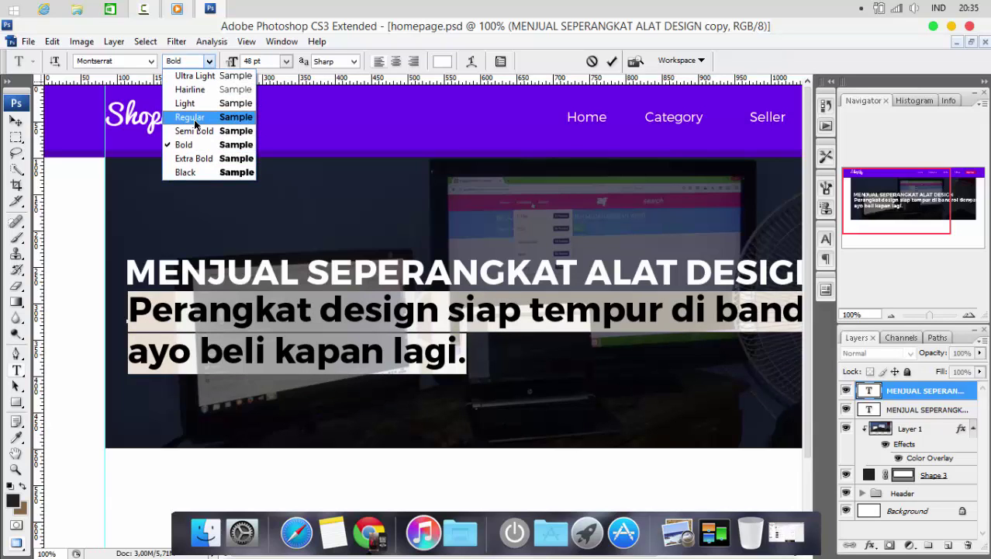
left_click(195, 121)
left_click(286, 61)
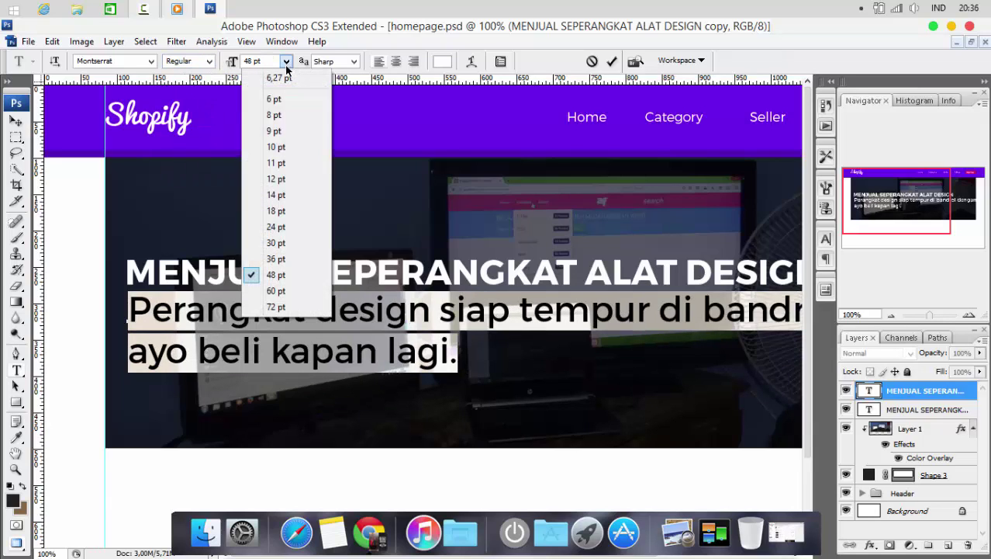
left_click(277, 210)
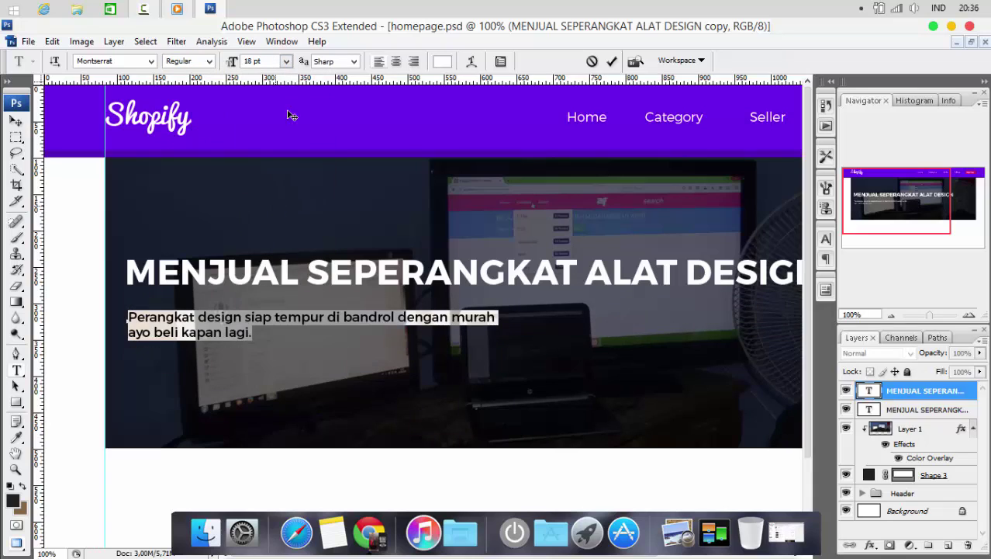
left_click(286, 61)
left_click(272, 242)
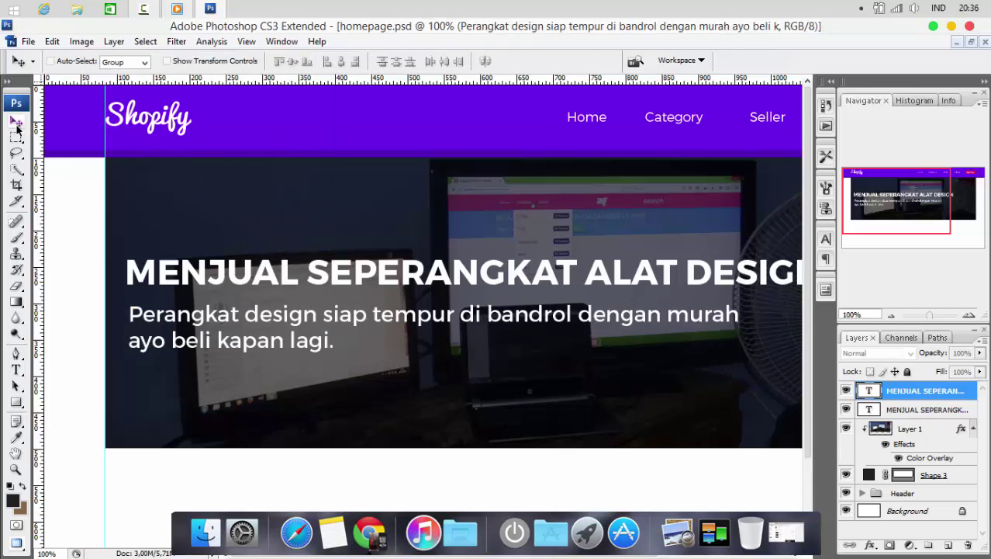
left_click(15, 121)
Step: Align the left edges of the heading and subheading layers, and nudge the subheading left to line up visually with the heading
left_click(914, 409, "shift")
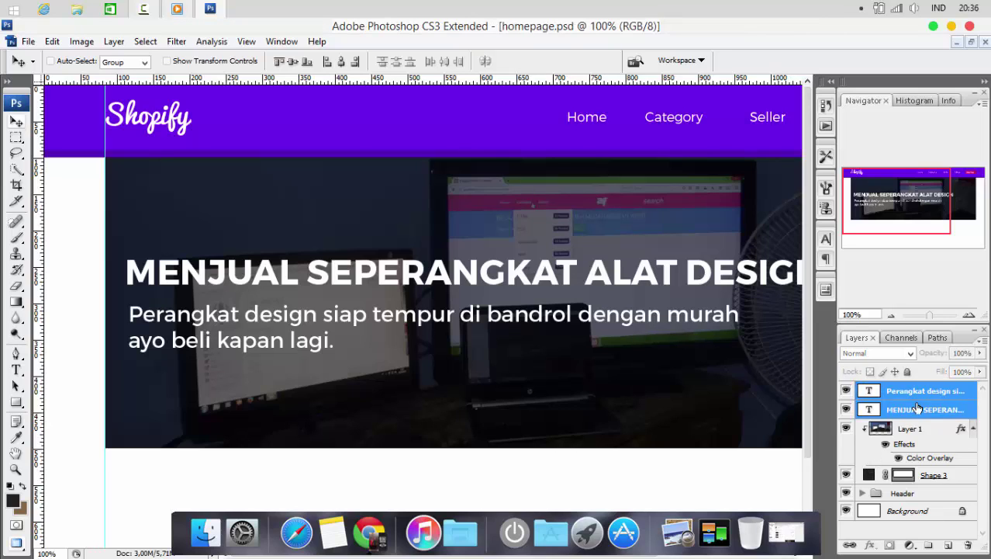
left_click(327, 62)
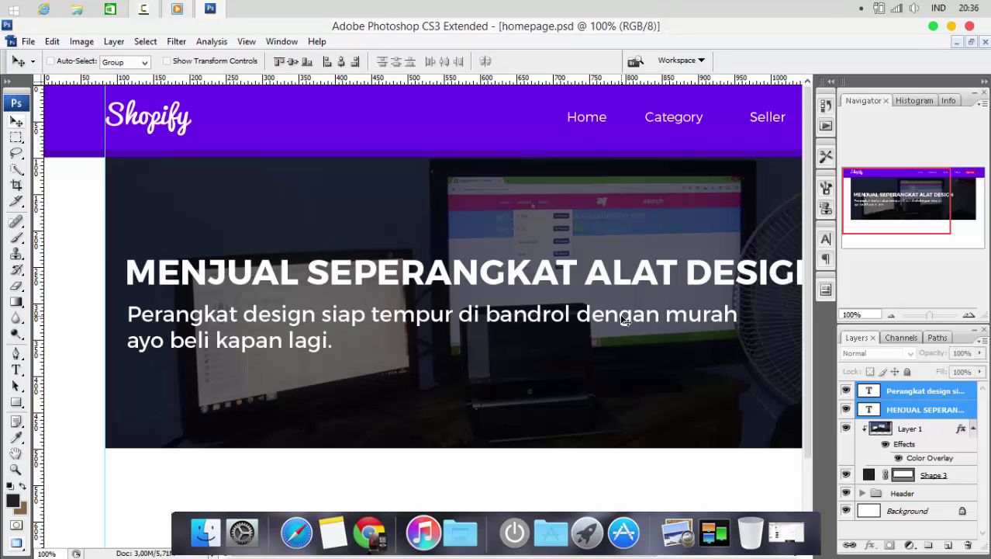
left_click(902, 392)
left_click(902, 394)
key("Left")
key("Left")
key("Left")
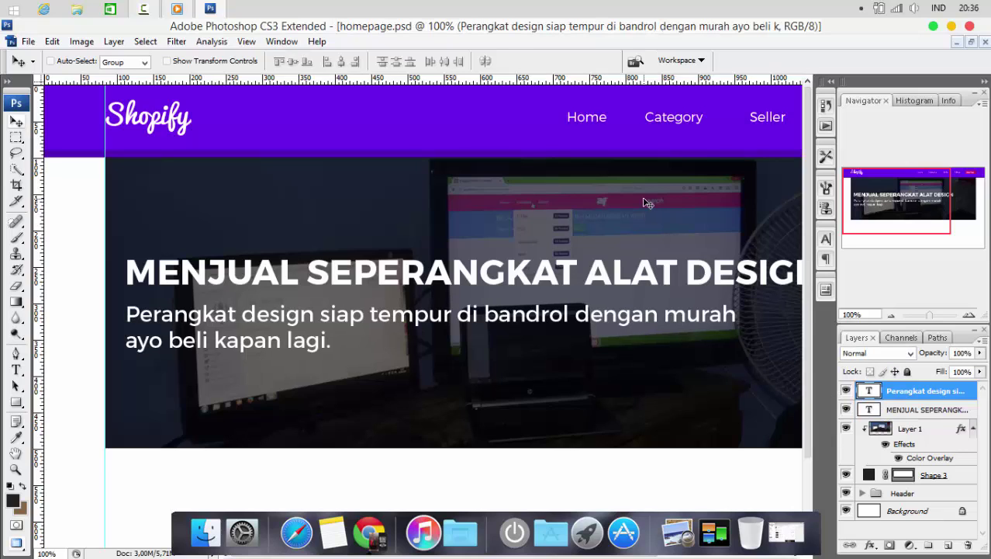
Step: Reposition the subheading about 10 px lower to widen the gap below the heading, keeping its left edge in line
key("shift+Up")
key("shift+Up")
key("shift+Up")
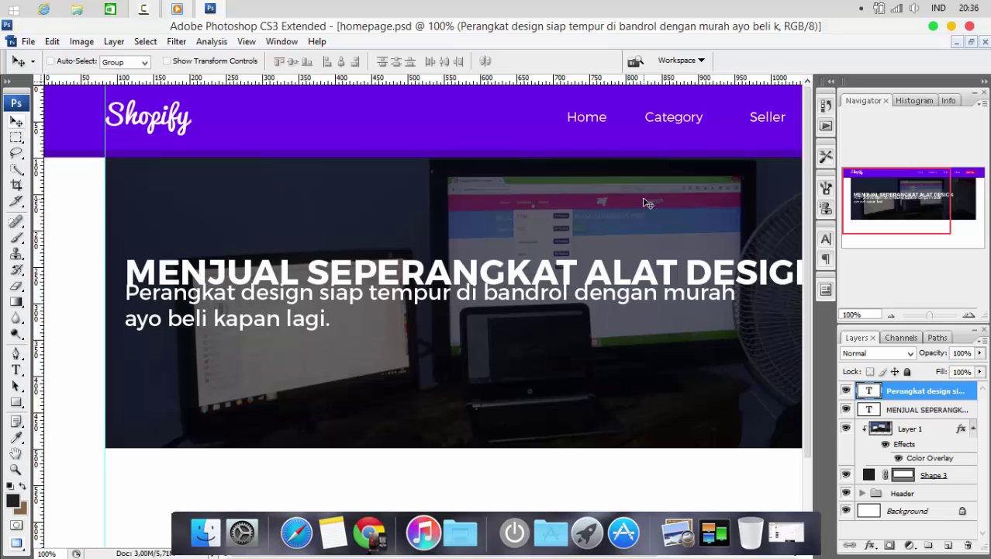
key("Right")
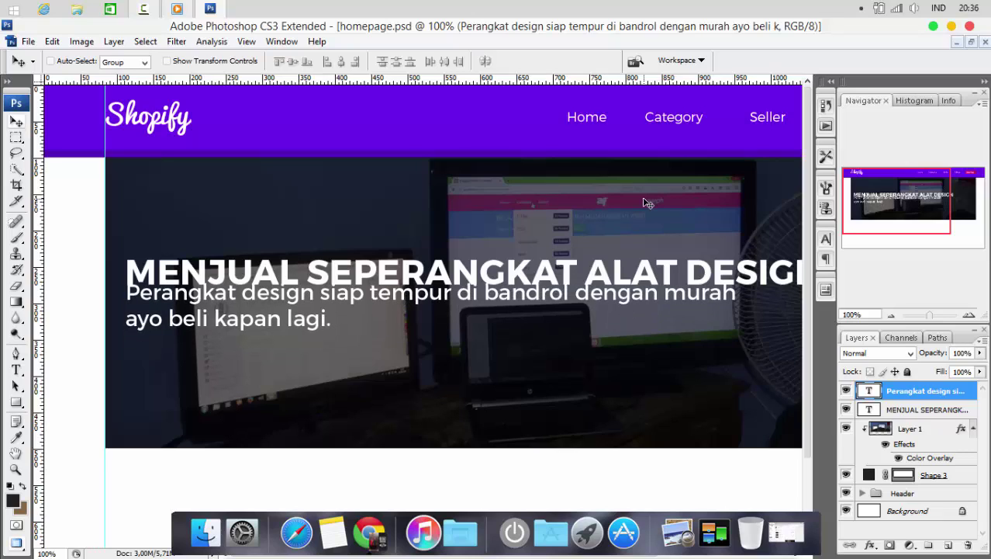
key("shift+Down")
key("shift+Down")
key("shift+Down")
key("shift+Down")
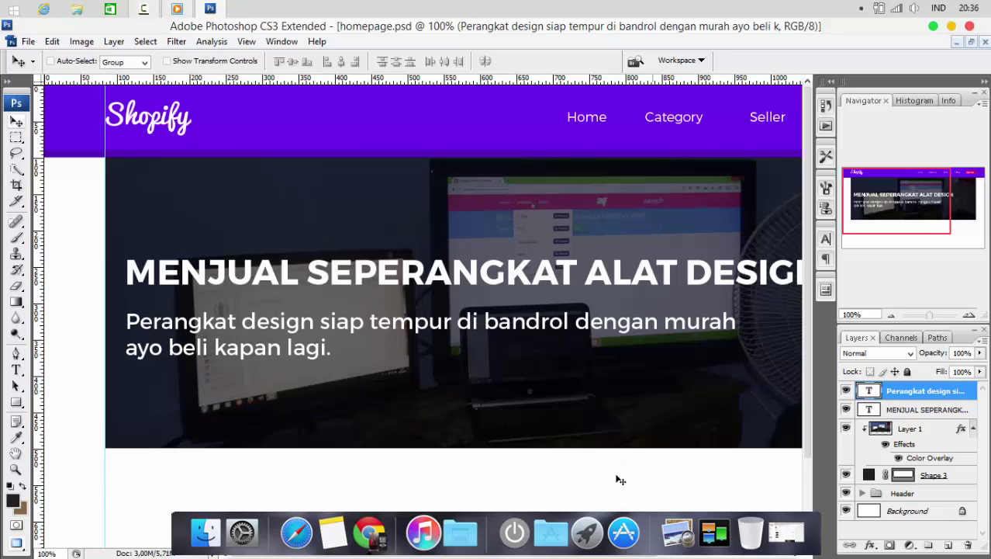
Step: Select the heading and subheading layers together and move both up 20 px in the banner
scroll(583, 450, "right", 3)
scroll(583, 450, "left", 3)
scroll(583, 450, "right", 3)
scroll(583, 450, "left", 3)
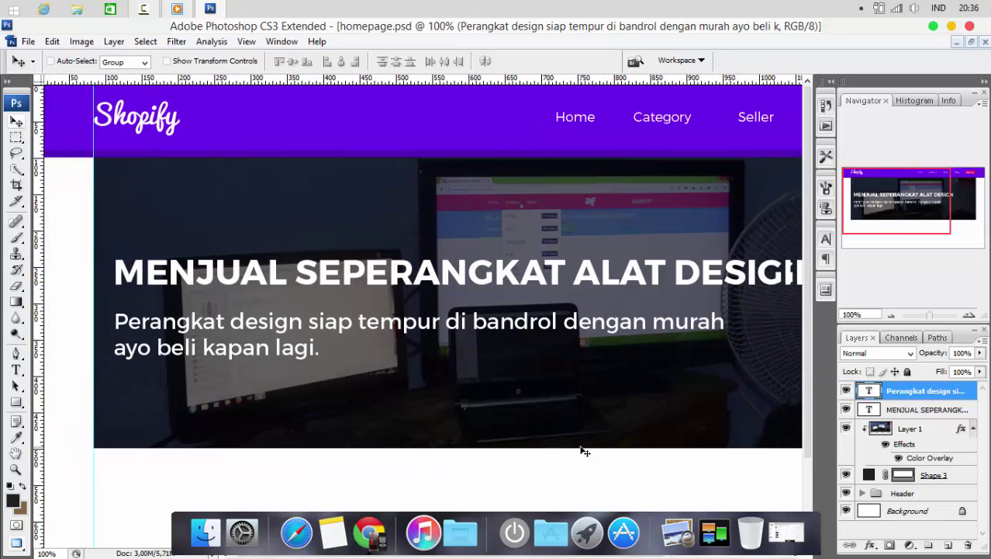
scroll(583, 450, "right", 1)
left_click(911, 411, "shift")
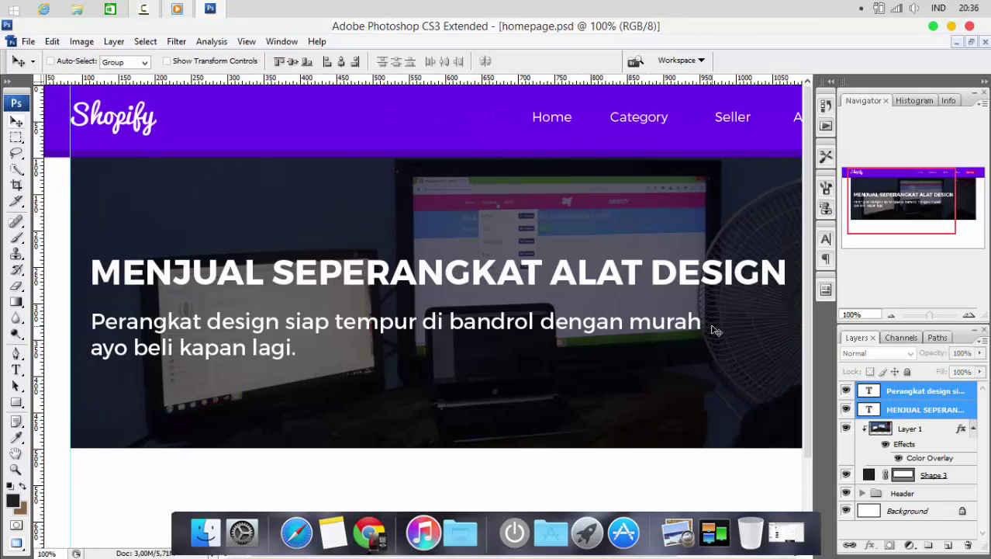
key("shift+Up")
key("shift+Up")
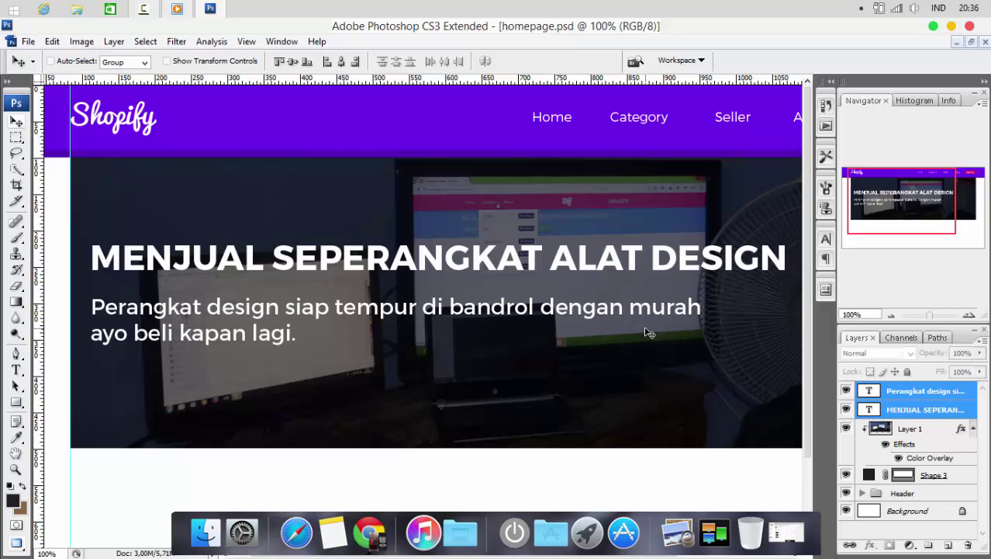
Step: Duplicate the "button member" group from the Header group as "button member copy" in homepage.psd
scroll(545, 316, "down", 1)
scroll(545, 316, "up", 1)
scroll(543, 314, "right", 5)
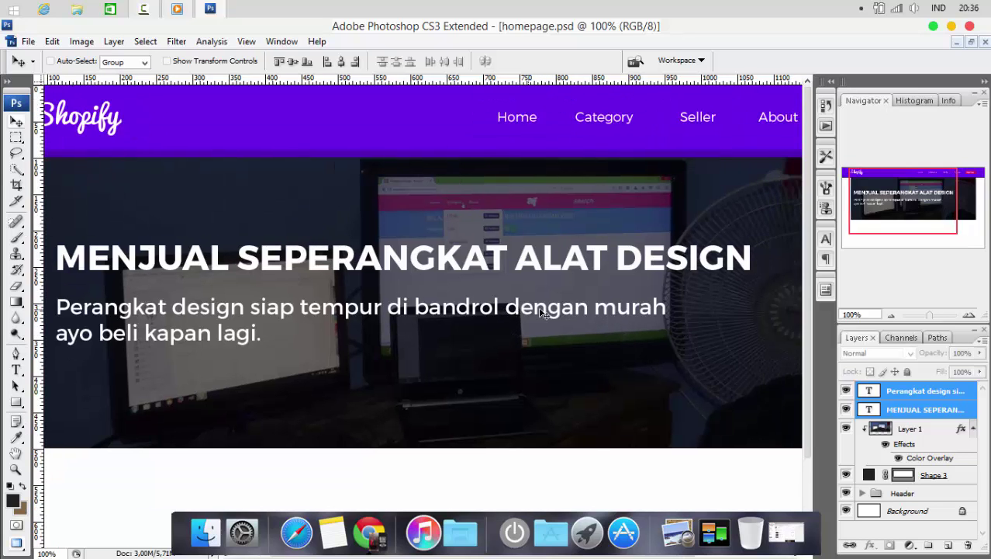
scroll(542, 312, "left", 4)
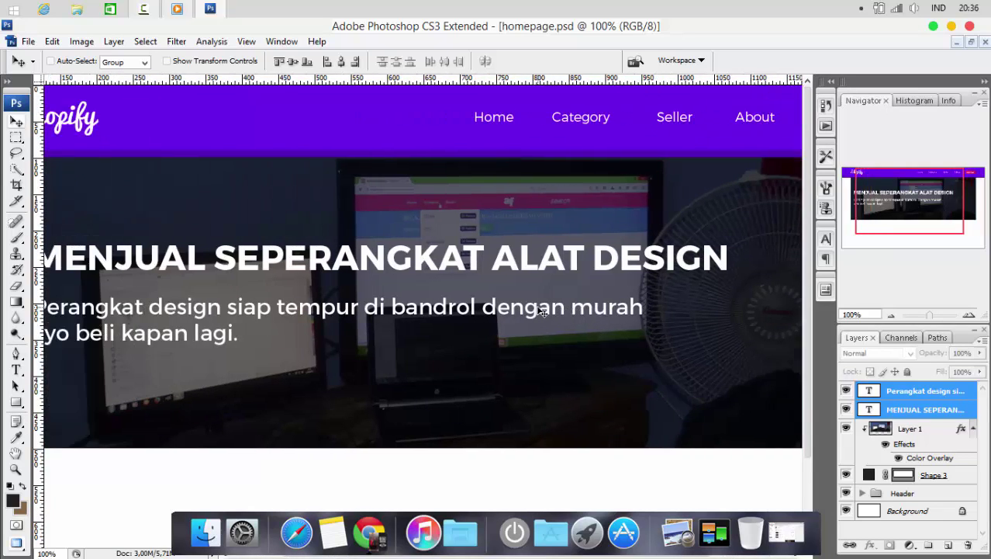
scroll(542, 312, "right", 3)
scroll(541, 312, "right", 2)
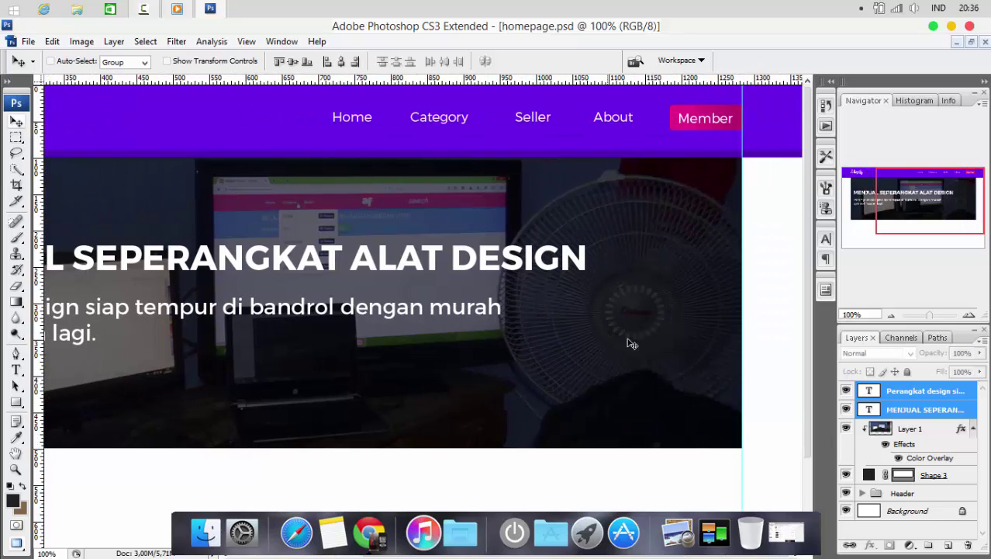
left_click(863, 494)
scroll(863, 500, "down", 2)
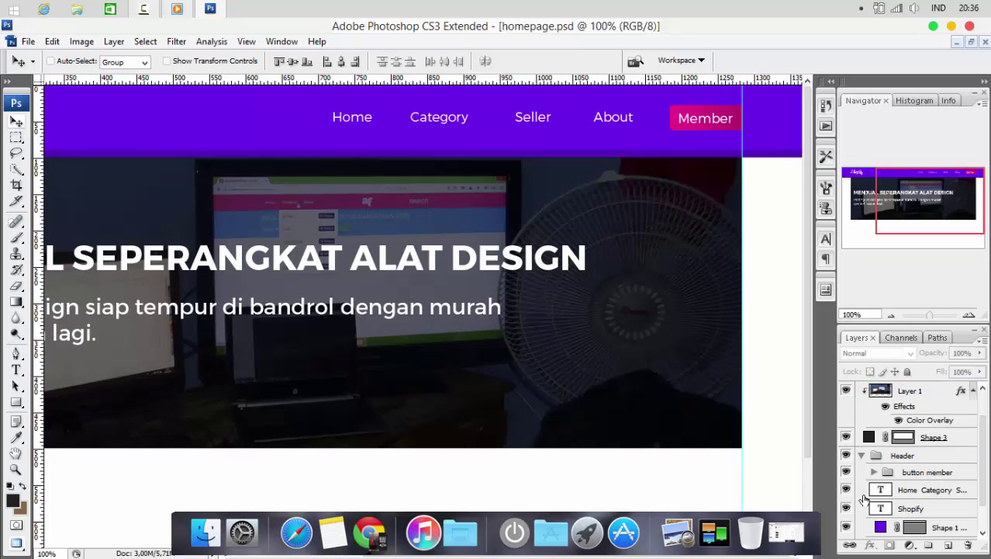
left_click(908, 473)
right_click(908, 473)
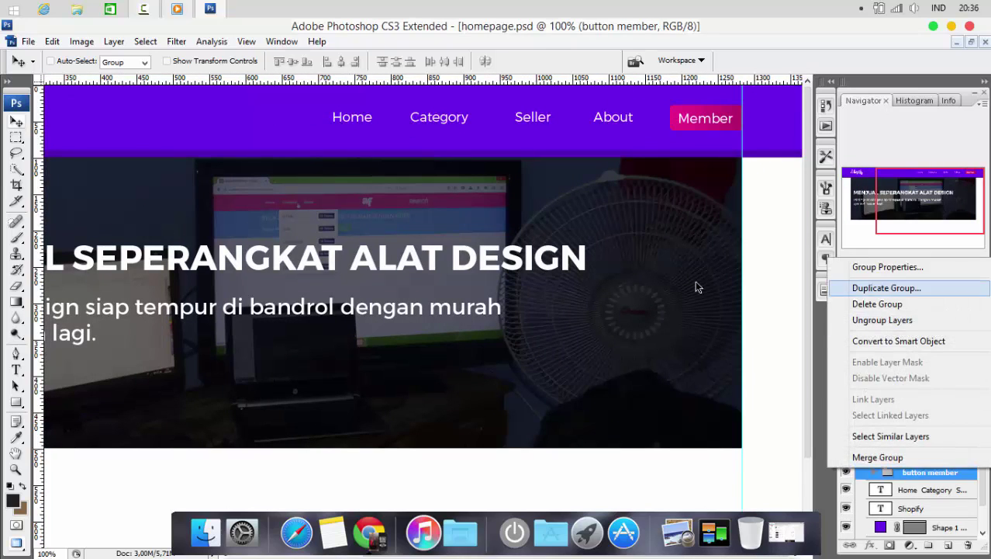
key("Return")
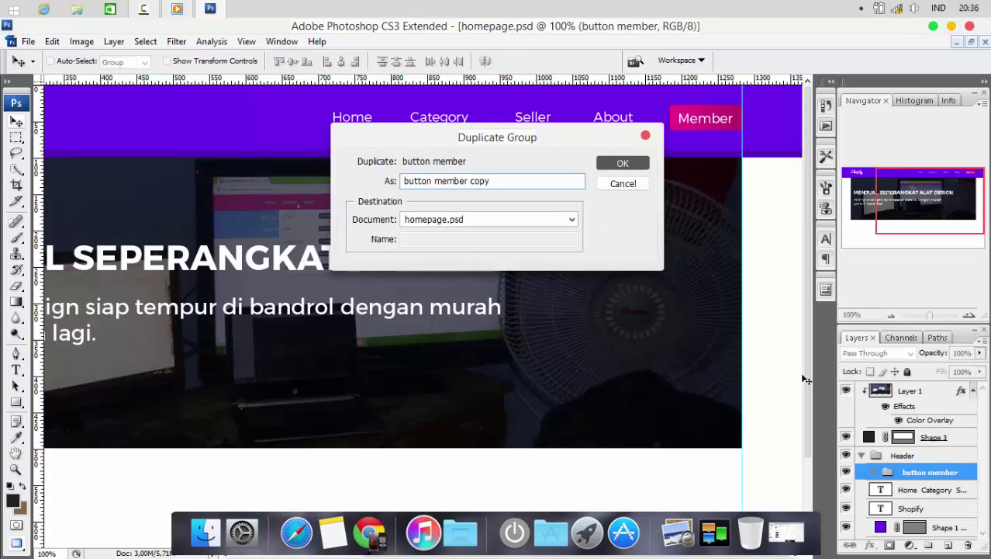
left_click(624, 162)
Step: Move the "button member copy" group out of Header to the top of the layer stack and collapse the Header group
scroll(923, 419, "up", 1)
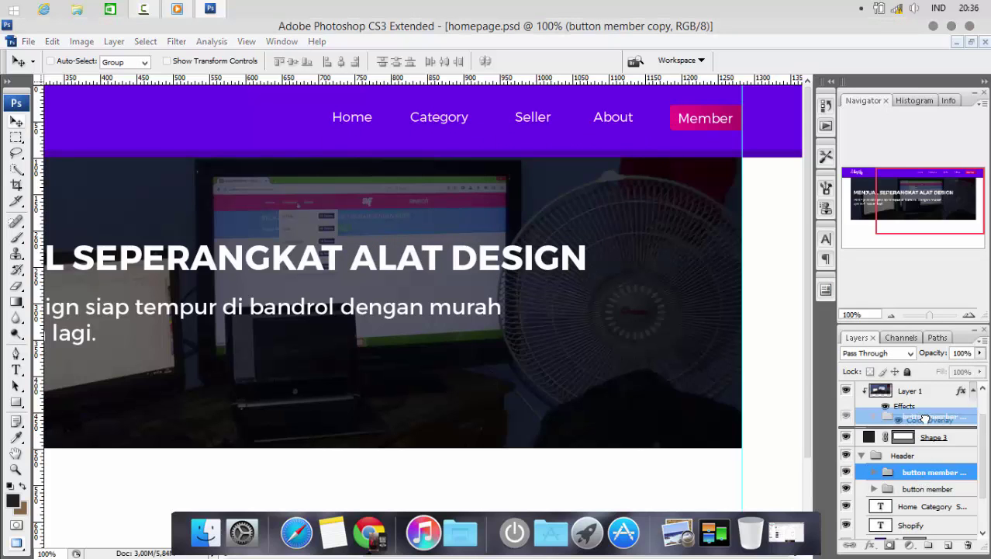
scroll(925, 359, "up", 1)
left_click_drag(921, 390, 923, 388)
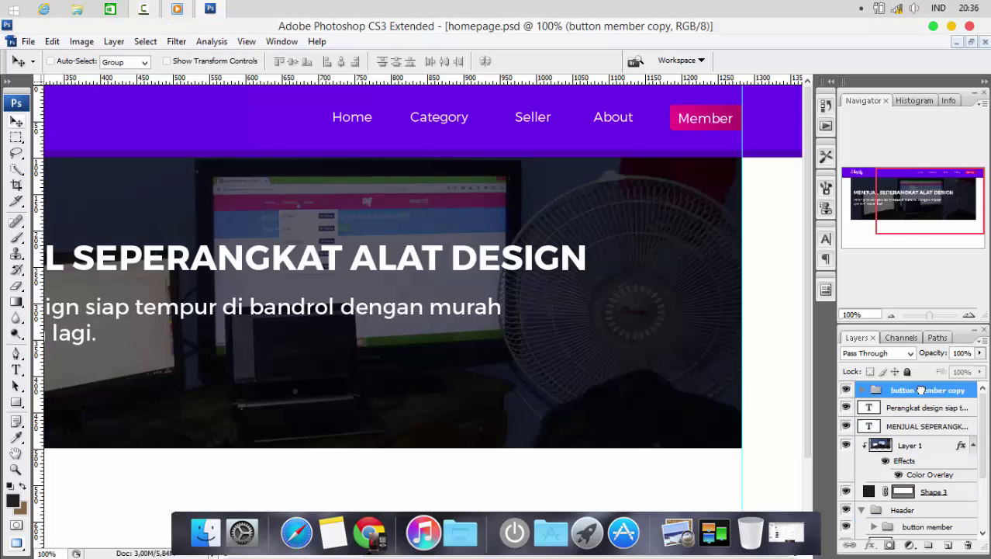
left_click(862, 510)
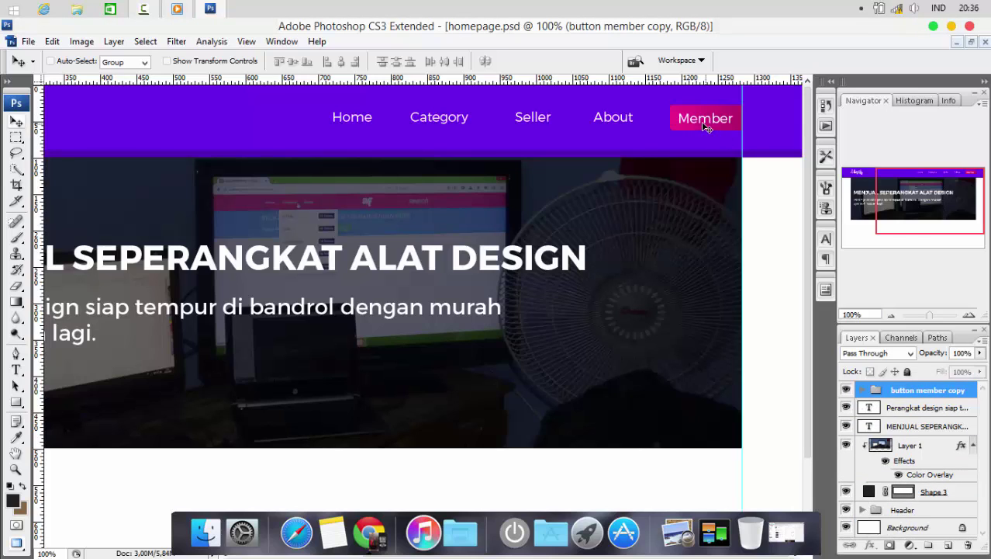
Step: Place the copied Member button below the subheading, flush with the text's left edge, and nudge it down 4 px
left_click_drag(706, 127, 332, 343)
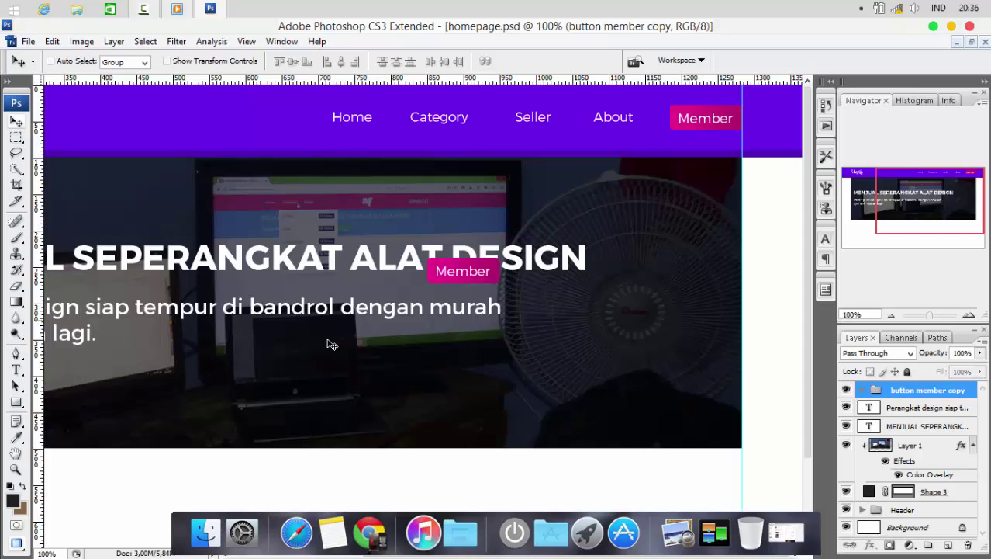
scroll(357, 349, "left", 3)
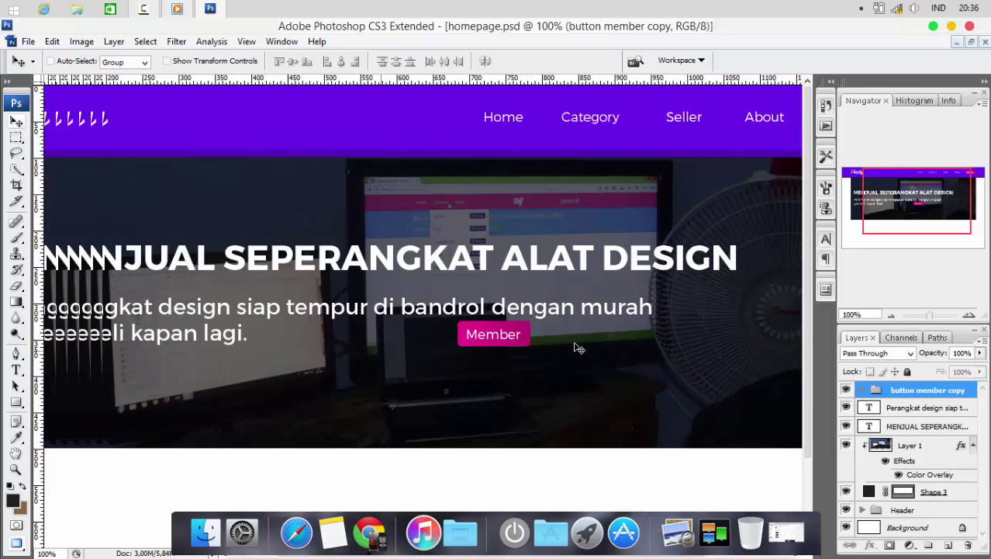
scroll(578, 347, "left", 2)
left_click_drag(578, 348, 160, 386)
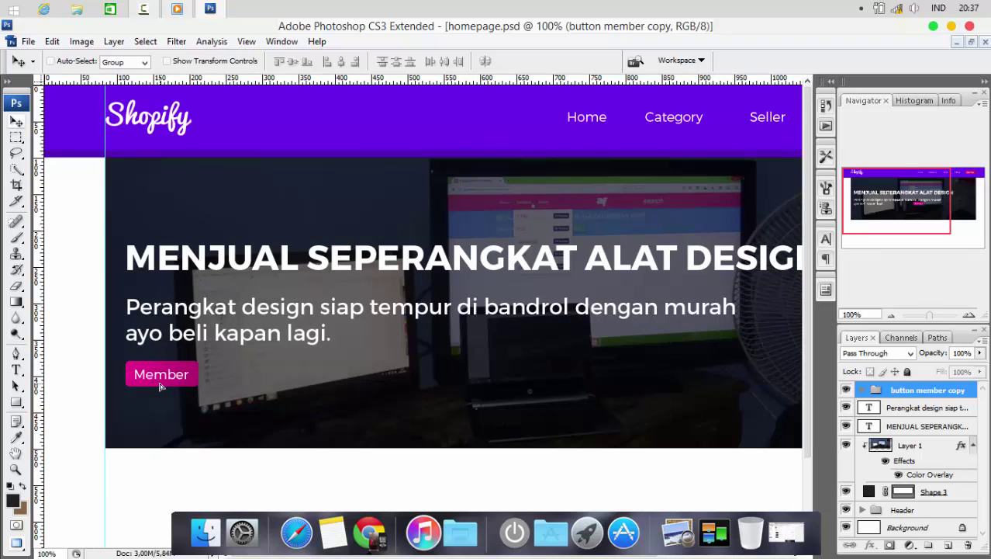
key("Down")
key("Down")
key("Down")
key("Down")
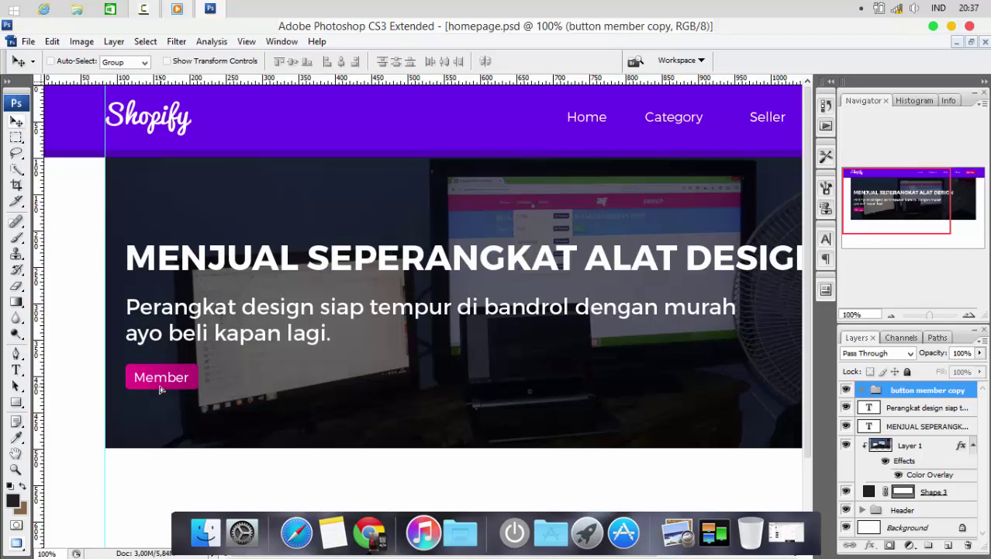
Step: Scale the copied Member button to about 242% width and 136% height, and move it down 10 px
key("ctrl+t")
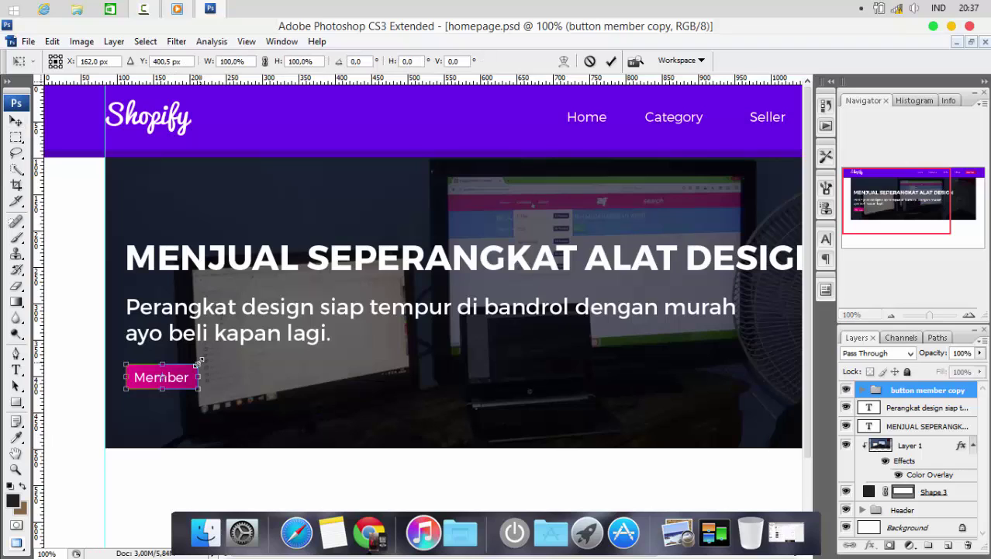
left_click_drag(199, 364, 294, 376)
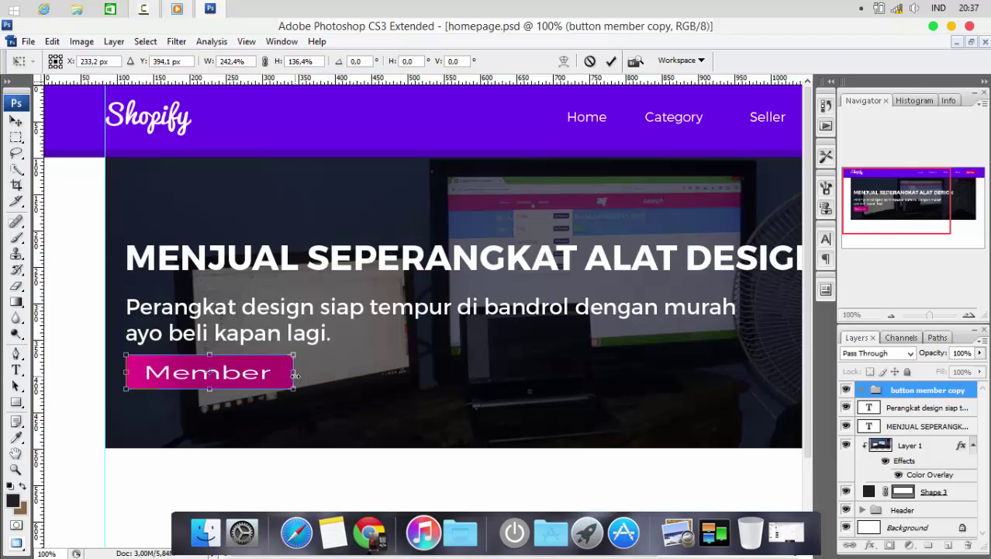
key("Return")
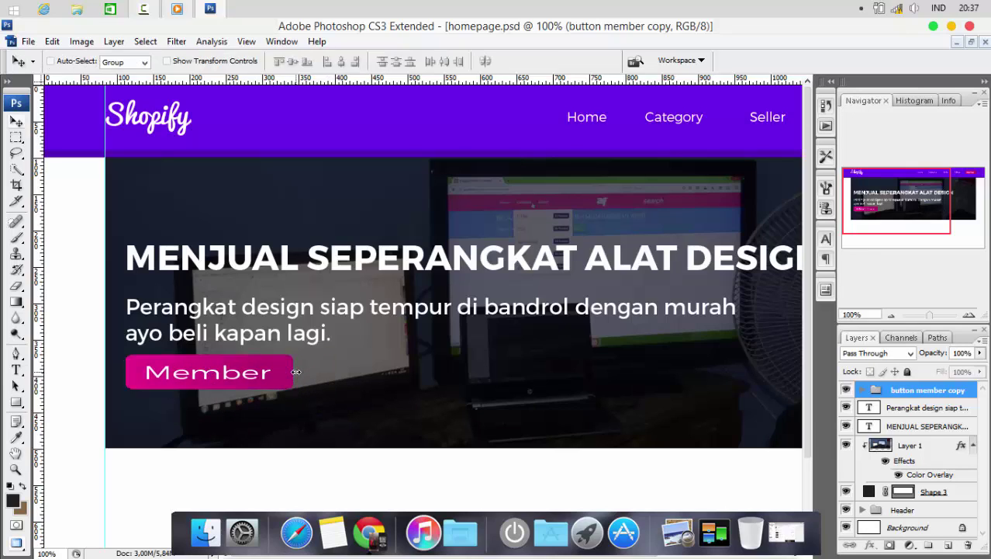
key("shift+Down")
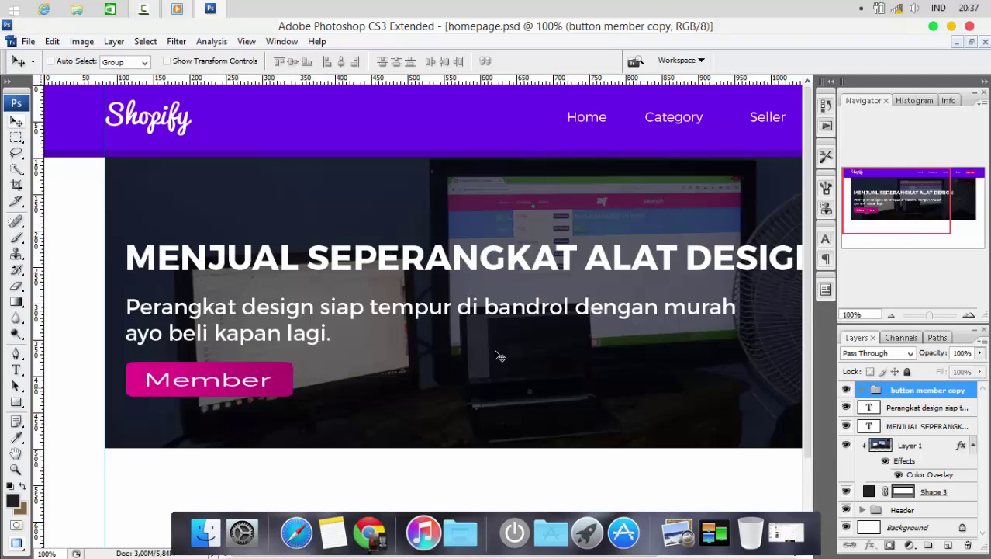
Step: Replace the text of the Member label inside the "button member copy" group with "BELI SEKARANG"
left_click(862, 391)
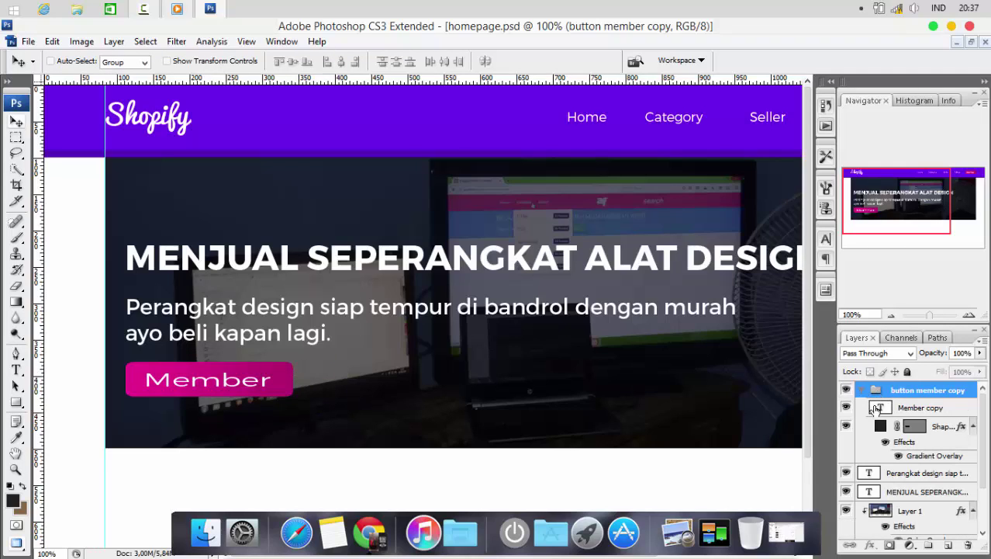
left_click(878, 408)
key("t")
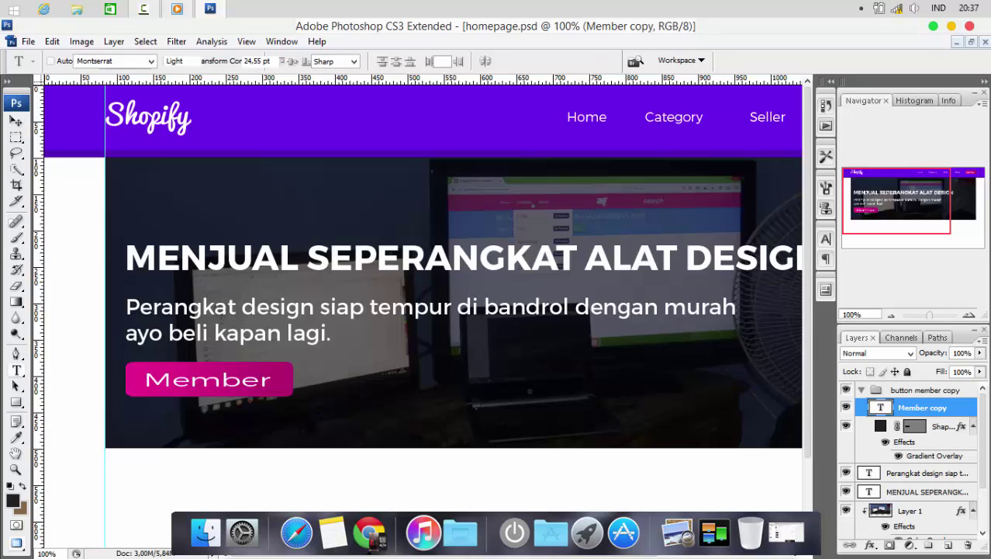
double_click(156, 373)
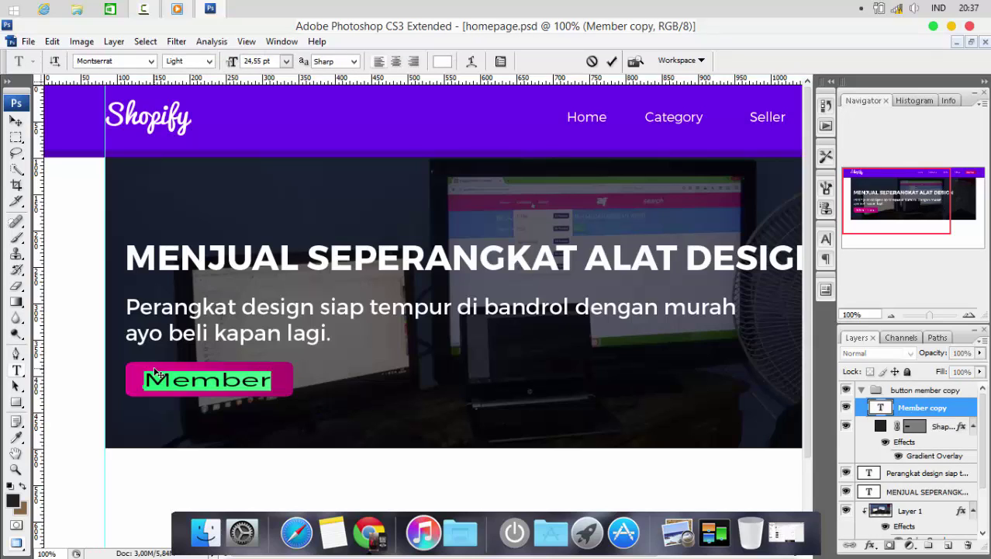
type("BELI SEKARANG")
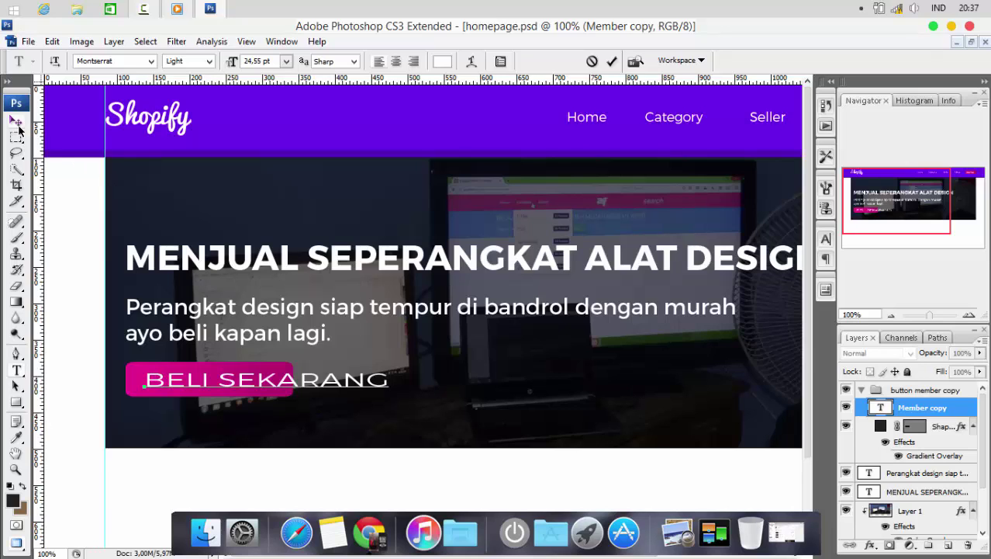
key("ctrl+Return")
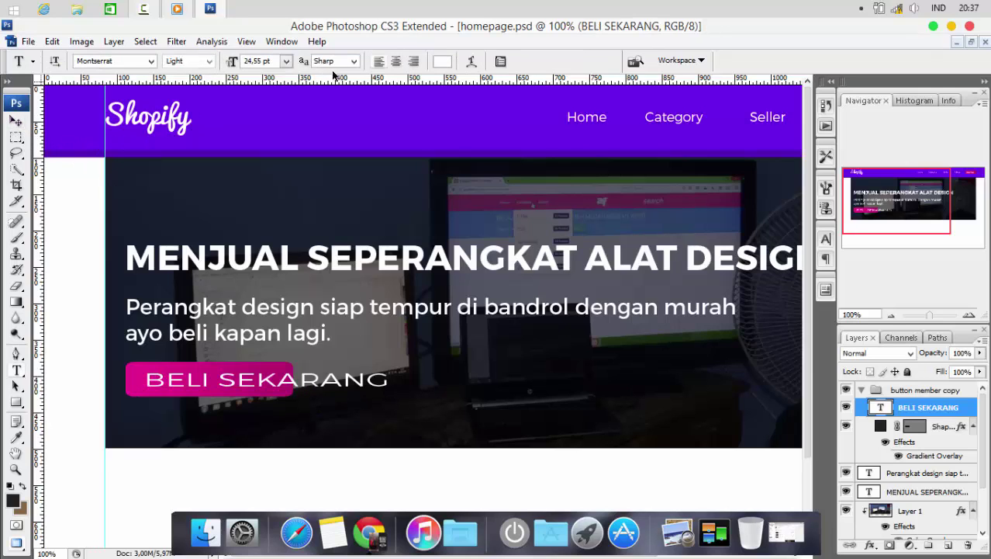
Step: Set the BELI SEKARANG label to 18 pt in the Semi Bold style
left_click(287, 62)
left_click(279, 210)
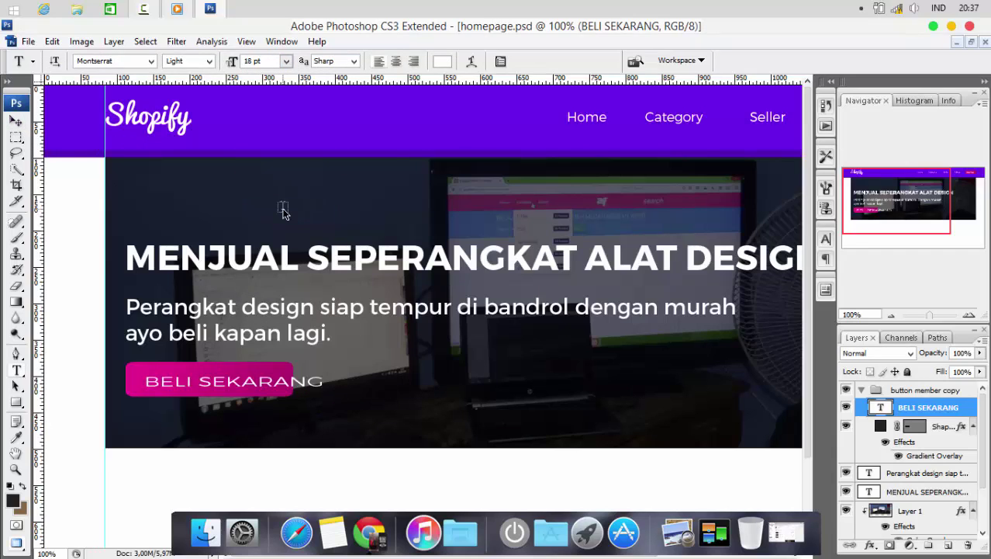
left_click(211, 61)
left_click(205, 132)
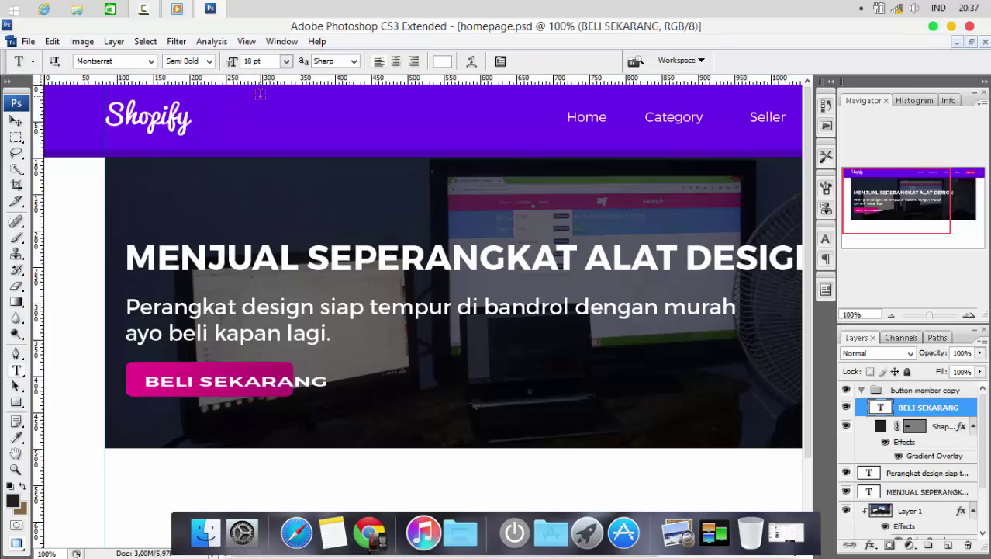
left_click(286, 62)
left_click(286, 62)
Step: Align the BELI SEKARANG label and its button shape on their vertical and horizontal centers
left_click(937, 428, "shift")
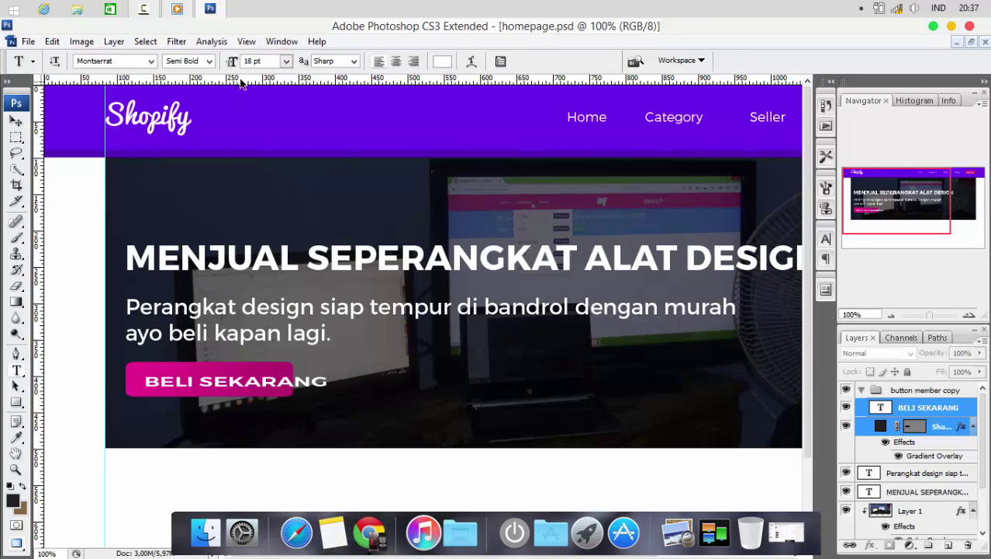
left_click(15, 121)
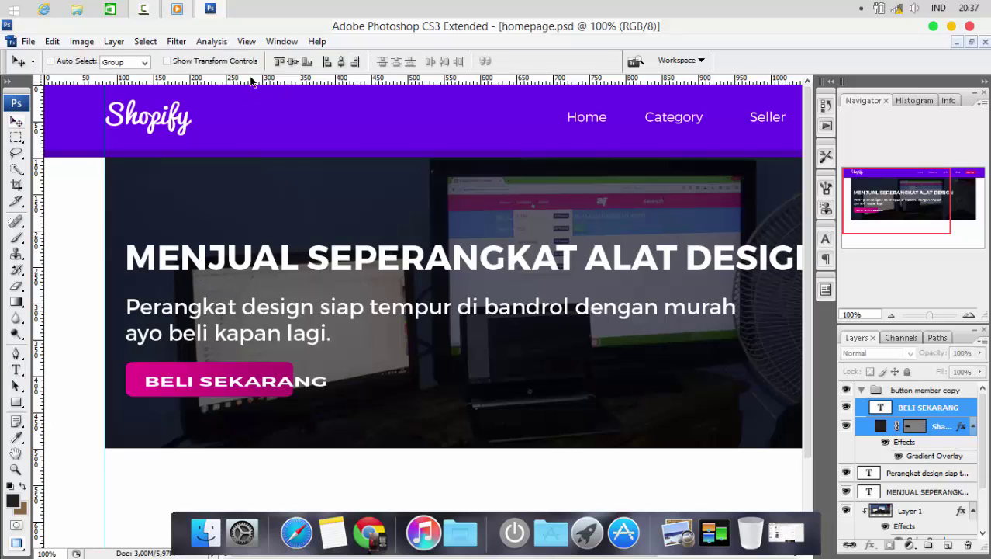
left_click(292, 66)
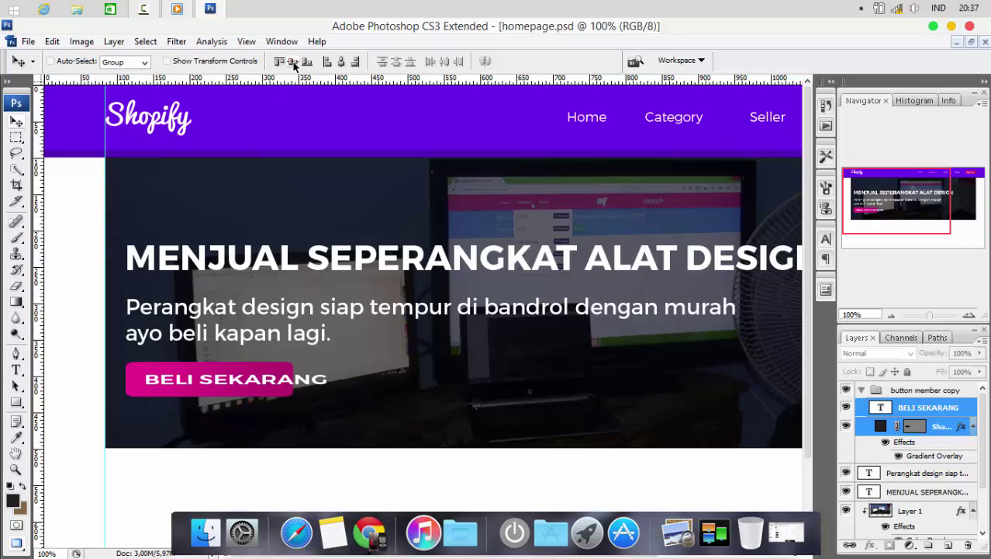
left_click(341, 63)
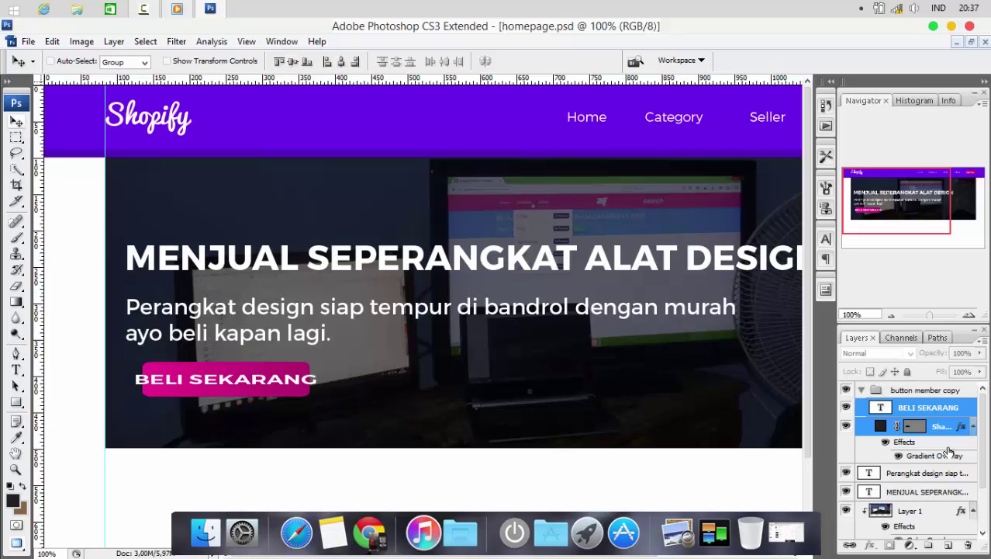
Step: Widen the button shape on both sides to about 117.5% so that it encloses the BELI SEKARANG label
left_click(932, 427)
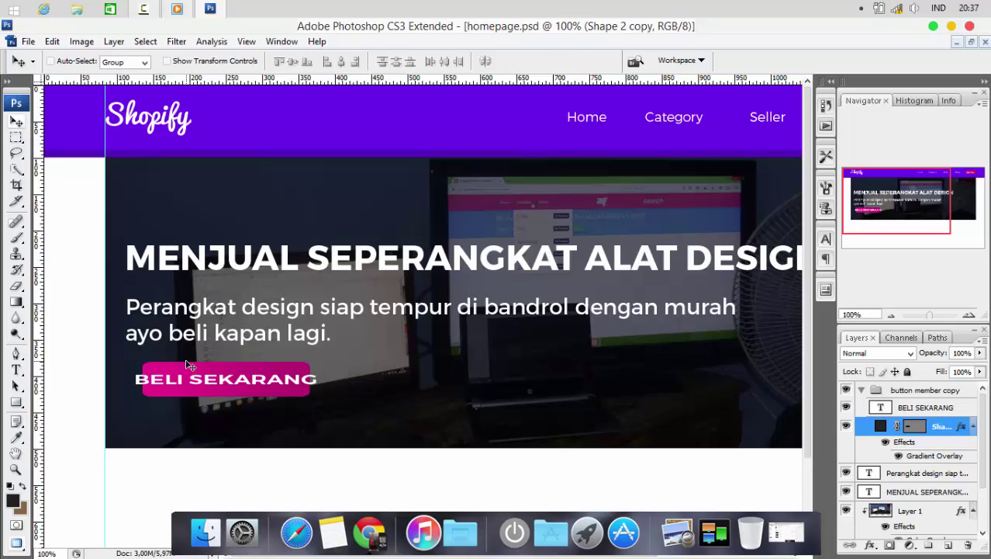
key("ctrl+t")
left_click_drag(138, 379, 127, 378)
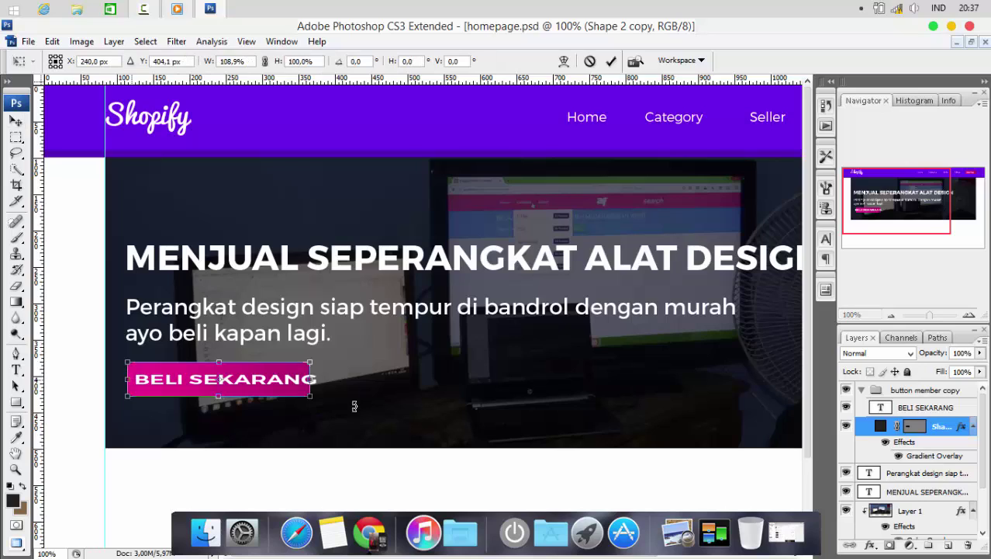
left_click_drag(318, 380, 327, 379)
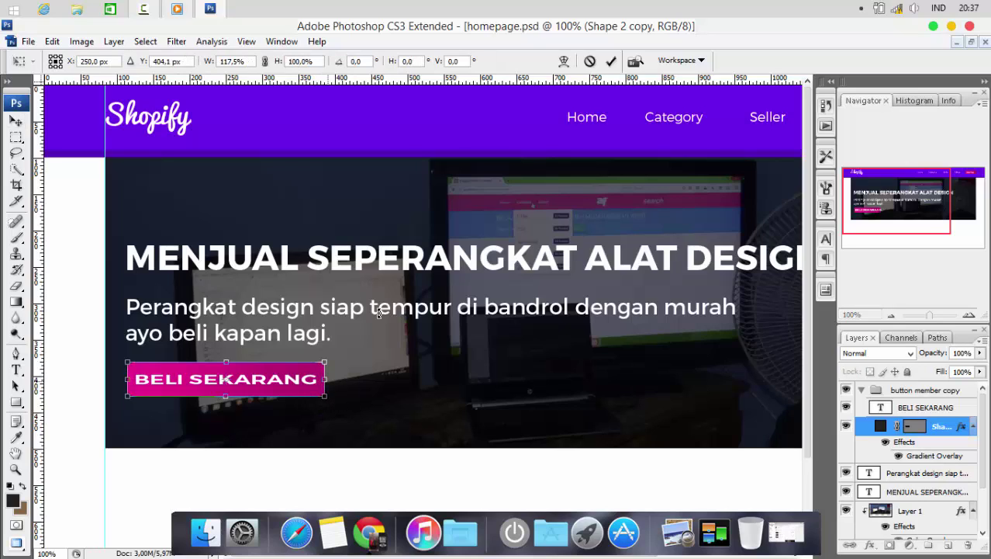
left_click(612, 61)
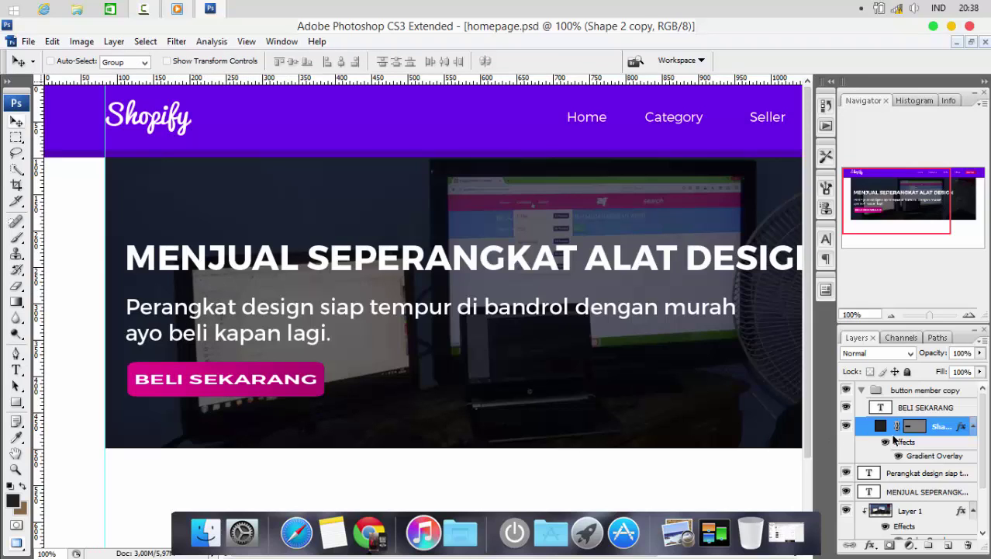
Step: Select the button label, button shape, subheading and heading layers together and move them up 20 px
left_click(912, 404)
left_click(912, 486, "shift")
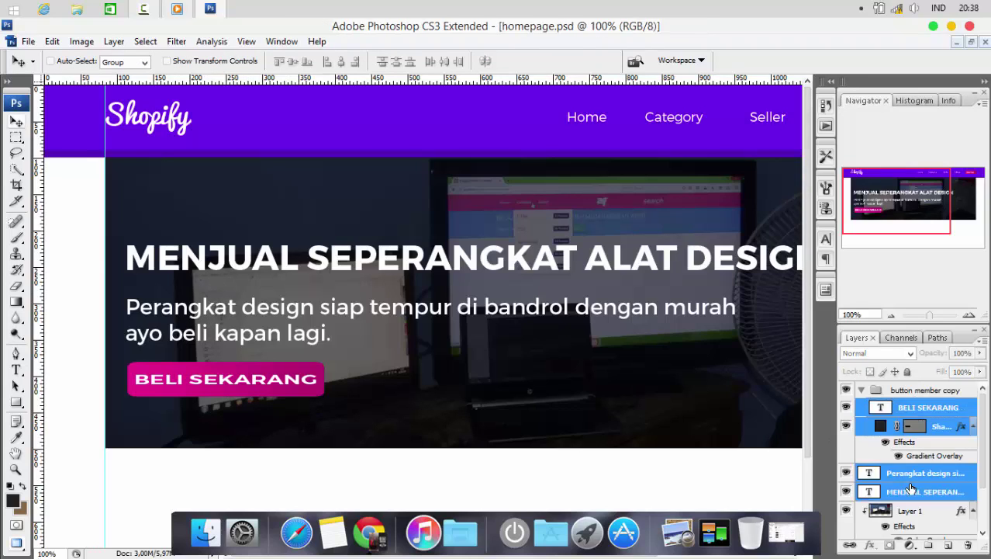
key("shift+Up")
key("shift+Up")
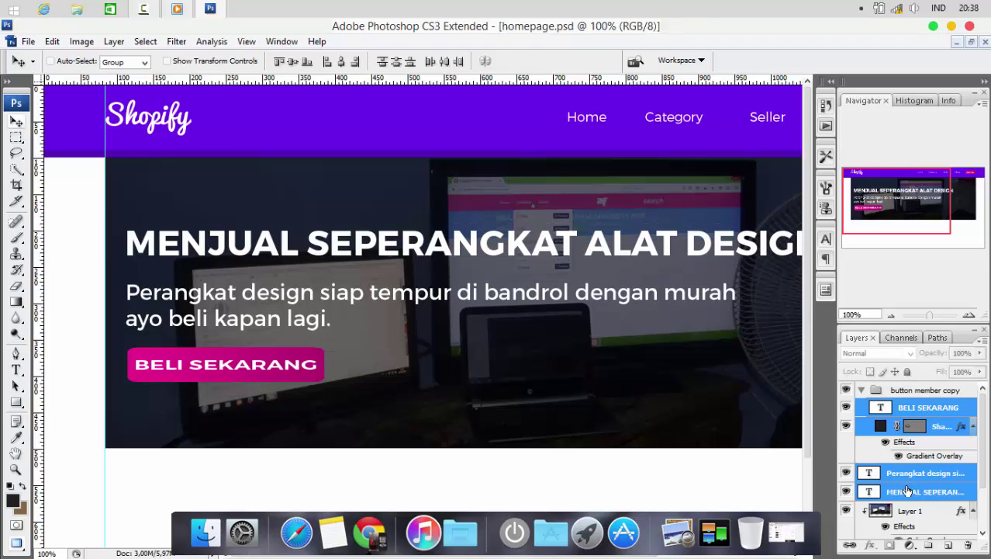
Step: Examine the banner layout across its full width, including the heading, subheading, button and header navigation
scroll(463, 388, "right", 3)
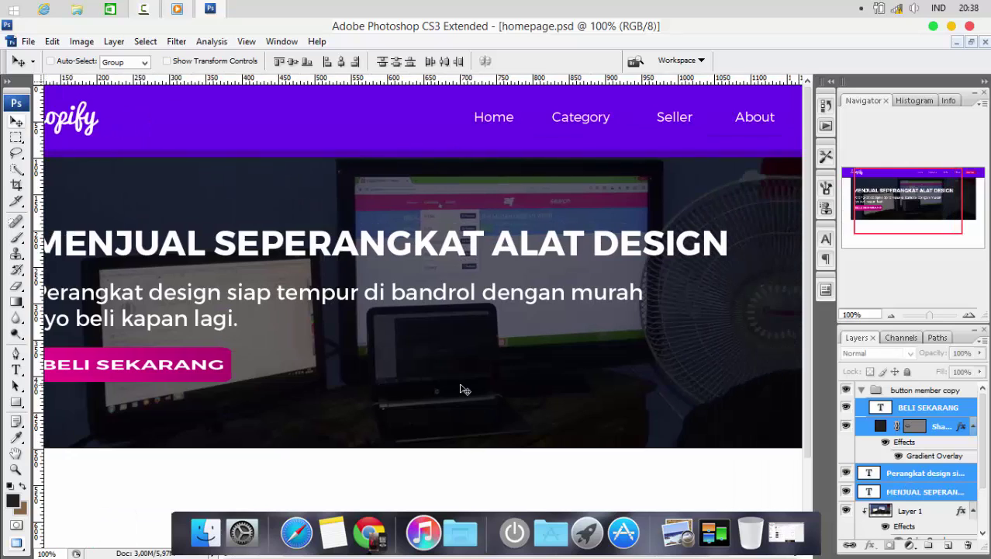
scroll(463, 388, "right", 3)
scroll(462, 388, "left", 4)
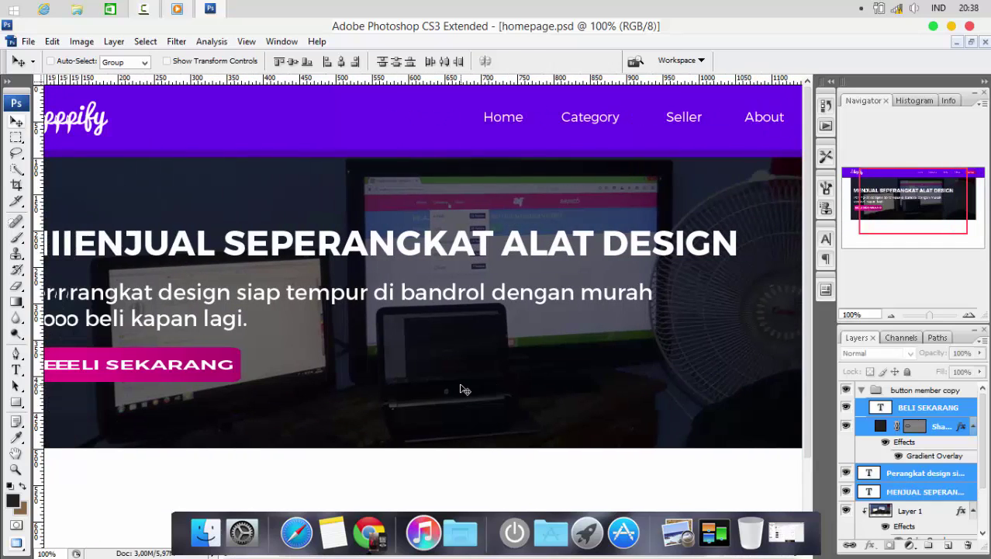
scroll(462, 388, "left", 4)
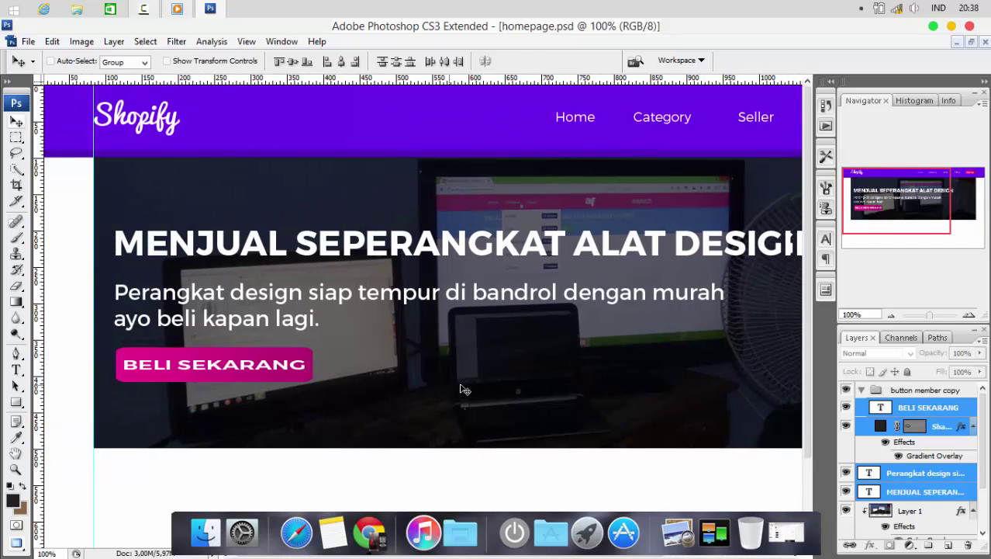
scroll(464, 387, "right", 1)
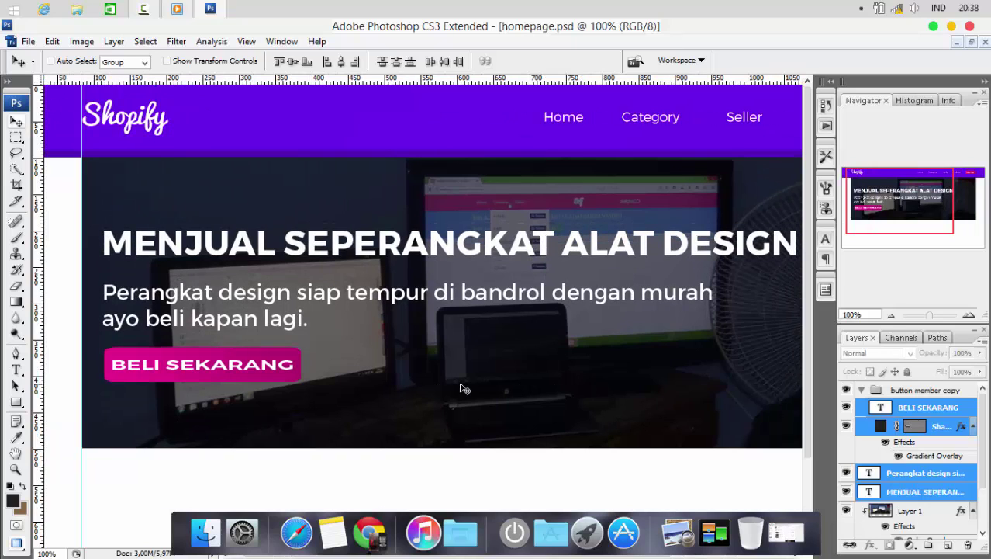
scroll(462, 388, "right", 5)
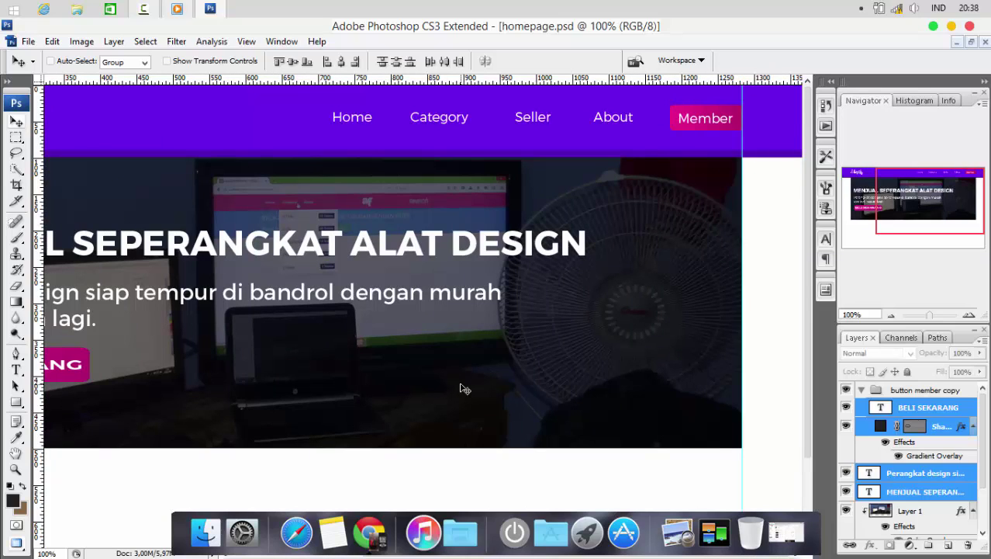
scroll(462, 388, "left", 4)
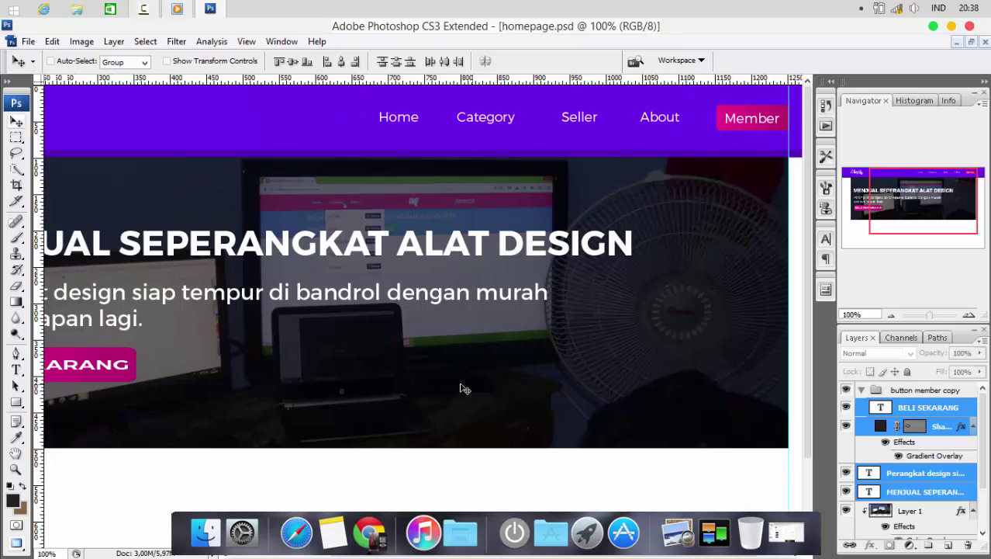
scroll(463, 388, "left", 1)
scroll(463, 388, "right", 5)
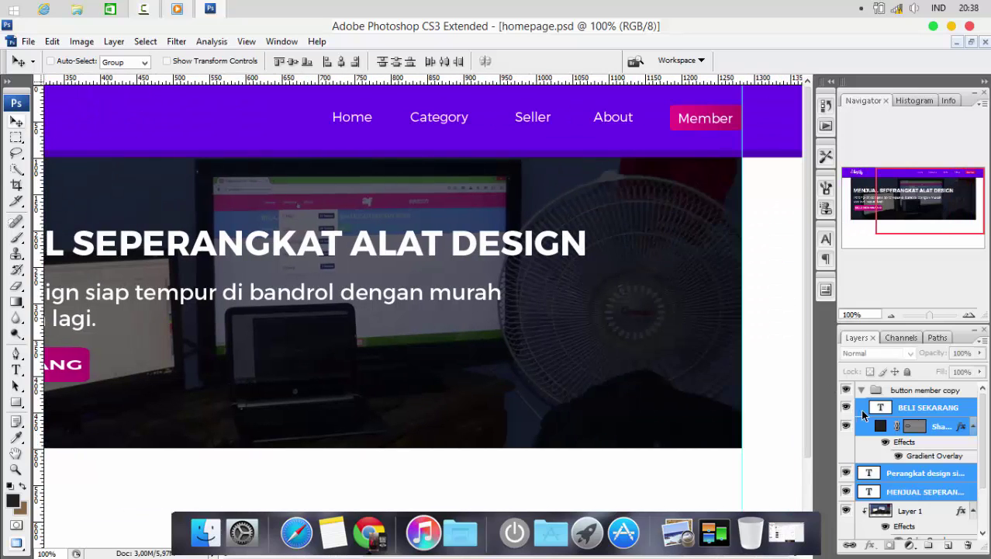
Step: Collapse the "button member copy" group, select the heading layer and expand the Header group
left_click(861, 390)
left_click(904, 427)
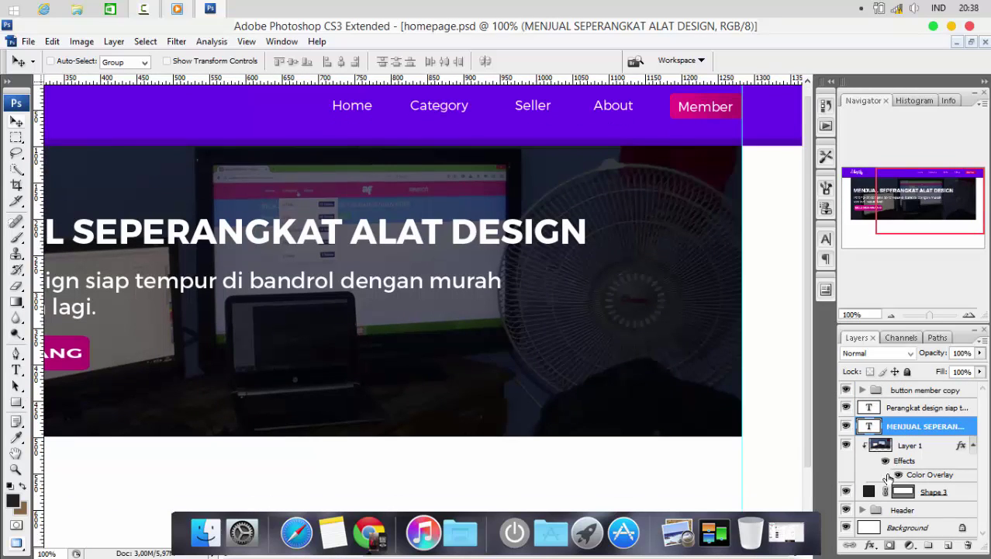
left_click(861, 511)
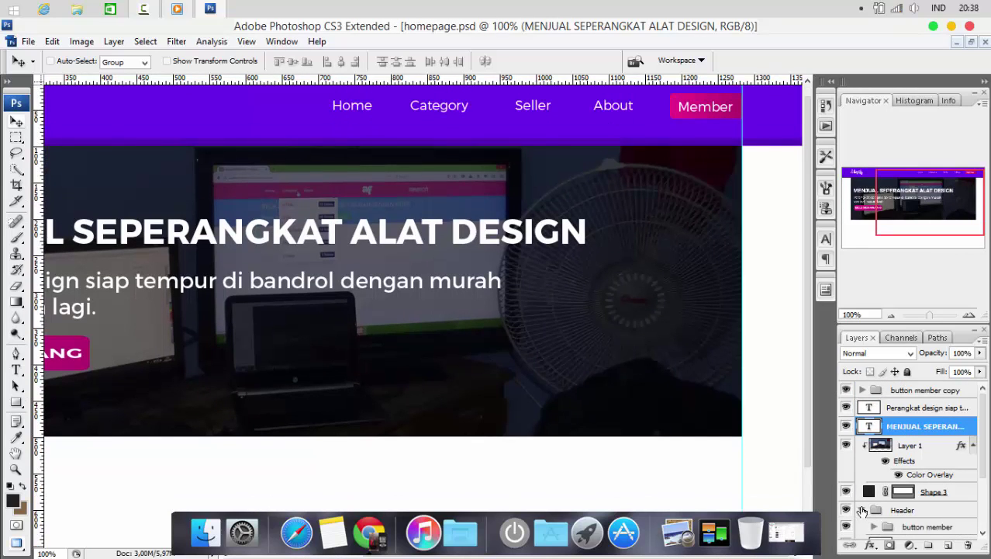
Step: Rename the "button member copy" group to "button beli sekarang"
left_click(925, 391)
double_click(924, 391)
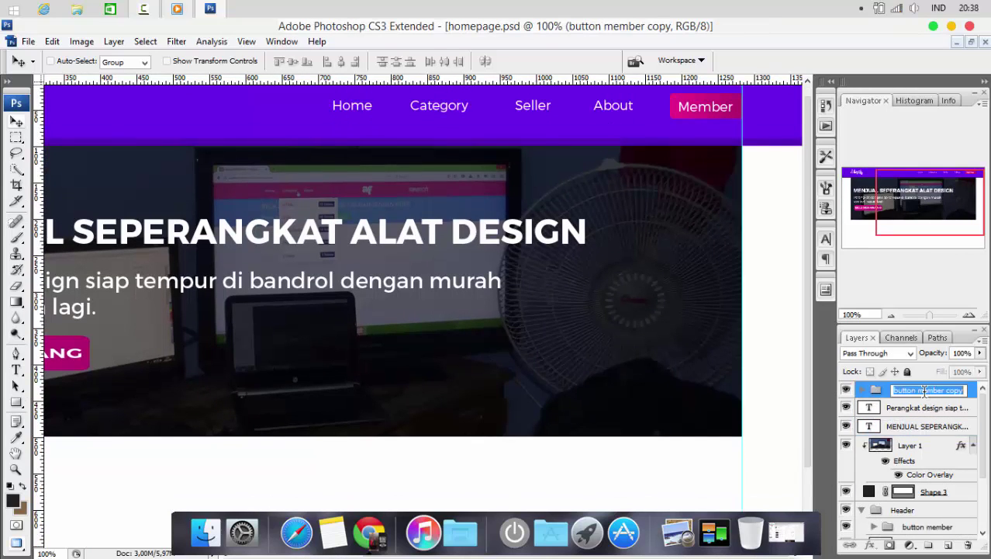
type("button")
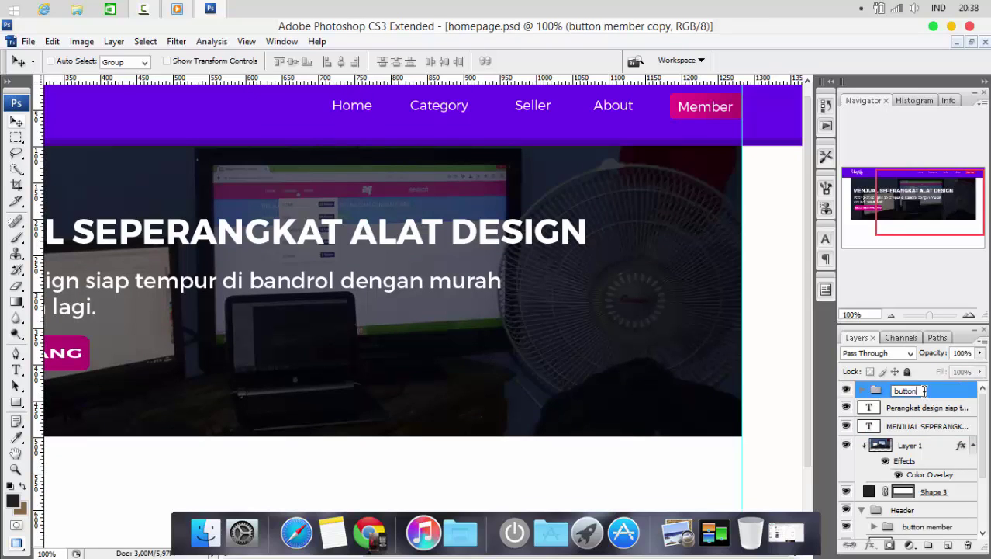
type(" beli seakrang")
key("Return")
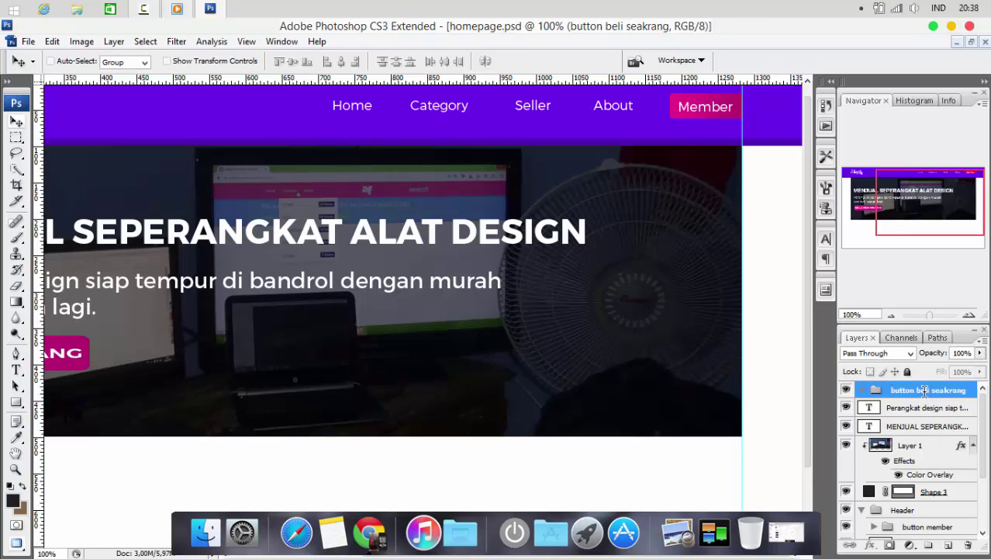
double_click(924, 391)
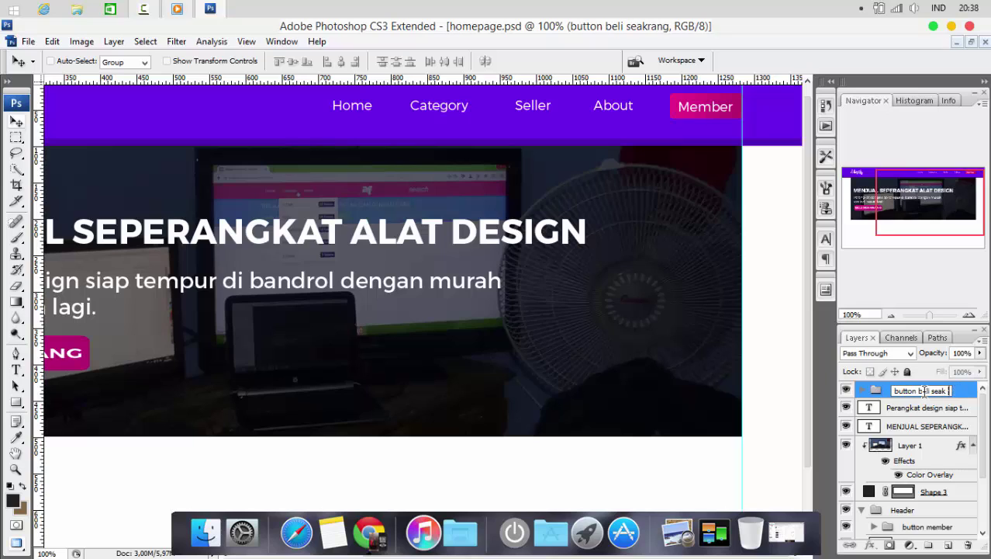
type("ang")
key("Return")
left_click(144, 8)
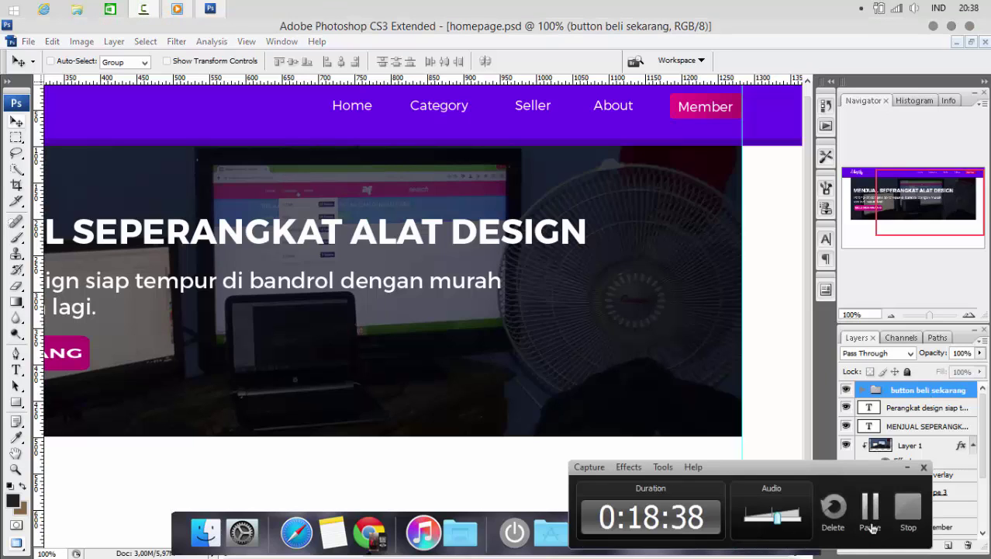
Step: Duplicate the "button member" group in the Header group as "button prev"
left_click(877, 517)
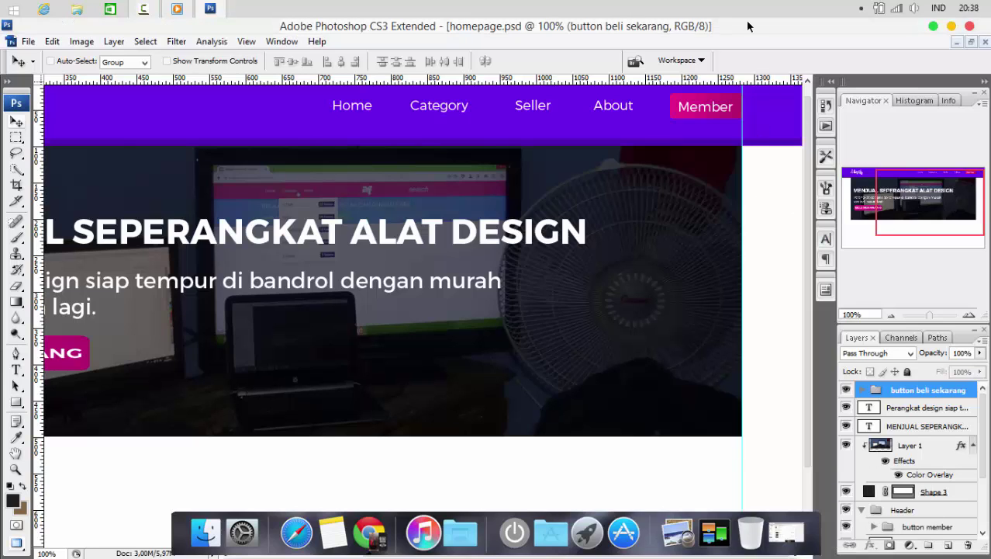
scroll(891, 446, "down", 2)
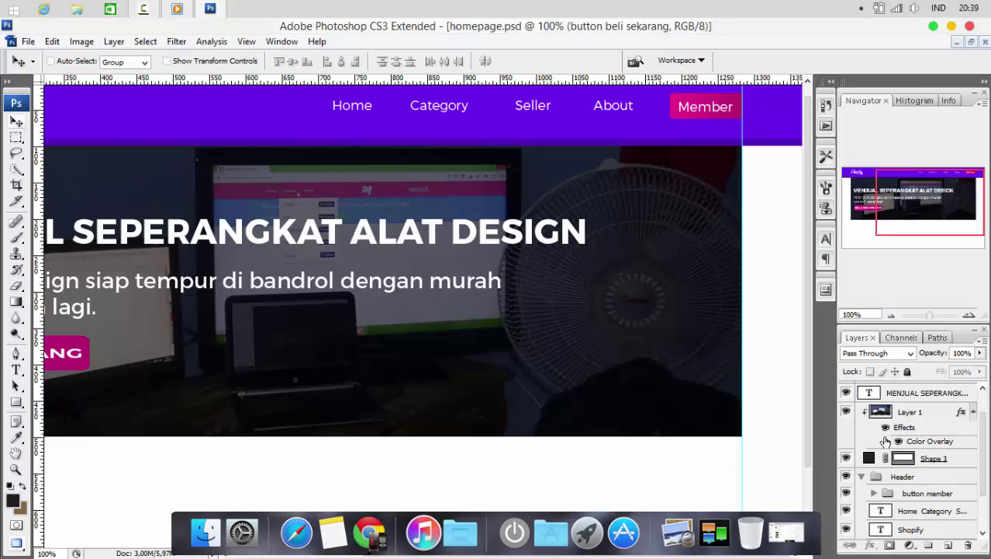
right_click(918, 461)
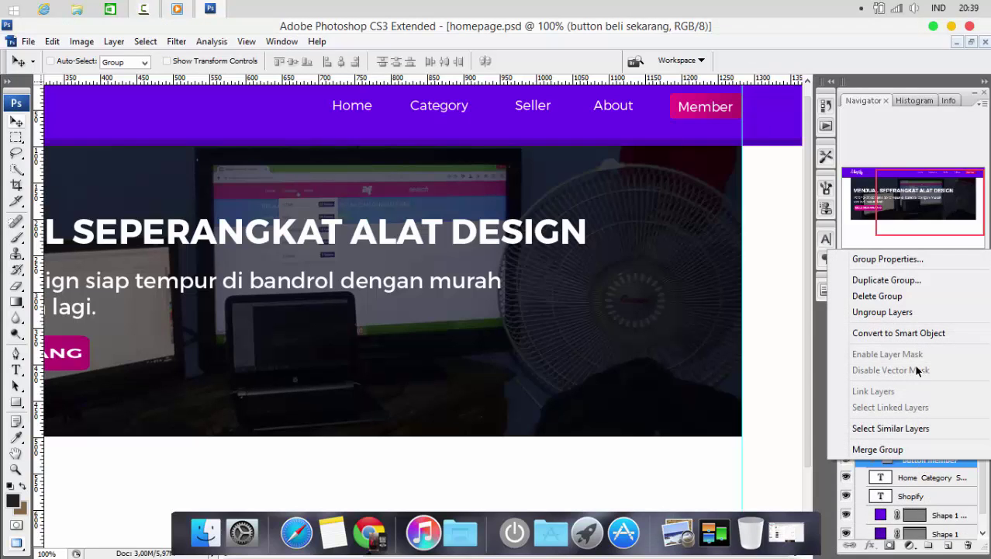
left_click(921, 284)
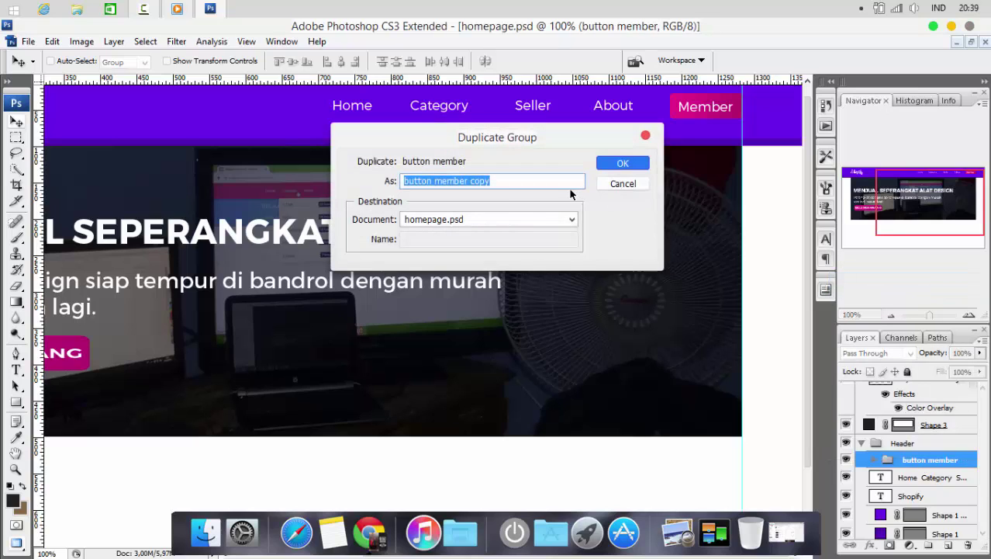
type("button prev")
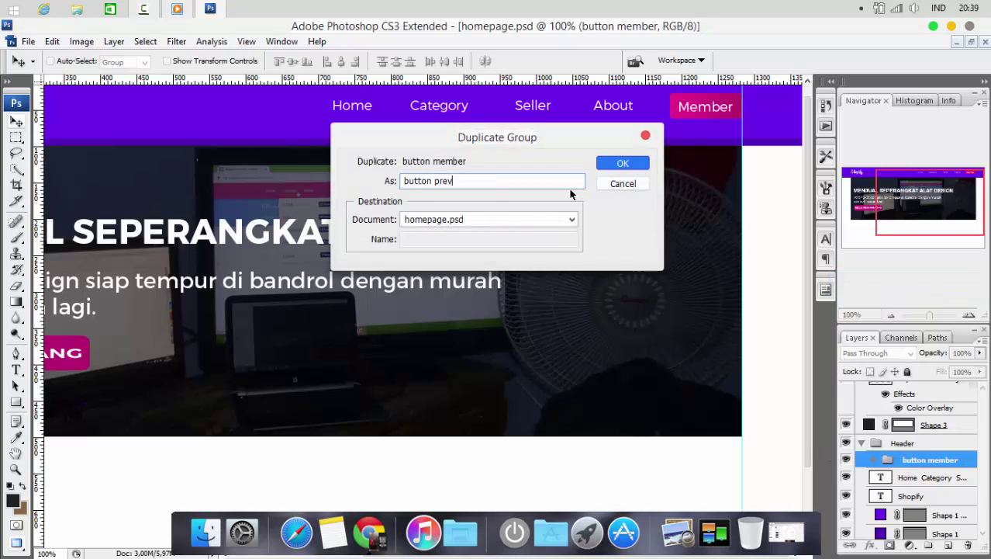
key("Return")
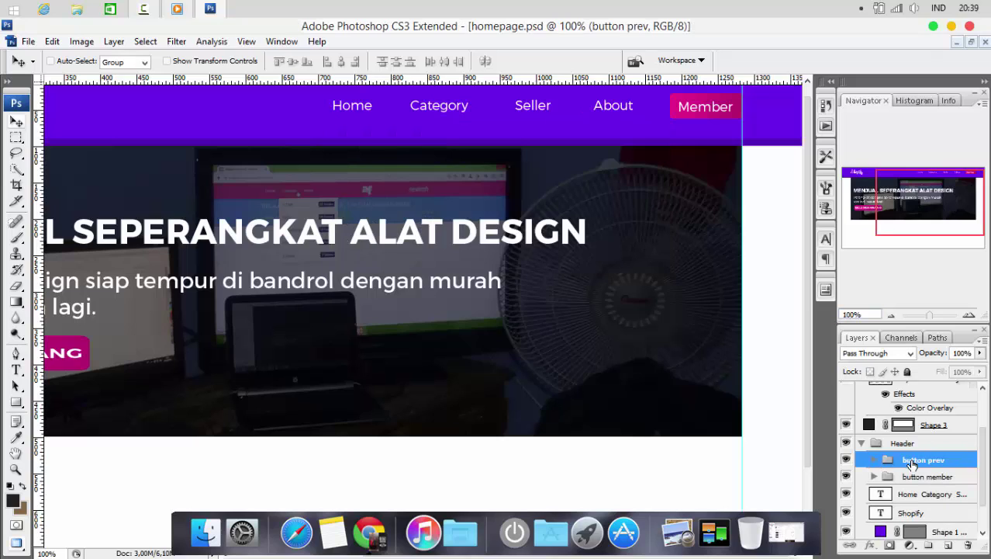
Step: Put the "button prev" group at the top of the layer stack and place its button in the banner's lower-right corner
left_click_drag(911, 464, 912, 389)
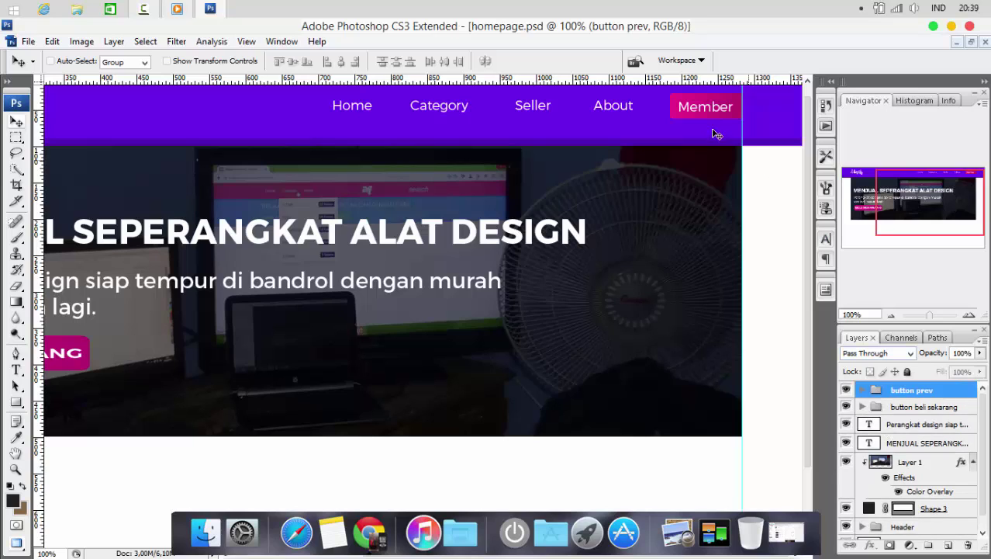
left_click_drag(704, 234, 702, 318)
left_click_drag(696, 379, 699, 424)
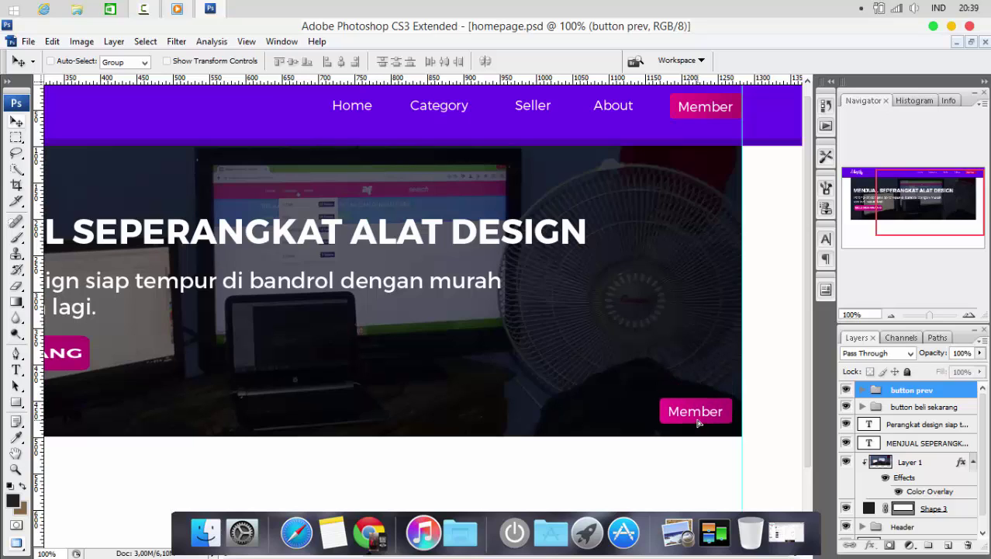
Step: Duplicate the "button prev" group as "button next"
right_click(879, 398)
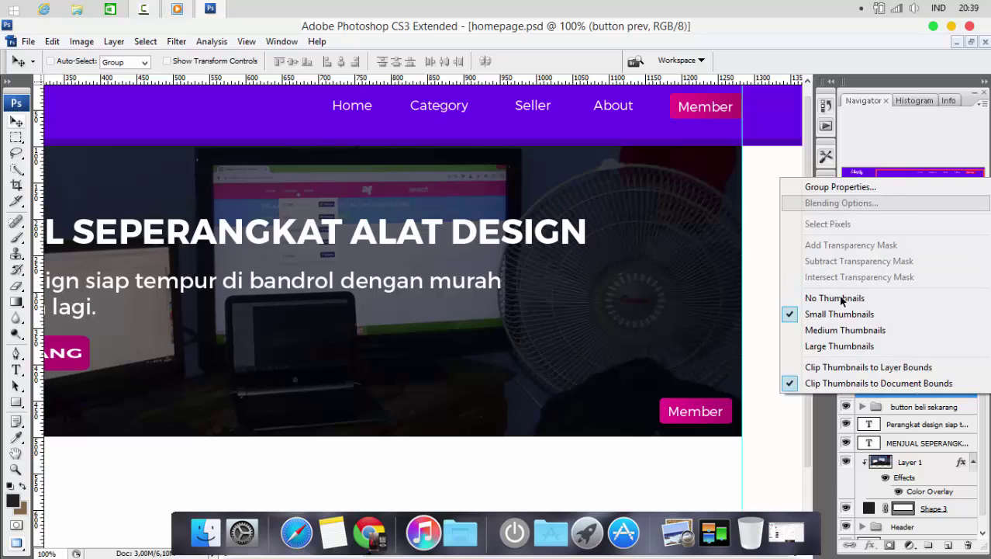
left_click(909, 390)
right_click(909, 390)
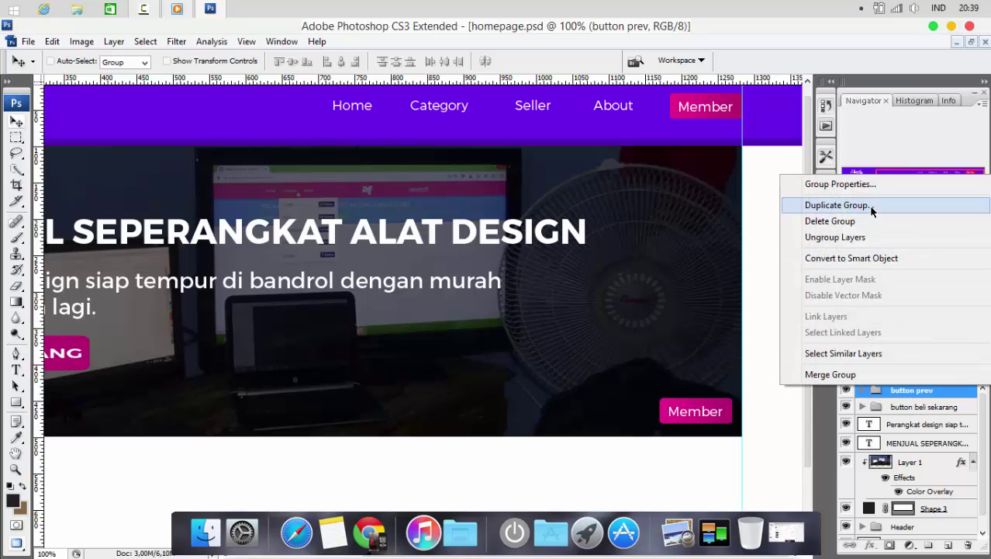
left_click(871, 204)
type("button next")
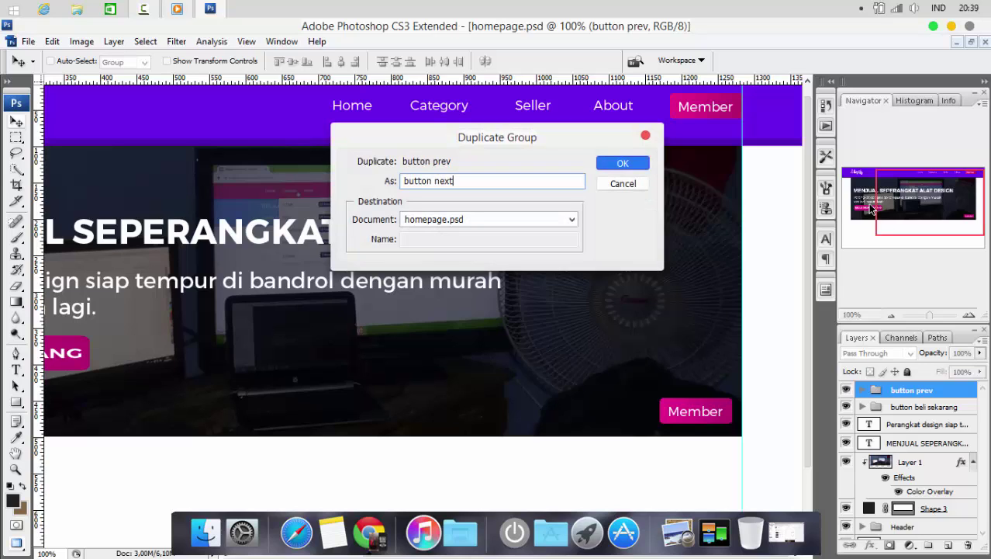
key("Return")
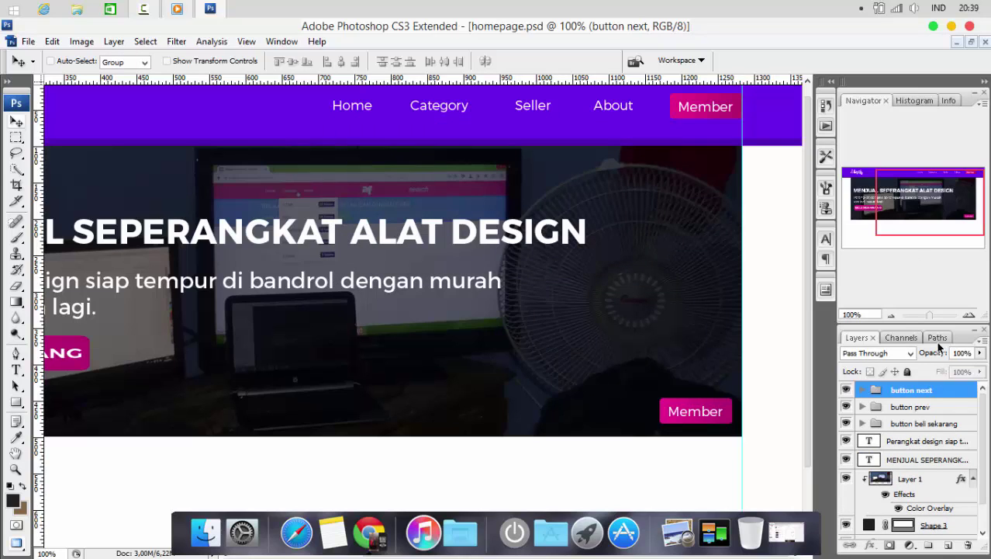
Step: Move the "button prev" group about 110 px left, leaving a small gap between it and the "button next" button
left_click(909, 408)
key("shift+Left")
key("shift+Left")
key("shift+Left")
key("shift+Left")
key("shift+Left")
key("shift+Left")
key("shift+Left")
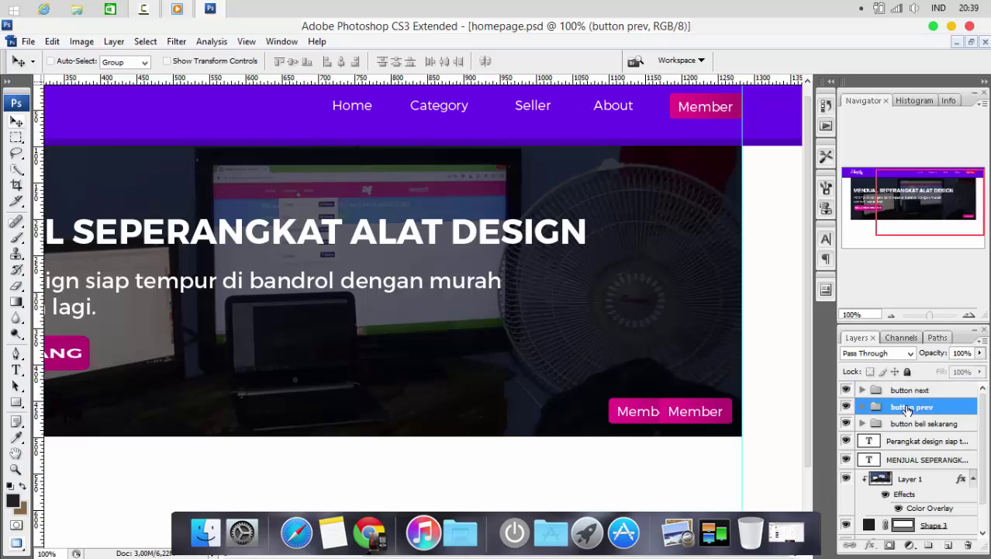
key("shift+Left")
key("shift+Left")
key("shift+Left")
key("shift+Left")
key("shift+Left")
key("shift+Right")
key("shift+Right")
key("shift+Right")
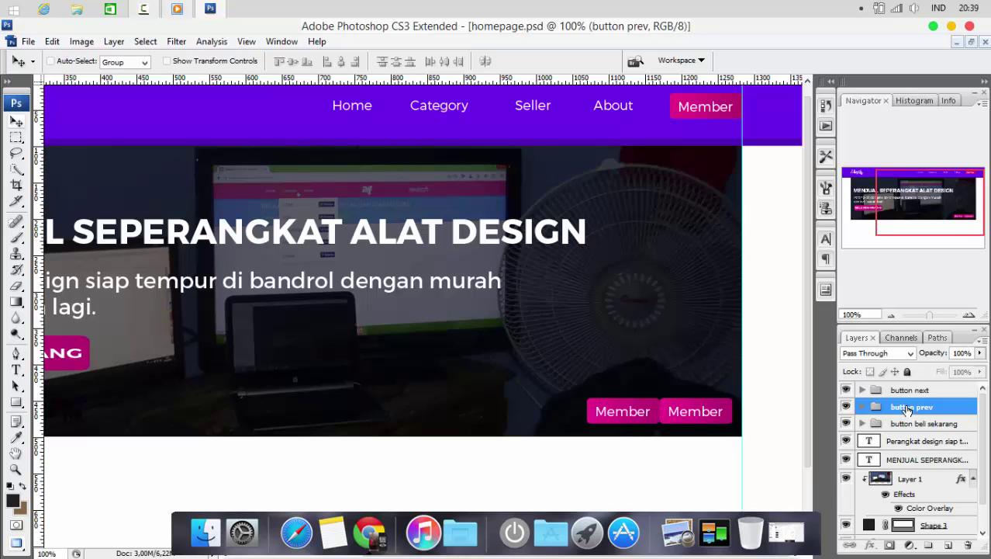
key("shift+Left")
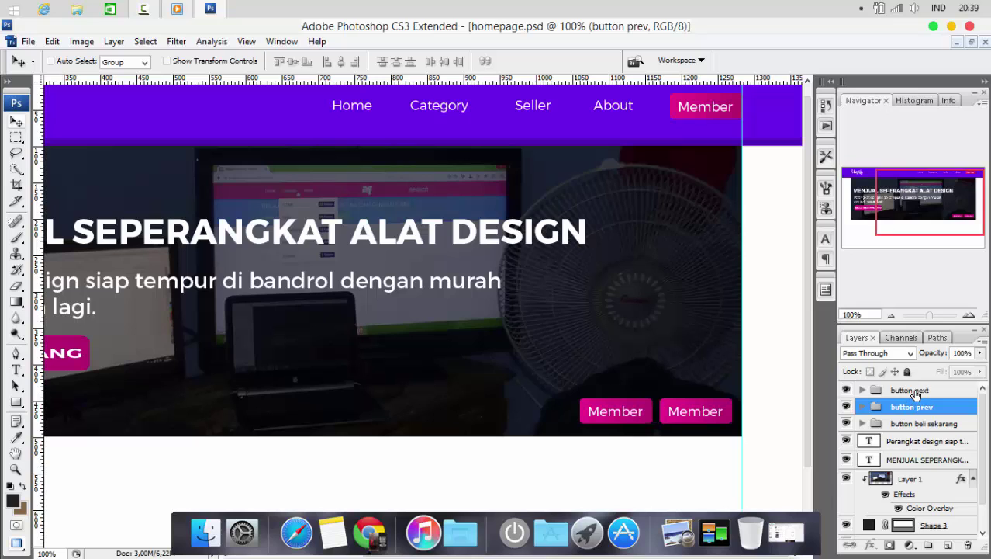
Step: Select the "button next" and "button prev" groups together and move them down 3 px
left_click(916, 394, "shift")
key("Down")
key("Down")
key("Down")
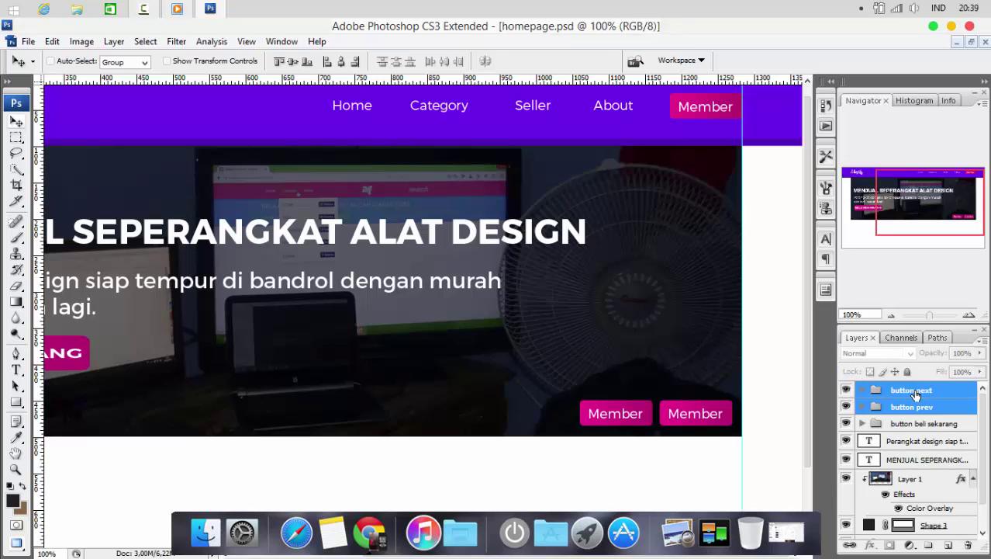
Step: Examine the banner across its full width, comparing the two lower-right buttons with the heading, subheading and BELI SEKARANG button
scroll(357, 282, "left", 10)
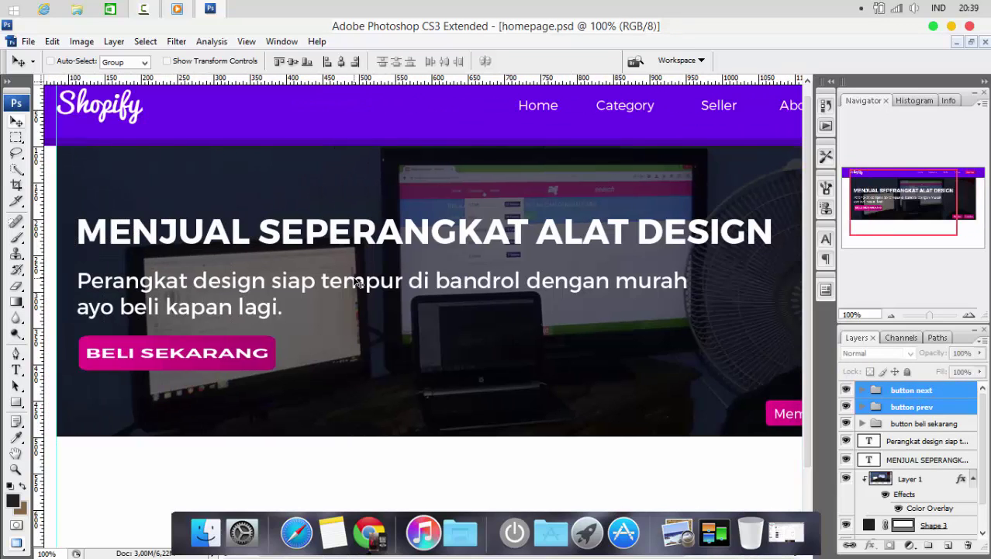
scroll(358, 281, "right", 10)
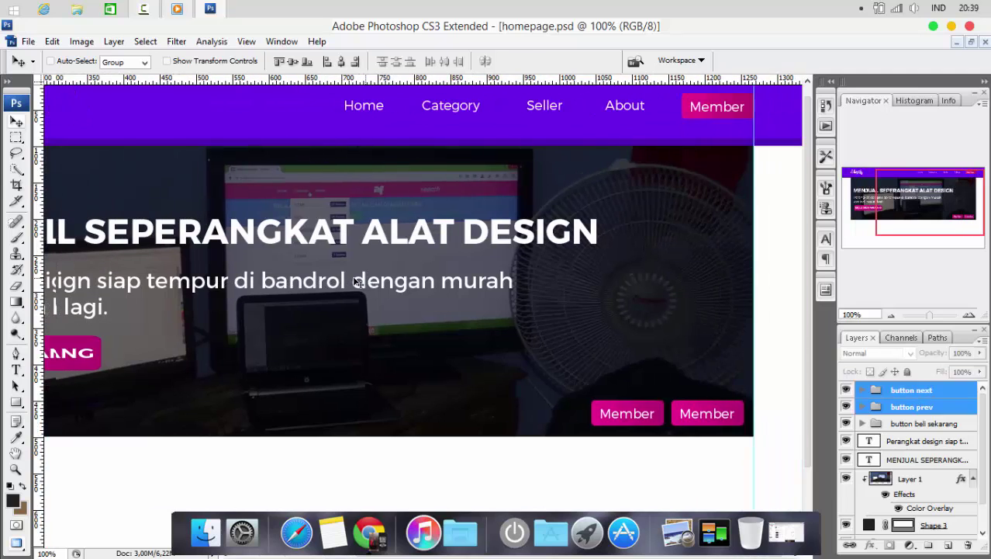
scroll(358, 281, "left", 7)
scroll(357, 282, "left", 4)
scroll(357, 282, "right", 2)
scroll(358, 281, "left", 1)
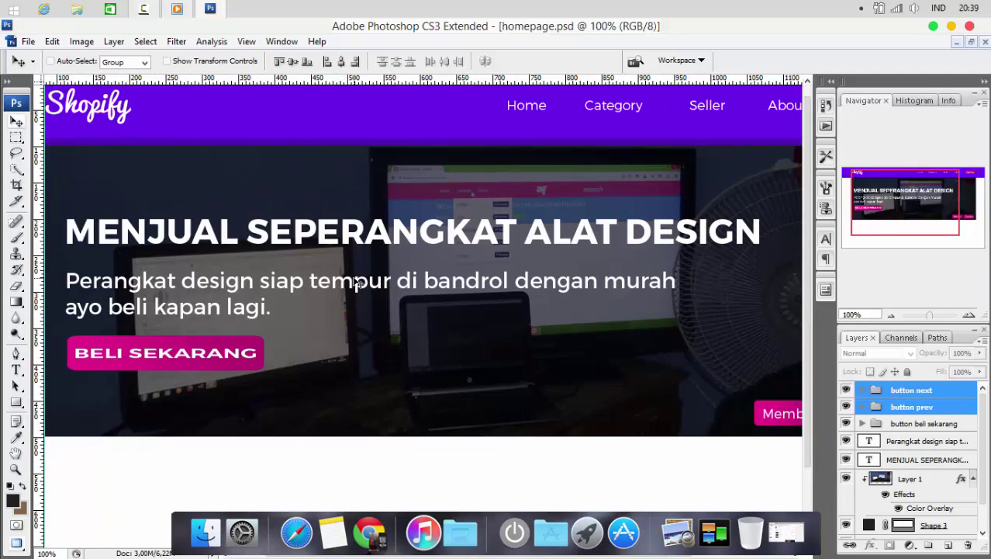
scroll(357, 282, "right", 3)
scroll(358, 282, "right", 7)
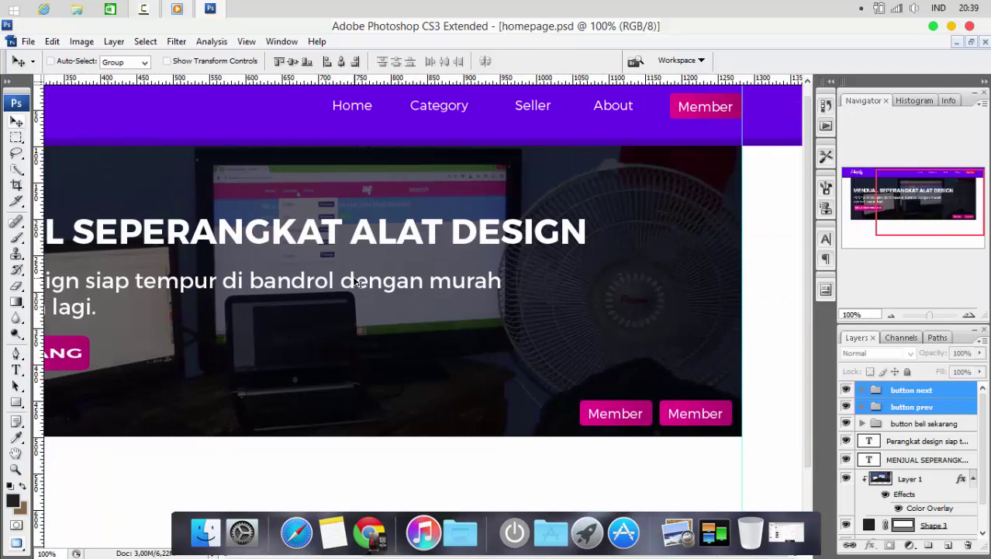
Step: Change the text of the label in the "button prev" group to "Previous"
left_click(863, 411)
double_click(881, 423)
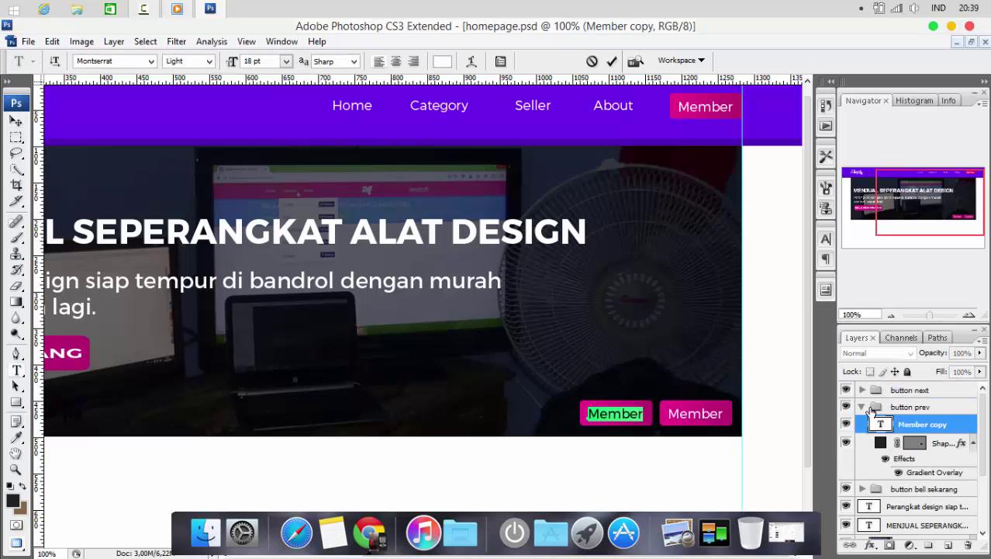
type("Prev")
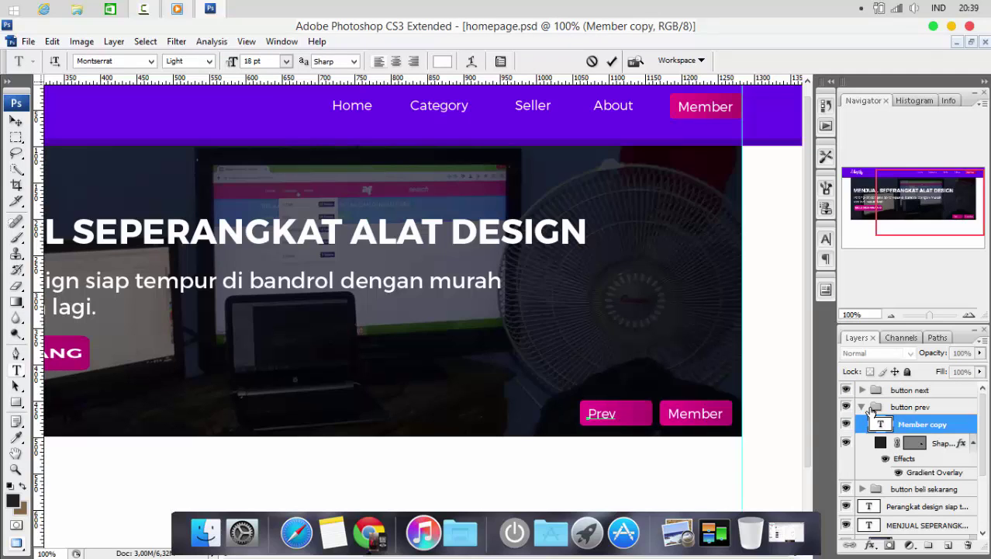
type("ious")
left_click(612, 61)
key("v")
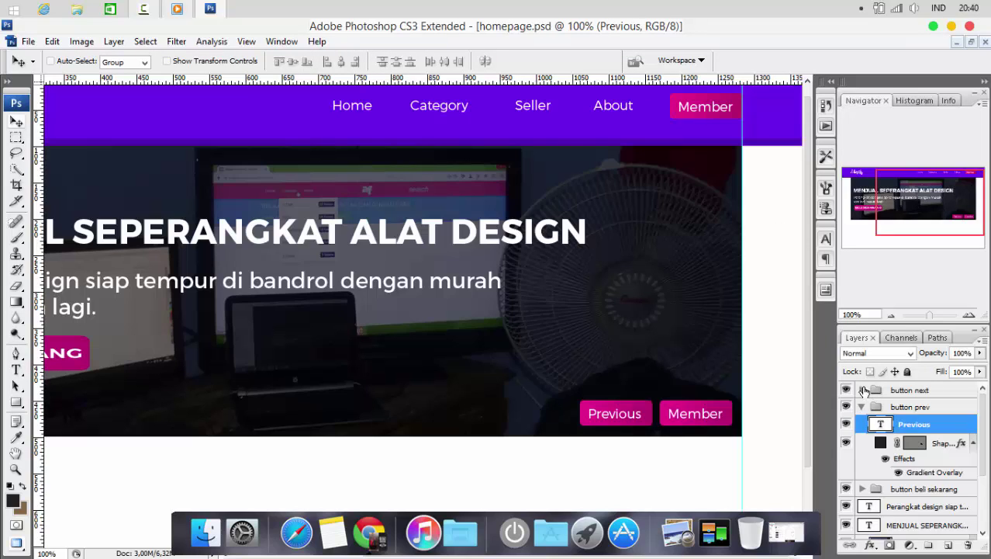
Step: Centre the Previous label horizontally on its button shape and collapse the "button prev" group
left_click(862, 390)
left_click(863, 390)
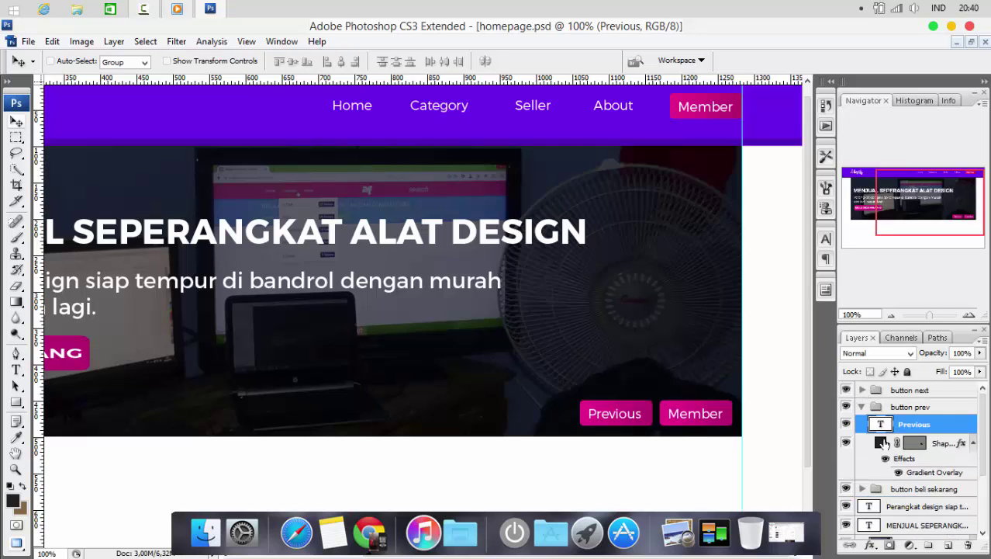
left_click(937, 444, "shift")
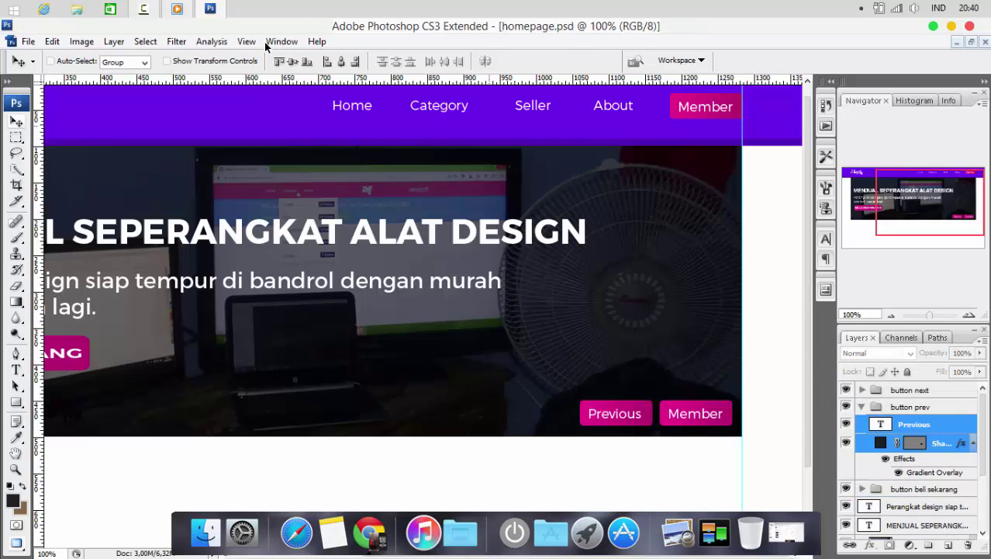
left_click(342, 61)
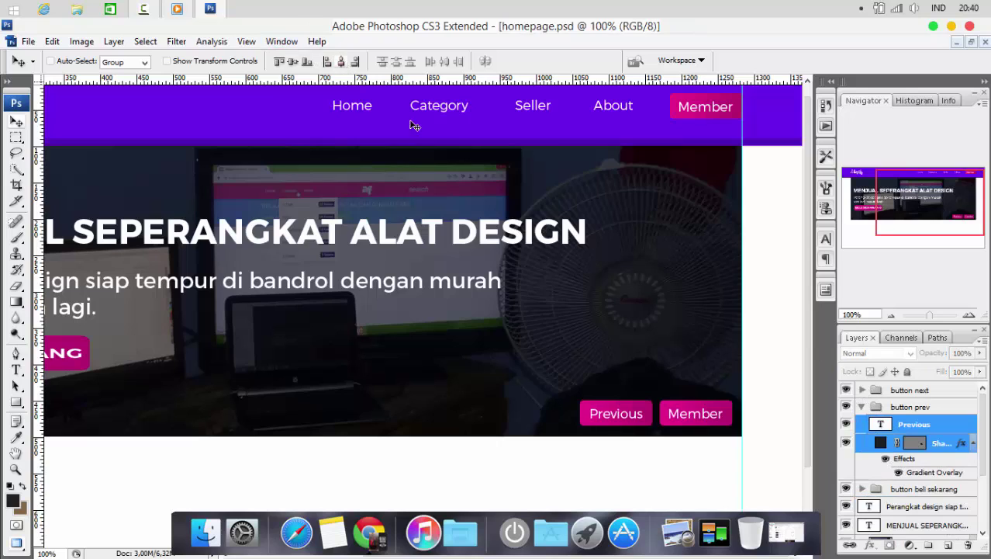
left_click(862, 406)
Step: Change the label in the "button next" group to "Next" and centre it horizontally on its button shape
left_click(863, 390)
double_click(878, 408)
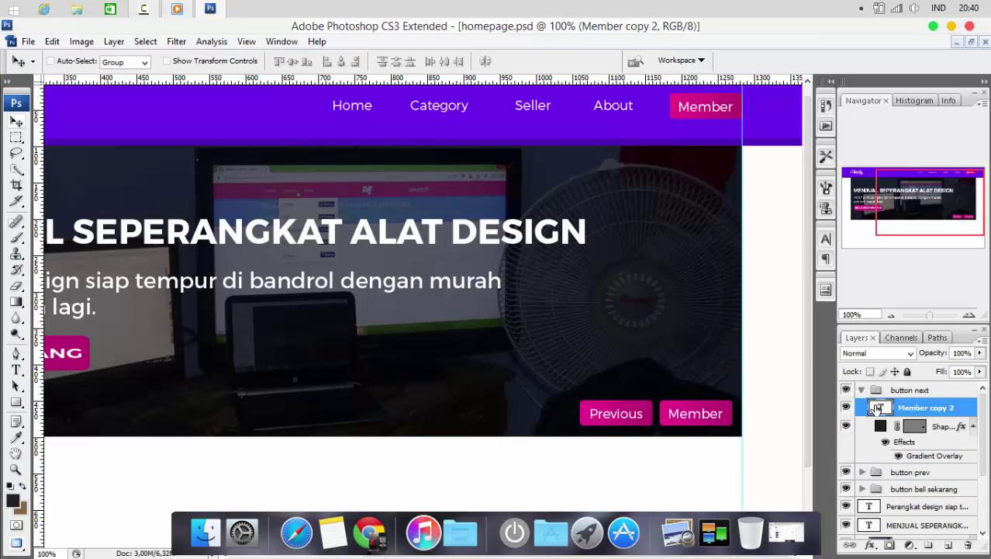
type("Ne")
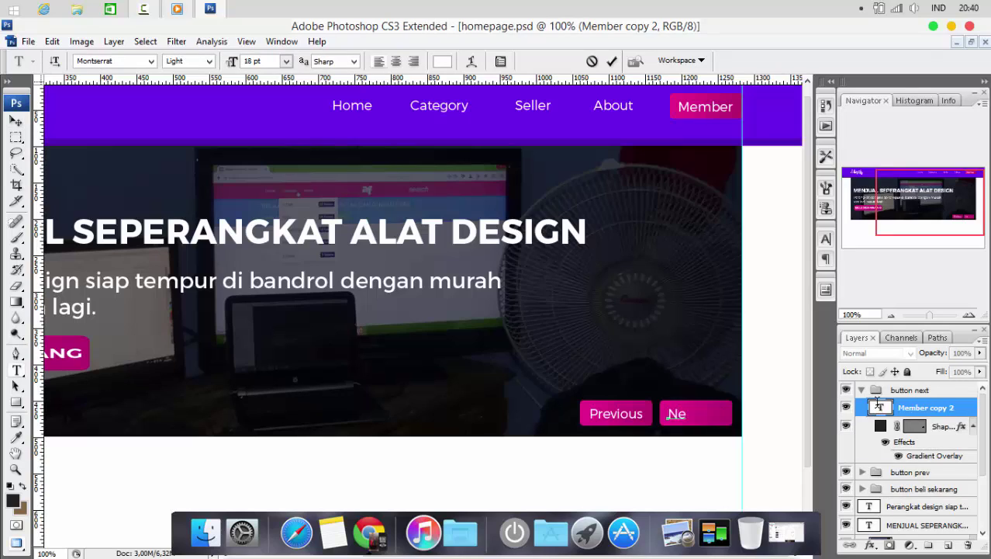
type("xt")
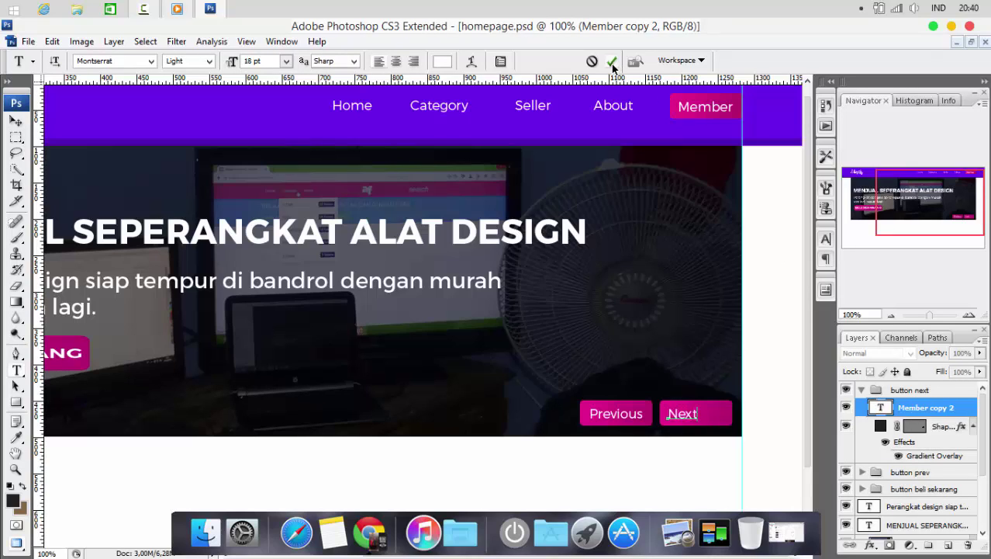
left_click(612, 61)
left_click(936, 433, "shift")
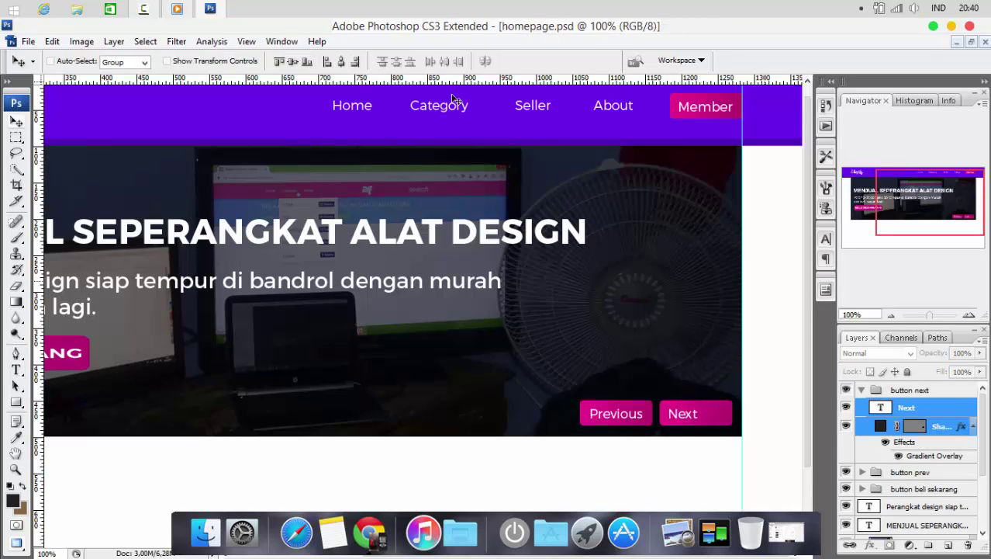
left_click(341, 62)
Step: Examine the header and banner across their full width, including the Previous and Next buttons, and minimize the window
scroll(564, 336, "left", 6)
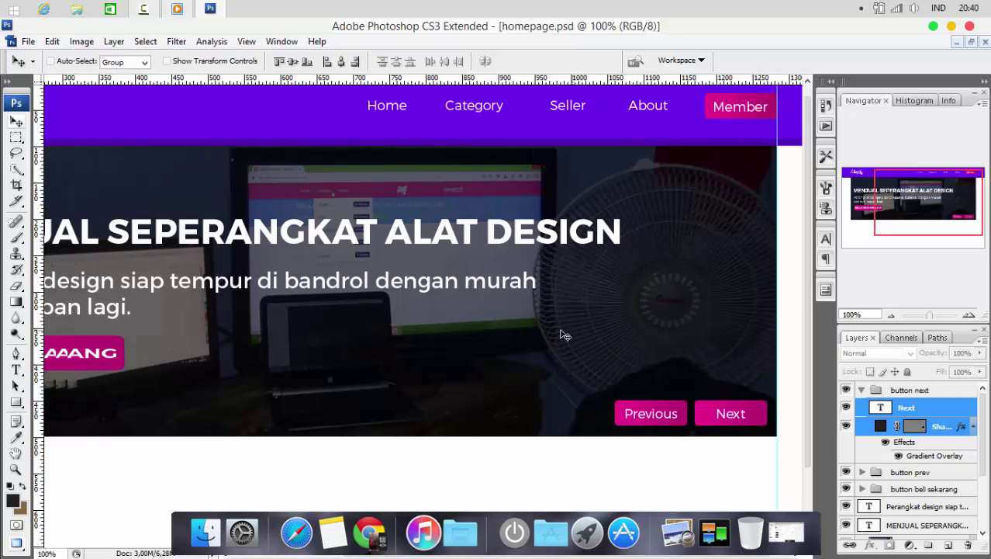
scroll(565, 336, "right", 6)
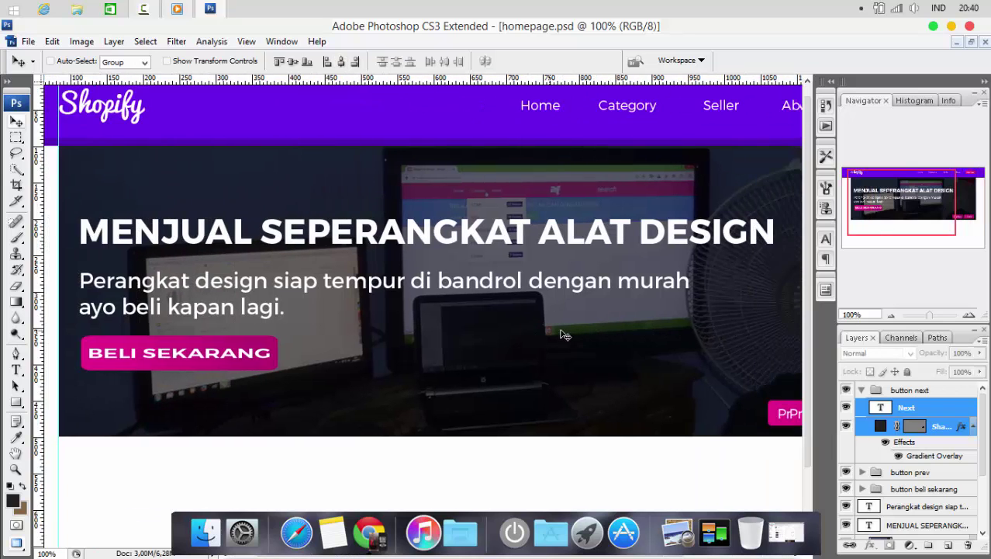
scroll(565, 335, "left", 2)
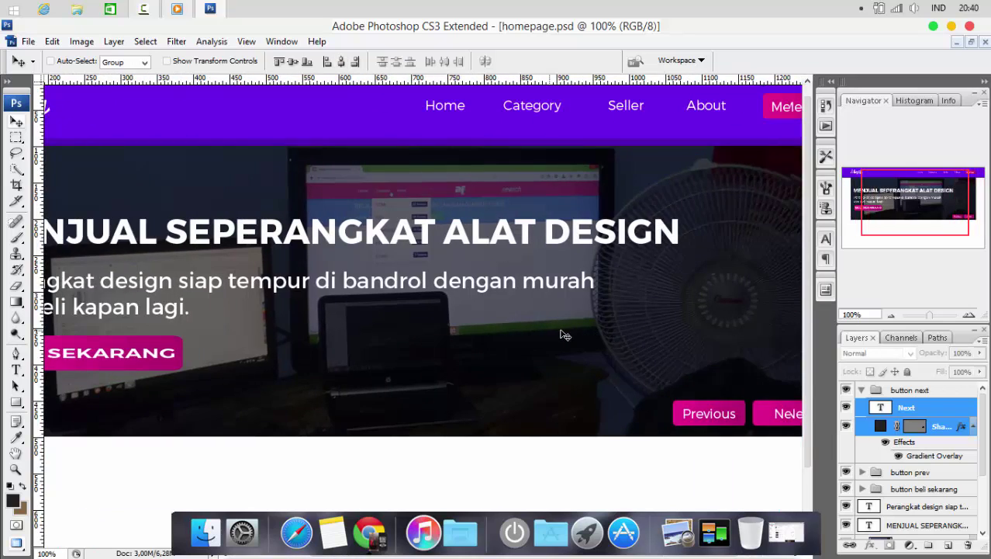
scroll(565, 335, "right", 2)
scroll(565, 335, "left", 6)
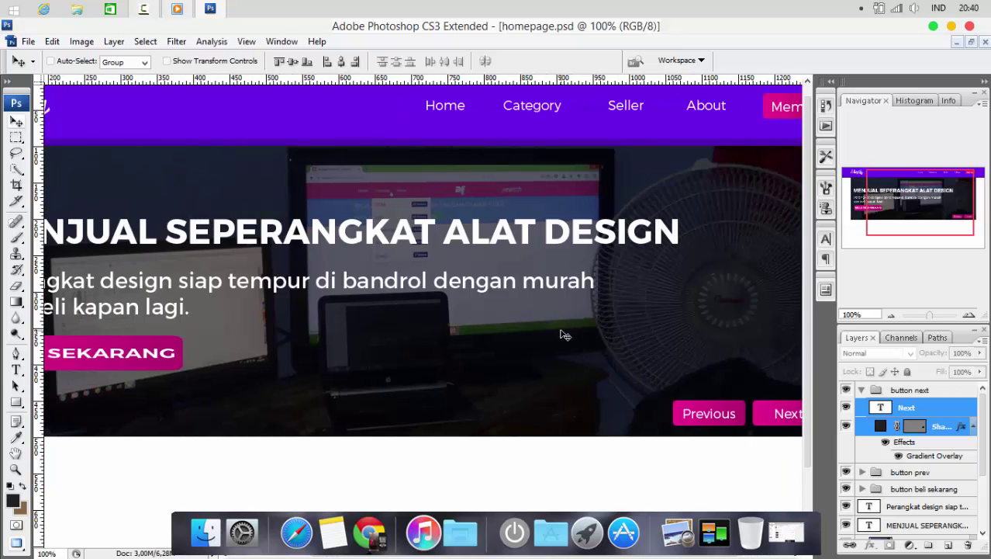
scroll(564, 335, "left", 1)
scroll(565, 335, "up", 1)
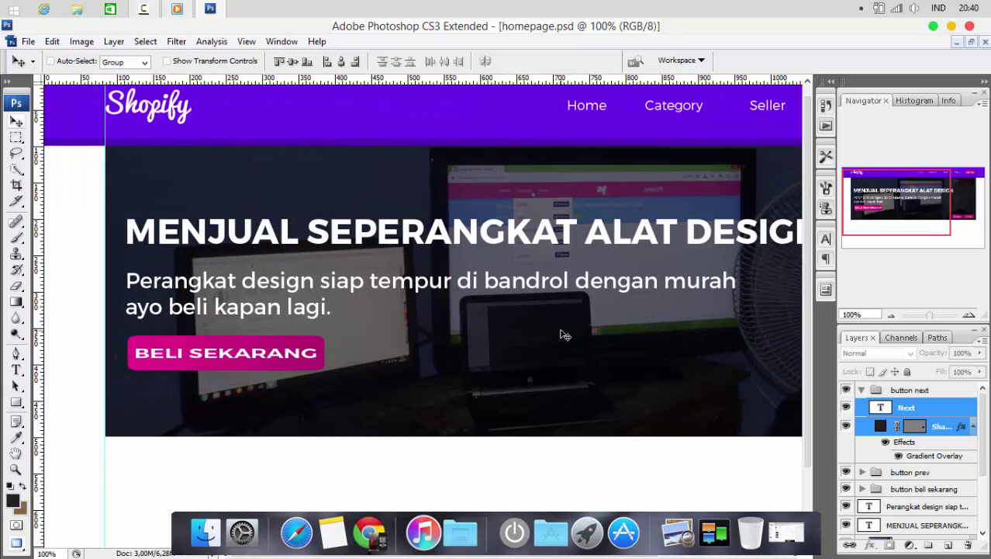
scroll(565, 335, "right", 5)
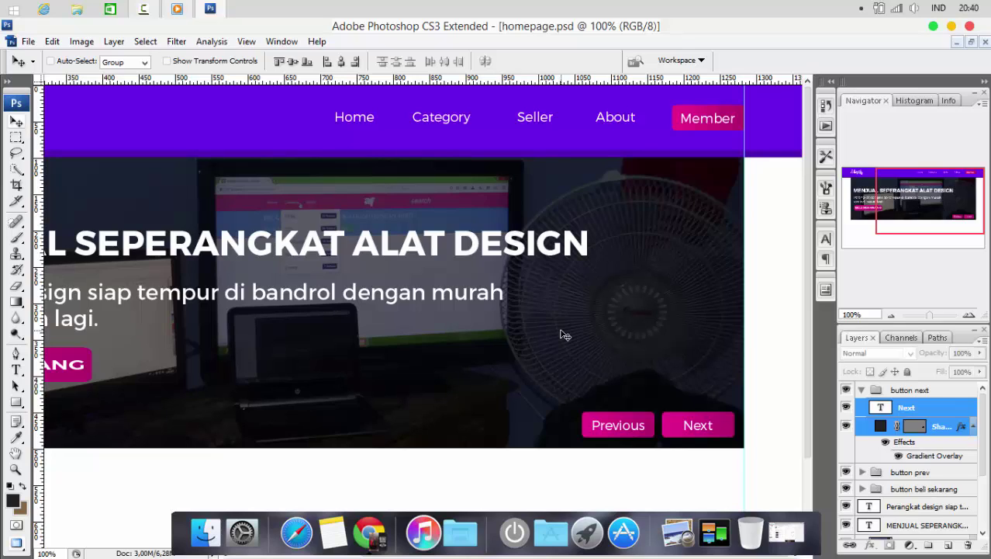
scroll(526, 197, "left", 5)
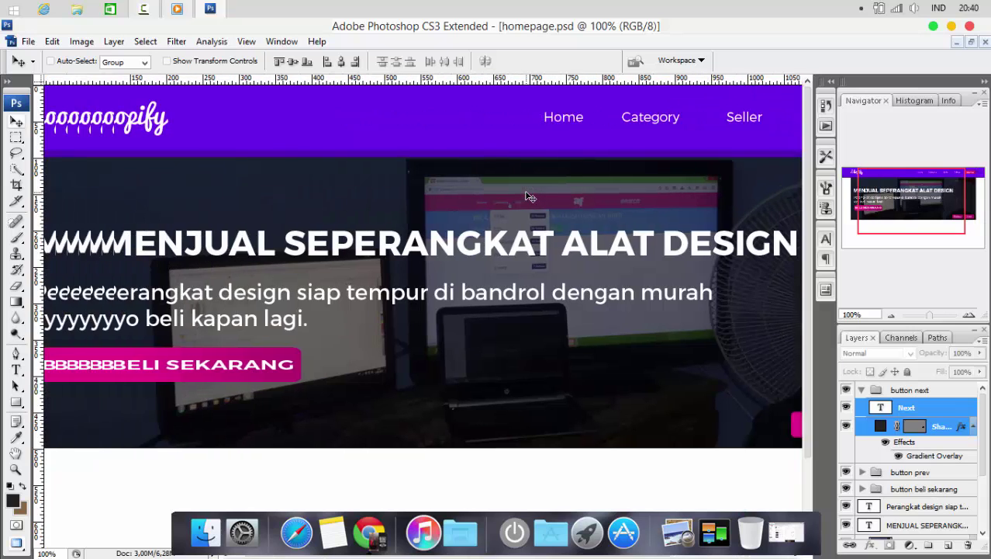
scroll(526, 197, "right", 7)
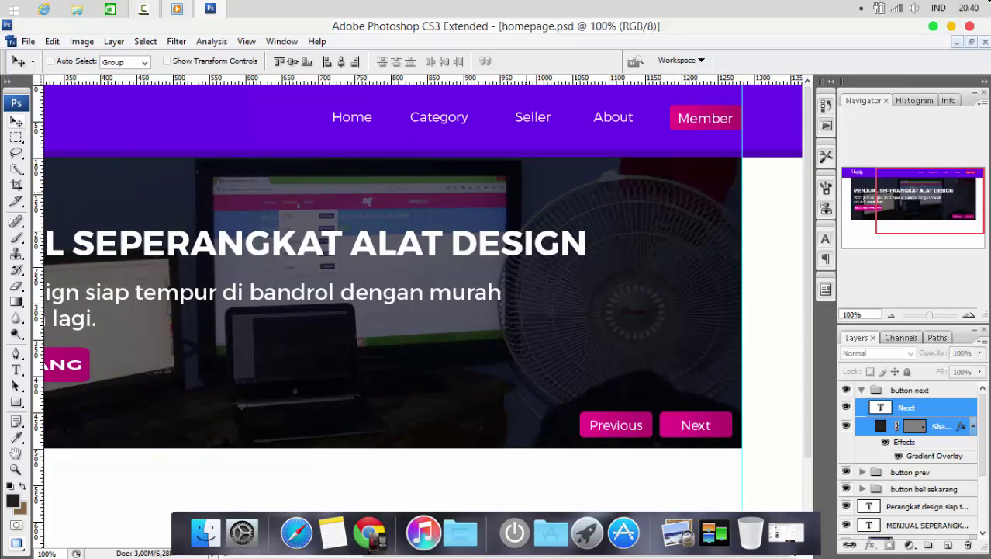
left_click(934, 27)
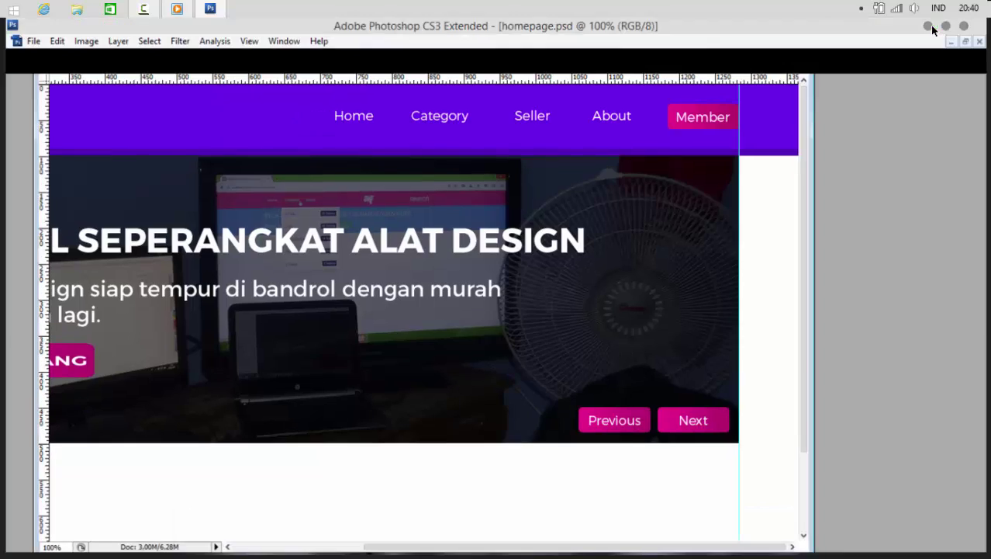